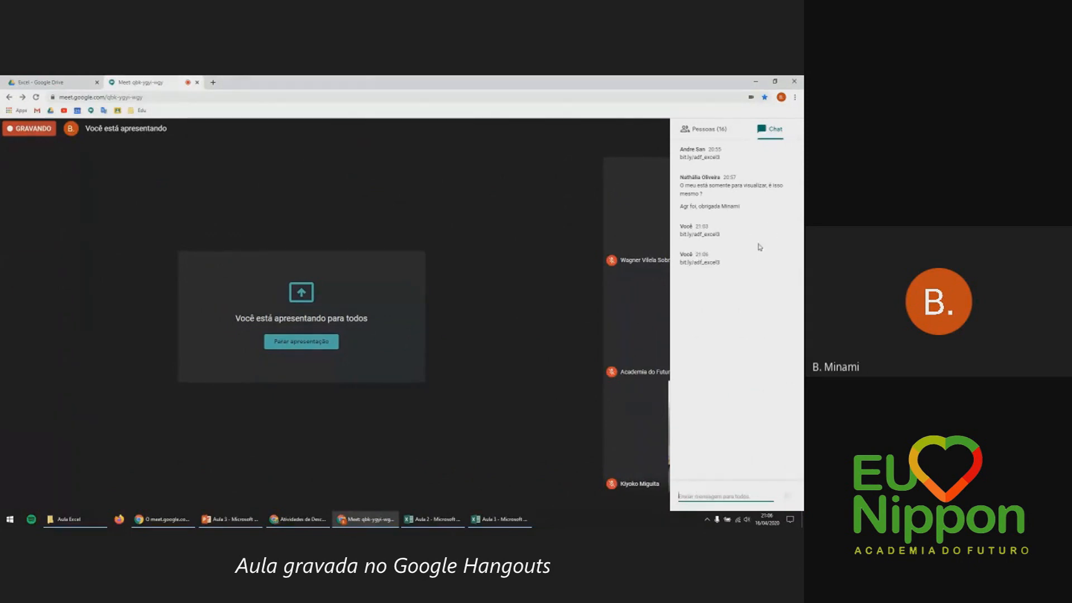
# Bring the Aula 3 PowerPoint deck to the front in the shared screen.
pyautogui.click(240, 519)
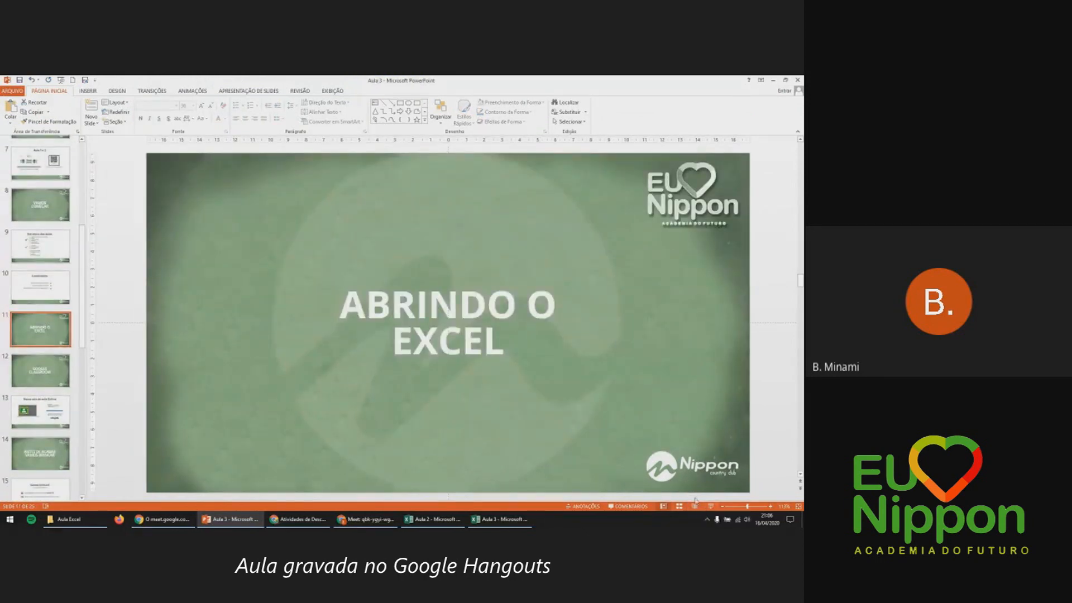
# Switch from PowerPoint to the Aula 3 Excel workbook with the Nota 1 and Nota 2 tables.
pyautogui.click(500, 519)
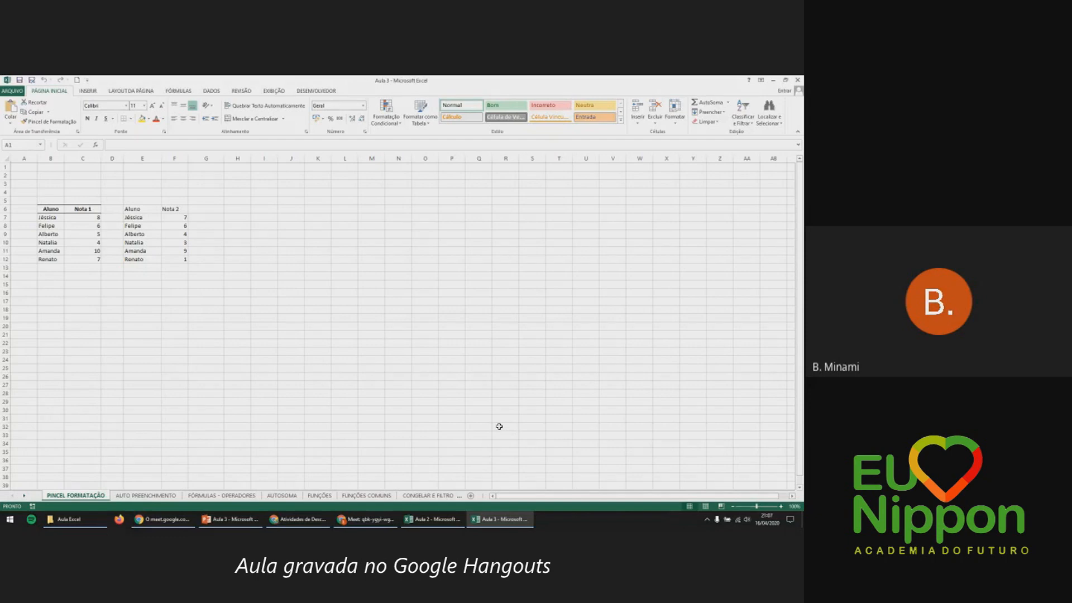
# In Aula 2, shrink the size-10 example's font and enlarge the 15 example twice.
pyautogui.click(432, 519)
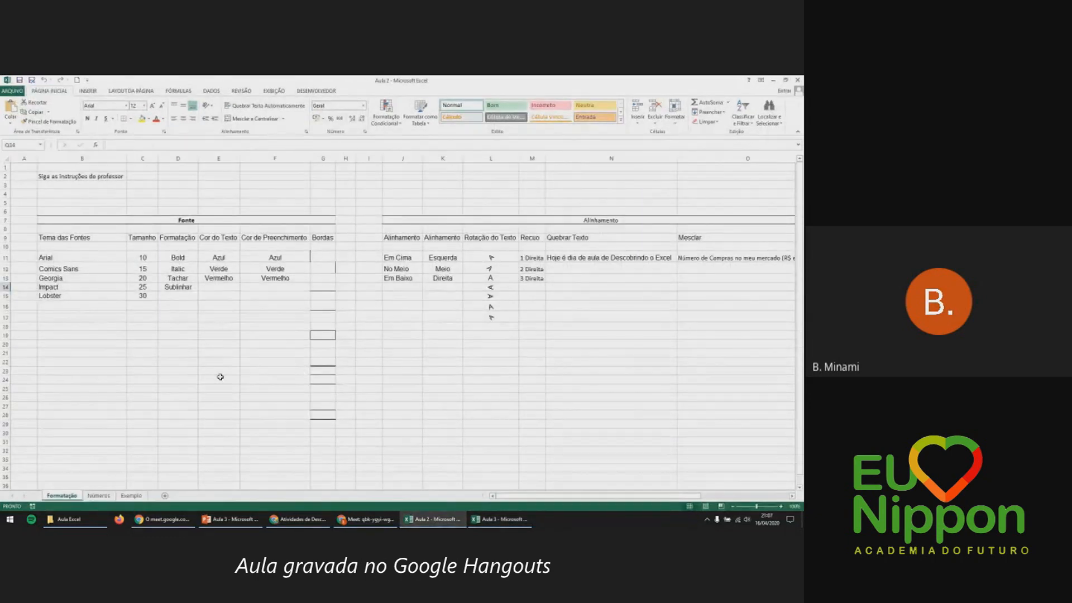
pyautogui.click(95, 187)
pyautogui.click(106, 237)
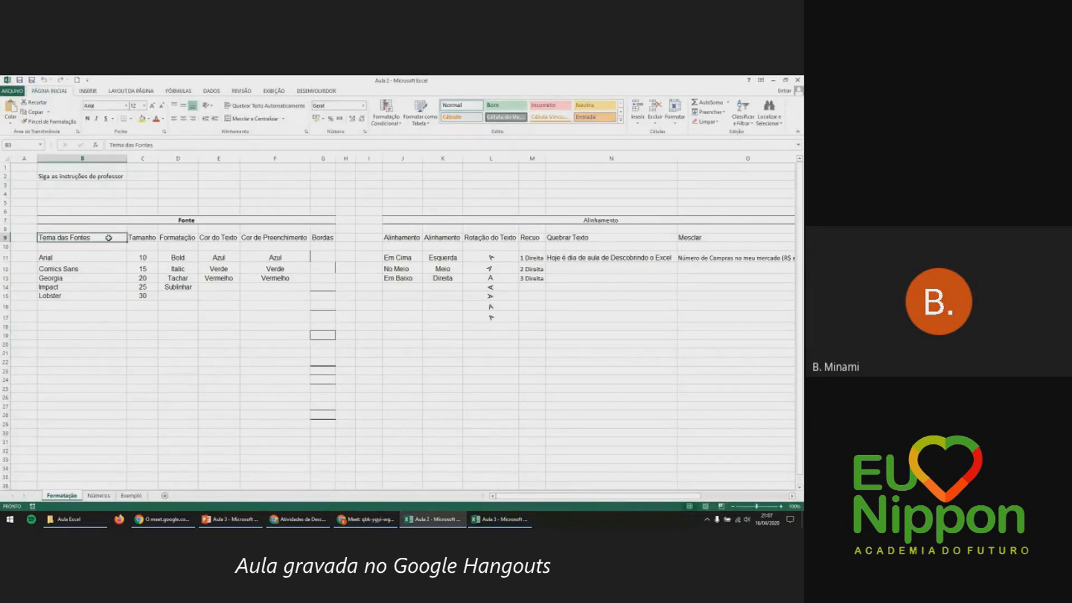
pyautogui.click(142, 257)
pyautogui.click(160, 106)
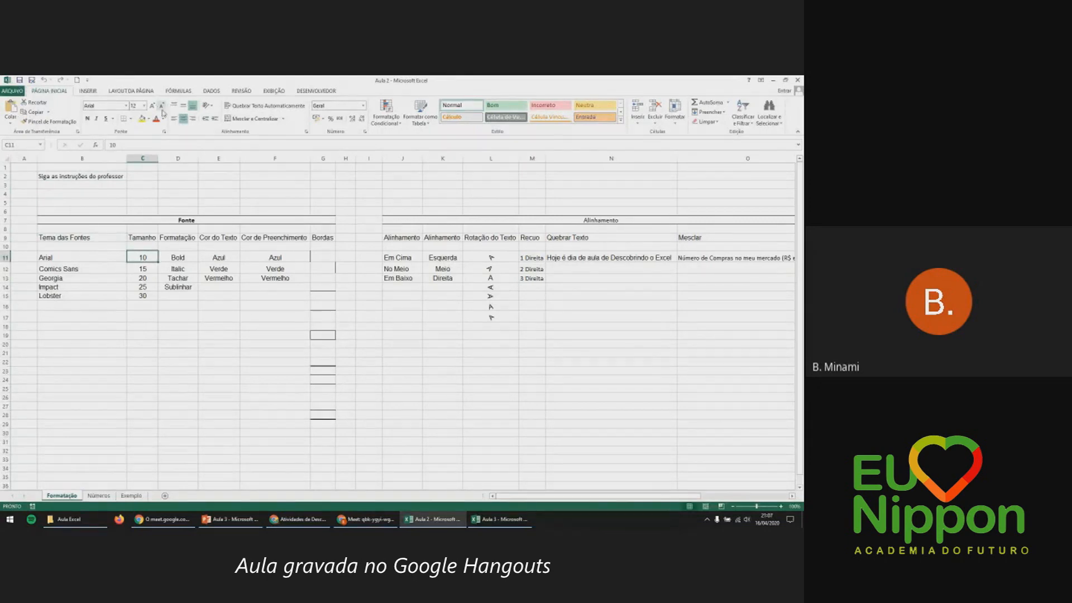
pyautogui.click(138, 271)
pyautogui.click(152, 105)
pyautogui.click(153, 106)
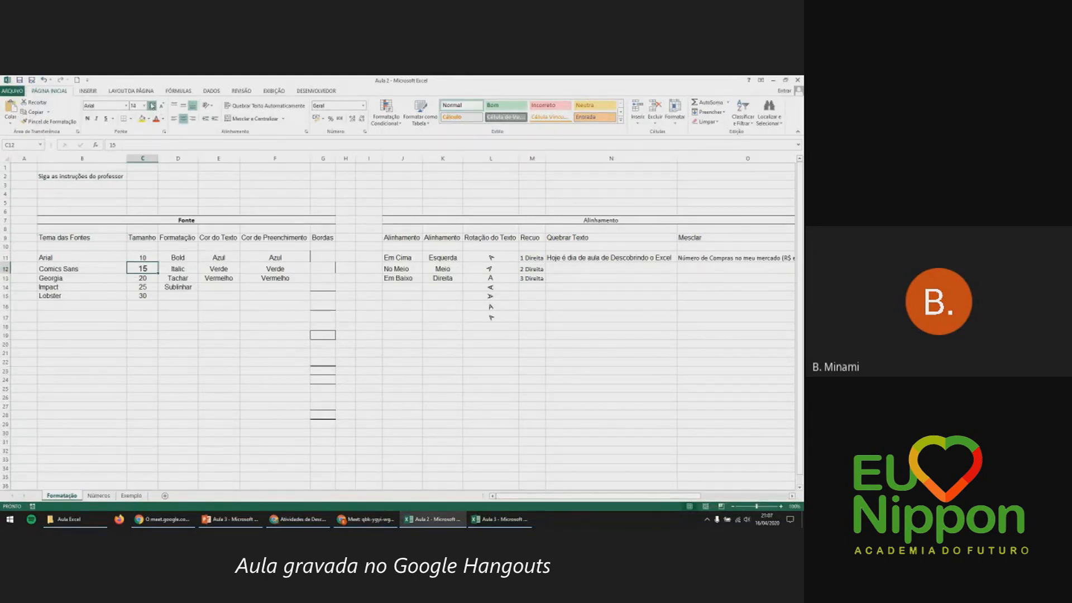
pyautogui.click(152, 106)
pyautogui.click(152, 105)
# Make the Bold example bold, the Italic example italic, and the Azul text blue.
pyautogui.click(178, 257)
pyautogui.click(88, 118)
pyautogui.press('Return')
pyautogui.click(97, 118)
pyautogui.press('Tab')
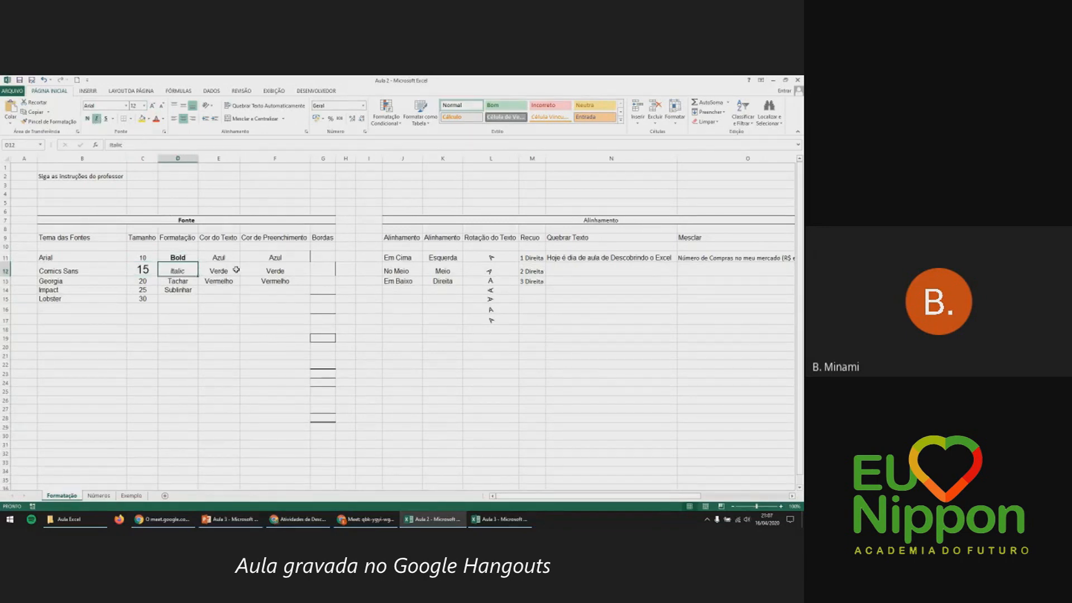
pyautogui.press('Up')
pyautogui.click(164, 118)
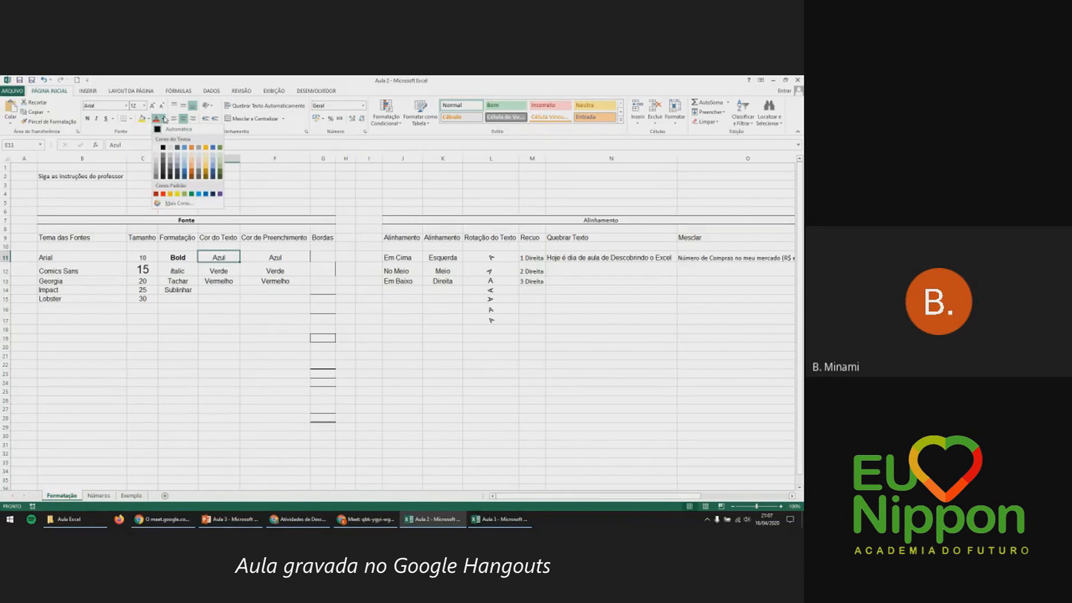
pyautogui.click(205, 194)
# Fill F11 with dark blue, then close Aula 2 without saving.
pyautogui.click(260, 261)
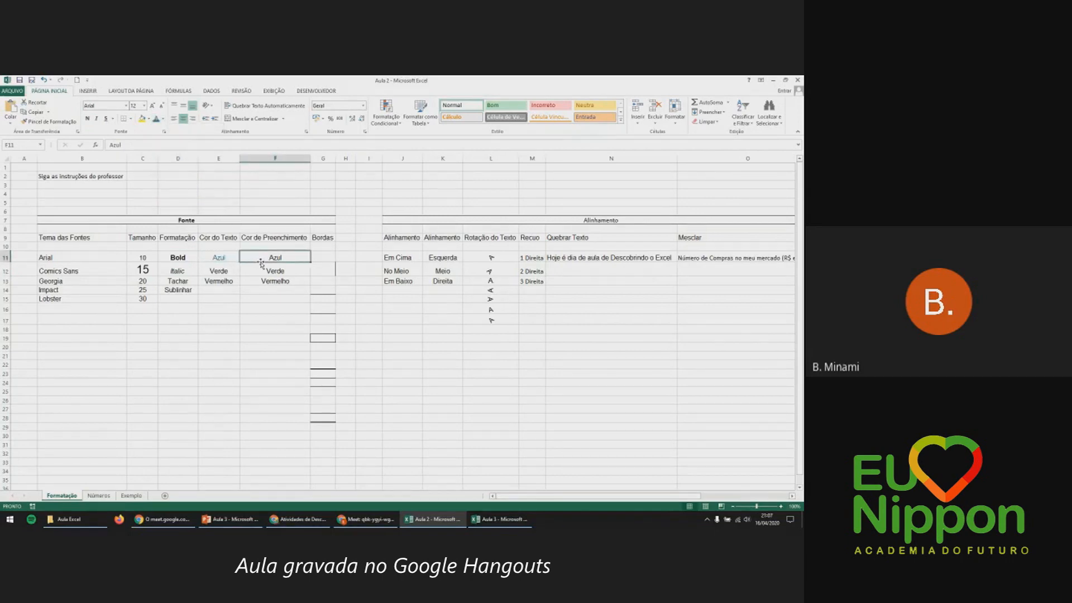
pyautogui.click(148, 119)
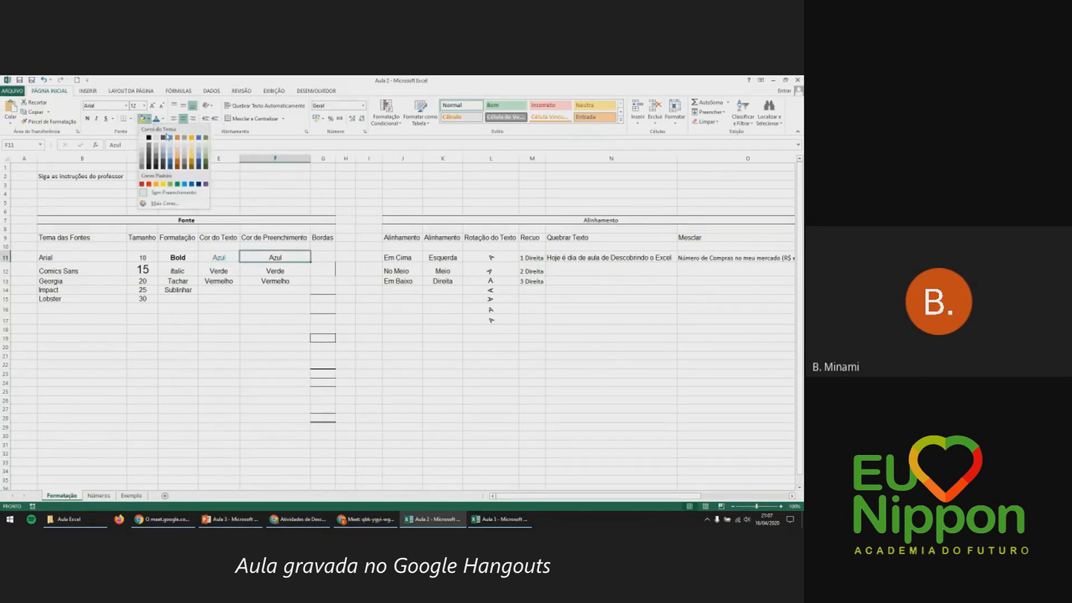
pyautogui.click(192, 185)
pyautogui.moveTo(322, 257); pyautogui.dragTo(323, 391)
pyautogui.moveTo(403, 255); pyautogui.dragTo(407, 281)
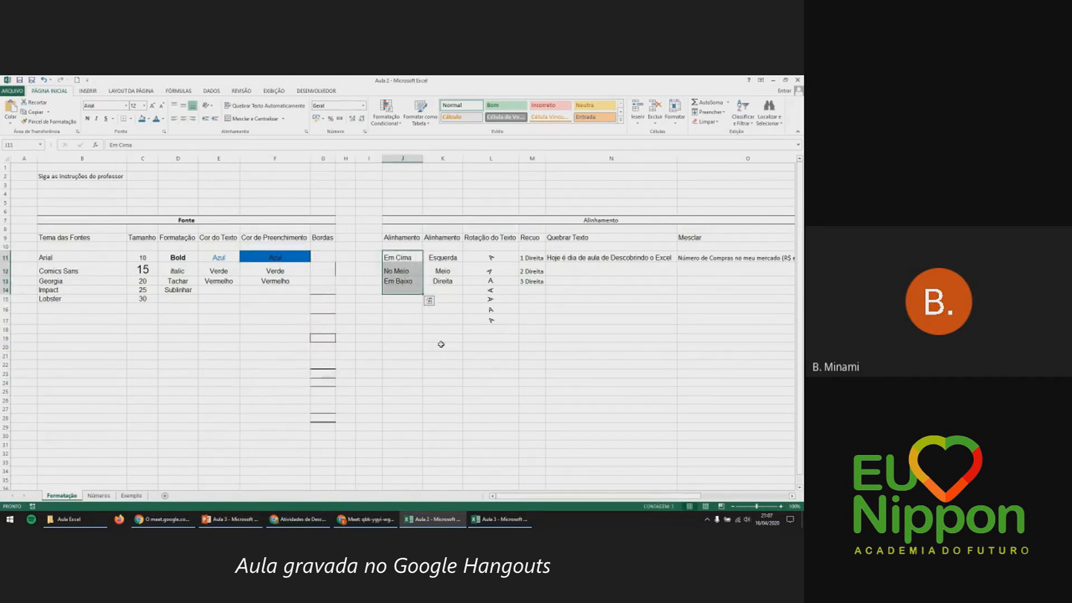
pyautogui.click(441, 344)
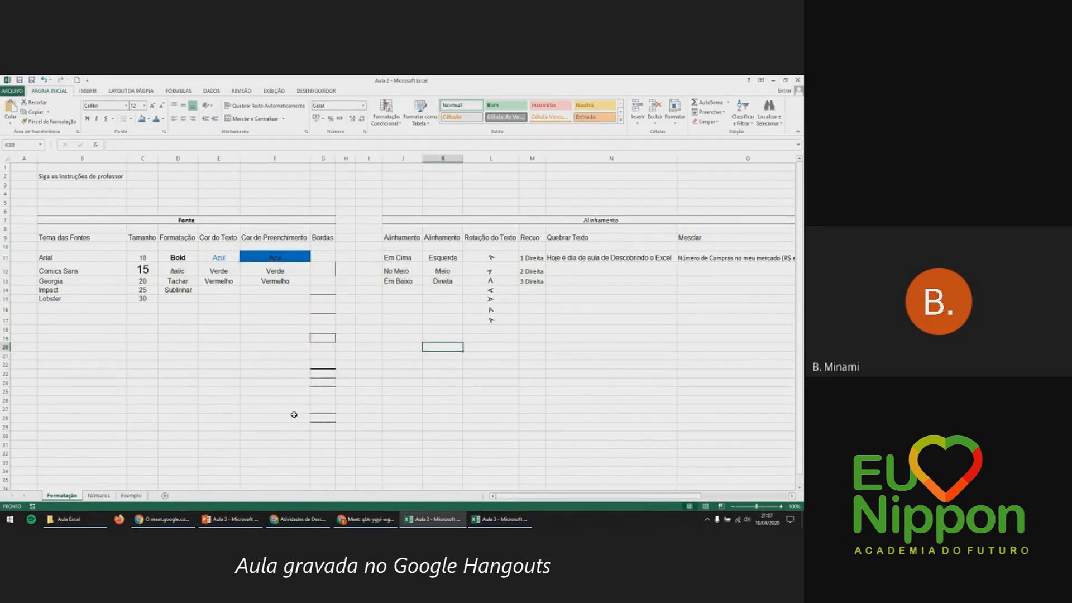
pyautogui.hotkey('alt', 'F4')
pyautogui.press('n')
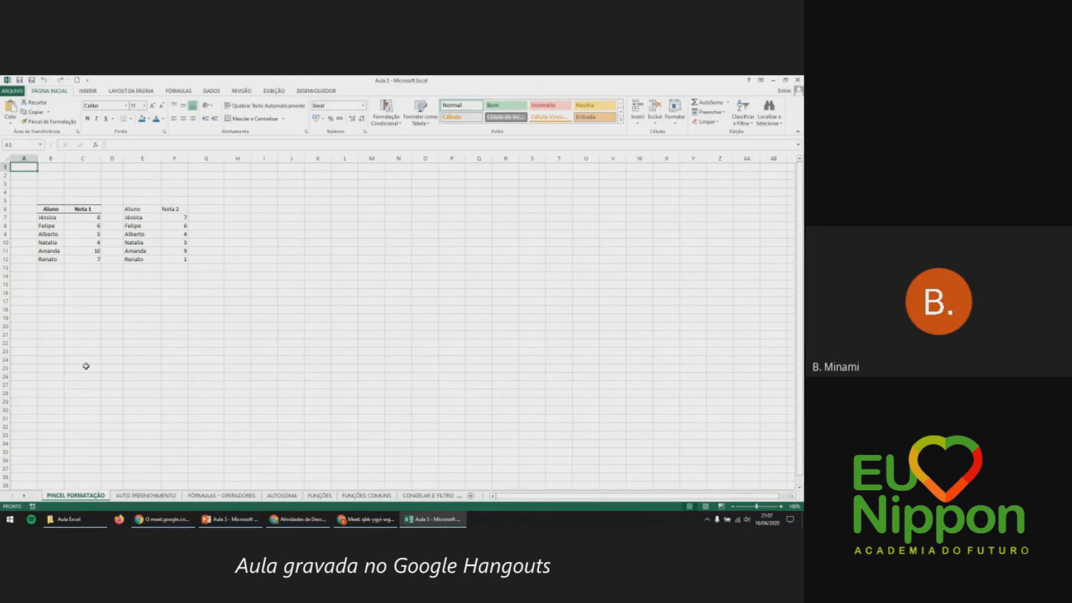
pyautogui.click(83, 226)
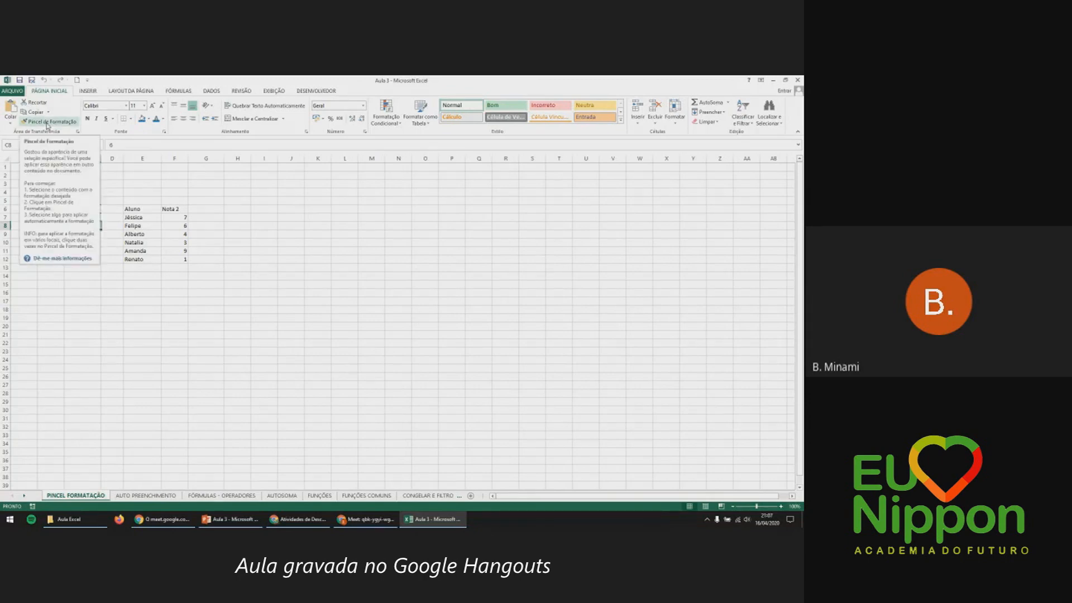
pyautogui.click(159, 286)
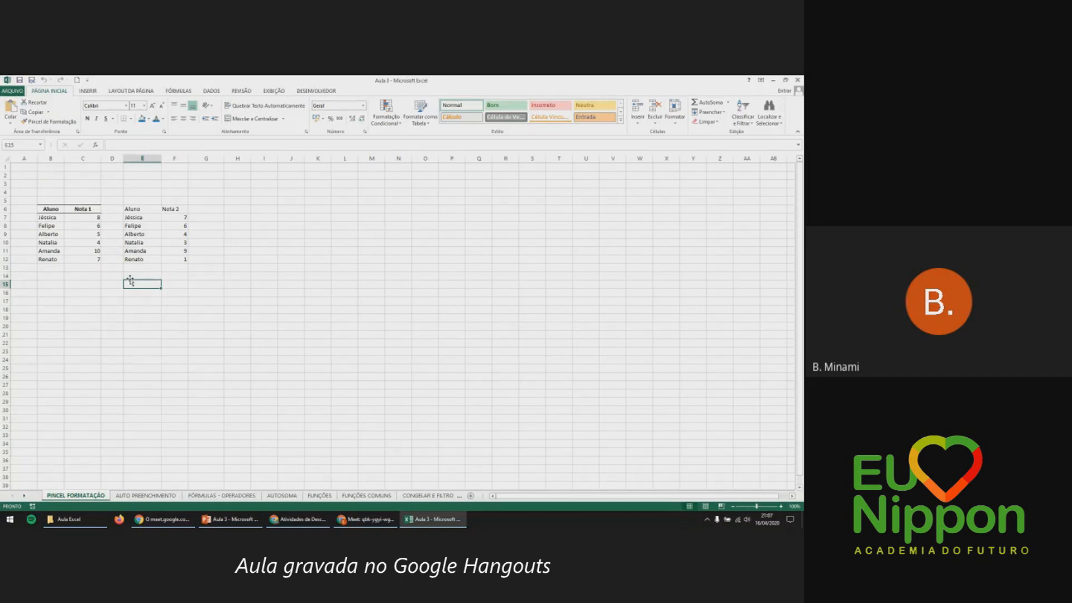
pyautogui.moveTo(57, 214); pyautogui.dragTo(49, 258)
pyautogui.click(75, 291)
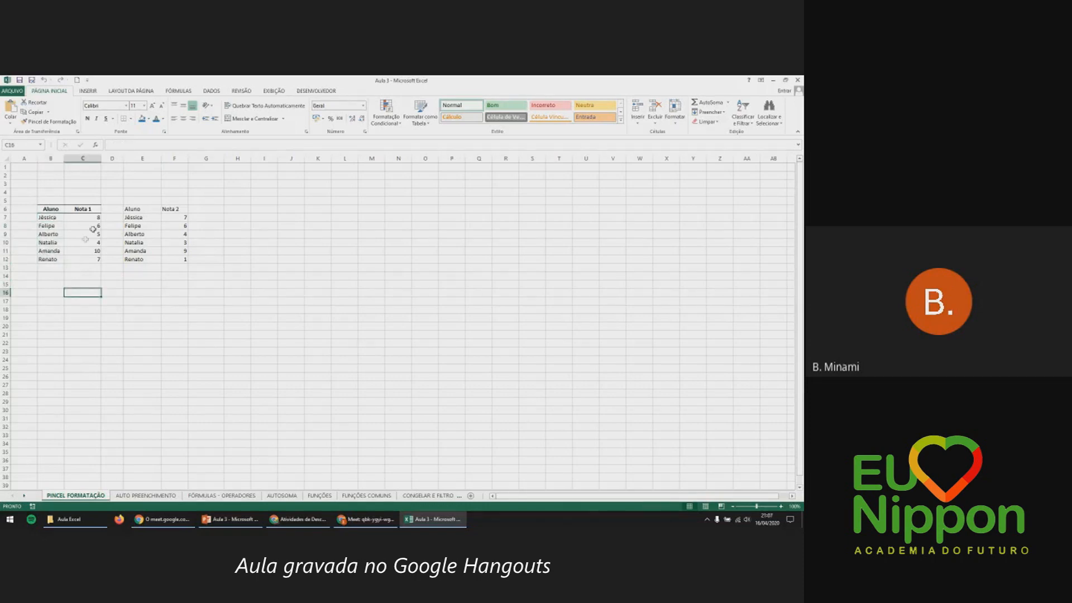
pyautogui.click(93, 219)
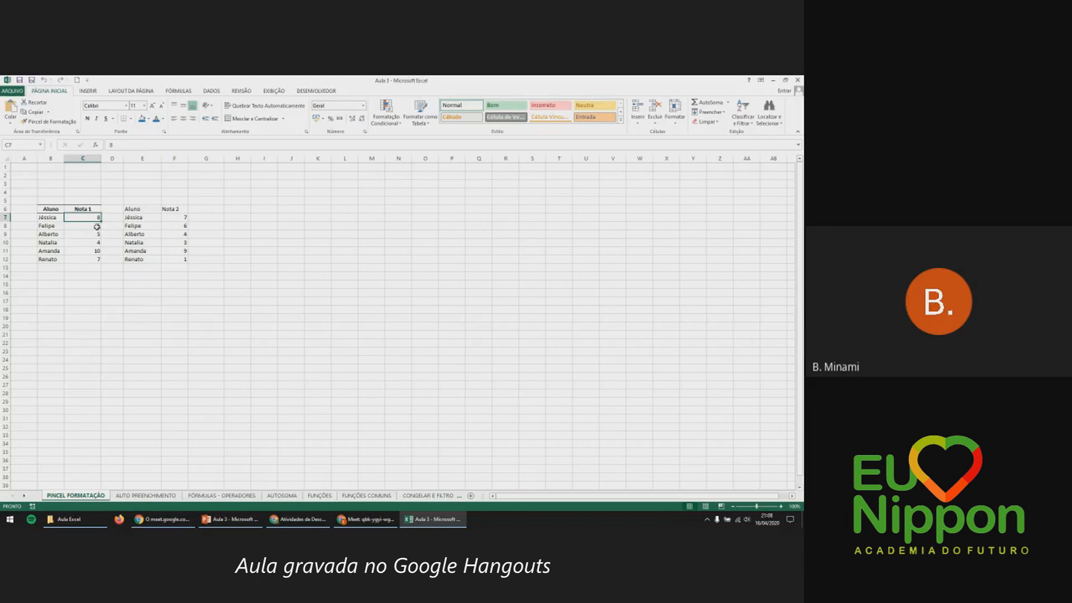
pyautogui.click(93, 227)
pyautogui.click(93, 234)
pyautogui.click(99, 249)
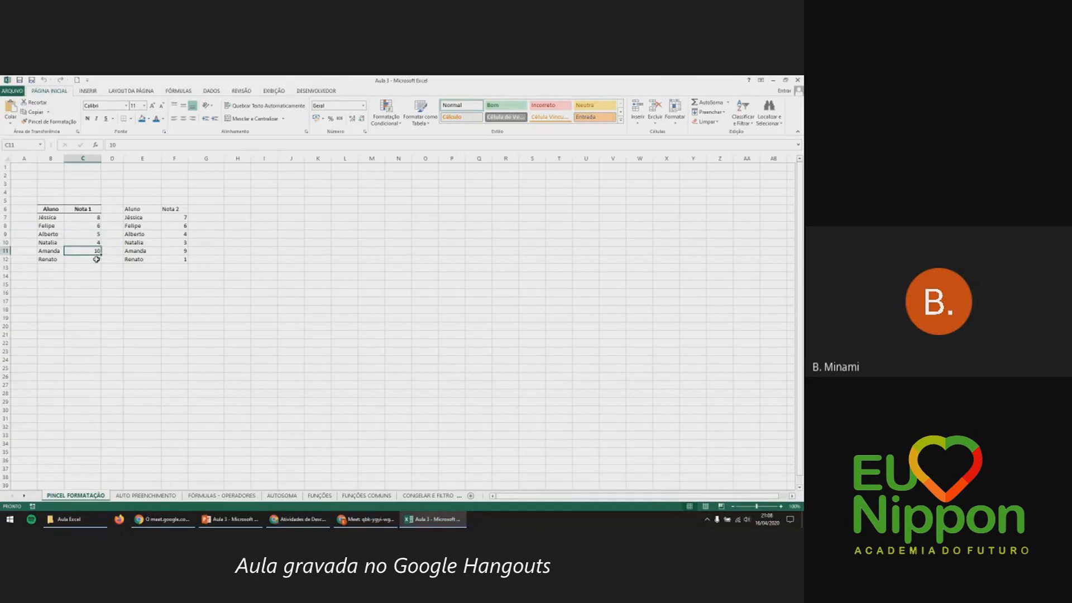
pyautogui.click(96, 259)
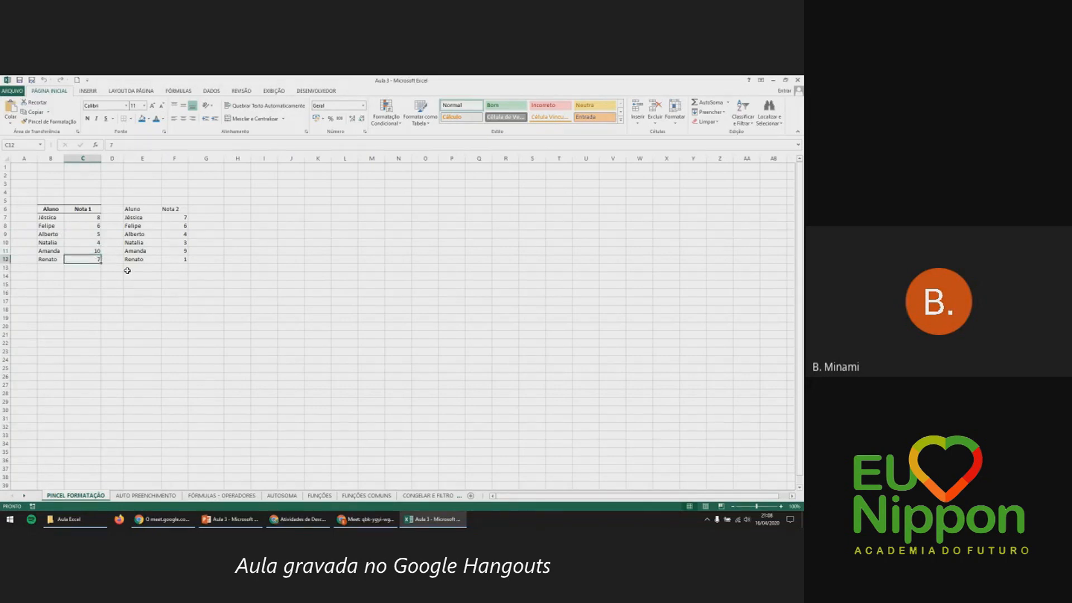
pyautogui.click(127, 270)
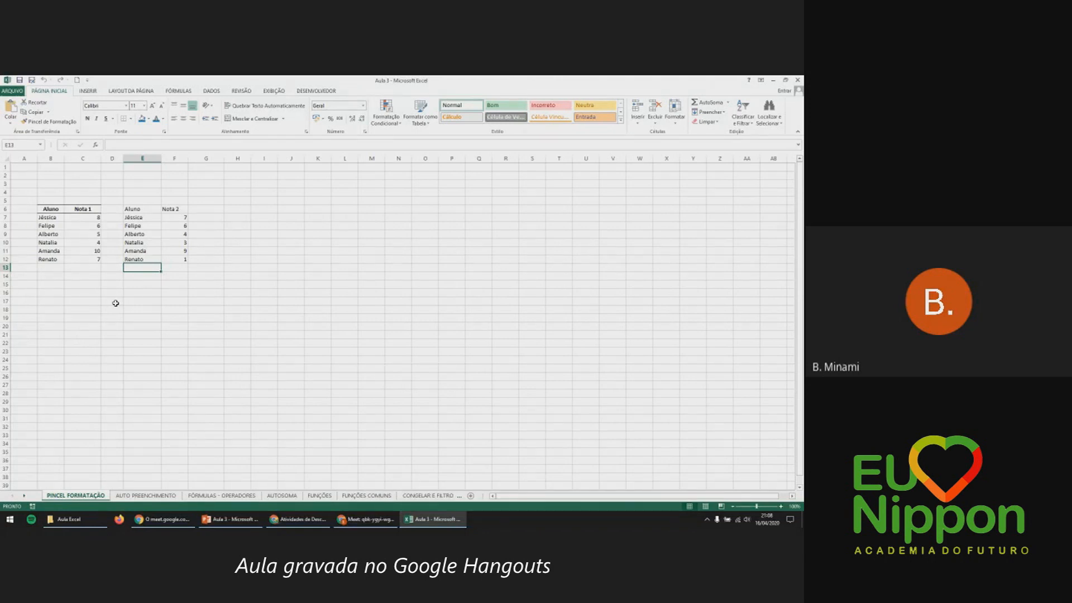
pyautogui.moveTo(60, 243); pyautogui.dragTo(79, 243)
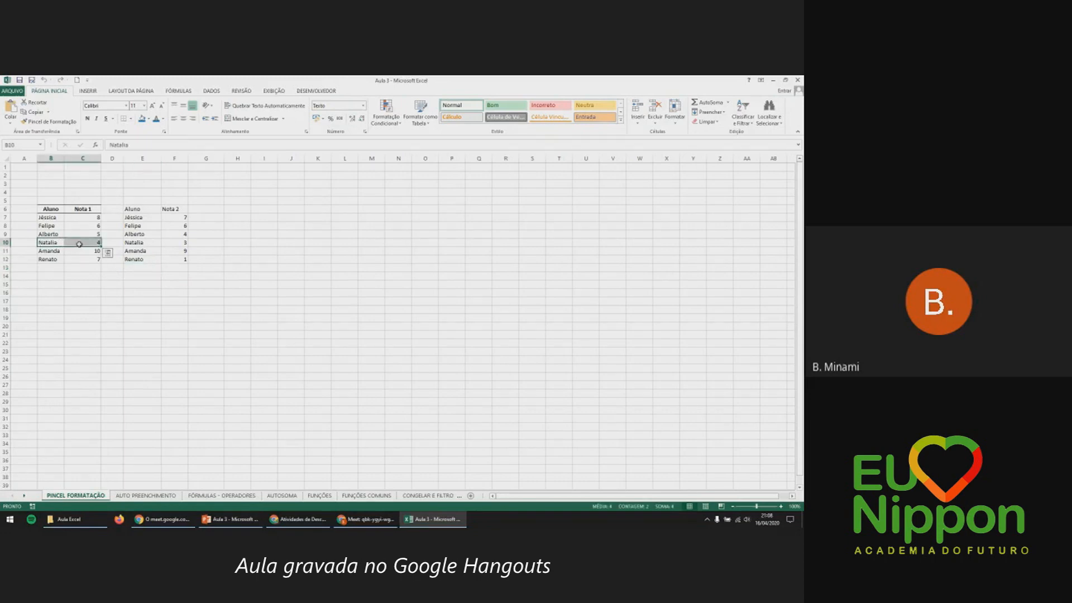
# Give Natalia's row B10:C10 a red fill with bold white text.
pyautogui.click(149, 120)
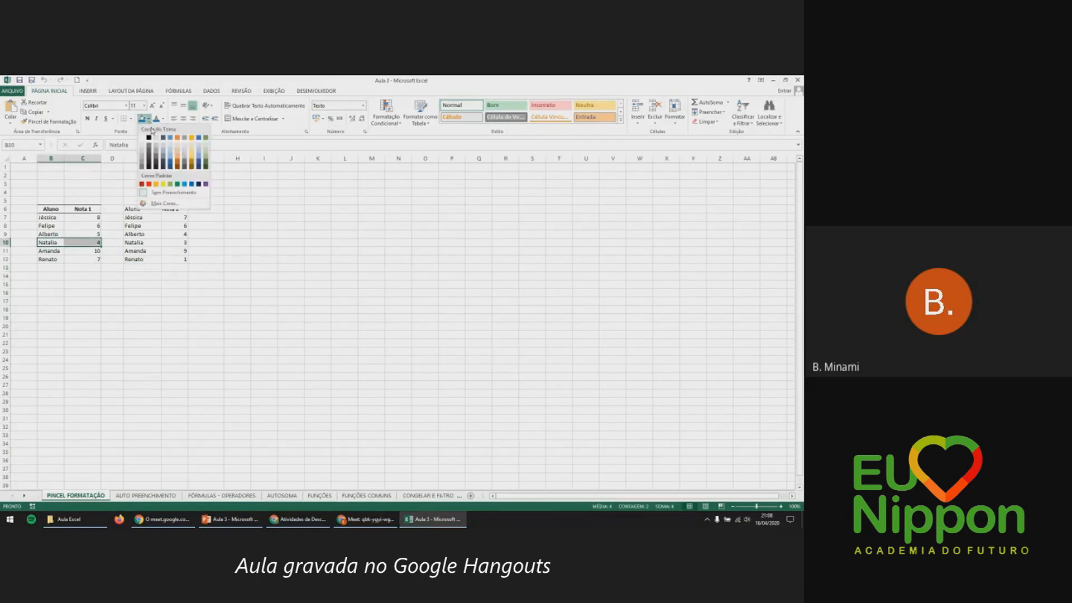
pyautogui.click(143, 185)
pyautogui.click(87, 118)
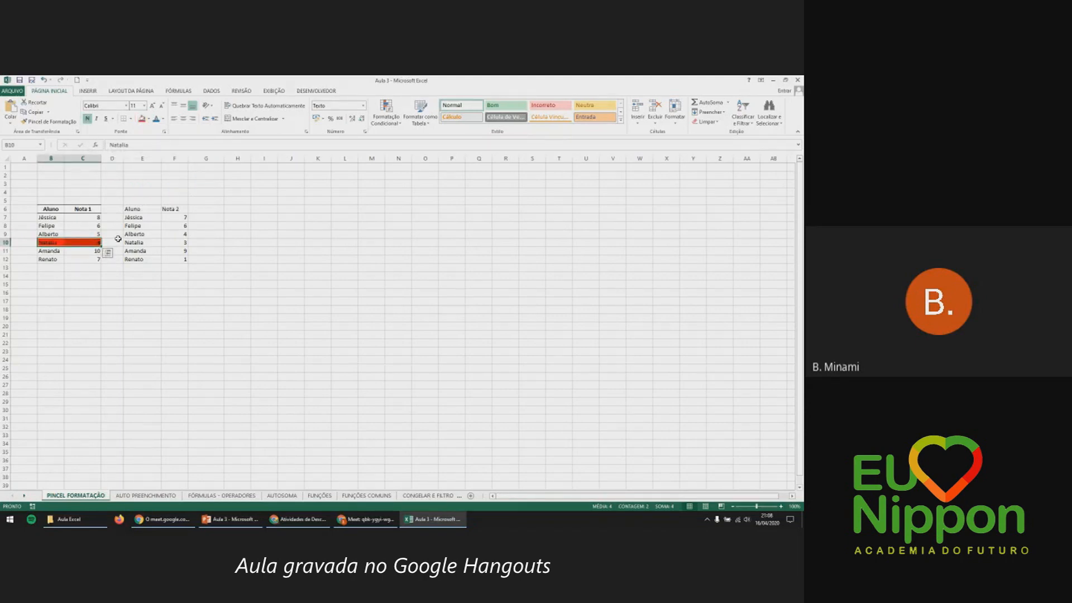
pyautogui.click(163, 119)
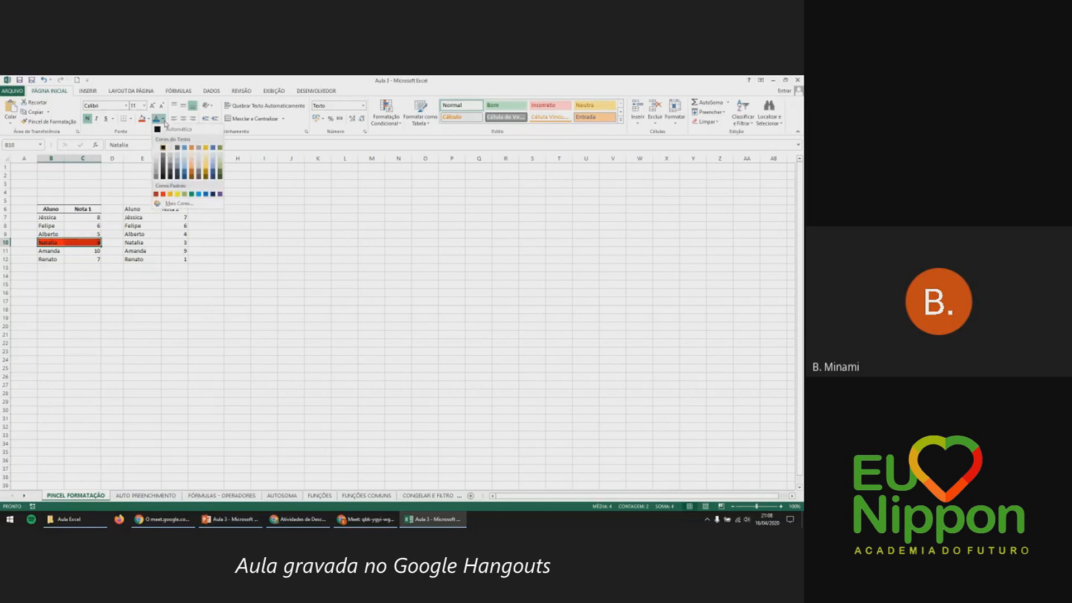
pyautogui.click(163, 147)
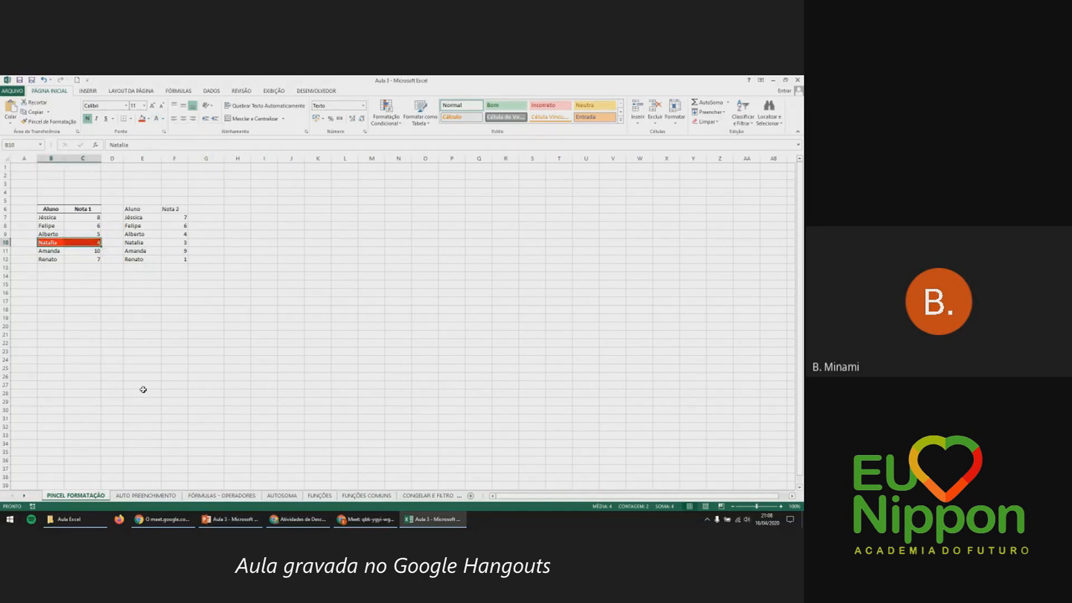
pyautogui.click(126, 319)
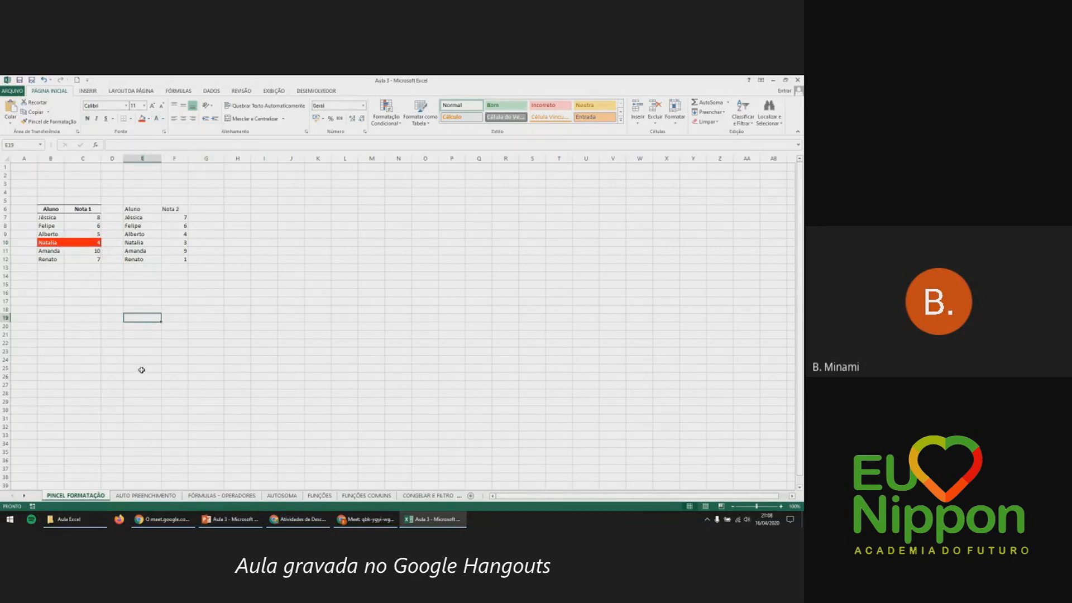
# Look over the Nota 2 table's cells and select Alberto's row E9:F9.
pyautogui.click(95, 243)
pyautogui.click(134, 210)
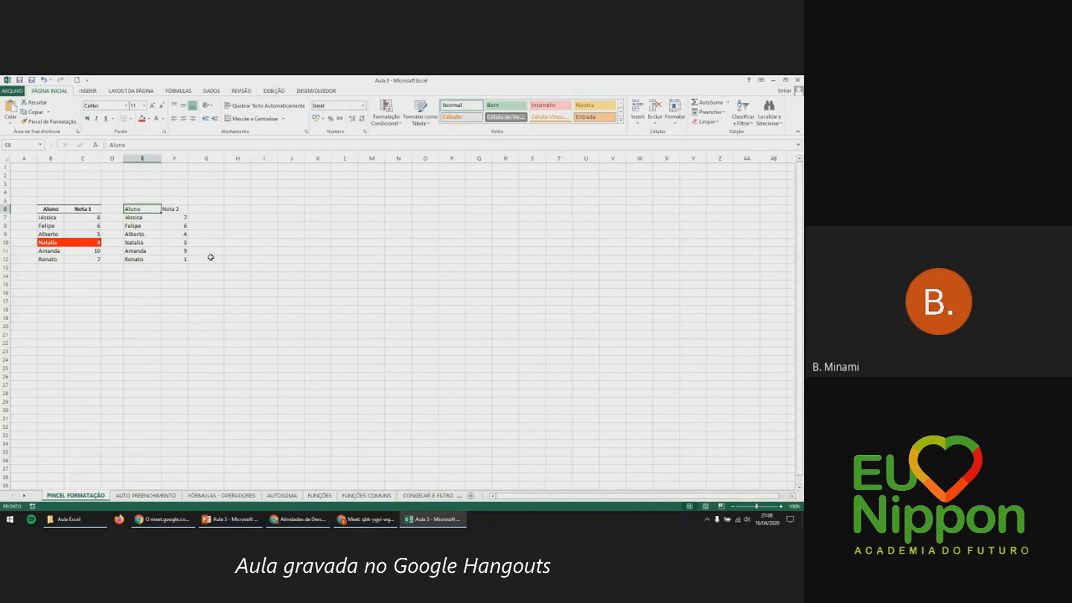
pyautogui.click(185, 217)
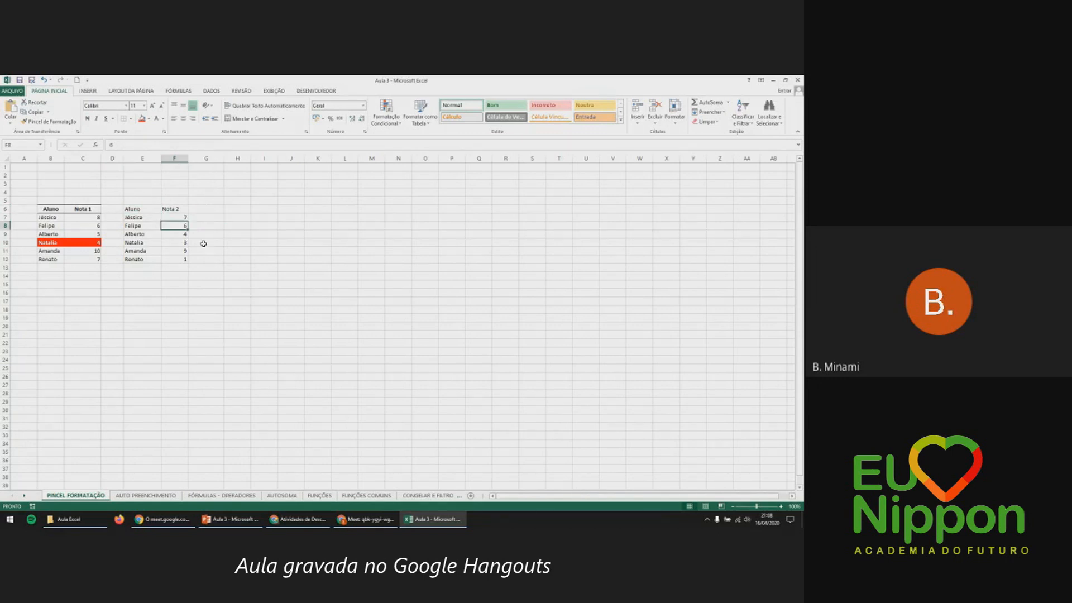
pyautogui.click(180, 233)
pyautogui.click(185, 244)
pyautogui.click(186, 251)
pyautogui.click(175, 261)
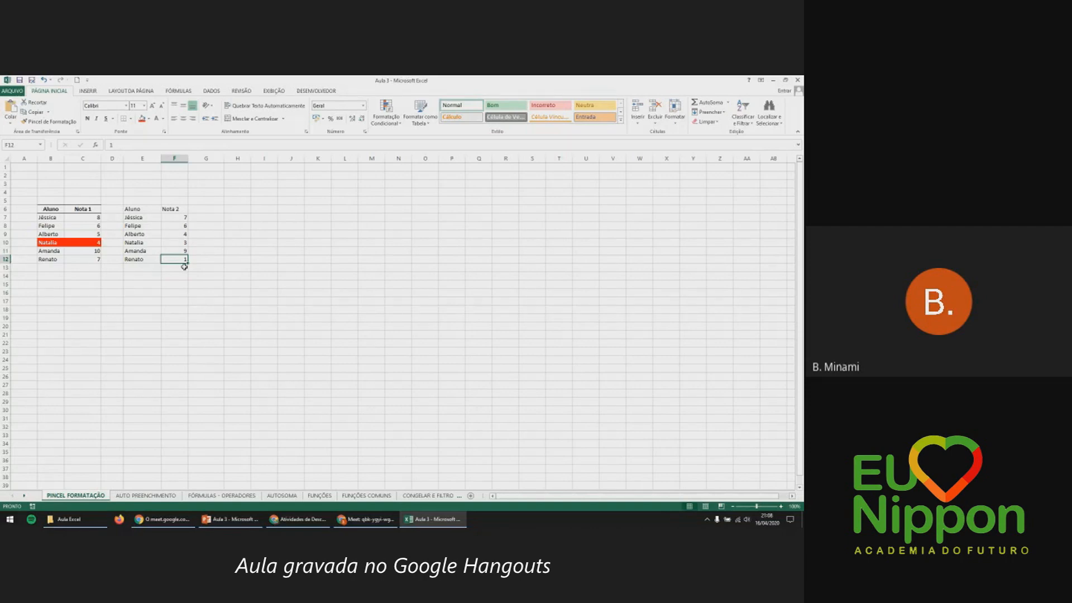
pyautogui.click(157, 235)
pyautogui.moveTo(157, 235); pyautogui.dragTo(172, 234)
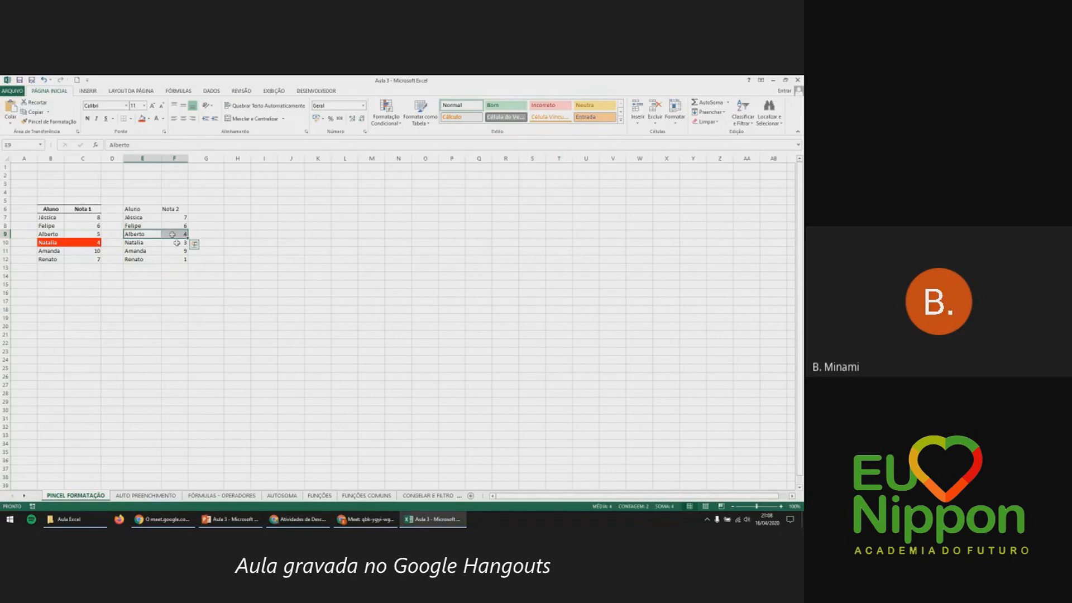
# Give Alberto's row E9:F9 a red fill with bold white text.
pyautogui.click(141, 118)
pyautogui.click(88, 118)
pyautogui.click(158, 119)
pyautogui.click(226, 258)
pyautogui.click(273, 275)
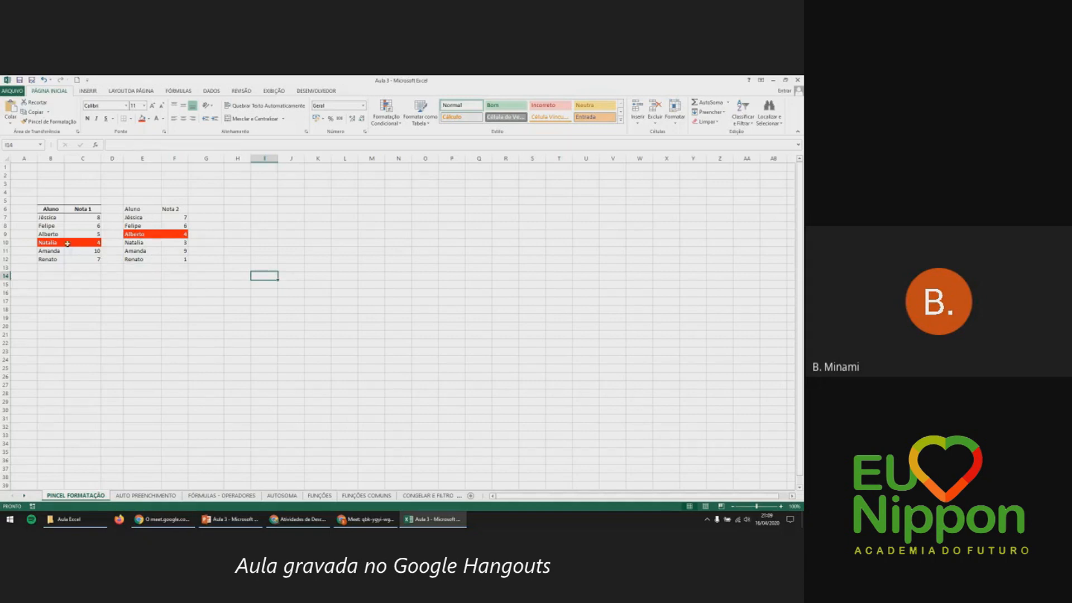
# Select Natalia's row B10:C10 as the formatting source.
pyautogui.moveTo(61, 242); pyautogui.dragTo(75, 243)
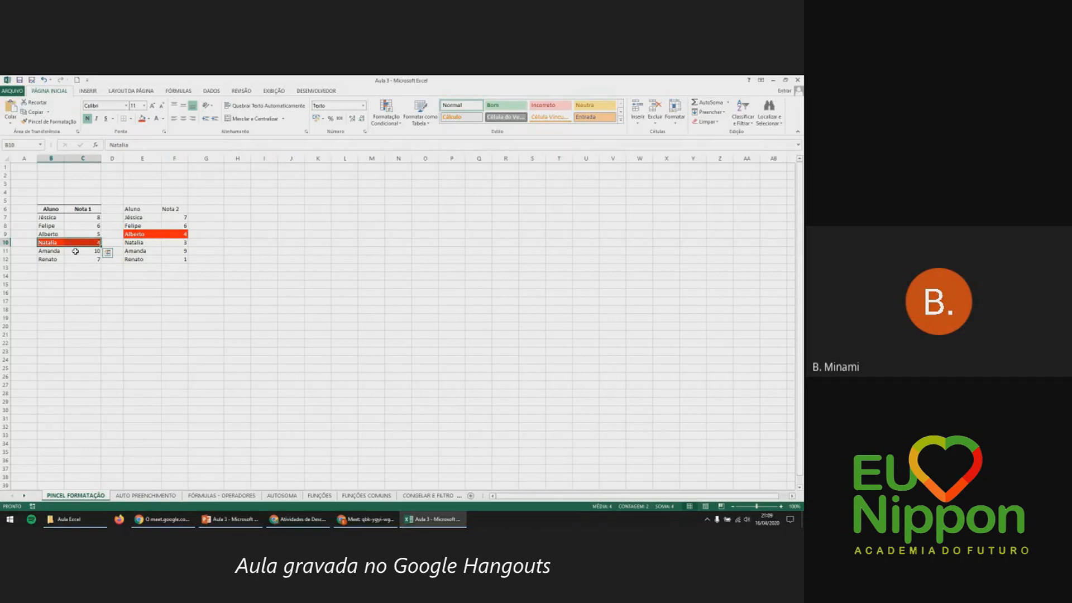
pyautogui.moveTo(127, 236); pyautogui.dragTo(164, 233)
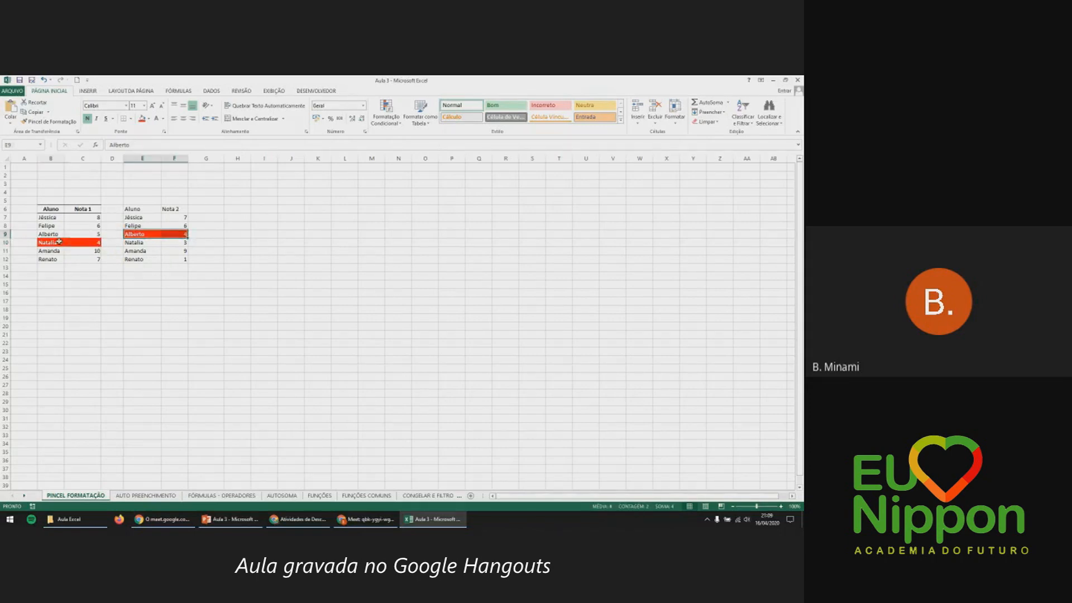
pyautogui.moveTo(47, 242); pyautogui.dragTo(89, 242)
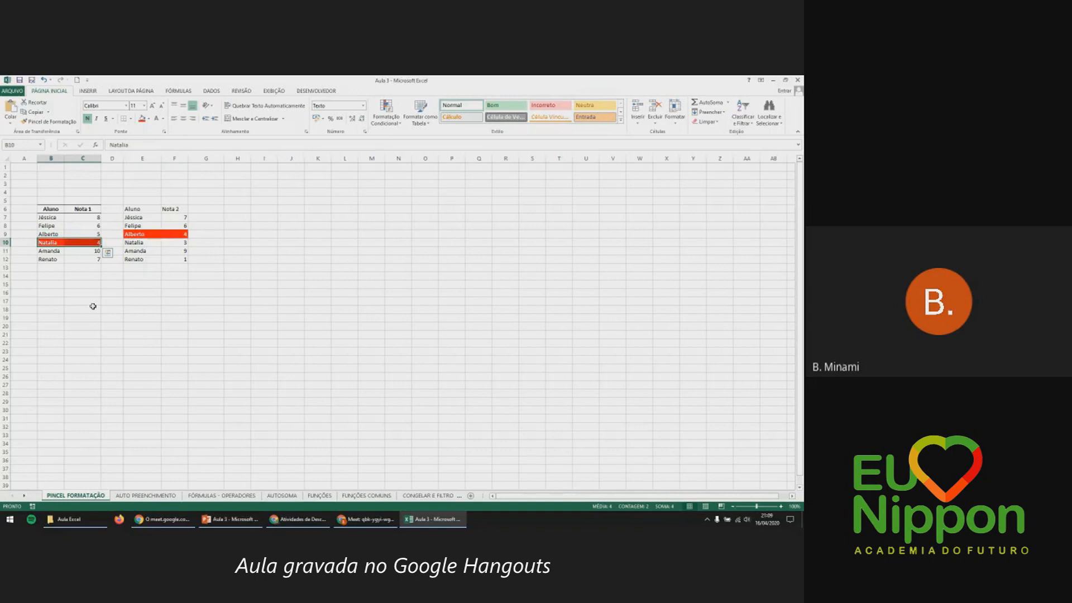
# Format-paint Natalia's red highlight onto Natalia's and Renato's rows in the Nota 2 table.
pyautogui.click(54, 122)
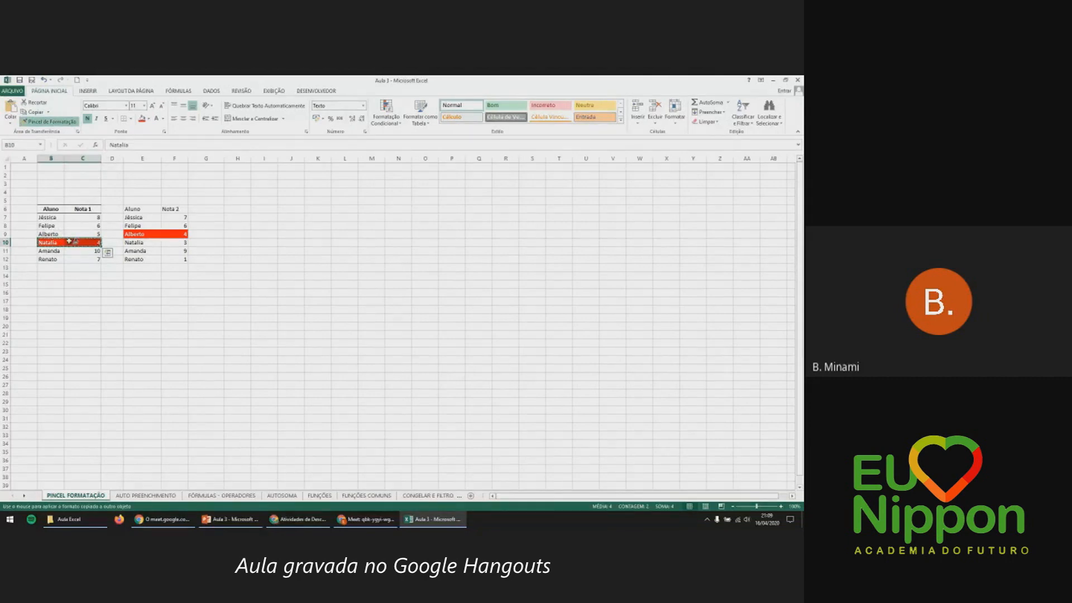
pyautogui.click(143, 242)
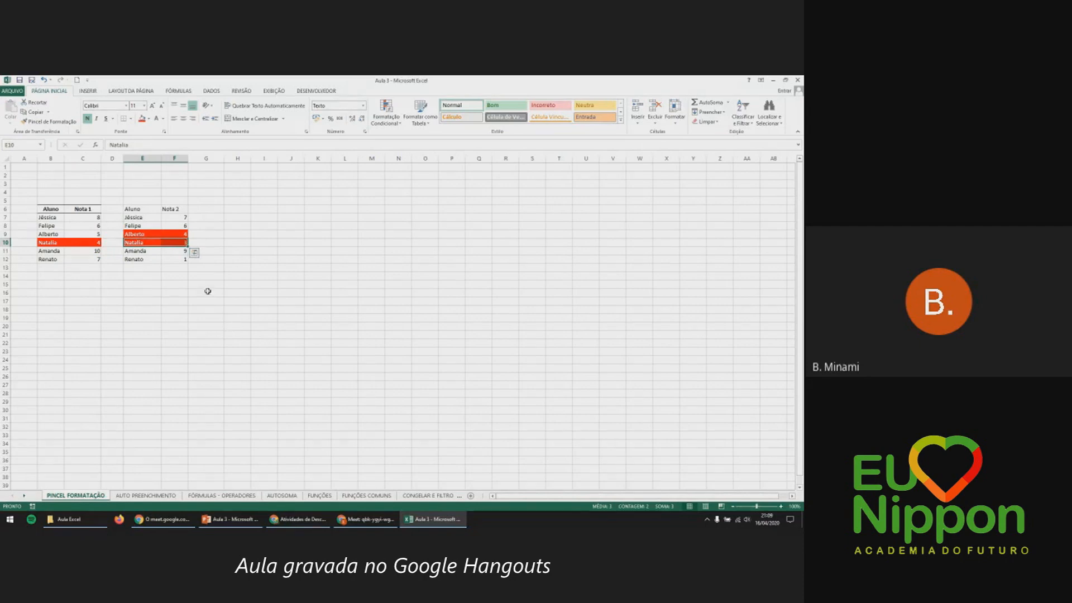
pyautogui.click(149, 264)
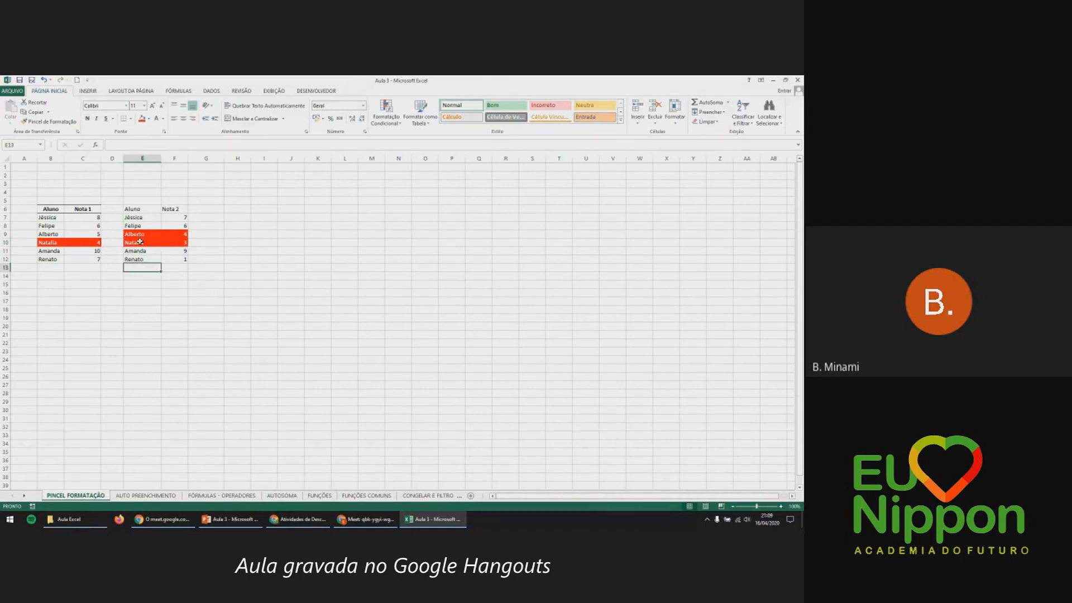
pyautogui.moveTo(56, 242); pyautogui.dragTo(173, 243)
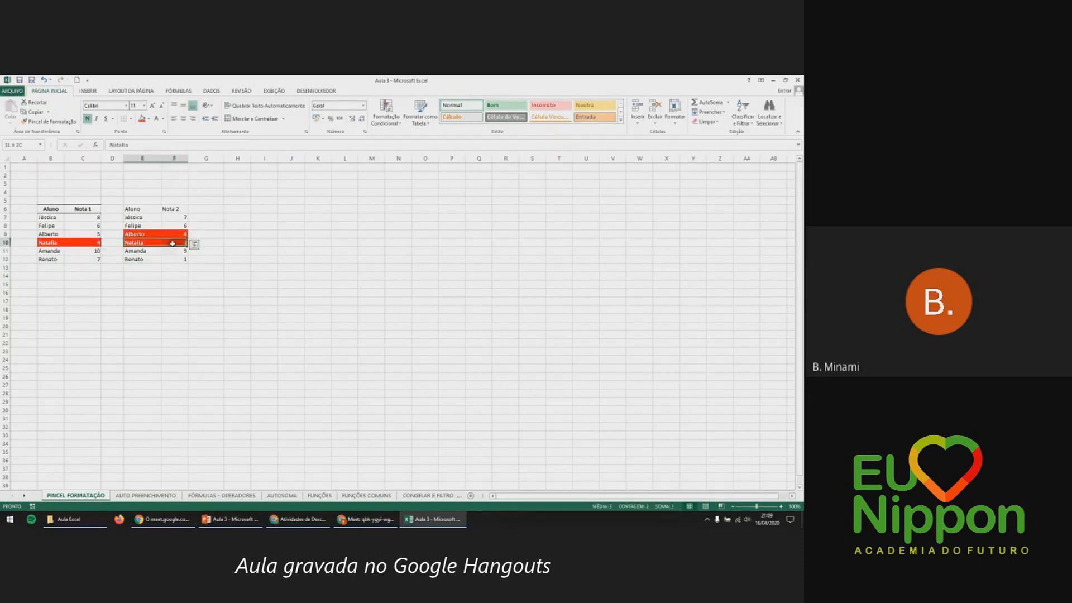
pyautogui.moveTo(63, 240); pyautogui.dragTo(85, 243)
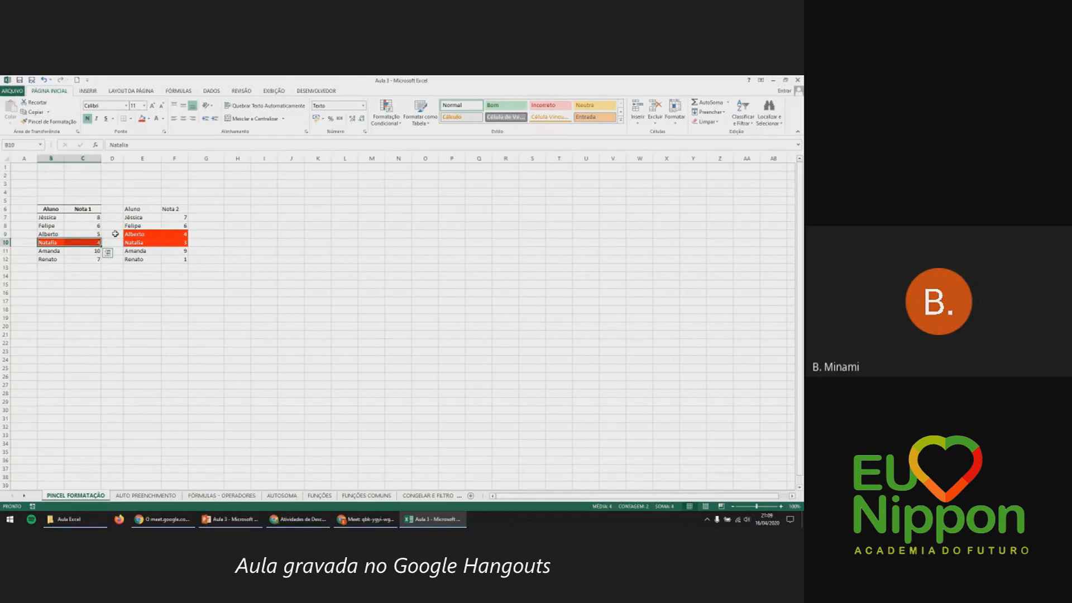
pyautogui.click(51, 123)
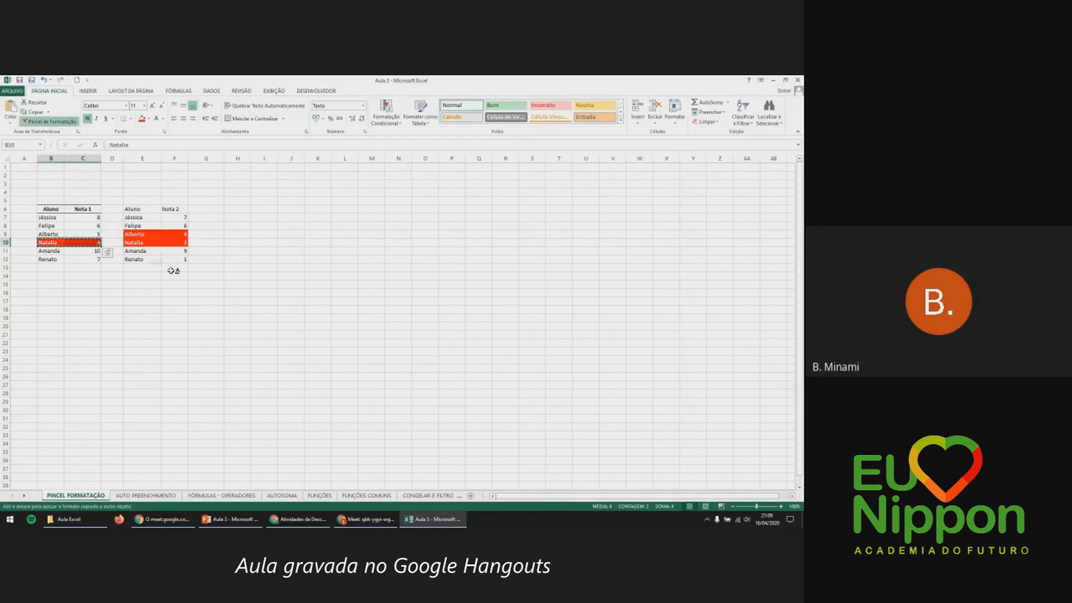
pyautogui.click(149, 261)
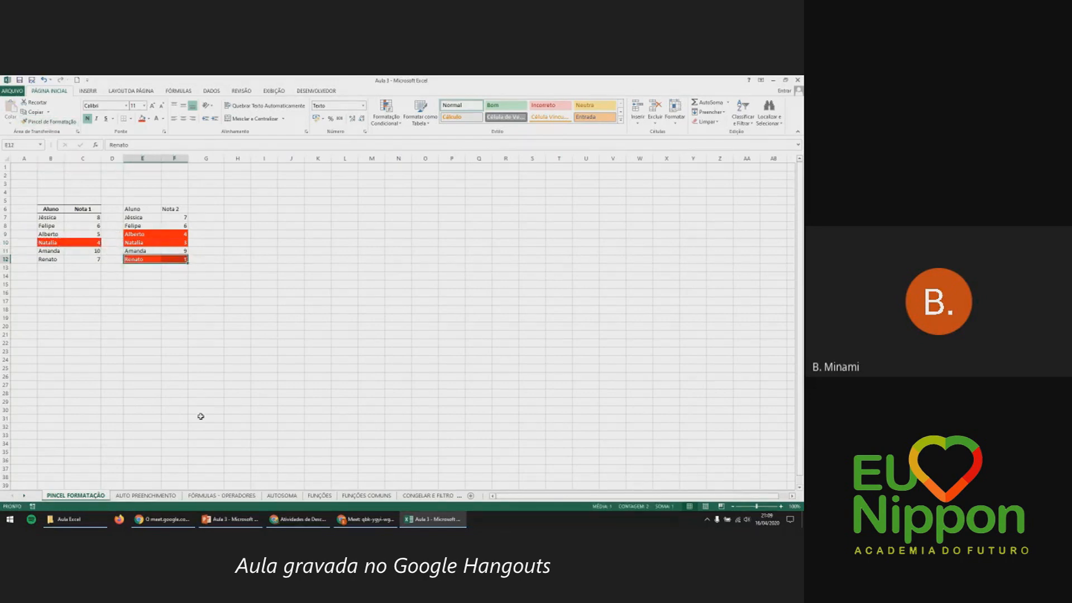
pyautogui.click(175, 291)
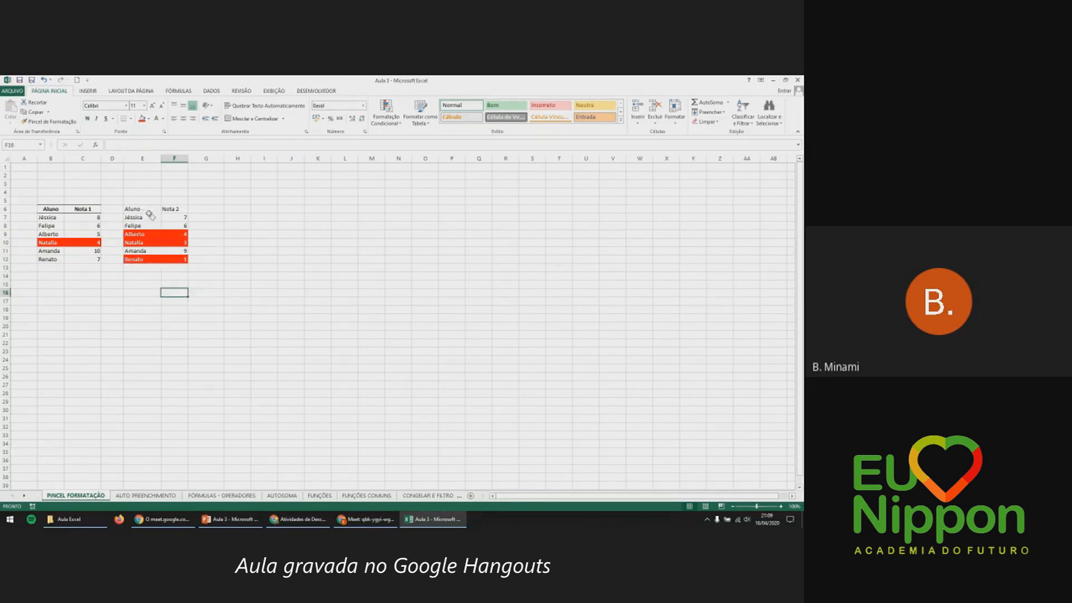
# Compare the two tables' header rows, ending with the Aluno and Nota 2 headers selected.
pyautogui.moveTo(142, 210); pyautogui.dragTo(174, 235)
pyautogui.moveTo(51, 209); pyautogui.dragTo(98, 242)
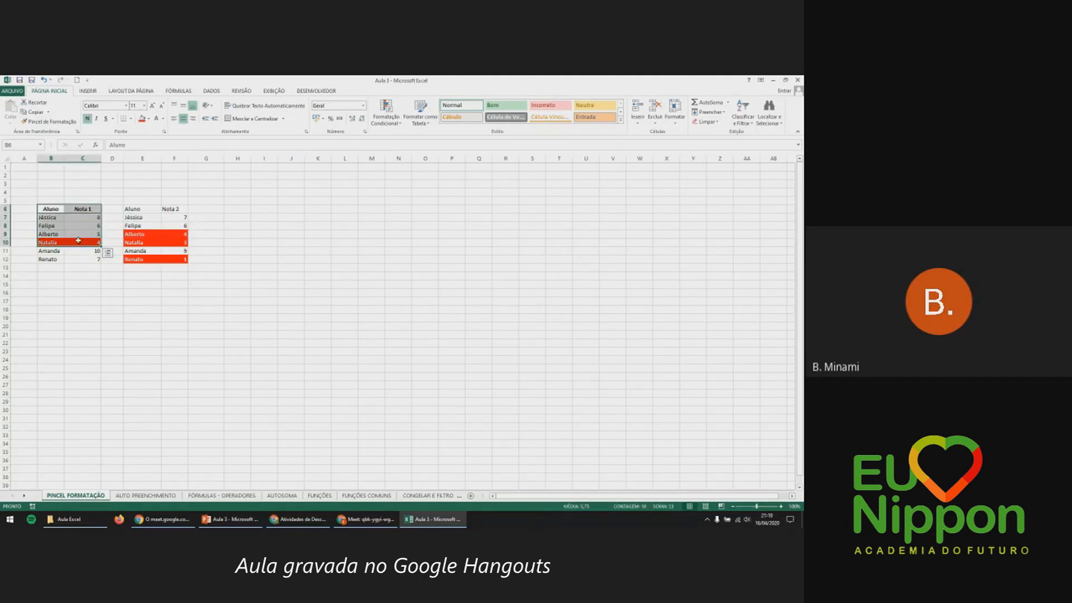
pyautogui.click(82, 225)
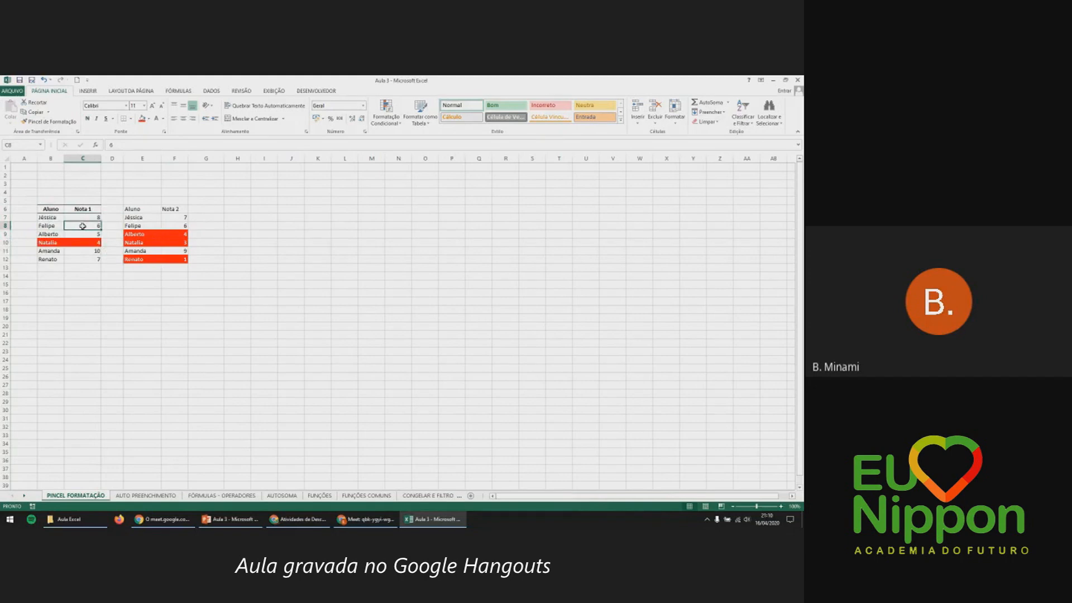
pyautogui.moveTo(58, 210); pyautogui.dragTo(72, 211)
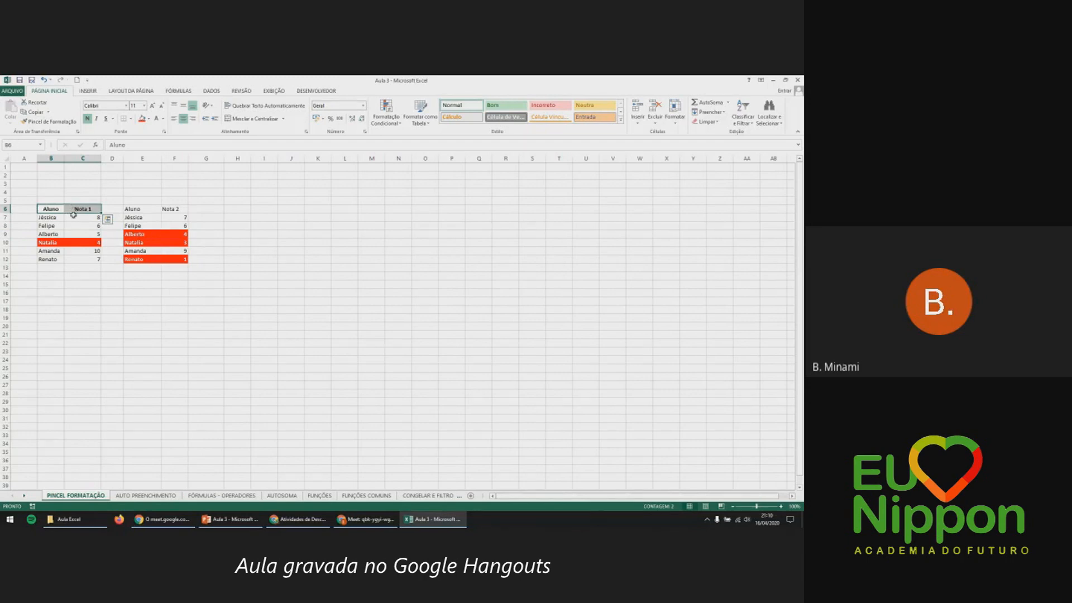
pyautogui.click(67, 232)
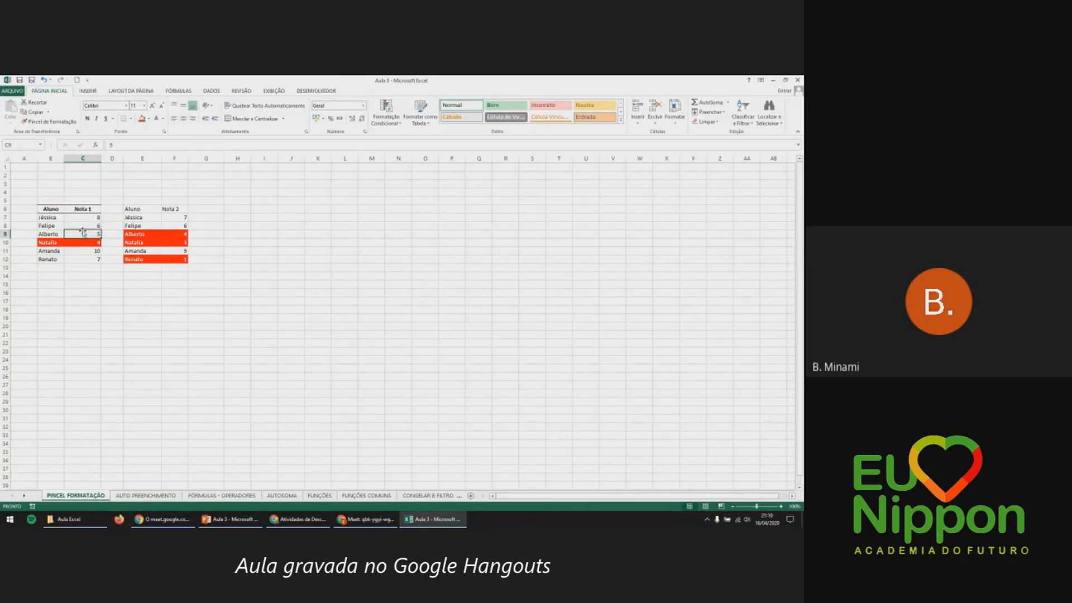
pyautogui.click(145, 209)
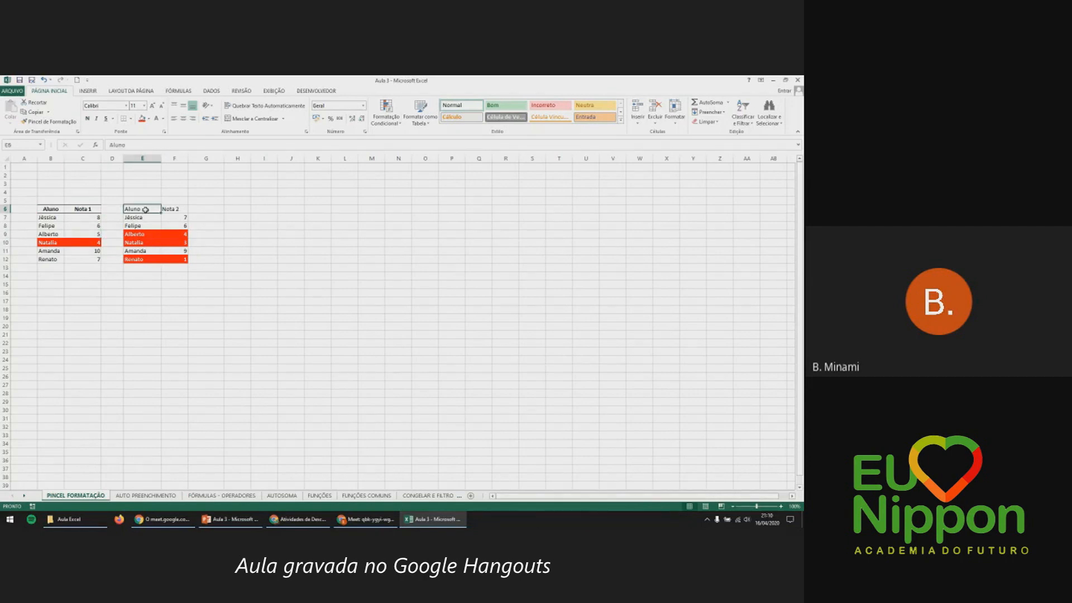
pyautogui.click(220, 218)
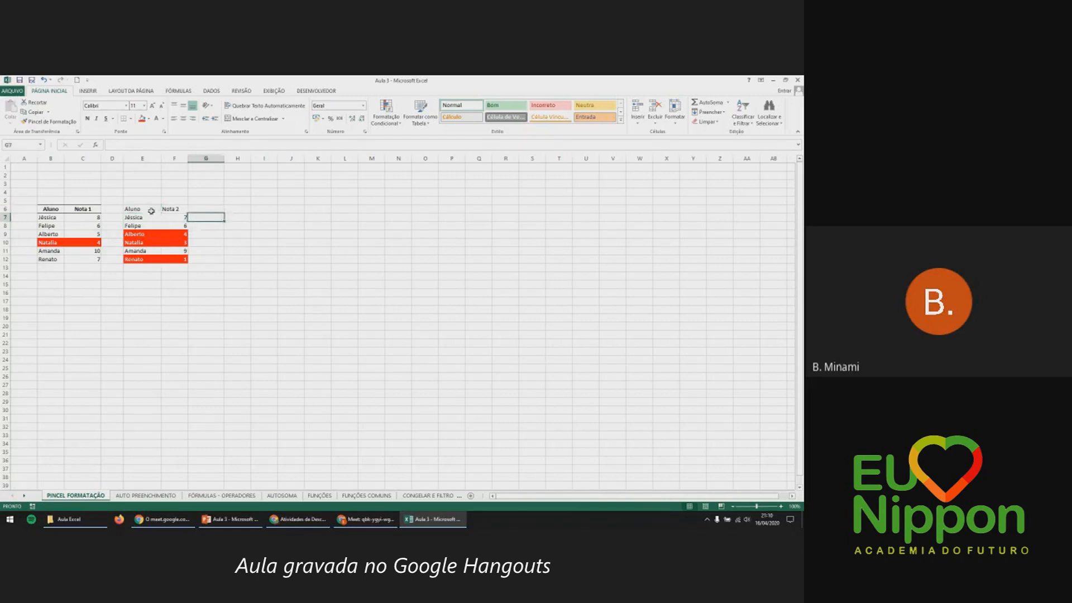
pyautogui.moveTo(151, 211); pyautogui.dragTo(163, 210)
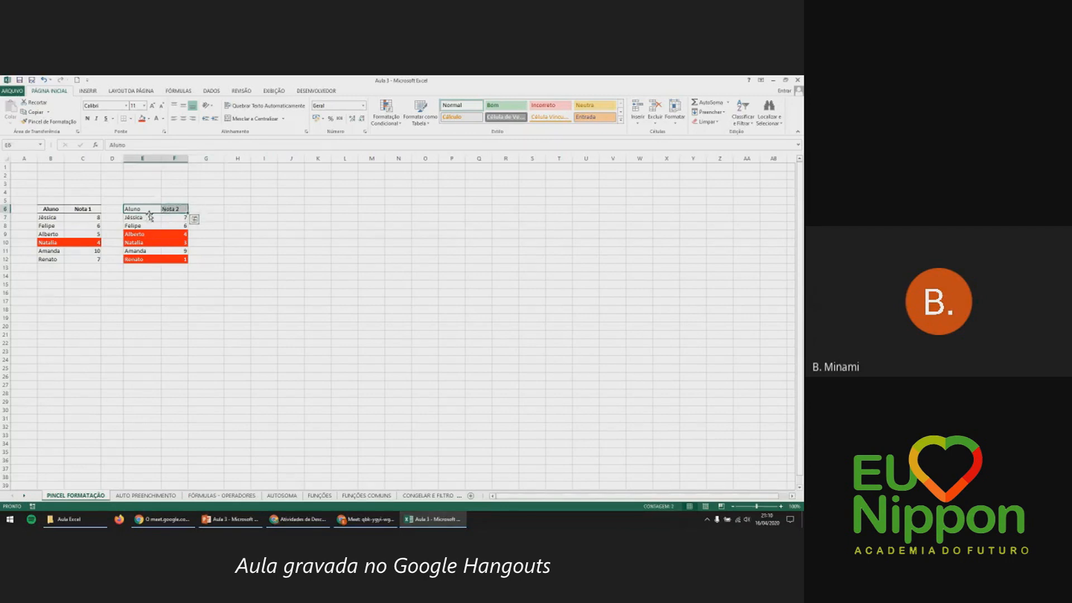
# Try bold on the Aluno and Nota 2 headers, then undo it.
pyautogui.click(130, 119)
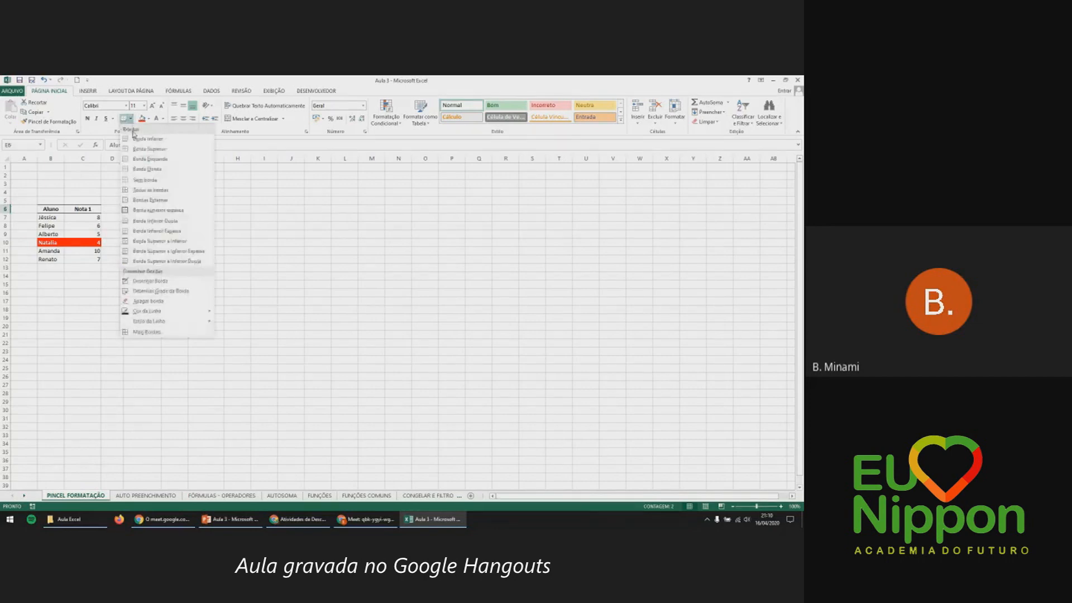
pyautogui.click(140, 222)
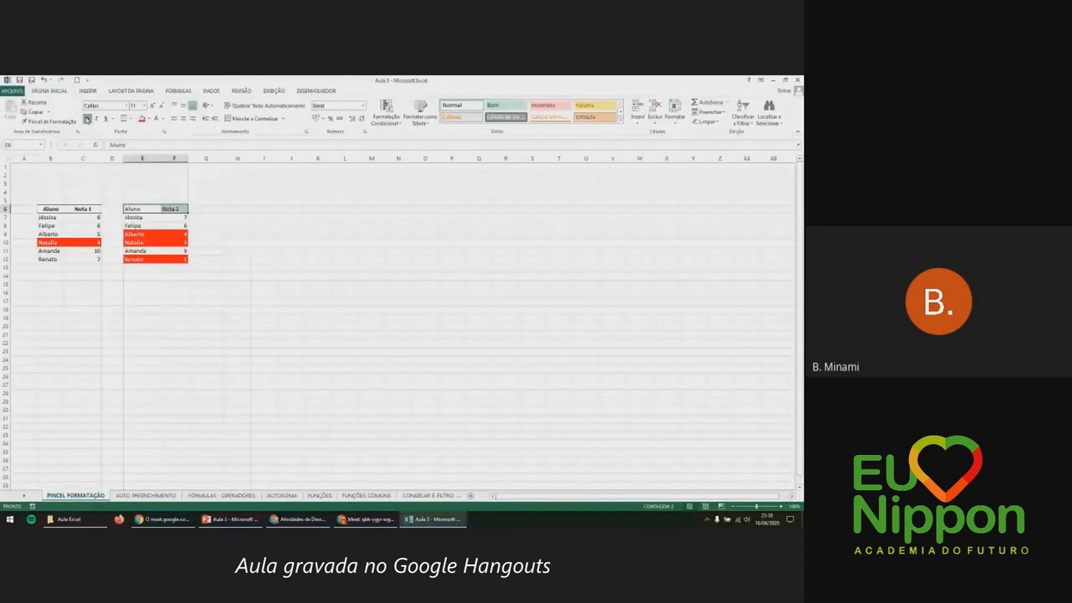
pyautogui.click(87, 119)
pyautogui.click(260, 264)
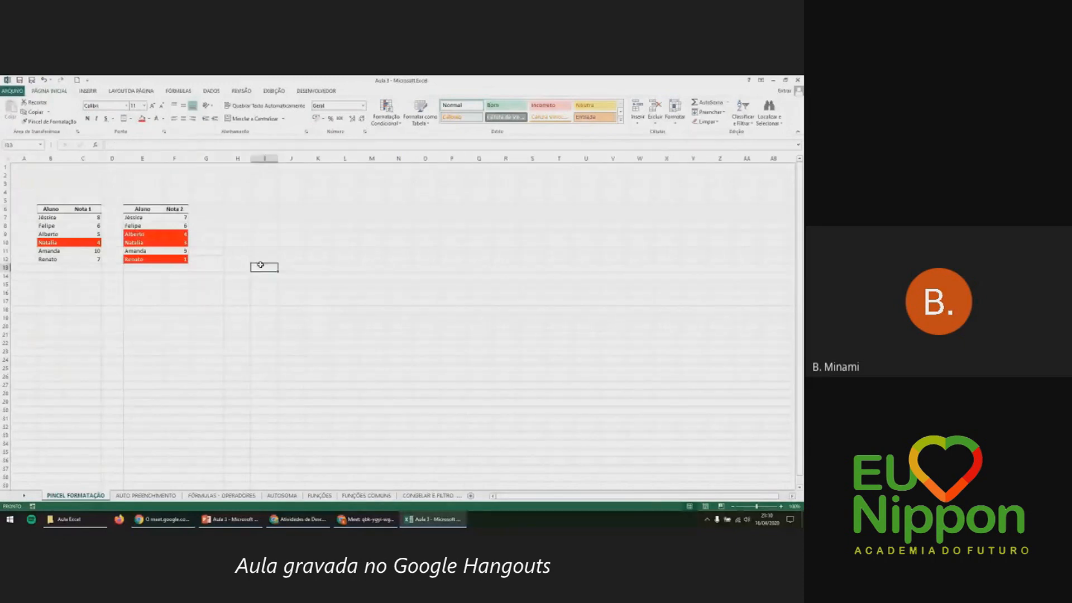
pyautogui.hotkey('ctrl', 'z')
pyautogui.hotkey('ctrl', 'z')
# Format-paint the first table's header style onto E6:F6 and move to AUTO PREENCHIMENTO.
pyautogui.moveTo(50, 211); pyautogui.dragTo(180, 209)
pyautogui.click(49, 121)
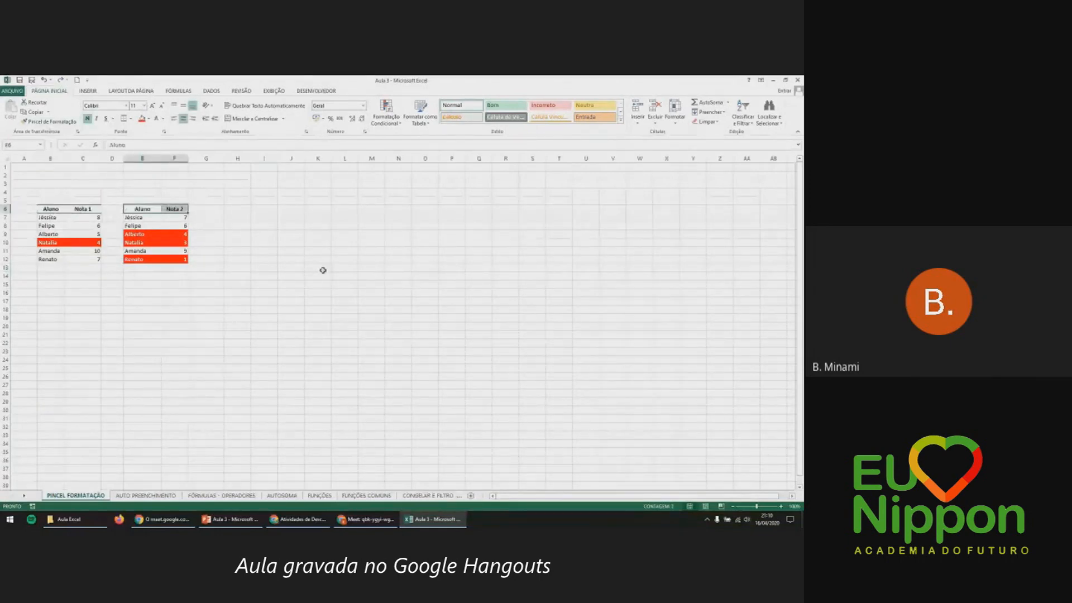
pyautogui.click(218, 232)
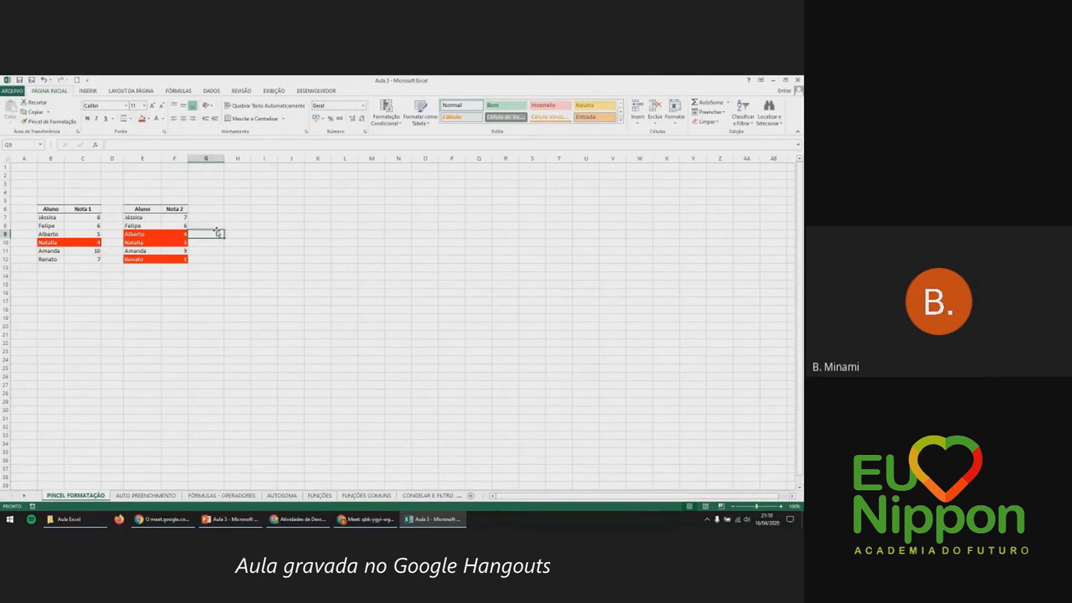
pyautogui.click(146, 495)
# Look over the AUTO PREENCHIMENTO sheet, selecting M4, O6 and then Janeiro in A1.
pyautogui.moveTo(156, 514)
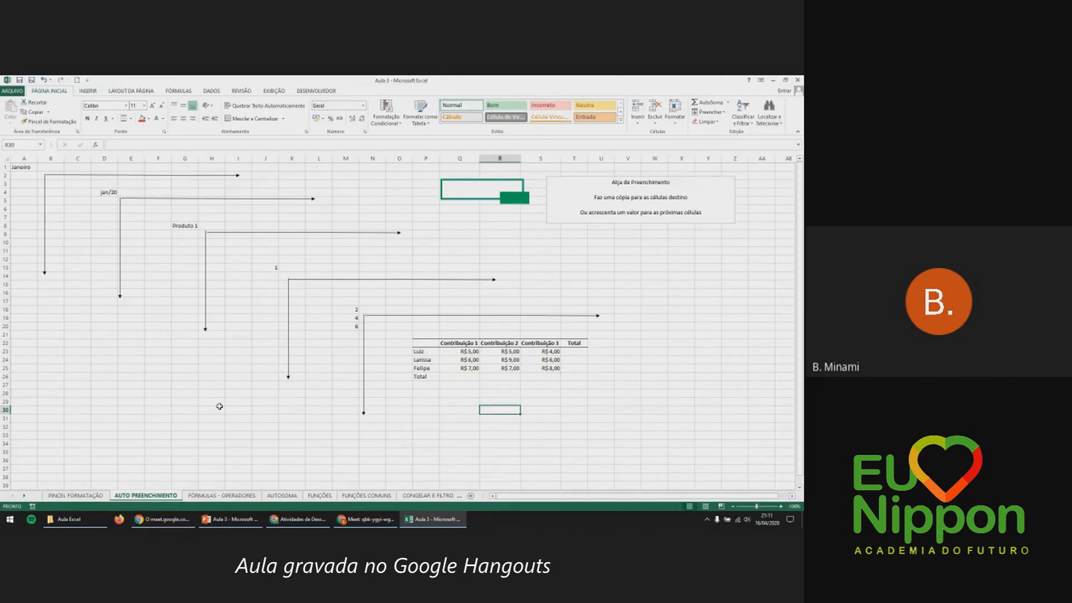
pyautogui.click(347, 192)
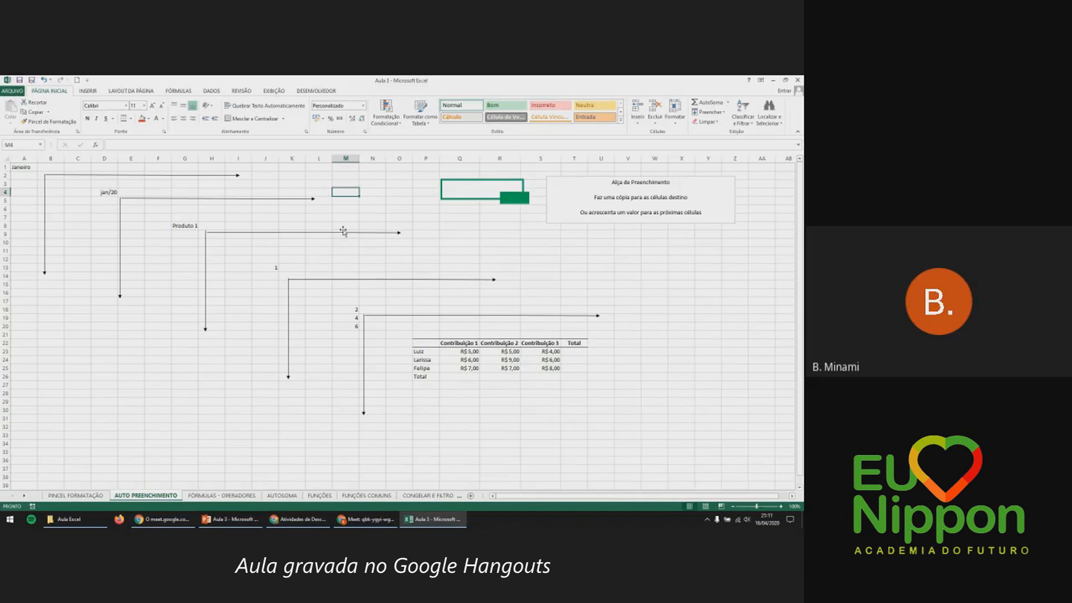
pyautogui.click(396, 211)
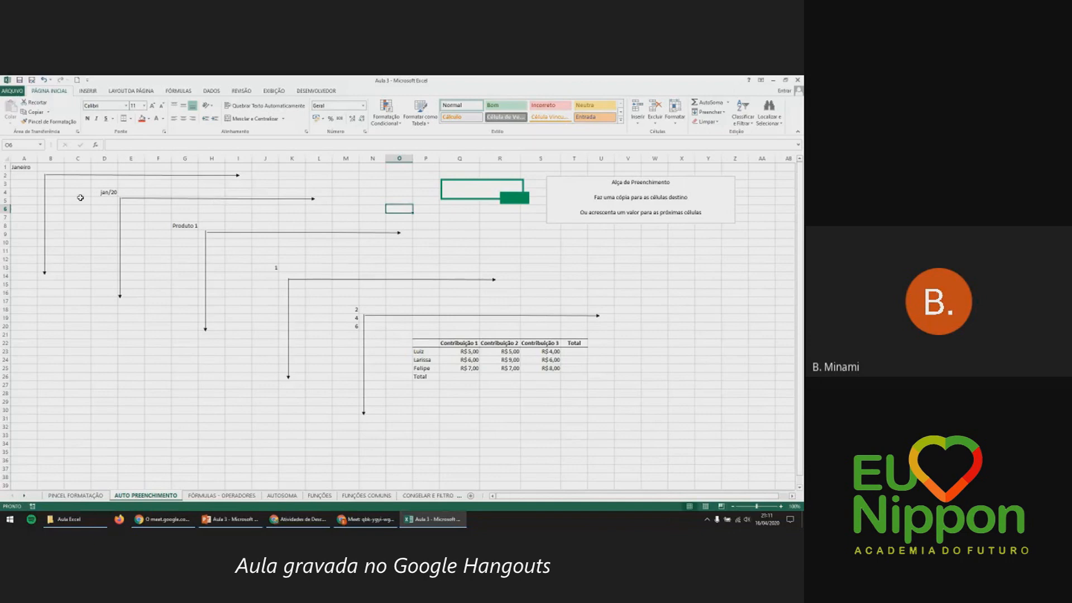
pyautogui.click(24, 169)
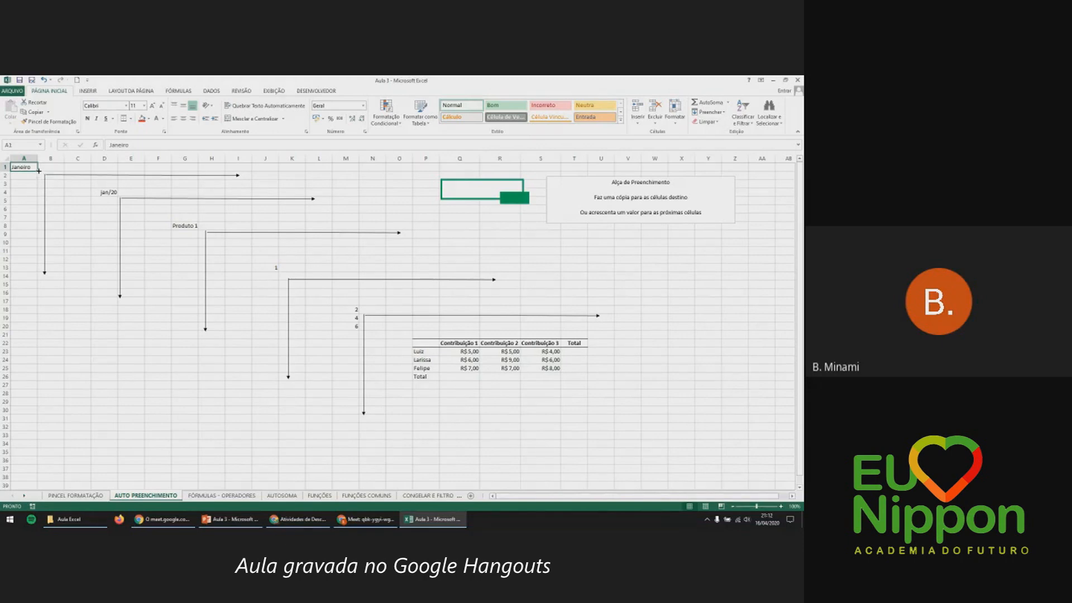
# Fill Janeiro down column A through Dezembro and review the filled month list.
pyautogui.moveTo(38, 170); pyautogui.dragTo(31, 264)
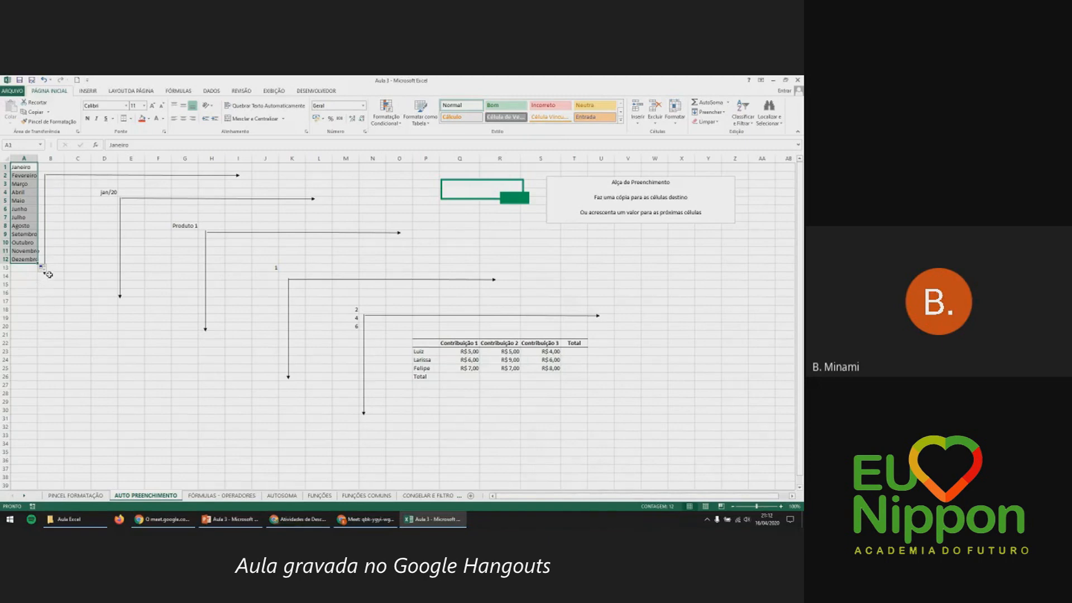
pyautogui.click(35, 168)
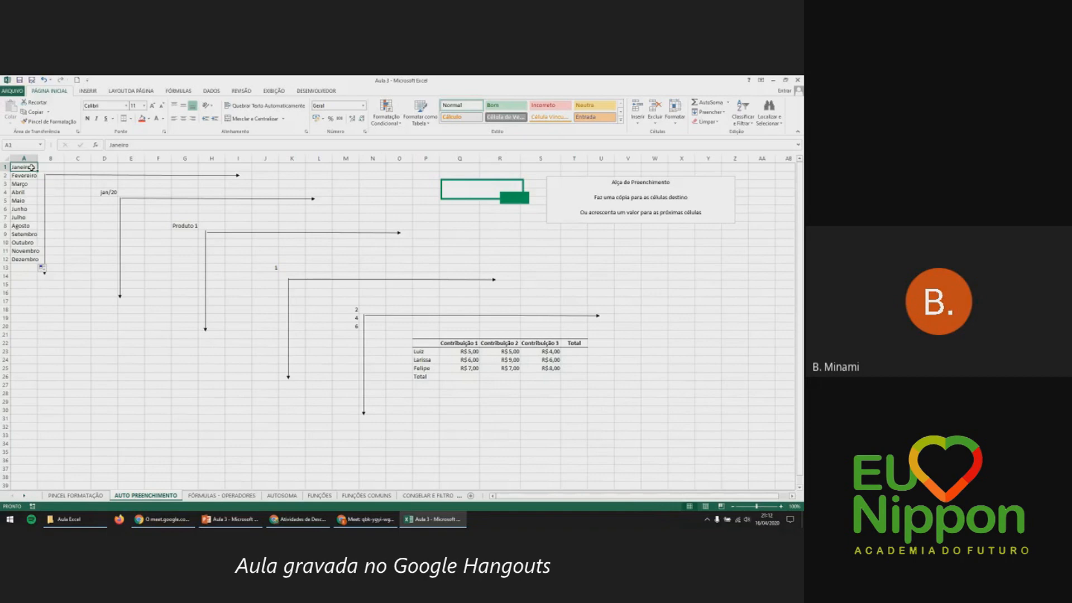
pyautogui.click(31, 177)
pyautogui.click(31, 184)
pyautogui.click(32, 193)
pyautogui.click(33, 201)
pyautogui.click(34, 209)
# Fill the months across row 1 from Janeiro to Setembro.
pyautogui.click(34, 167)
pyautogui.moveTo(37, 170); pyautogui.dragTo(252, 170)
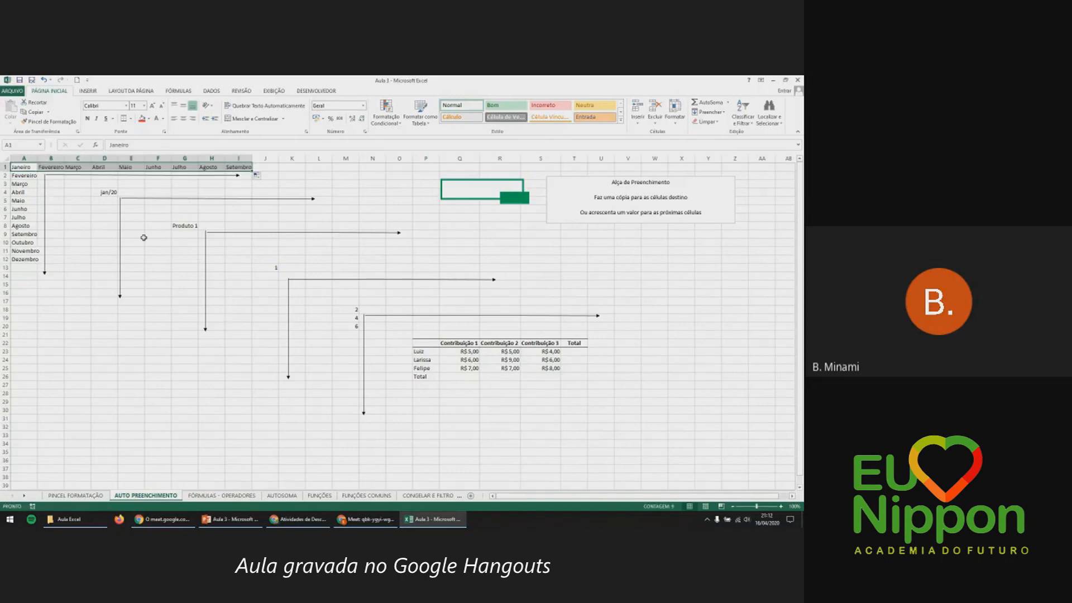
pyautogui.click(112, 217)
pyautogui.click(109, 193)
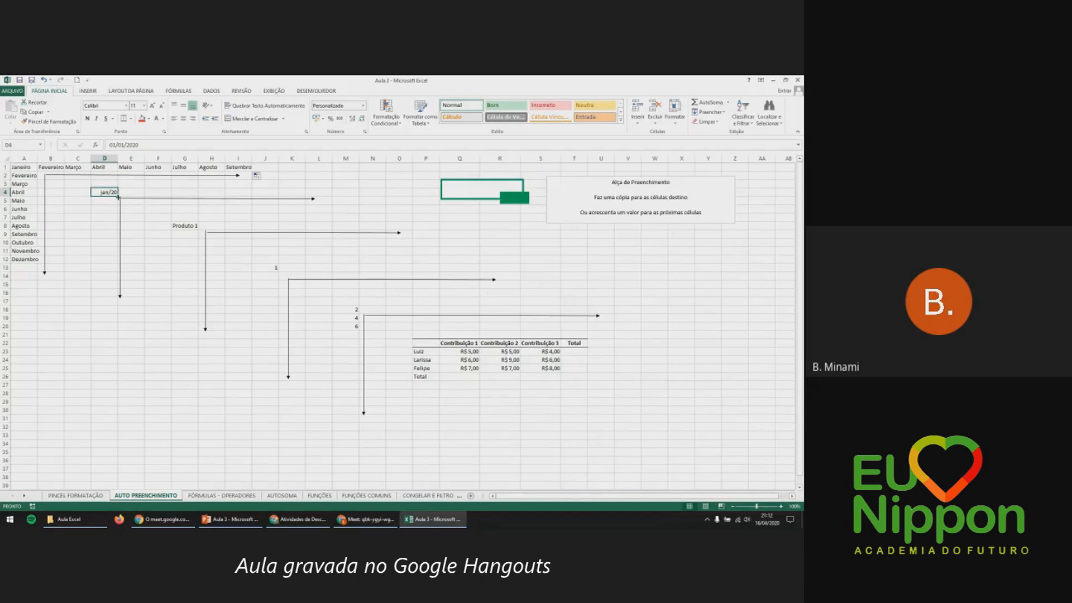
# Fill jan/20 monthly down to jan/21, across to ago/20, and back to dez/19 in C4 and D3.
pyautogui.moveTo(119, 197); pyautogui.dragTo(110, 300)
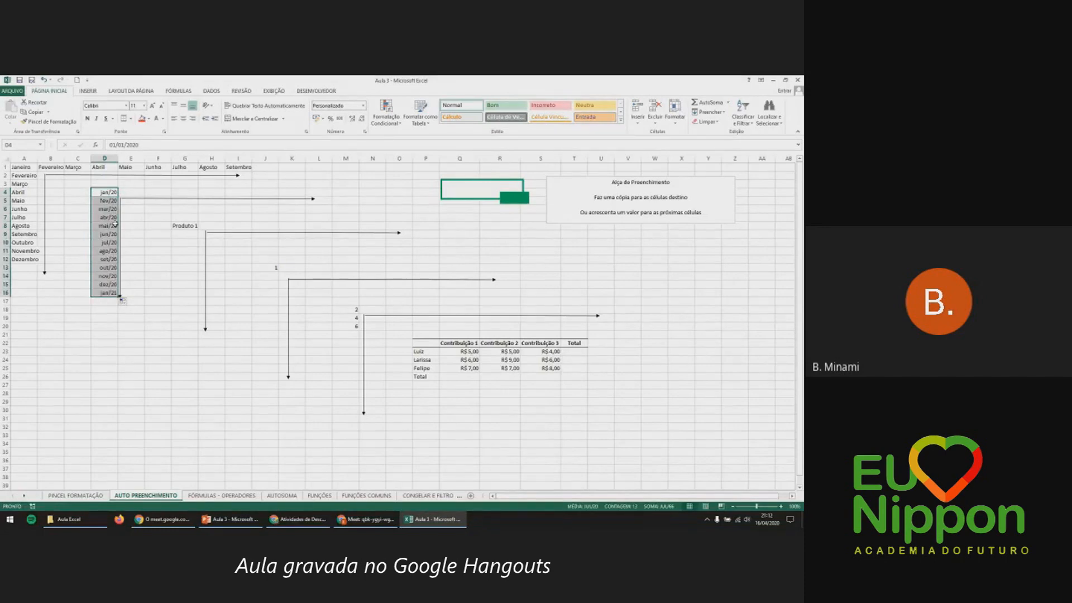
pyautogui.click(114, 202)
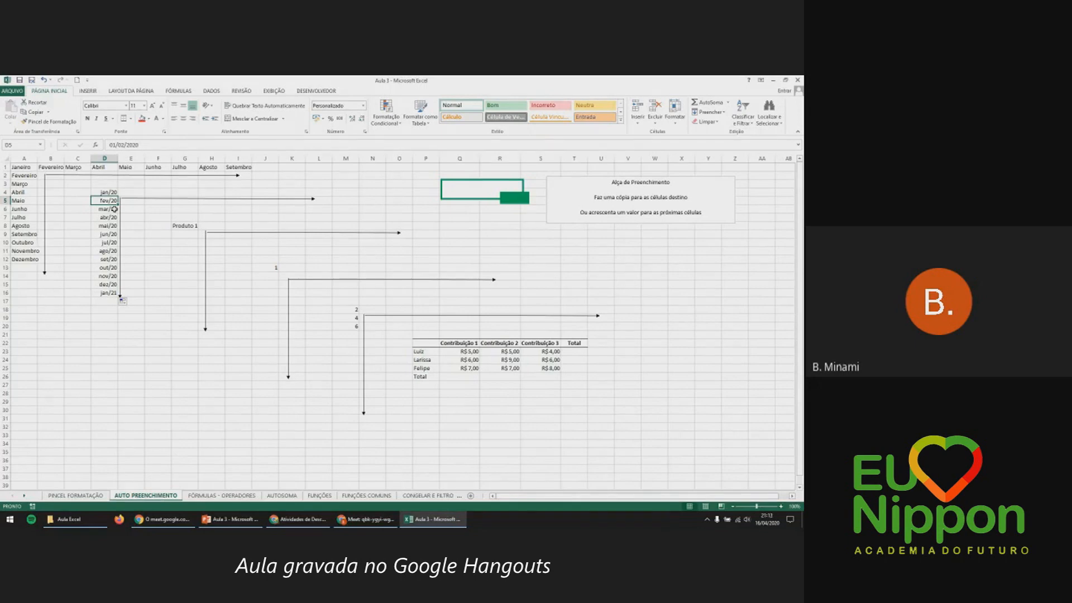
pyautogui.click(106, 192)
pyautogui.moveTo(119, 196); pyautogui.dragTo(312, 200)
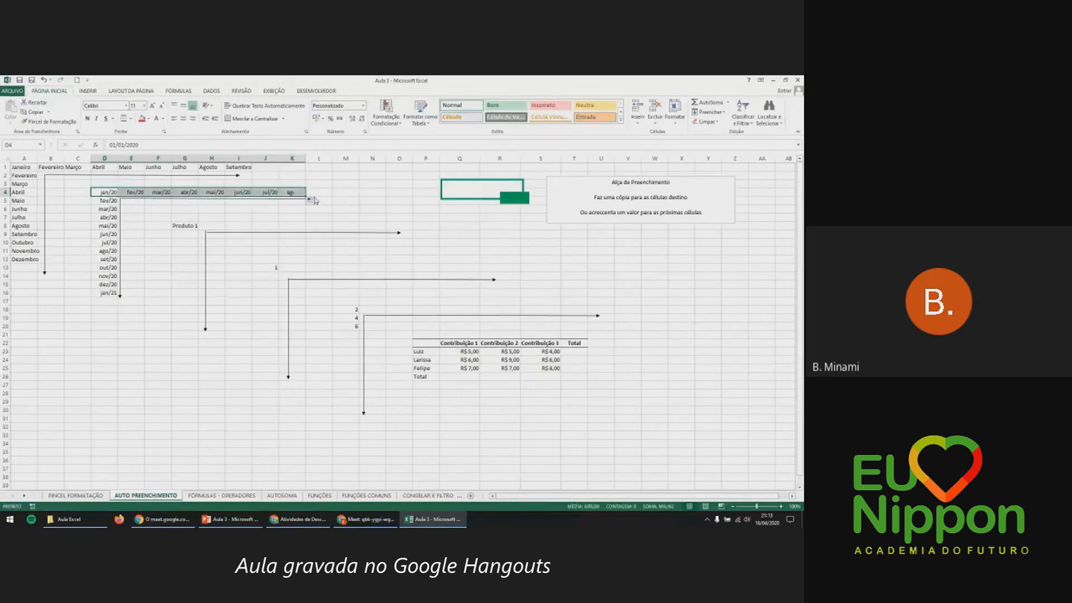
pyautogui.click(106, 193)
pyautogui.moveTo(119, 196); pyautogui.dragTo(72, 198)
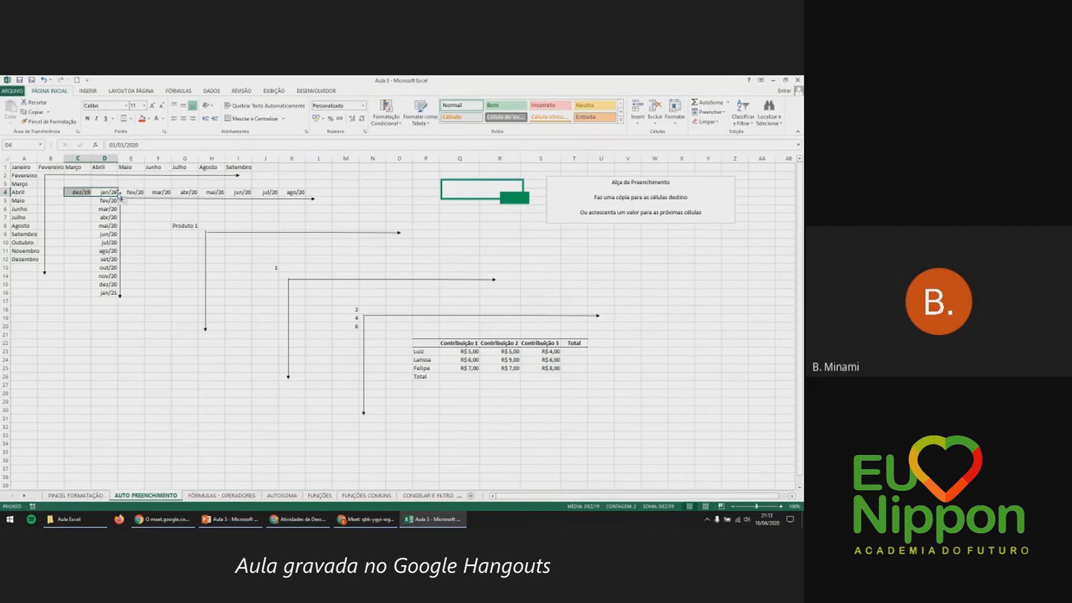
pyautogui.click(119, 198)
pyautogui.click(108, 193)
pyautogui.moveTo(118, 196); pyautogui.dragTo(116, 184)
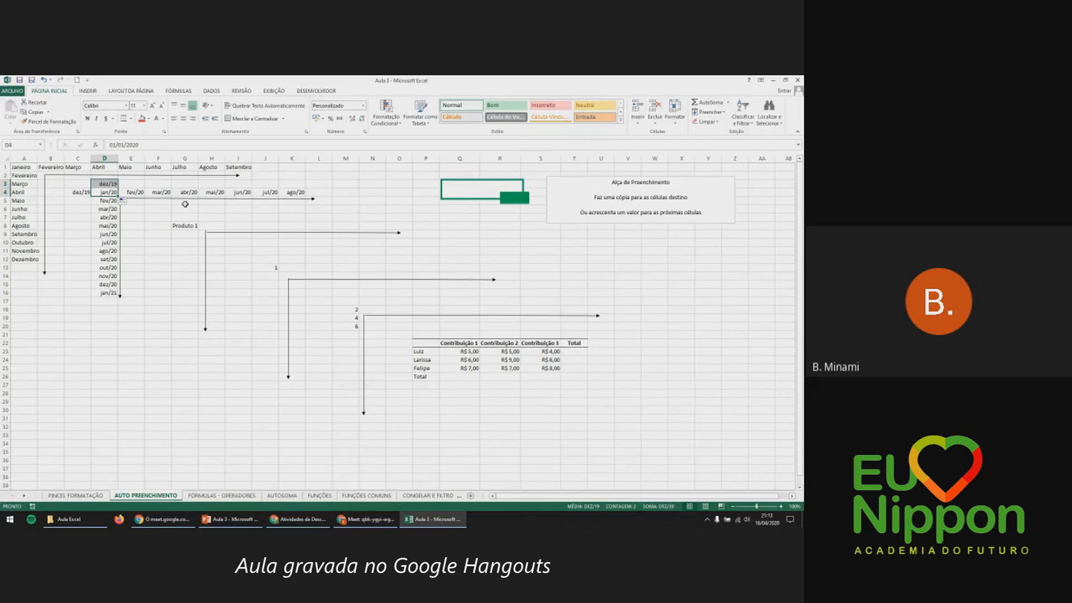
pyautogui.click(192, 225)
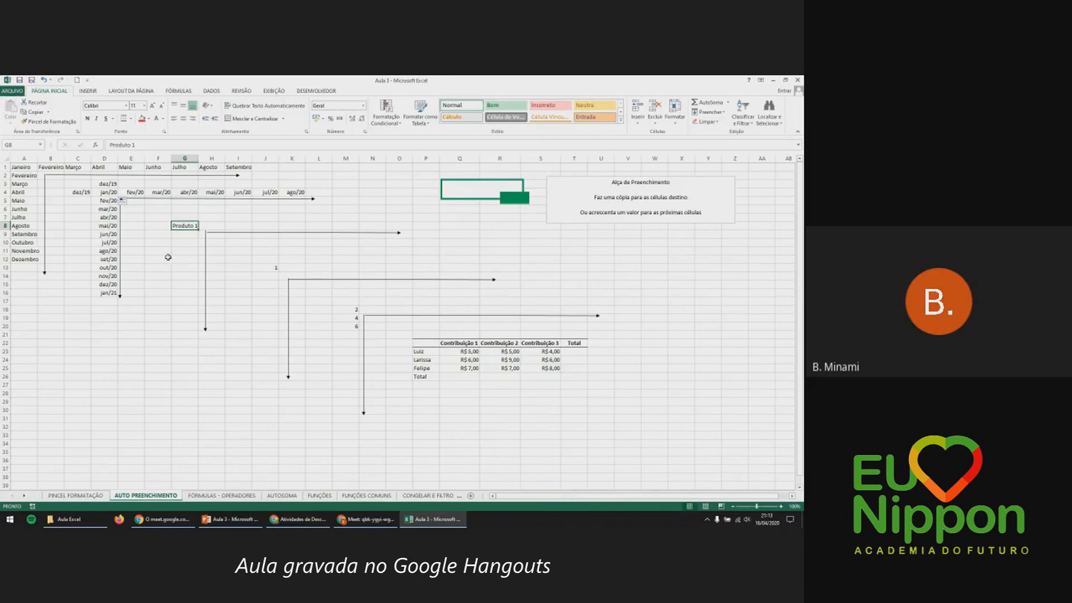
# Fill G8's Produto 1 down to G20 (Produto 13) and right to P8 (Produto 10).
pyautogui.moveTo(197, 231); pyautogui.dragTo(187, 332)
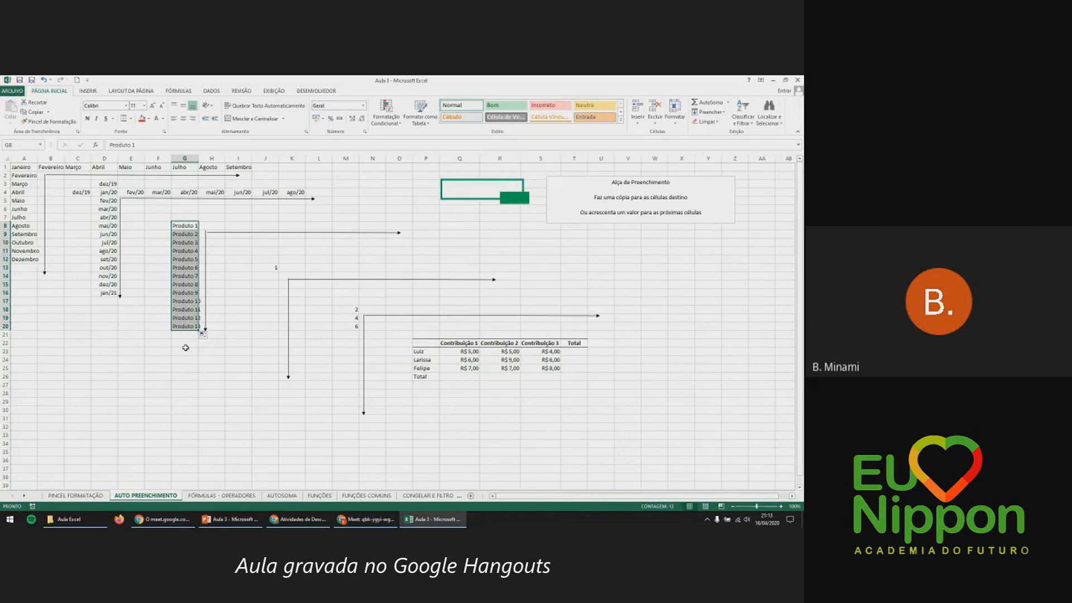
pyautogui.click(189, 326)
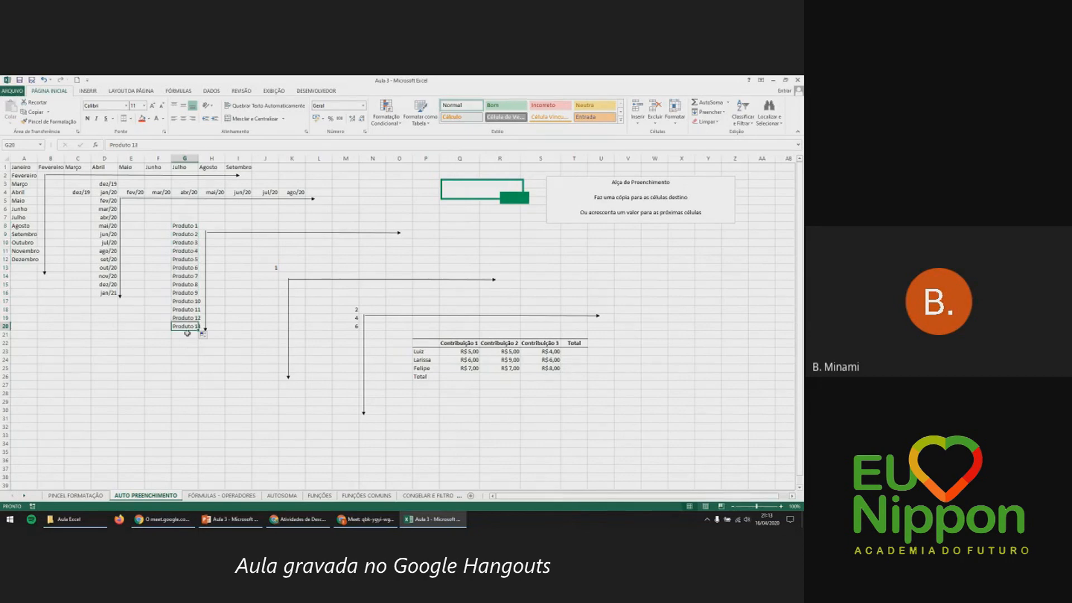
pyautogui.click(196, 223)
pyautogui.moveTo(198, 230); pyautogui.dragTo(438, 229)
pyautogui.click(274, 266)
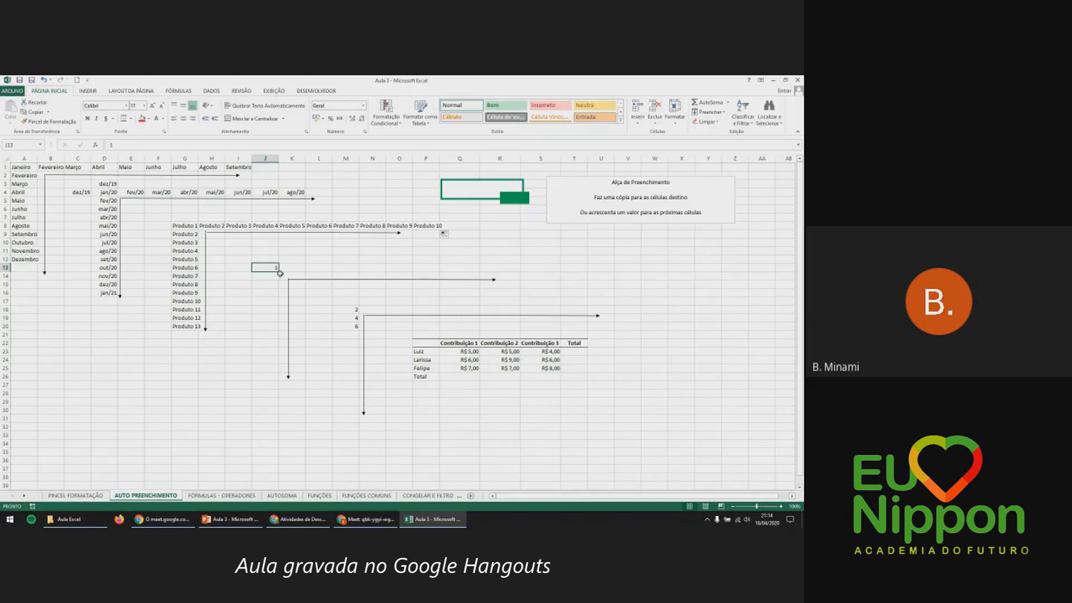
# Undo a plain copy of the 1, then fill a counting series 1 to 15 down column J.
pyautogui.moveTo(280, 272); pyautogui.dragTo(280, 388)
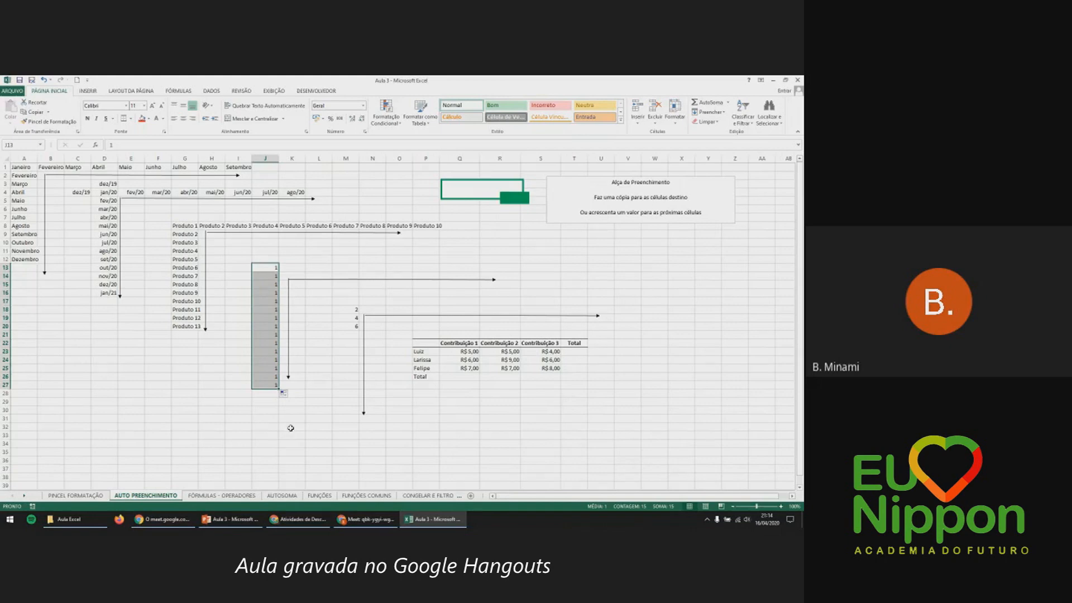
pyautogui.moveTo(603, 197); pyautogui.dragTo(697, 197)
pyautogui.click(698, 197)
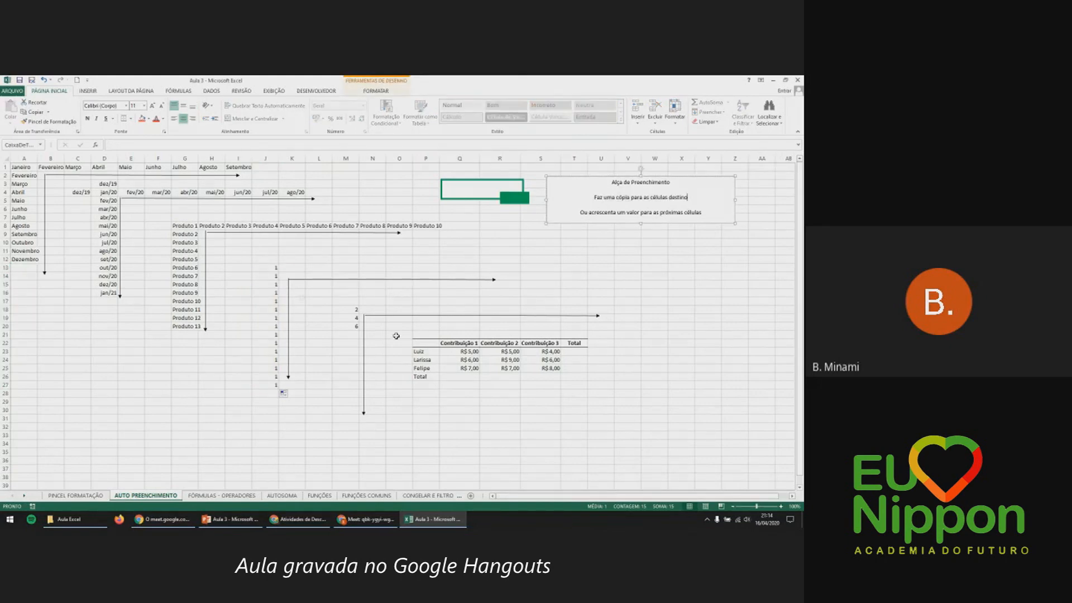
pyautogui.click(275, 268)
pyautogui.hotkey('ctrl', 'z')
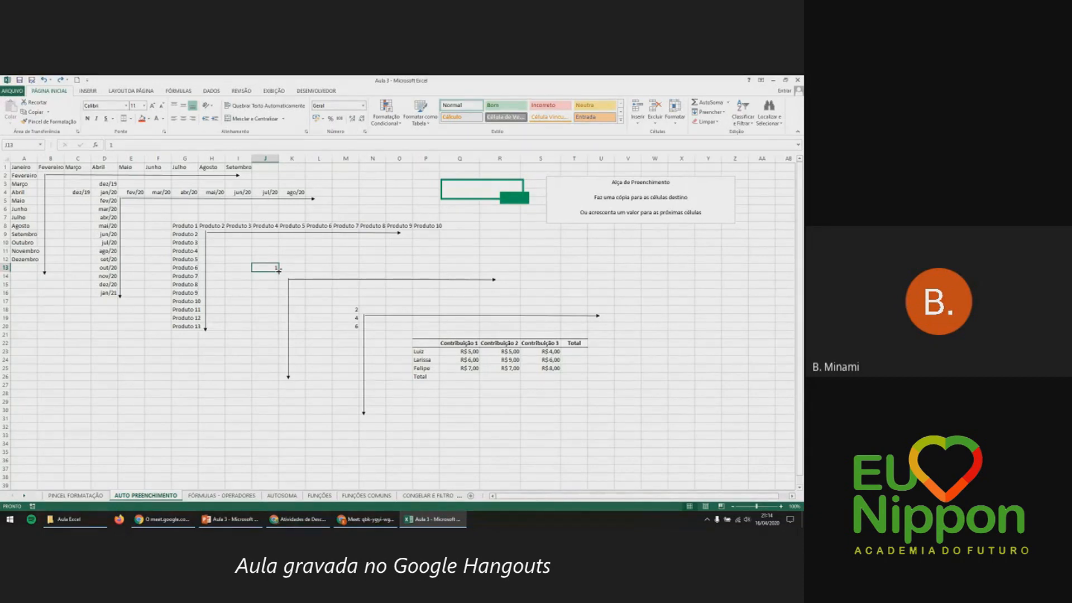
pyautogui.moveTo(278, 271); pyautogui.dragTo(265, 389)
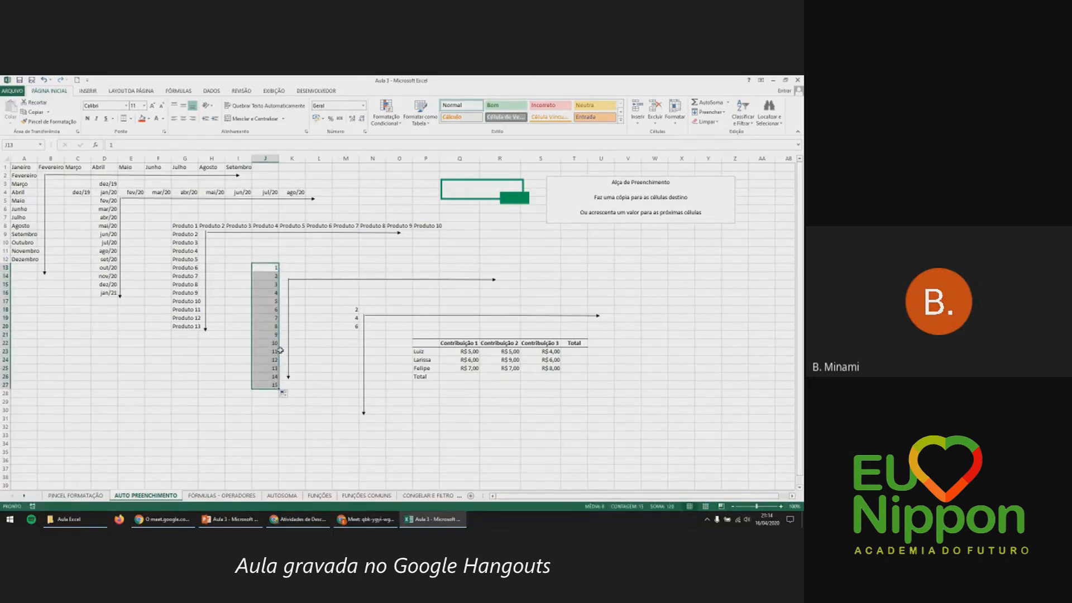
# Extend the counting series from J13 across row 13 up to 8 in Q13.
pyautogui.click(280, 282)
pyautogui.click(275, 268)
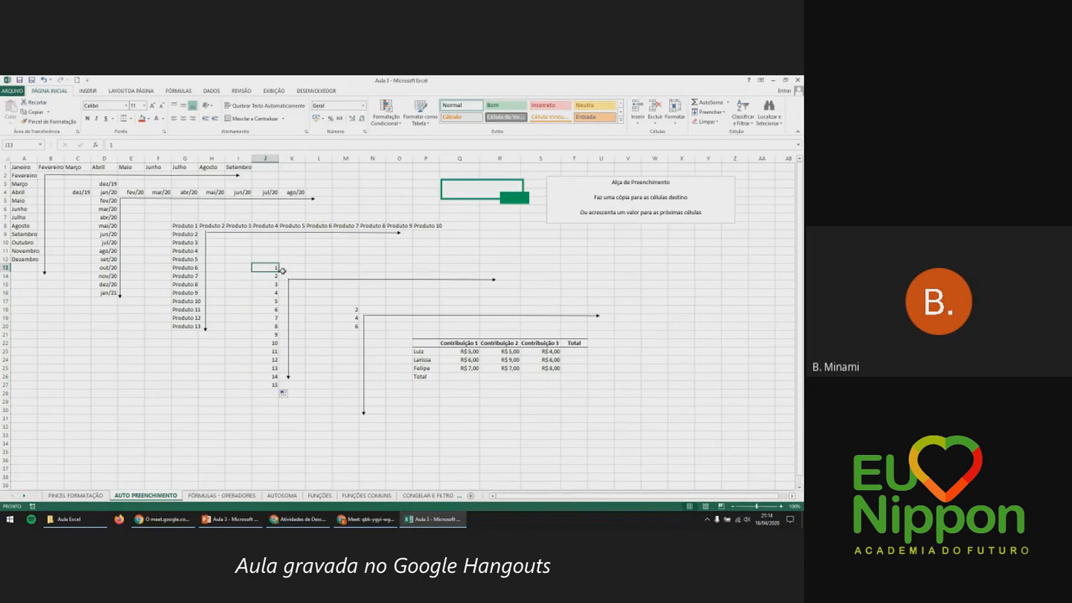
pyautogui.moveTo(282, 271); pyautogui.dragTo(478, 270)
pyautogui.click(440, 267)
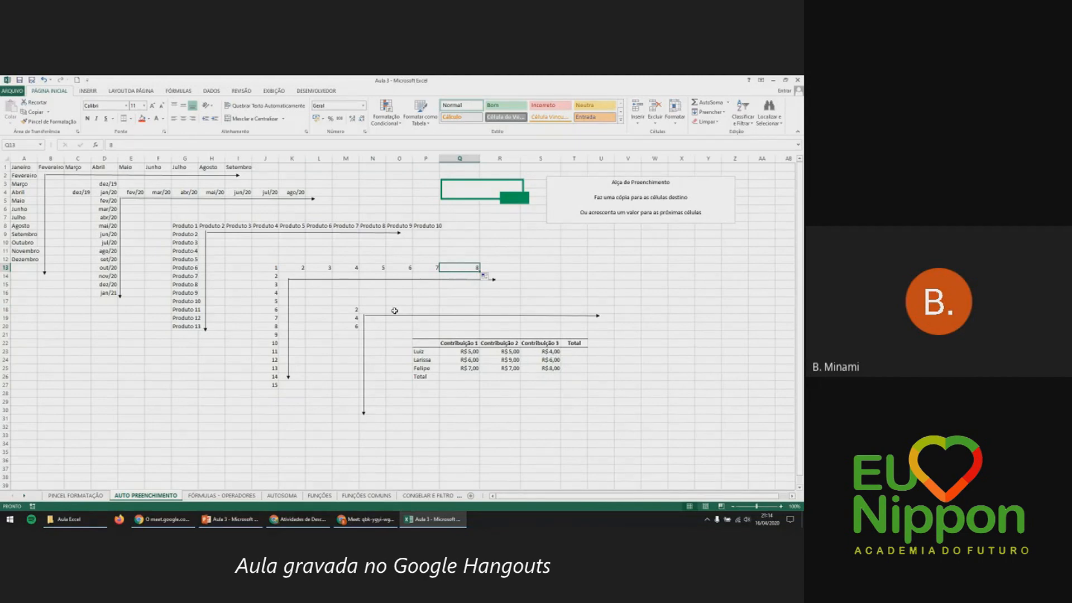
pyautogui.click(353, 310)
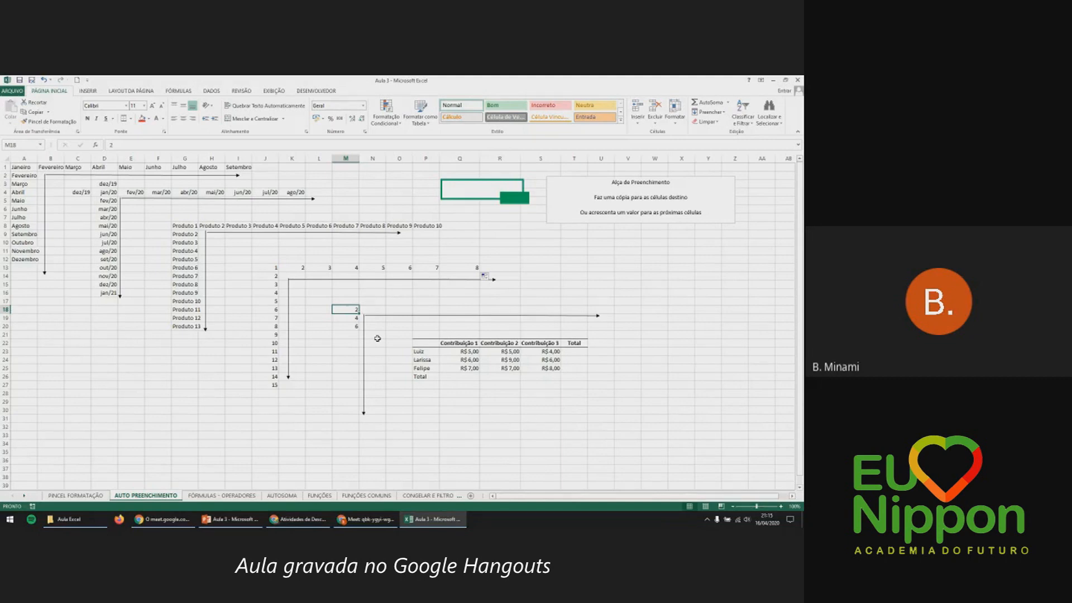
# Extend the 2, 4, 6 pattern in M18:M20 down column M, then delete the overshooting values.
pyautogui.moveTo(346, 309); pyautogui.dragTo(348, 323)
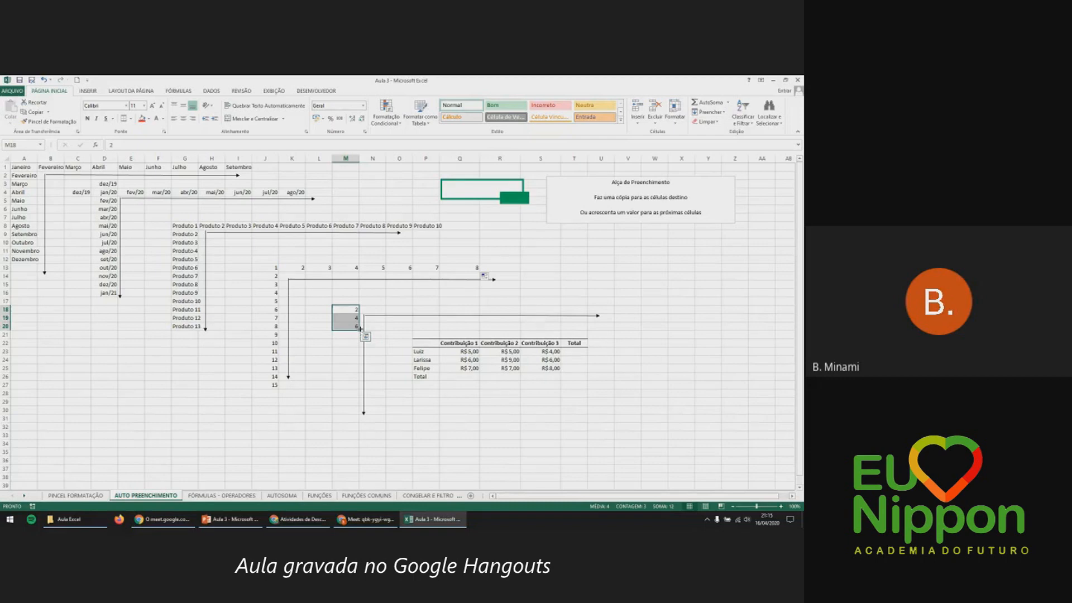
pyautogui.moveTo(358, 331); pyautogui.dragTo(350, 432)
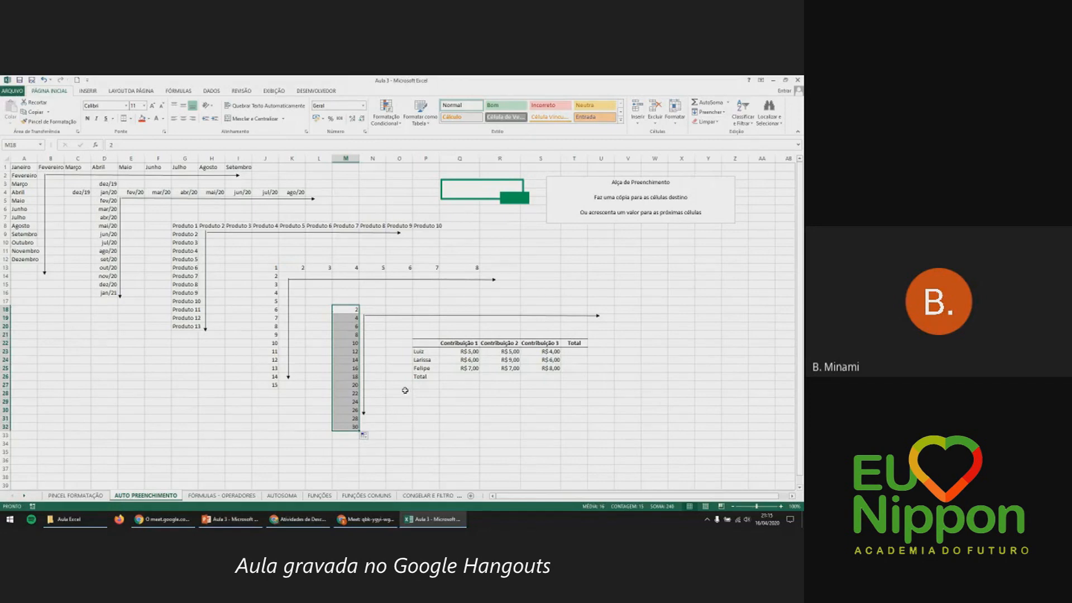
pyautogui.click(359, 343)
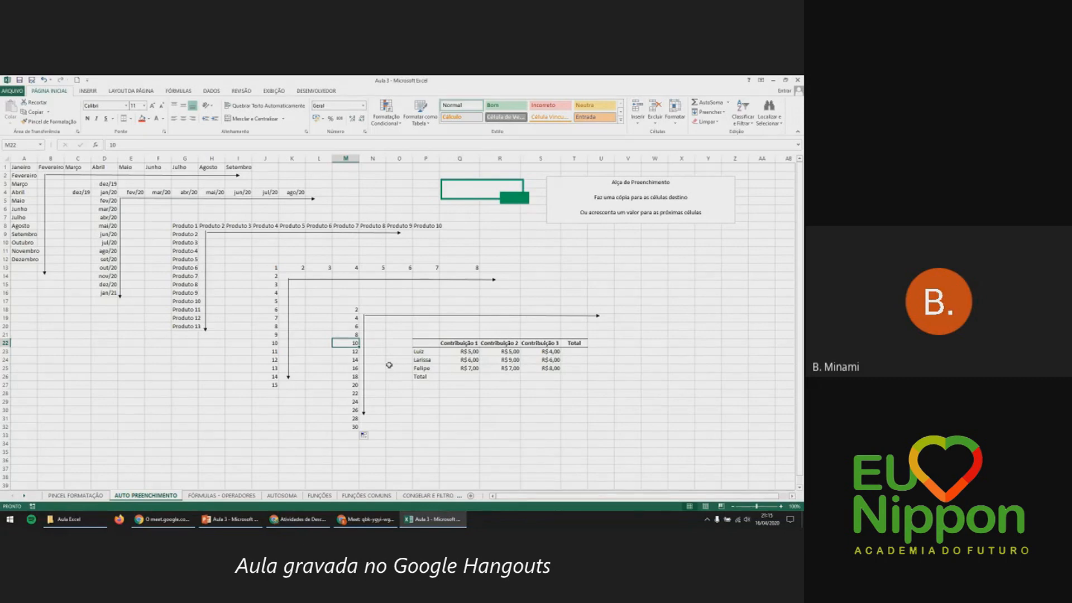
pyautogui.moveTo(351, 334); pyautogui.dragTo(335, 436)
pyautogui.press('Delete')
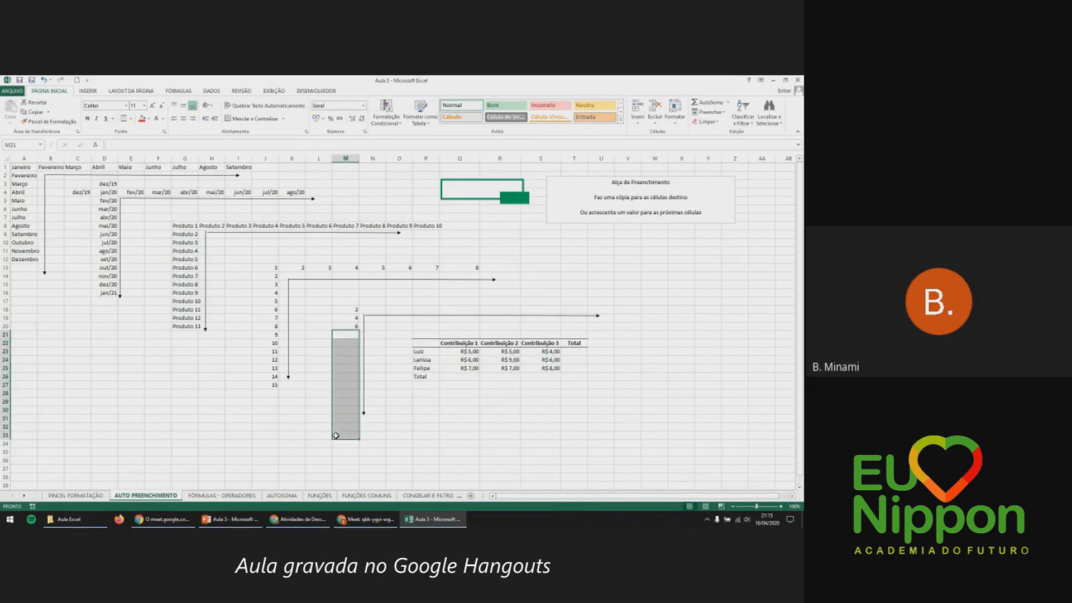
# Reselect M18:M20 and refill the step-of-two series down to 26.
pyautogui.click(336, 435)
pyautogui.click(357, 310)
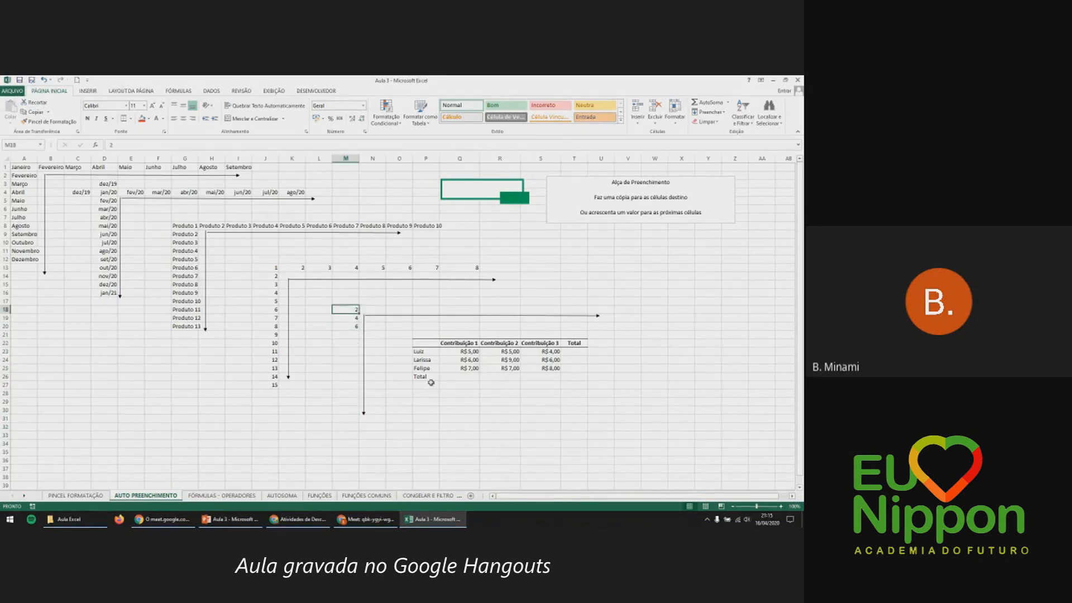
pyautogui.press('Down')
pyautogui.press('Down')
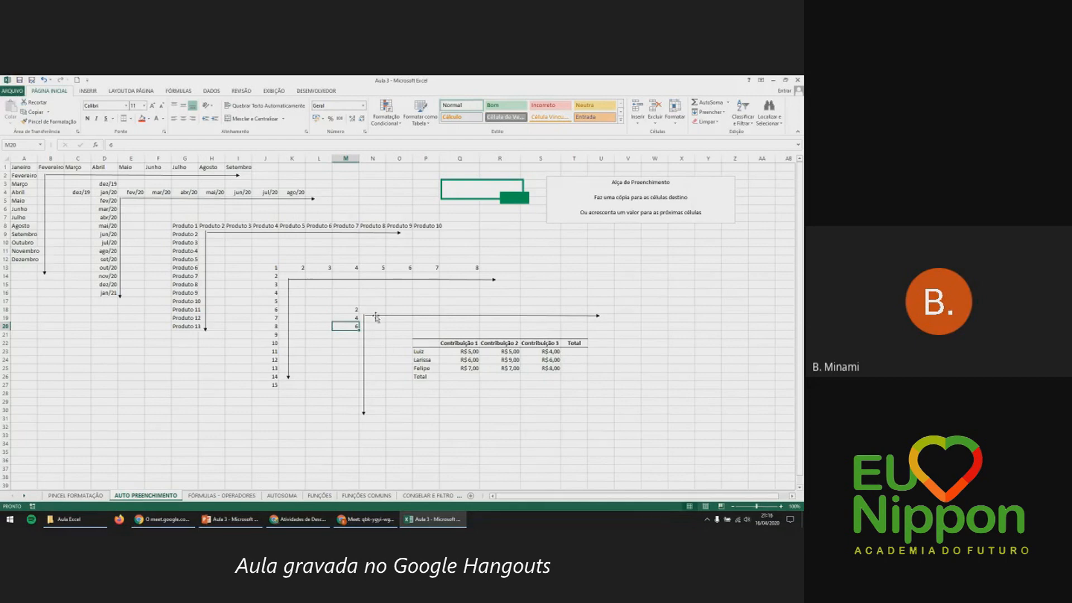
pyautogui.moveTo(351, 309); pyautogui.dragTo(352, 328)
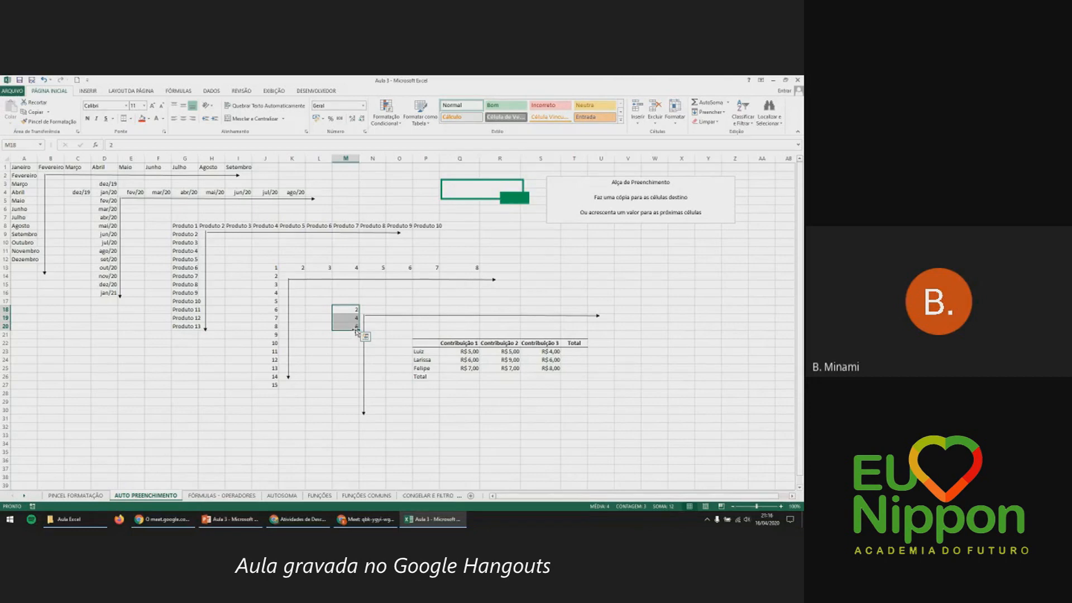
pyautogui.moveTo(359, 330); pyautogui.dragTo(352, 416)
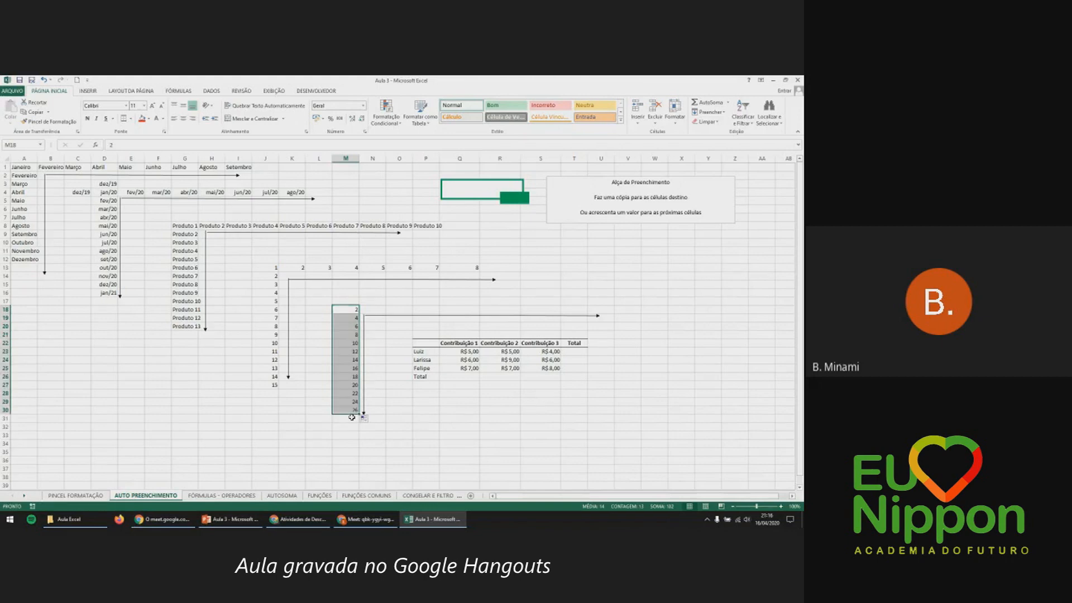
pyautogui.click(393, 304)
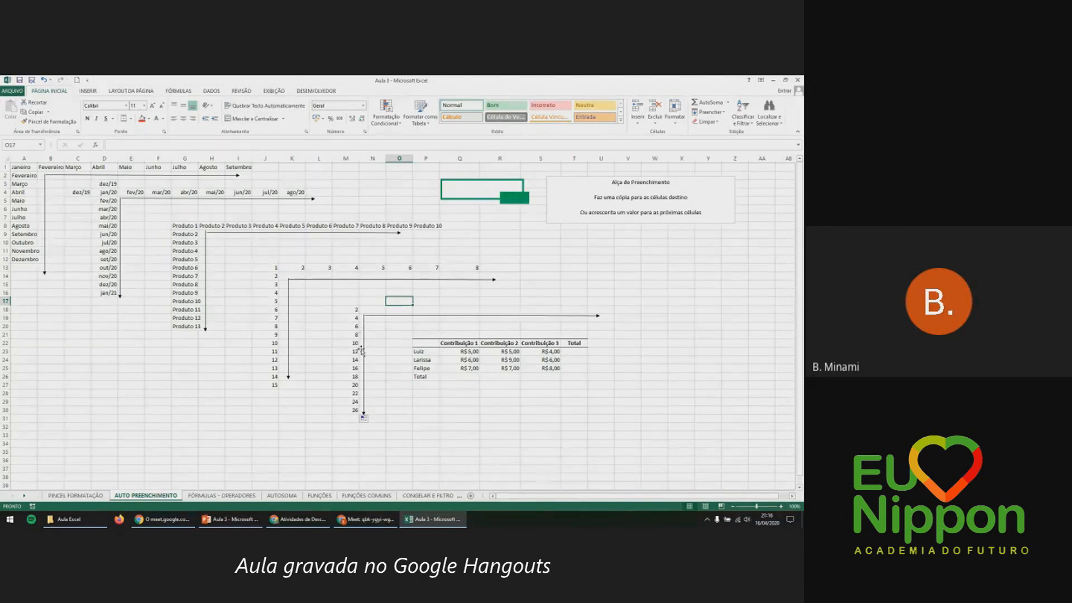
pyautogui.click(456, 376)
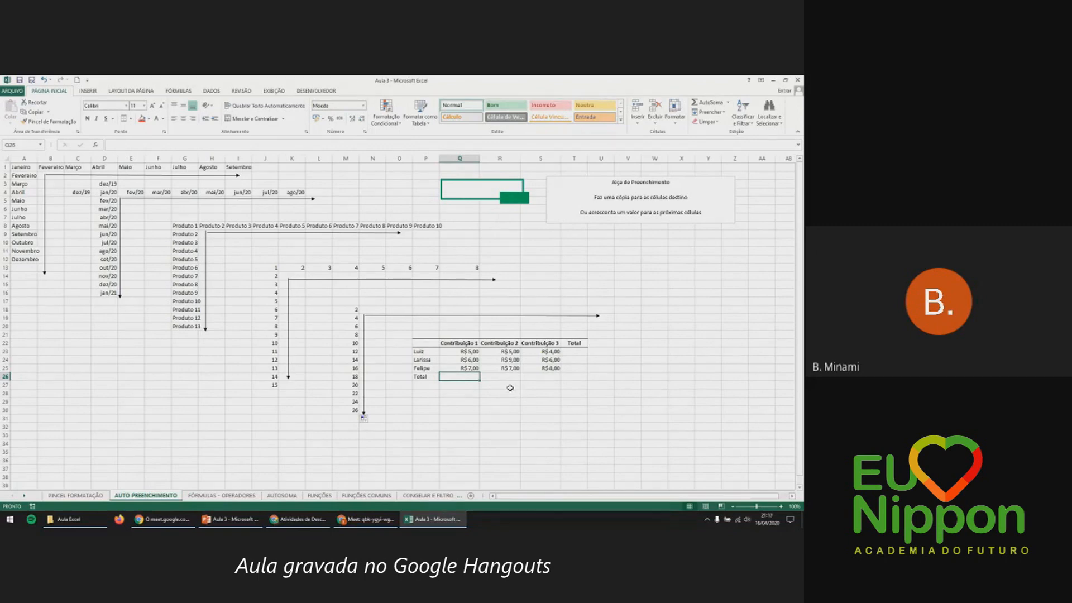
# Enter =Q23+Q24+Q25 in Q26 for the Contribuição 1 total of R$ 18,00.
pyautogui.write('=')
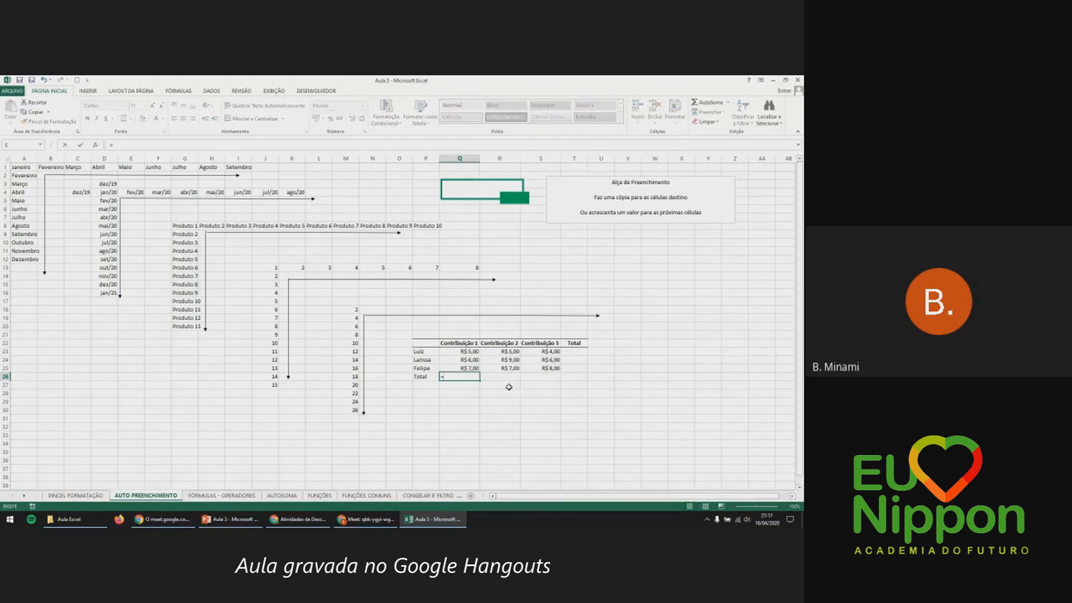
pyautogui.click(475, 352)
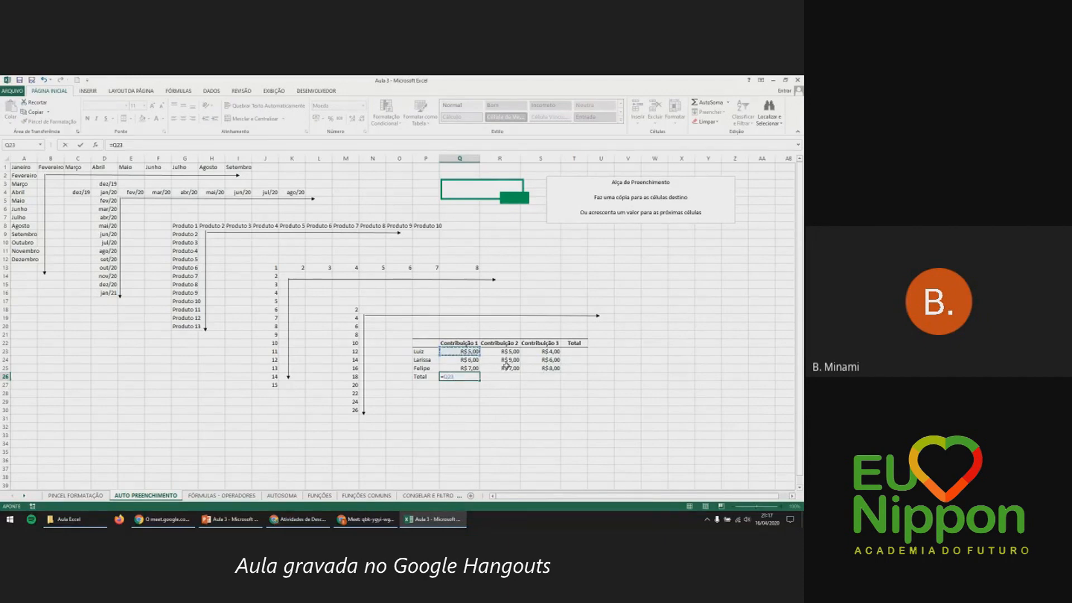
pyautogui.write('+')
pyautogui.click(474, 360)
pyautogui.write('+')
pyautogui.click(469, 368)
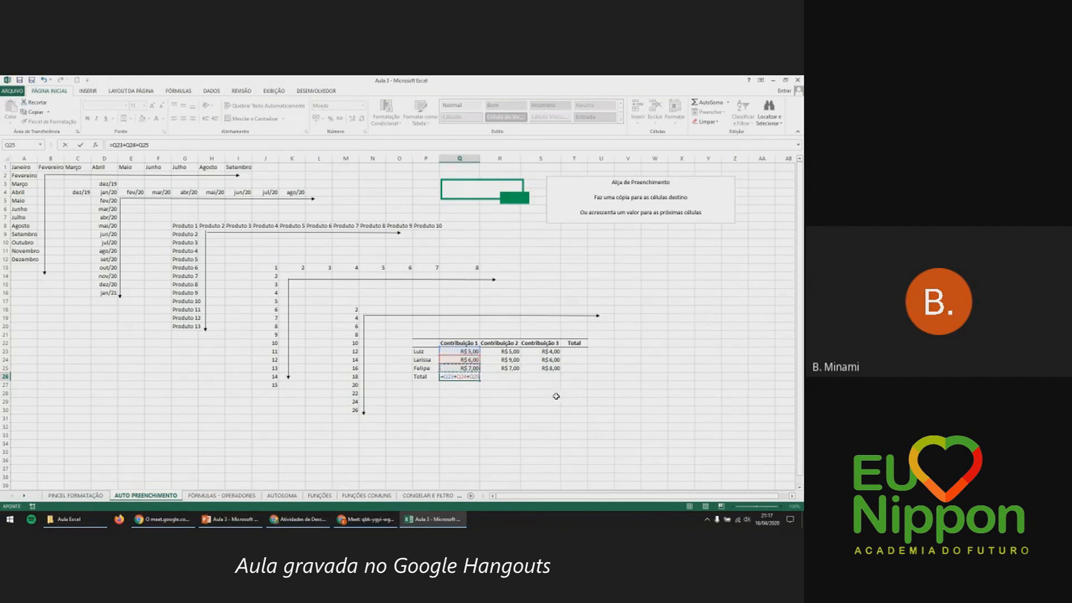
pyautogui.press('Return')
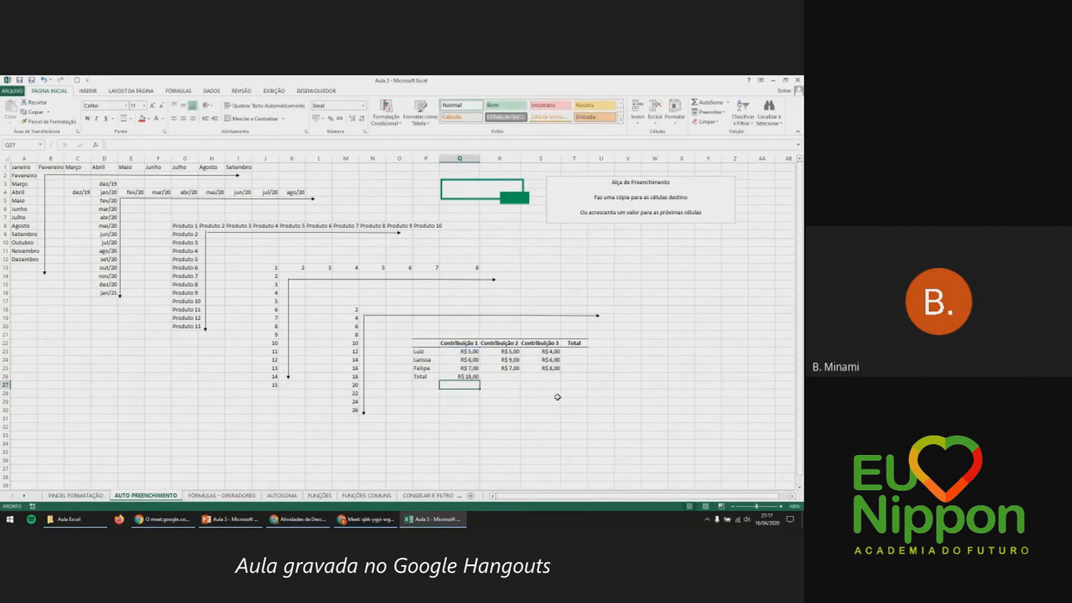
# Enter =R23+R24+R25 in R26 for Contribuição 2, then clear it again.
pyautogui.click(492, 377)
pyautogui.write('=')
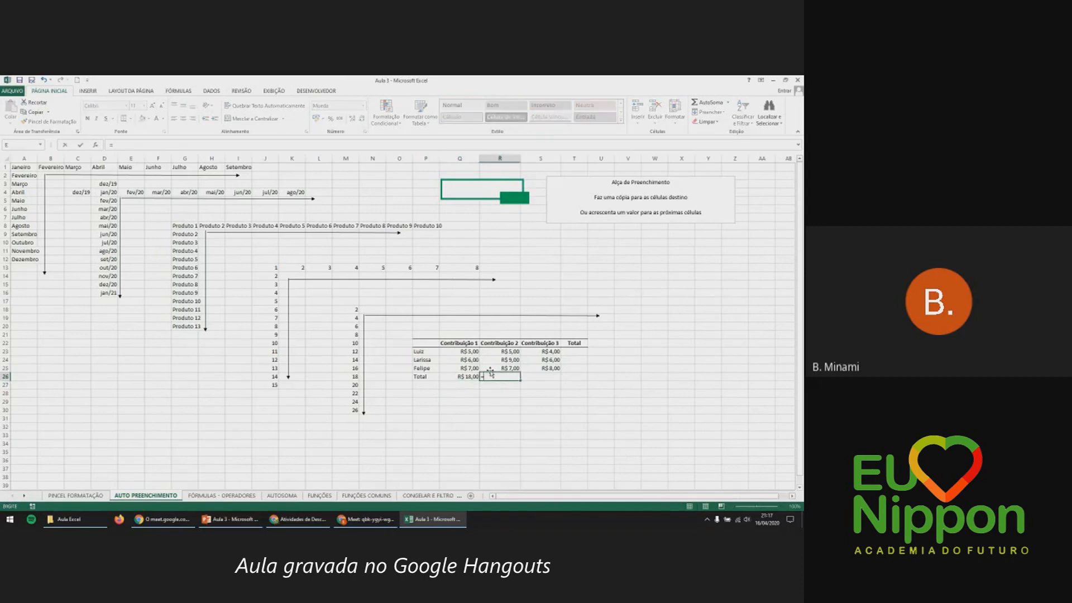
pyautogui.click(488, 353)
pyautogui.write('+')
pyautogui.click(494, 360)
pyautogui.write('+')
pyautogui.click(498, 368)
pyautogui.hotkey('ctrl', 'Return')
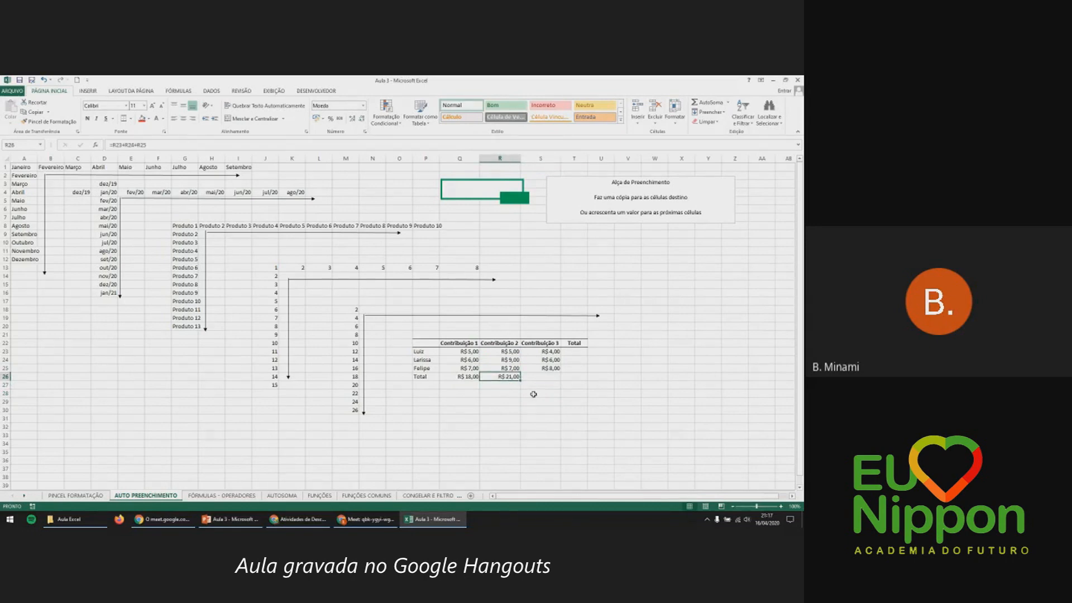
pyautogui.press('Delete')
# Copy the Q26 sum across to S26 and verify the copied formulas in R26 and S26.
pyautogui.click(469, 377)
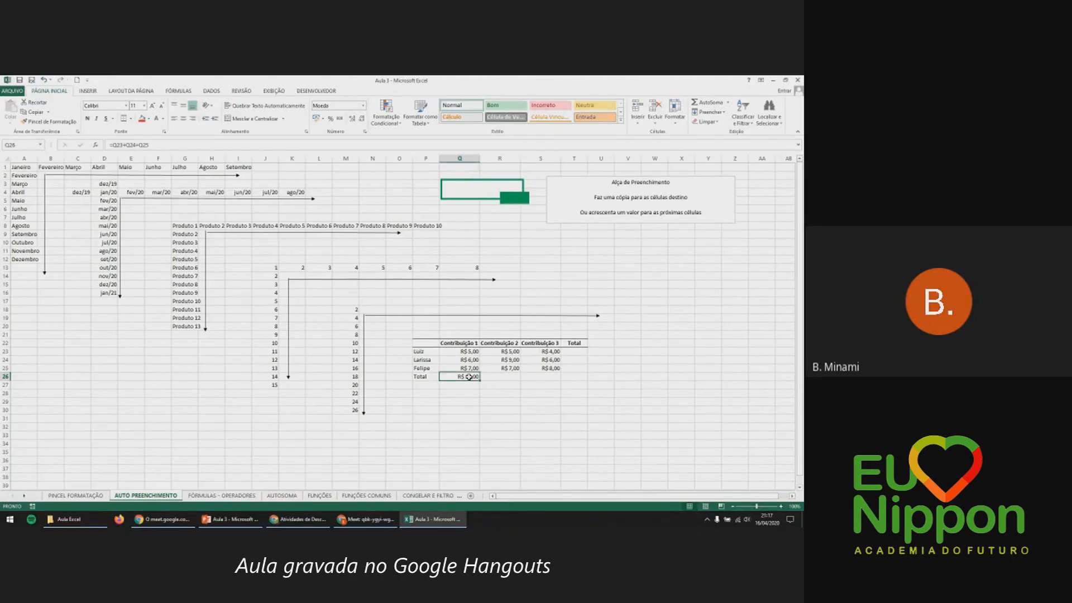
pyautogui.doubleClick(470, 377)
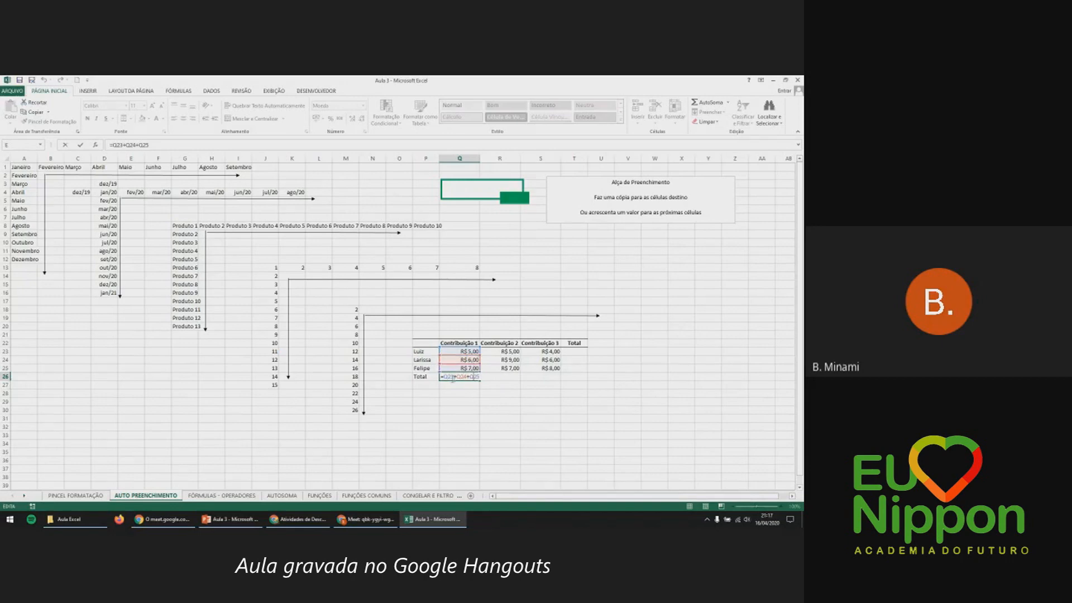
pyautogui.hotkey('ctrl', 'Return')
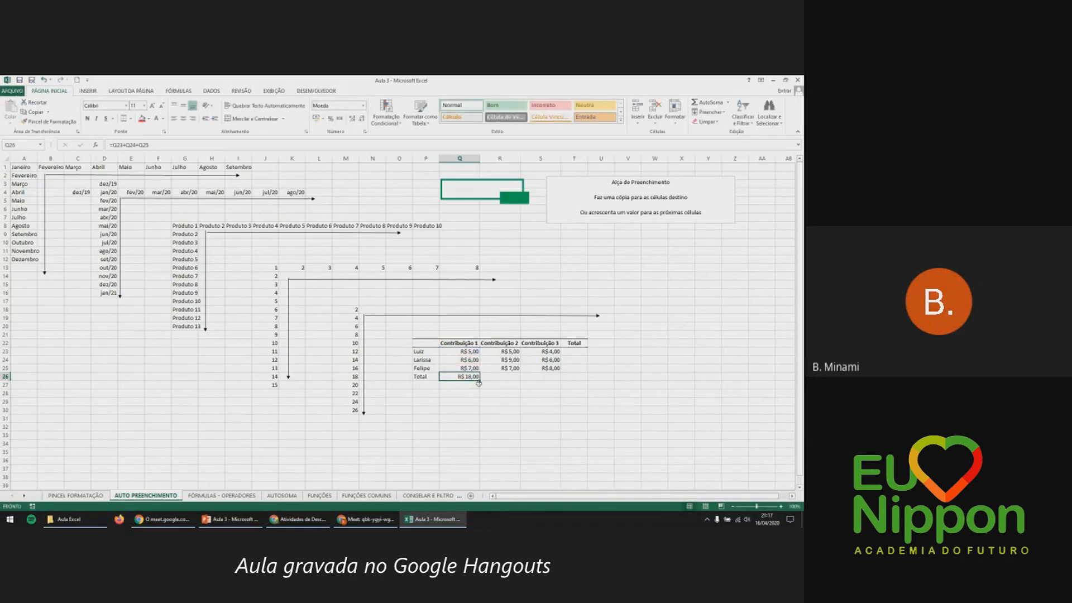
pyautogui.moveTo(479, 382); pyautogui.dragTo(555, 381)
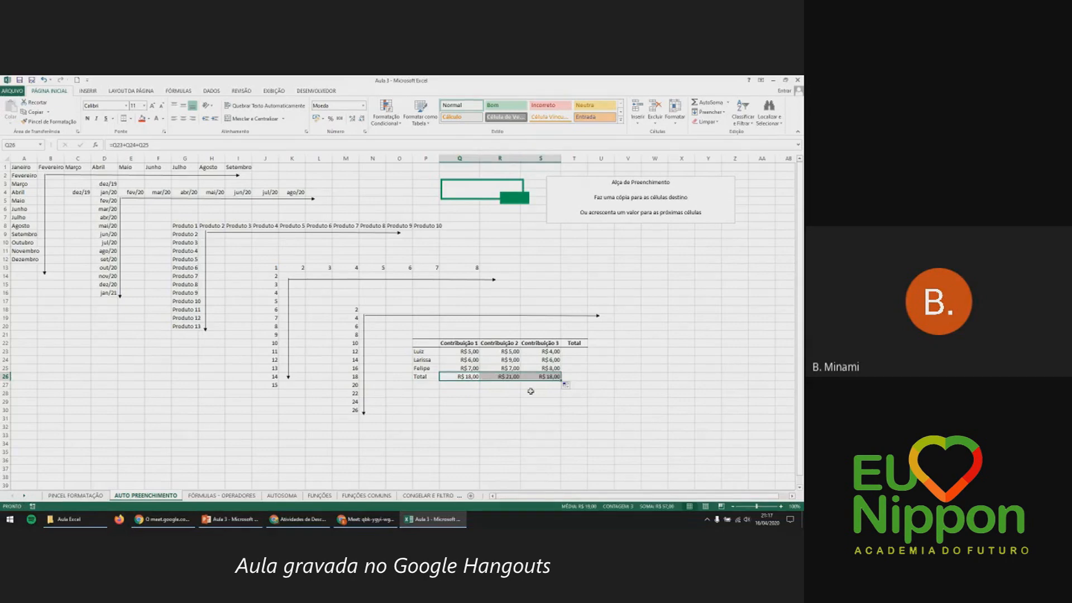
pyautogui.doubleClick(509, 376)
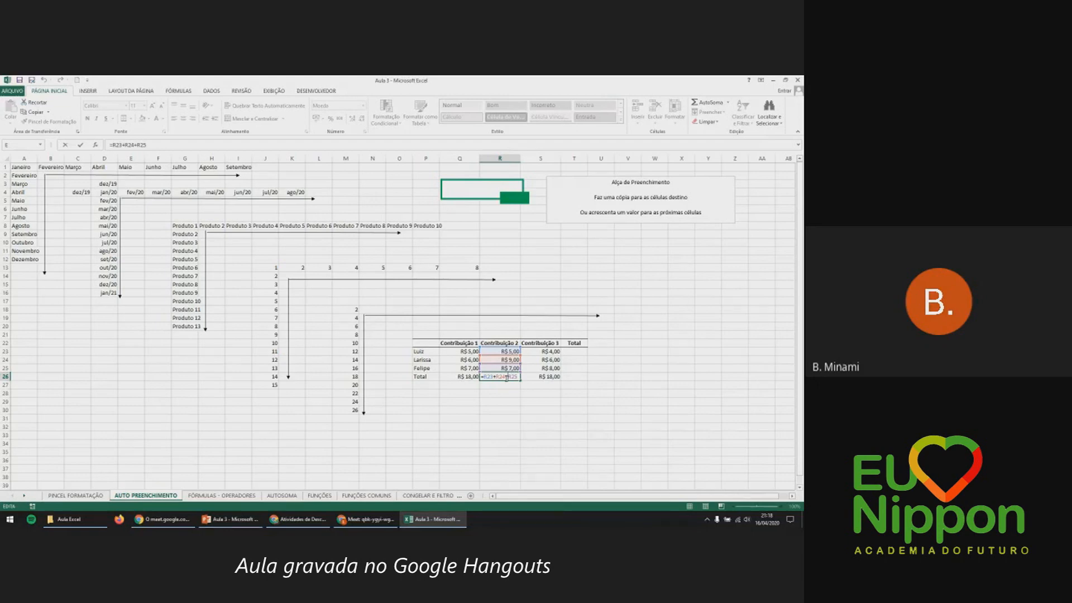
pyautogui.press('Escape')
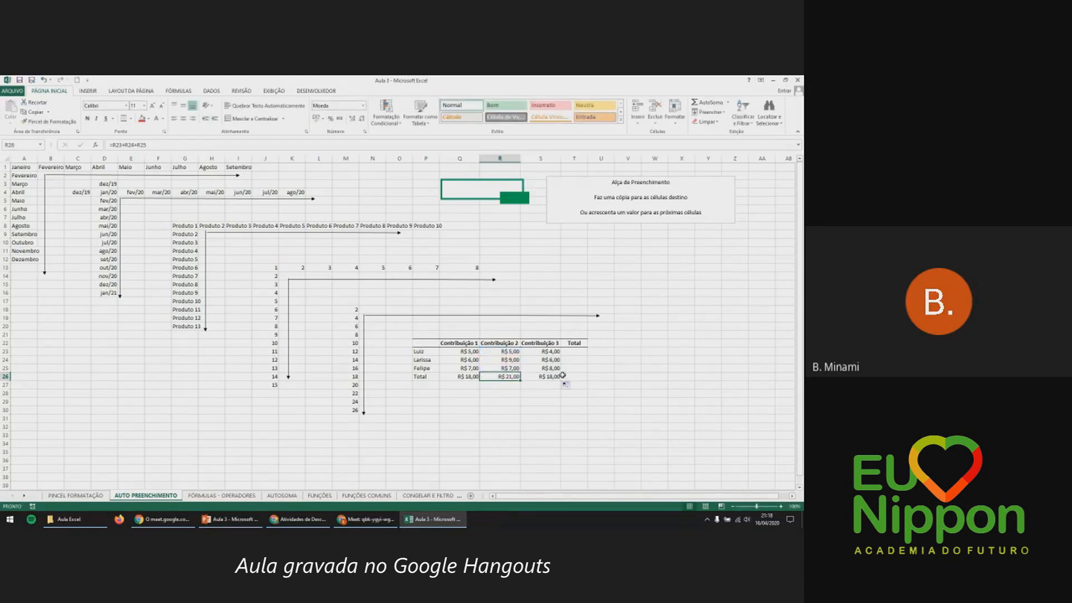
pyautogui.doubleClick(545, 377)
pyautogui.press('Return')
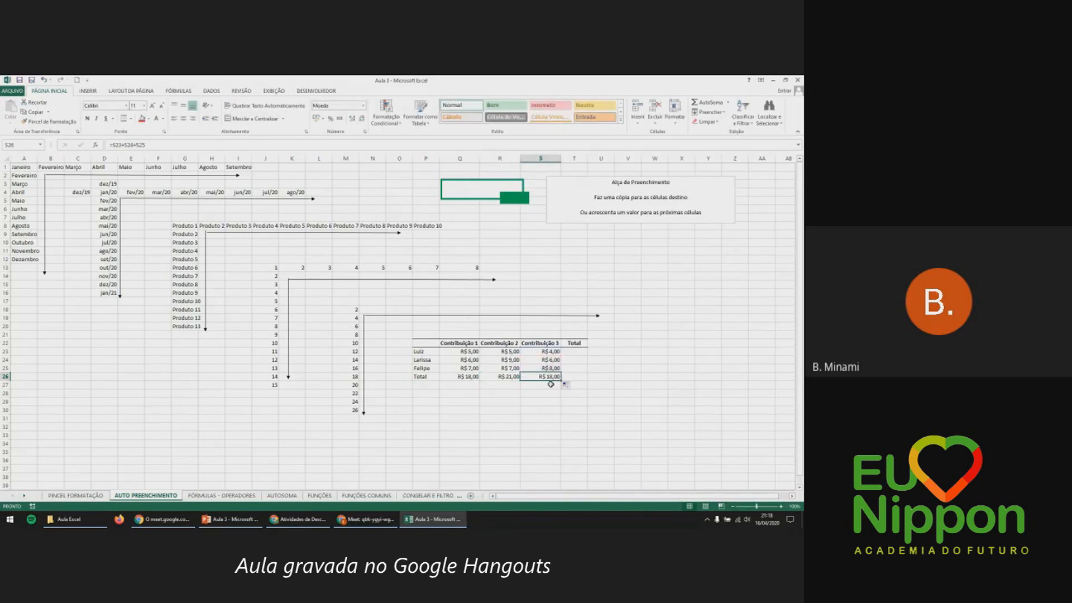
pyautogui.click(587, 351)
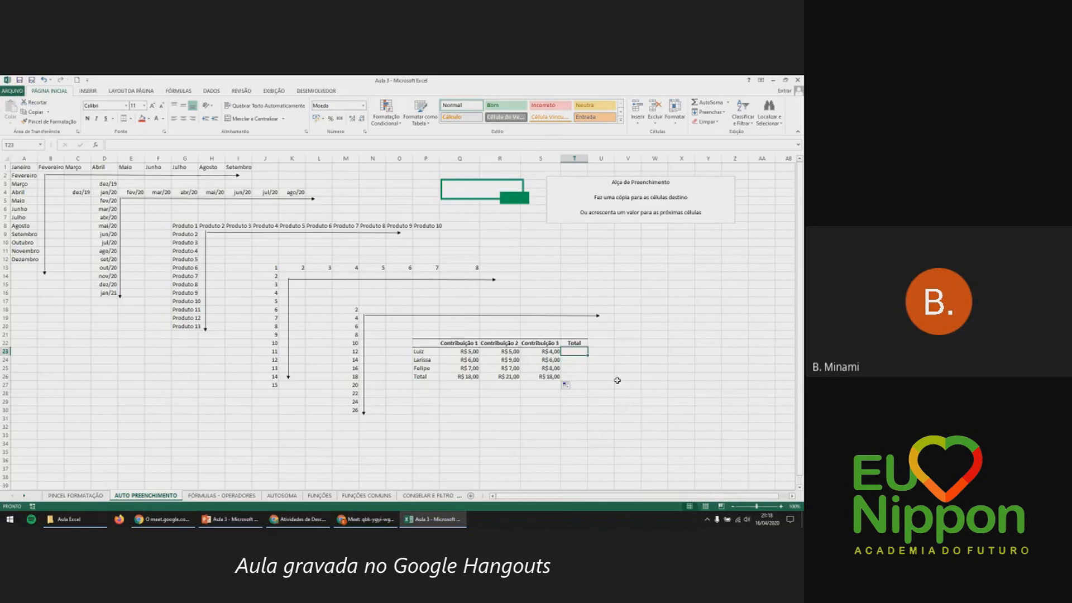
# Enter =Q23+R23+S23 in T23 for the first contributor's total of R$ 14,00.
pyautogui.write('=')
pyautogui.click(469, 353)
pyautogui.write('+')
pyautogui.click(502, 352)
pyautogui.write('+')
pyautogui.click(543, 352)
pyautogui.press('Return')
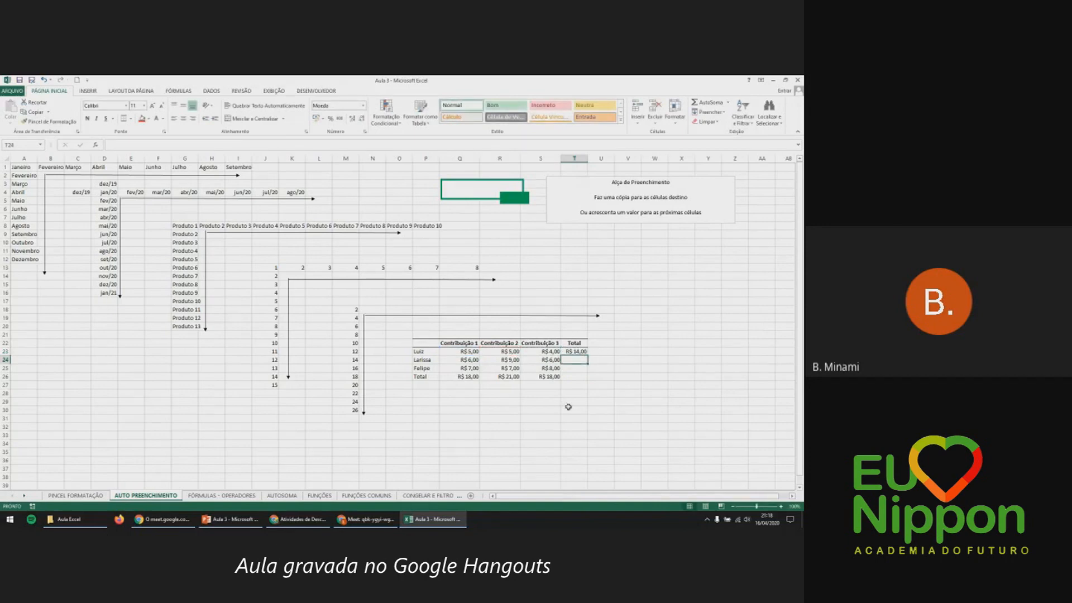
# Copy the T23 total formula down to T26, giving R$ 21,00, R$ 22,00 and R$ 57,00.
pyautogui.click(578, 351)
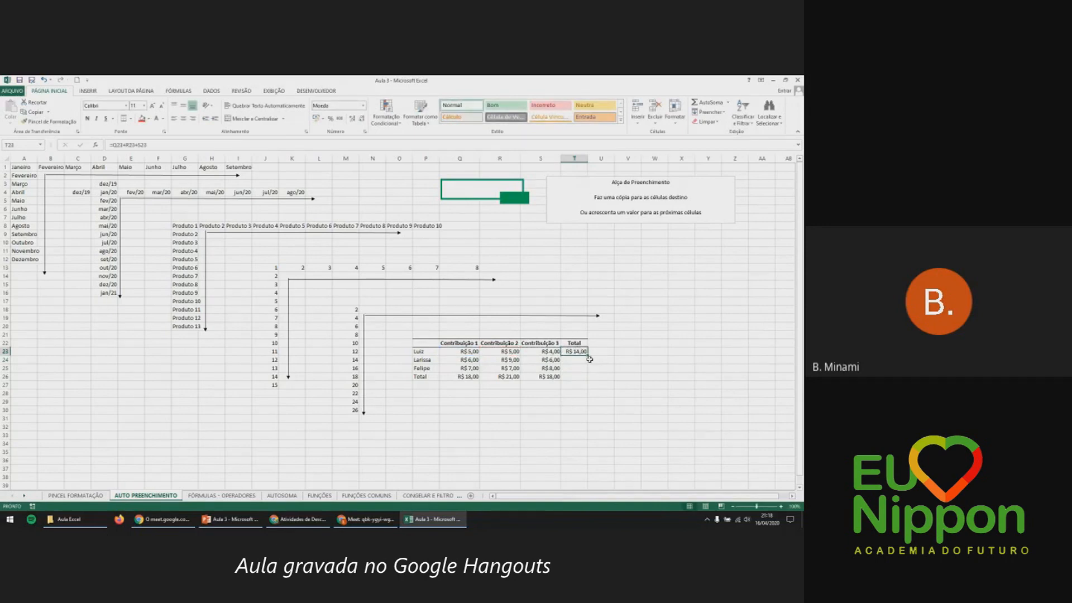
pyautogui.moveTo(588, 358); pyautogui.dragTo(588, 382)
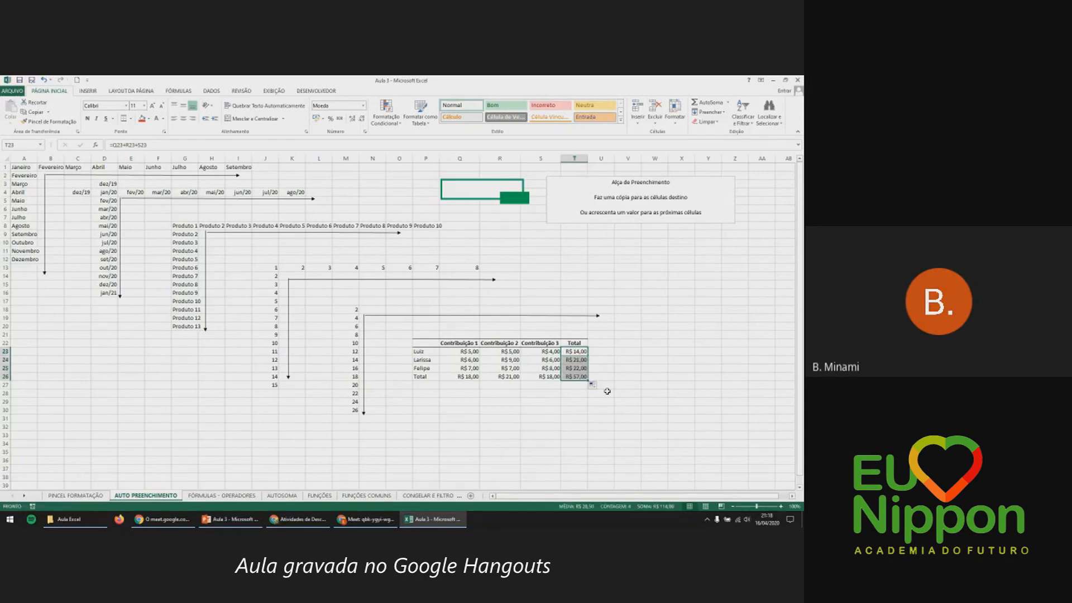
pyautogui.hotkey('ctrl', 'z')
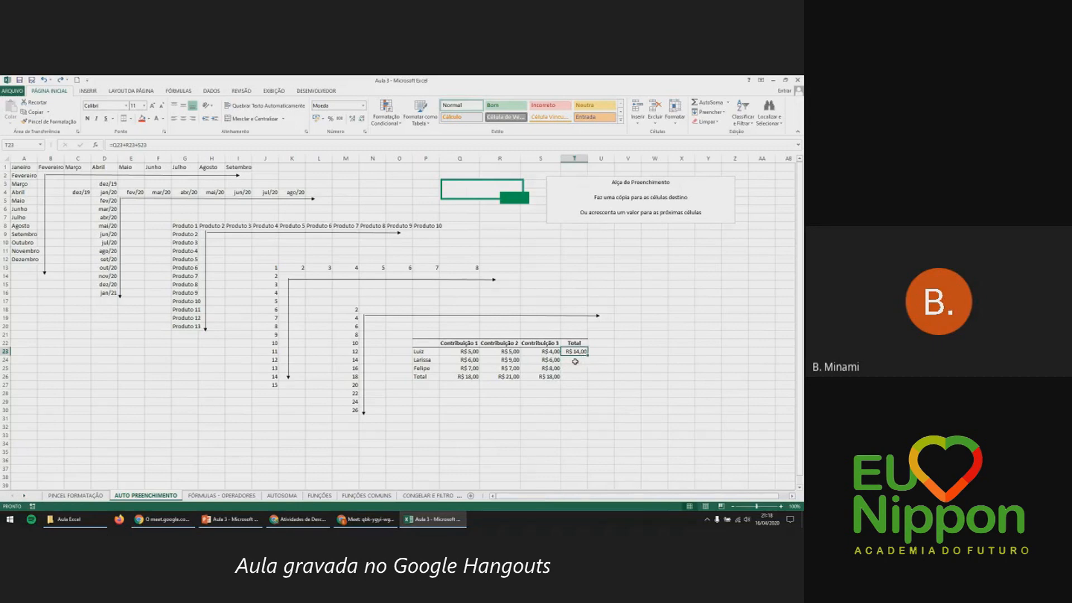
pyautogui.click(574, 158)
pyautogui.click(581, 350)
pyautogui.doubleClick(587, 355)
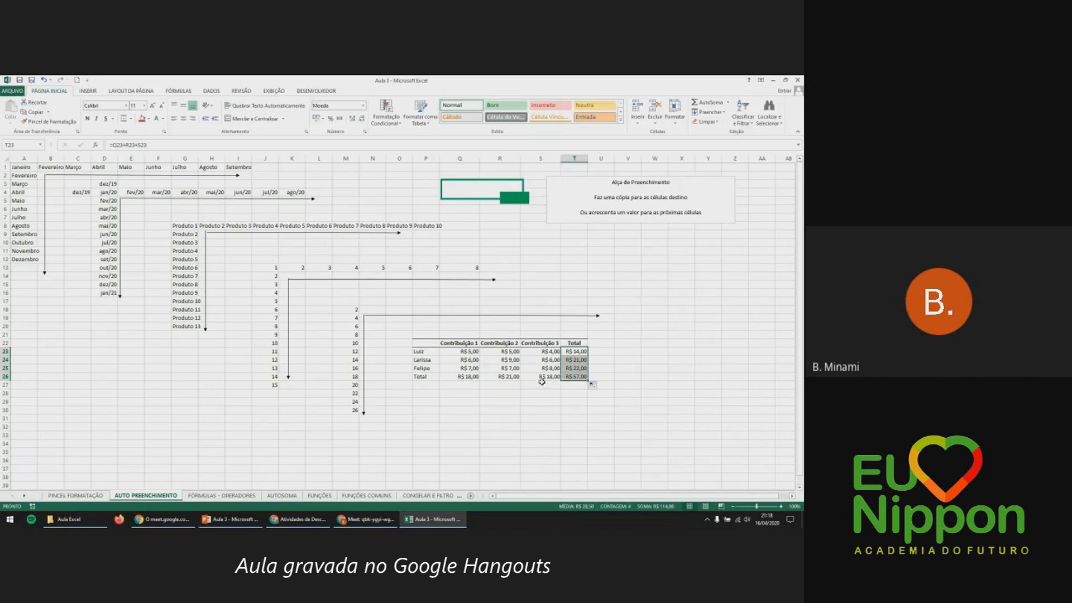
# Check the total formulas in T23 through T26 without changing them.
pyautogui.click(583, 360)
pyautogui.doubleClick(582, 360)
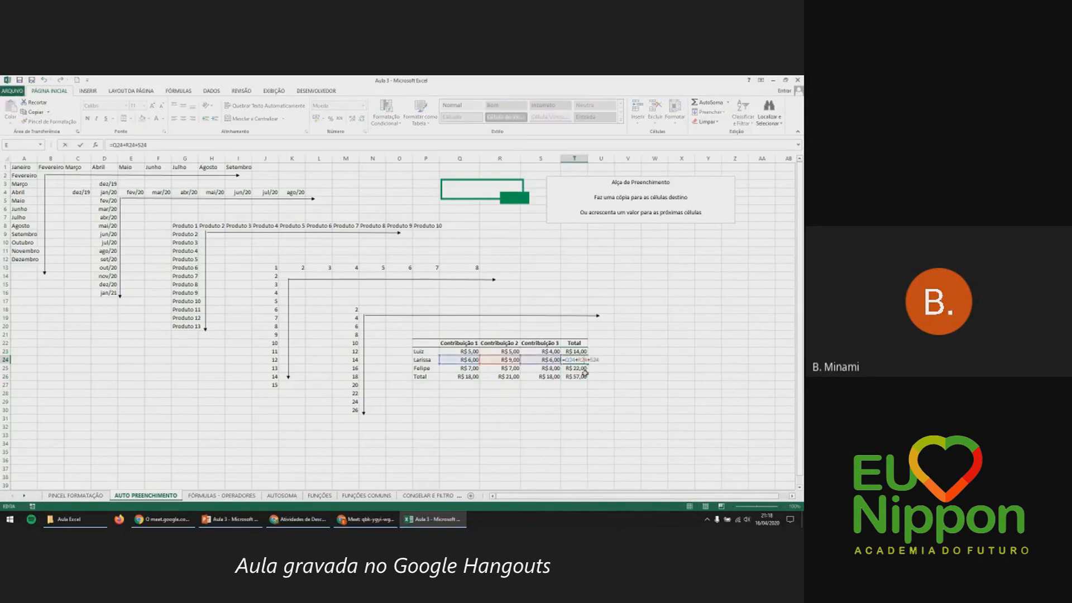
pyautogui.click(583, 352)
pyautogui.doubleClick(582, 352)
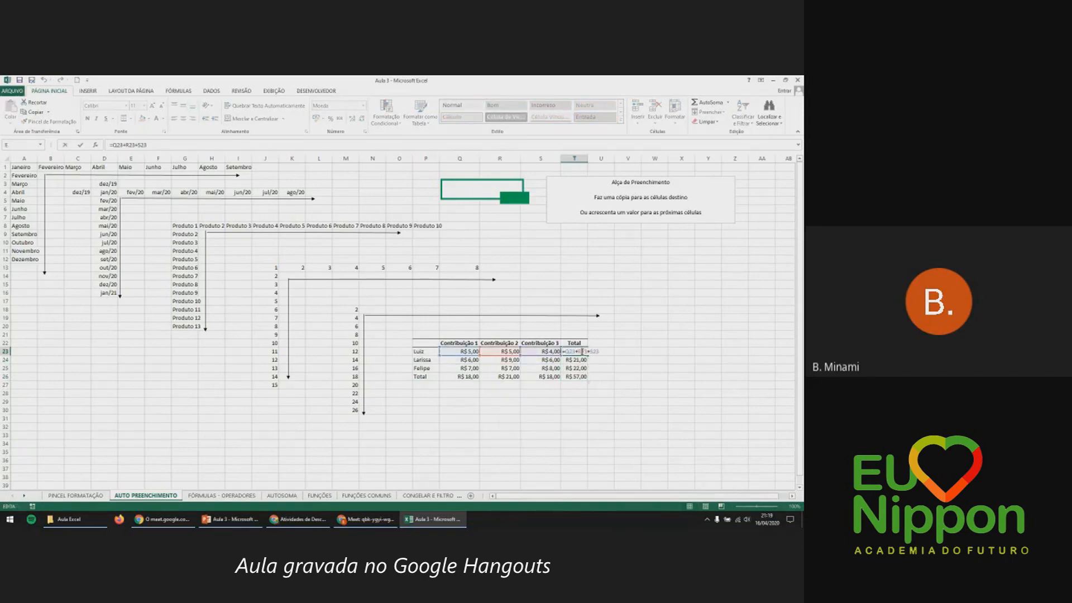
pyautogui.press('Escape')
pyautogui.doubleClick(584, 360)
pyautogui.press('Escape')
pyautogui.doubleClick(582, 369)
pyautogui.press('Escape')
pyautogui.doubleClick(582, 376)
pyautogui.press('Escape')
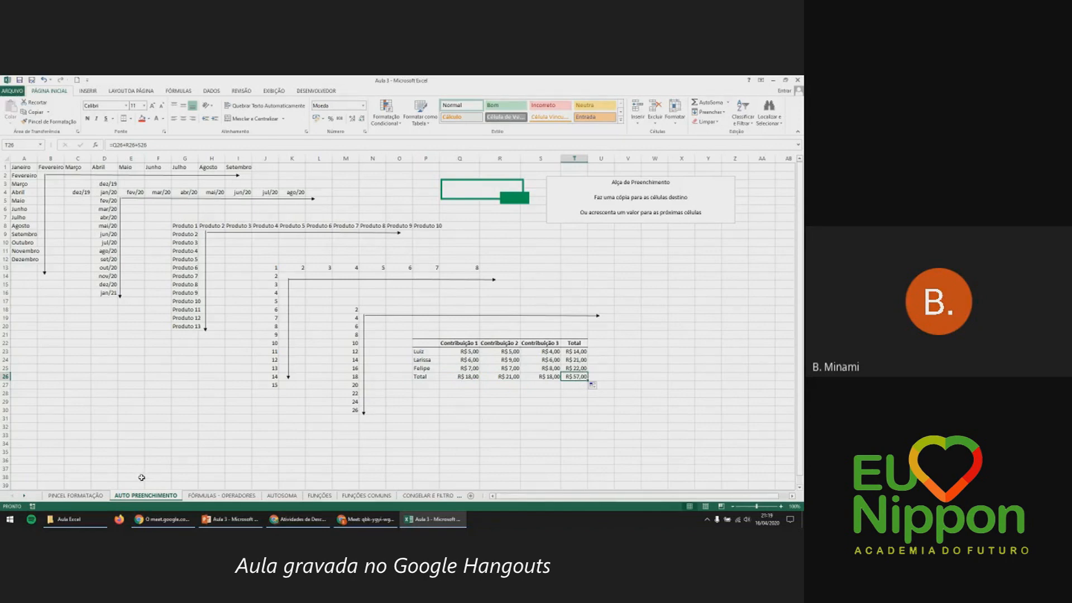
pyautogui.click(24, 495)
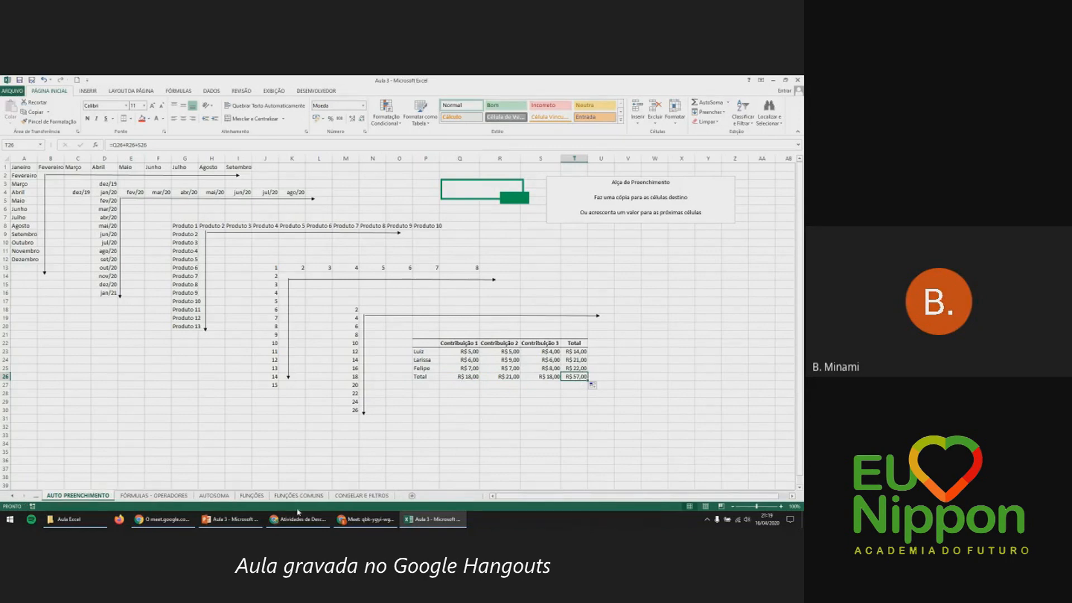
# Switch to the Congelar e Filtros sheet and scroll through its exchange-rate data.
pyautogui.click(337, 496)
pyautogui.scroll(-7, 91, 344)
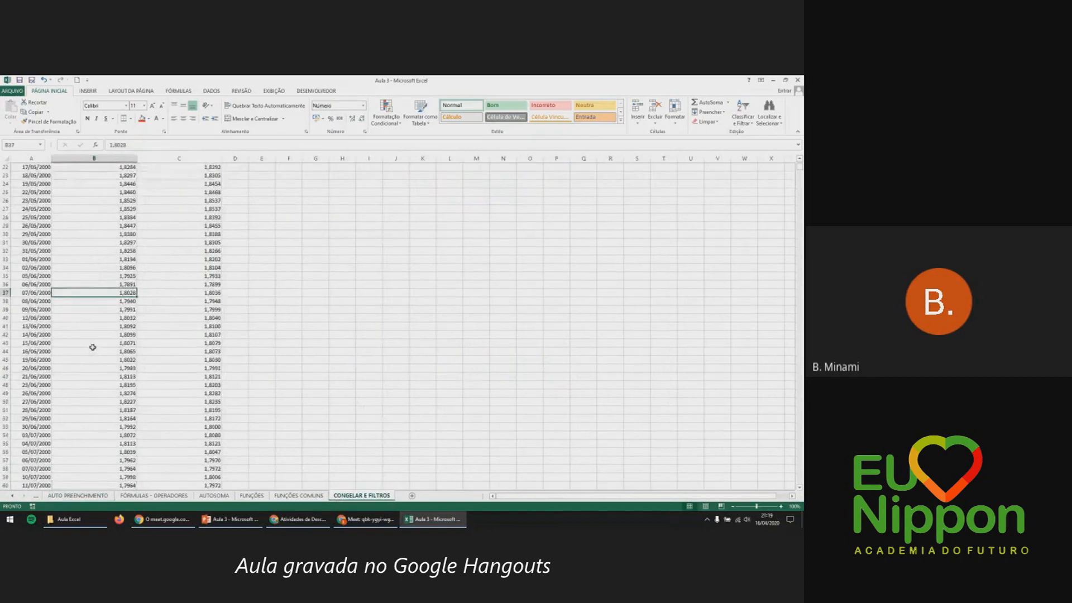
pyautogui.scroll(7, 95, 354)
pyautogui.scroll(-20, 96, 354)
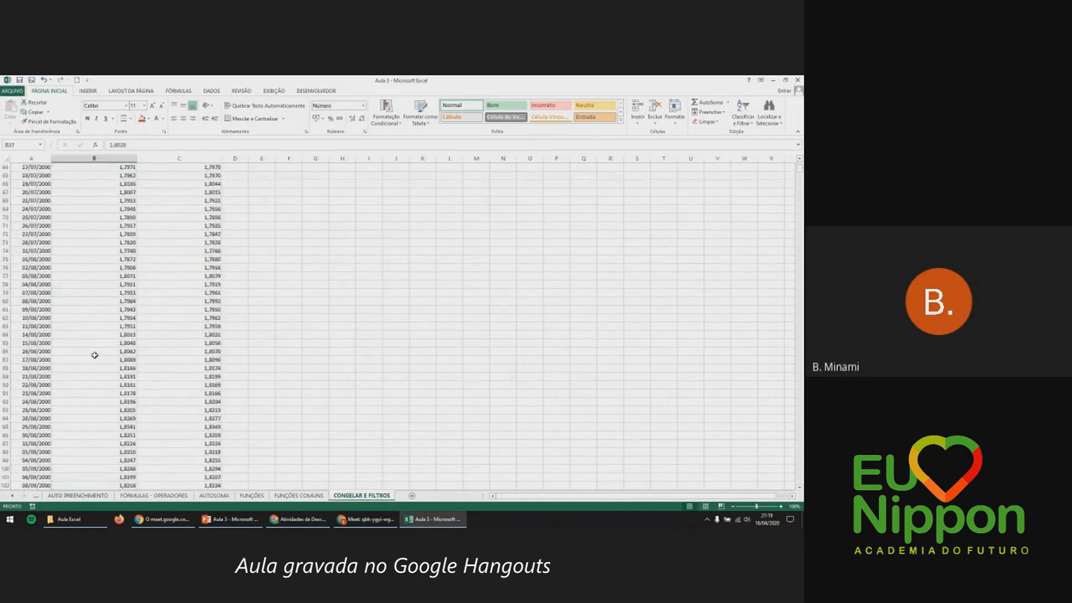
pyautogui.scroll(20, 217, 357)
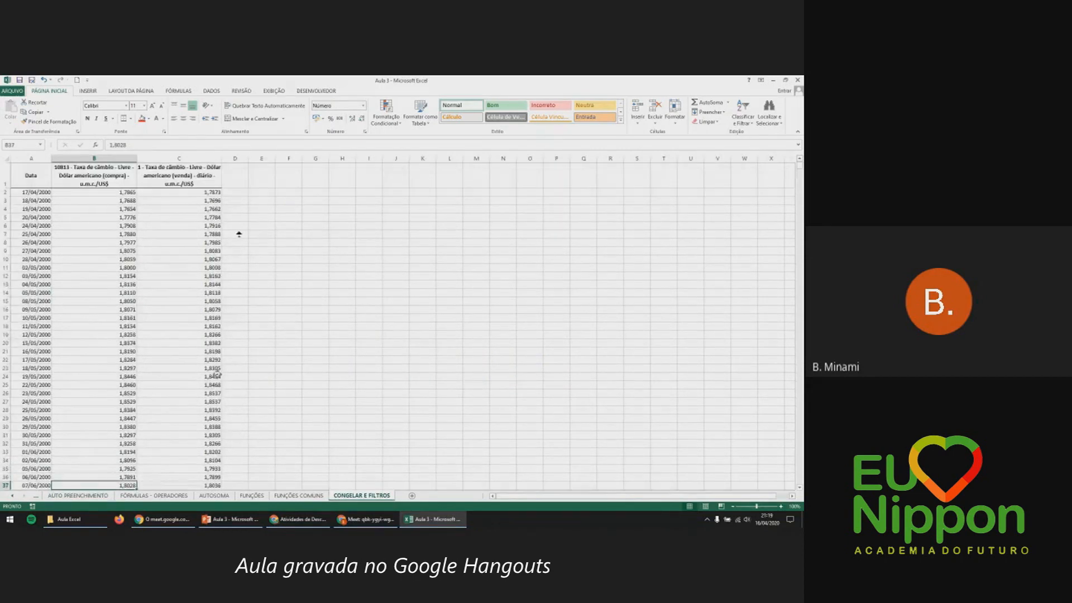
# Enter =B2-C2 in D2 for the purchase-minus-sale rate difference.
pyautogui.click(235, 198)
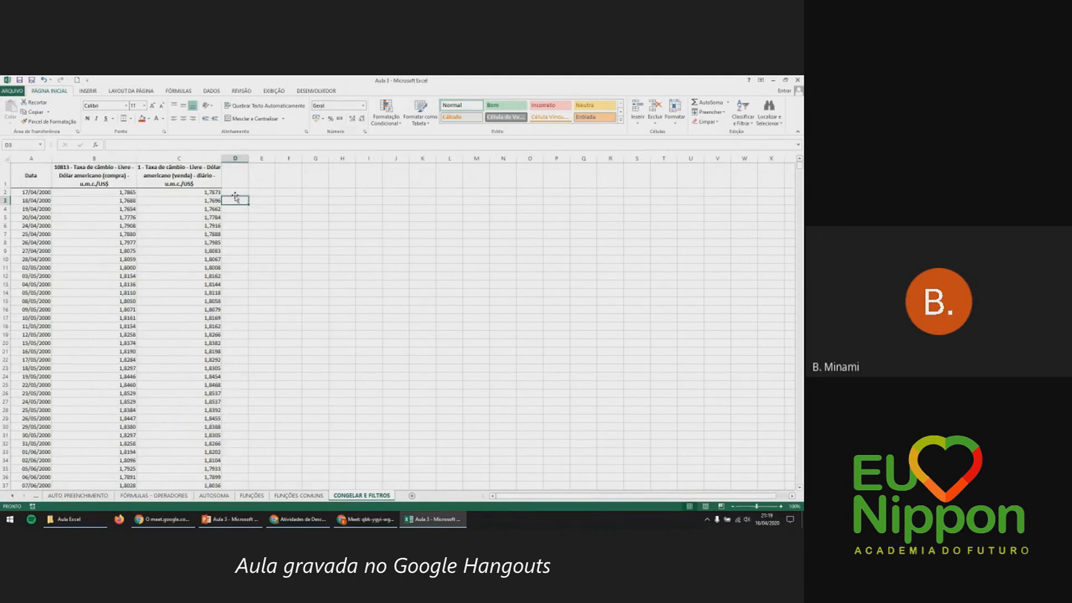
pyautogui.click(229, 192)
pyautogui.write('=')
pyautogui.click(122, 193)
pyautogui.write('-')
pyautogui.click(182, 194)
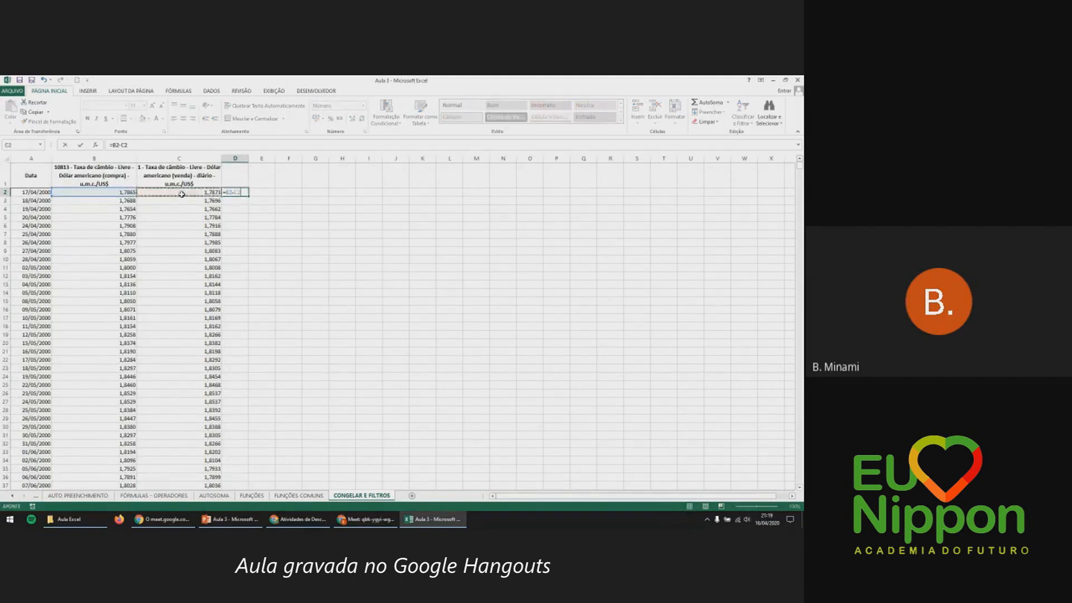
pyautogui.press('Return')
# Fill the D2 difference down to D5024, then switch to the AUTO PREENCHIMENTO sheet.
pyautogui.press('Up')
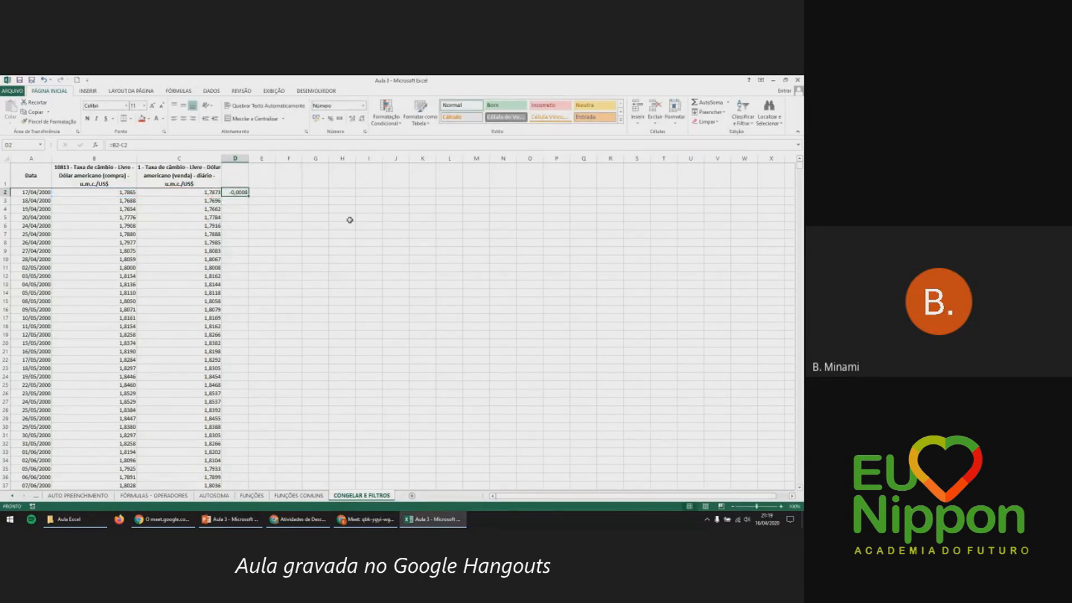
pyautogui.moveTo(248, 196); pyautogui.dragTo(251, 377)
pyautogui.hotkey('ctrl', 'z')
pyautogui.doubleClick(249, 196)
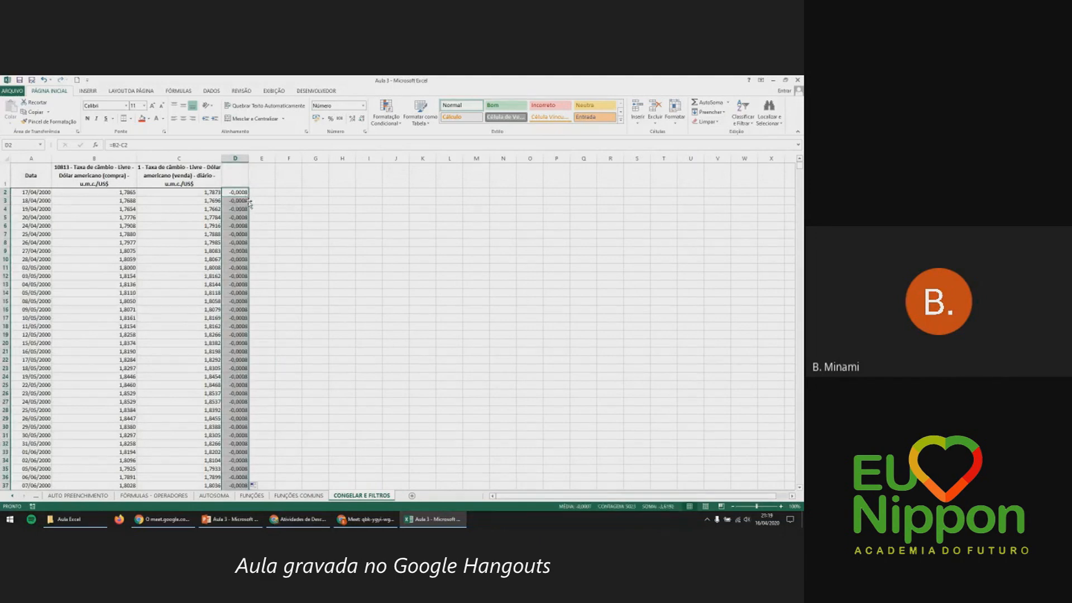
pyautogui.scroll(-6, 243, 233)
pyautogui.click(243, 233)
pyautogui.doubleClick(249, 242)
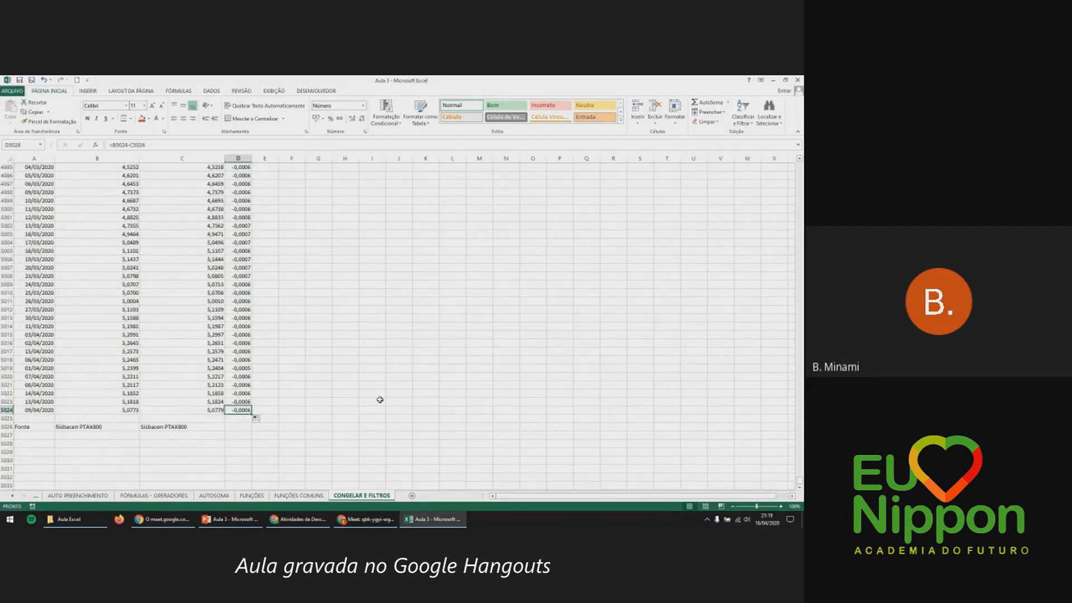
pyautogui.hotkey('ctrl', 'Up')
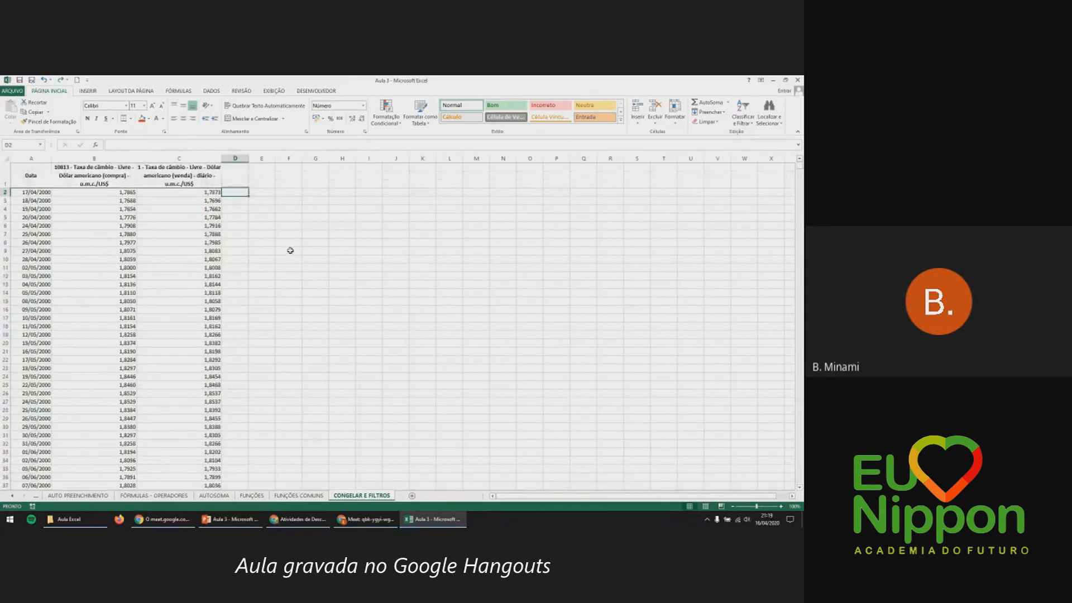
pyautogui.click(12, 495)
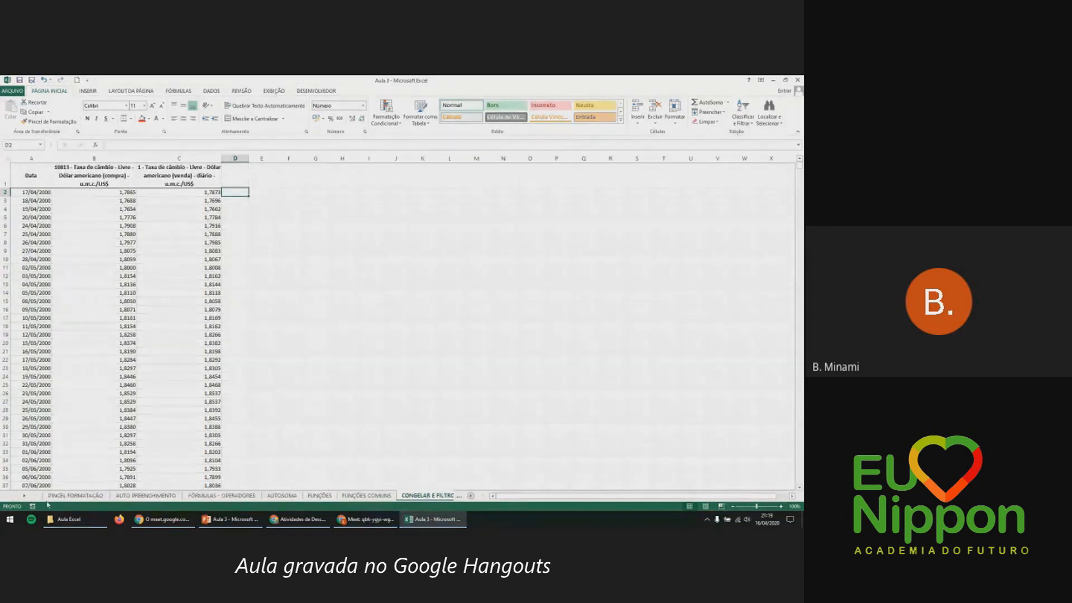
pyautogui.click(131, 496)
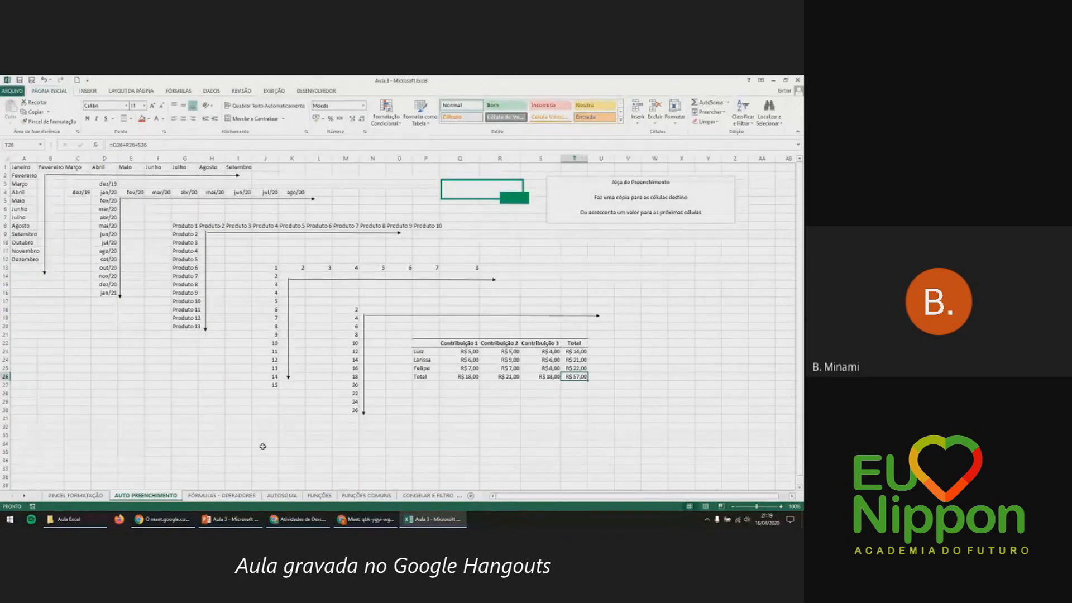
# Open FÓRMULAS - OPERADORES and review the arithmetic operators and example formulas in D4:E9.
pyautogui.click(226, 496)
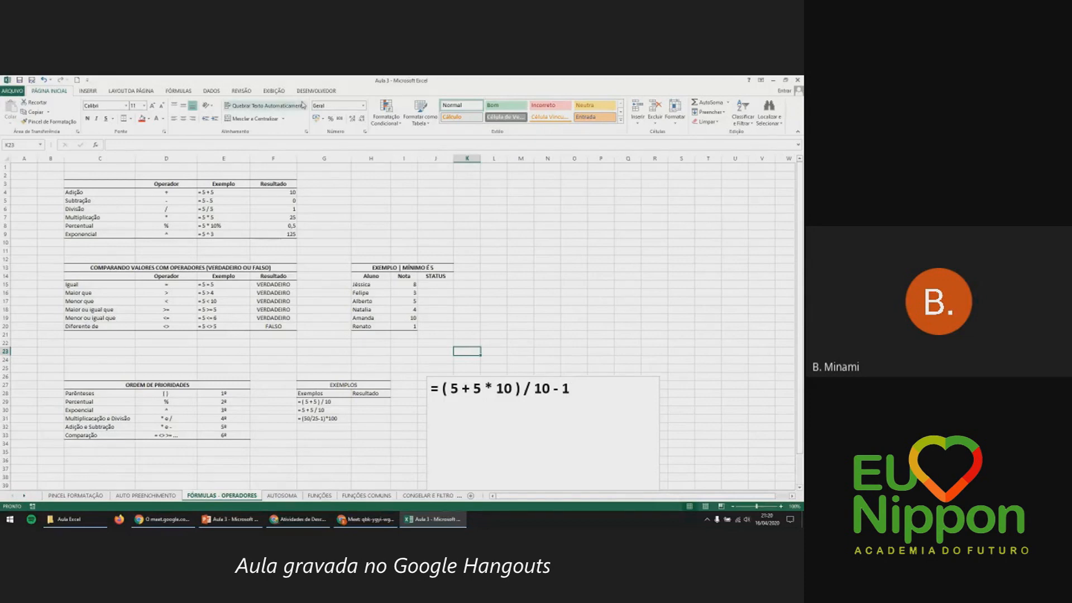
pyautogui.click(188, 193)
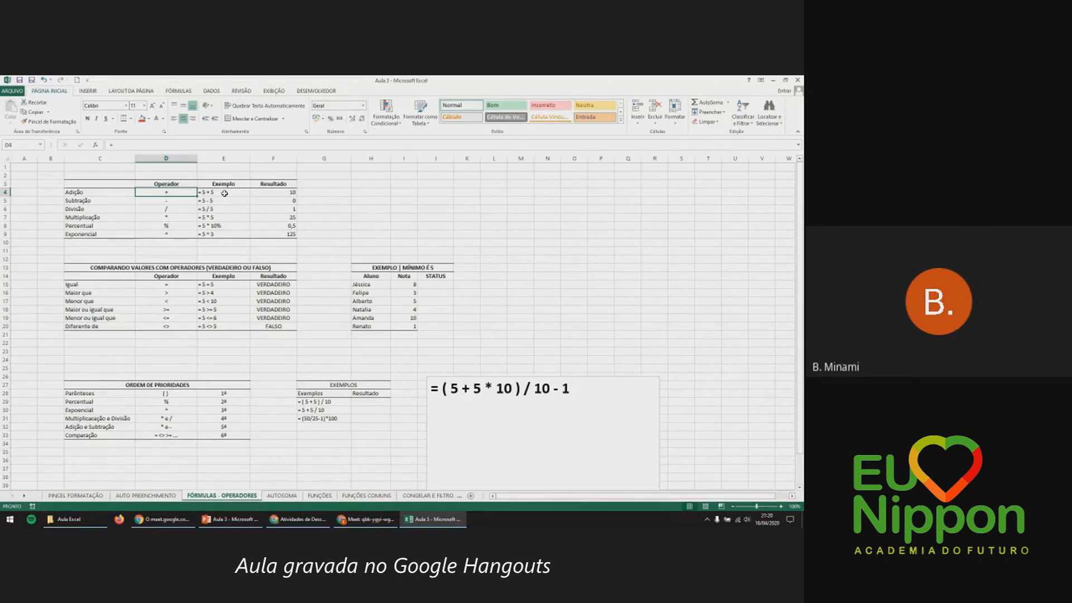
pyautogui.press('Down')
pyautogui.press('Down')
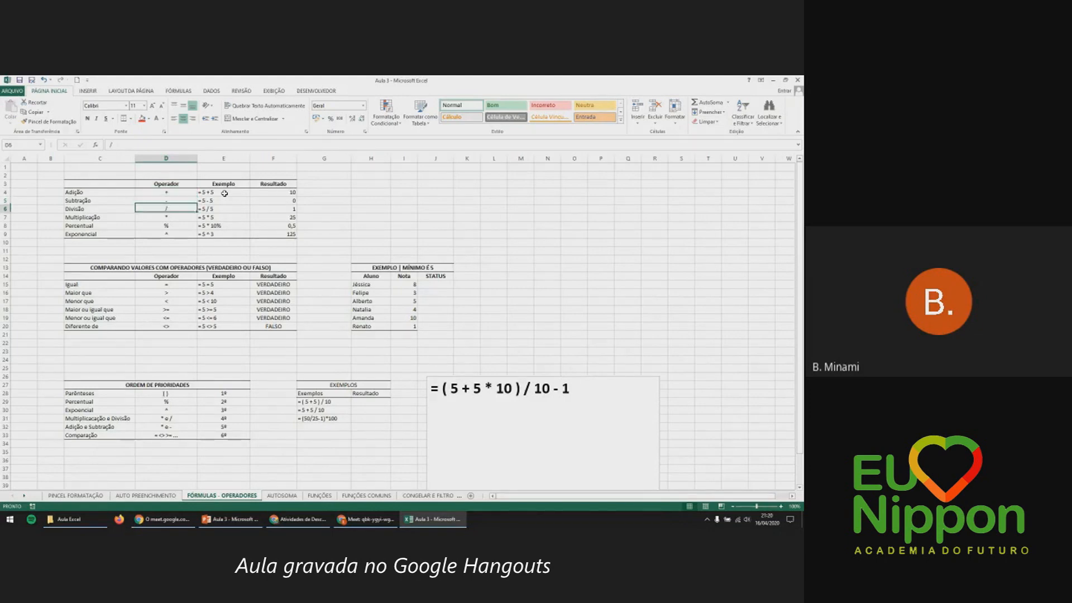
pyautogui.press('Down')
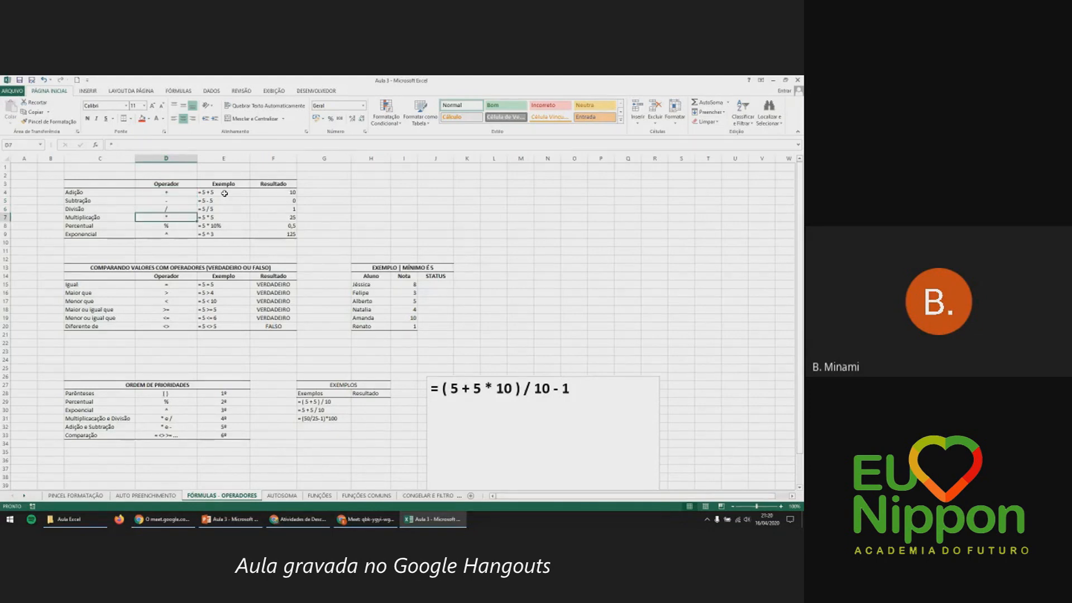
pyautogui.press('Down')
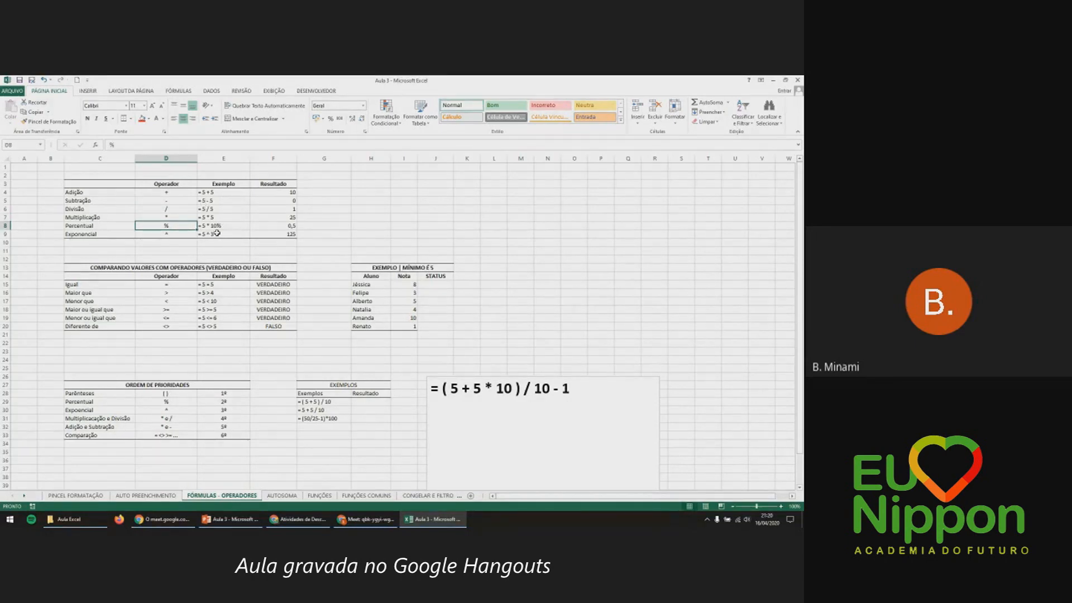
pyautogui.press('Down')
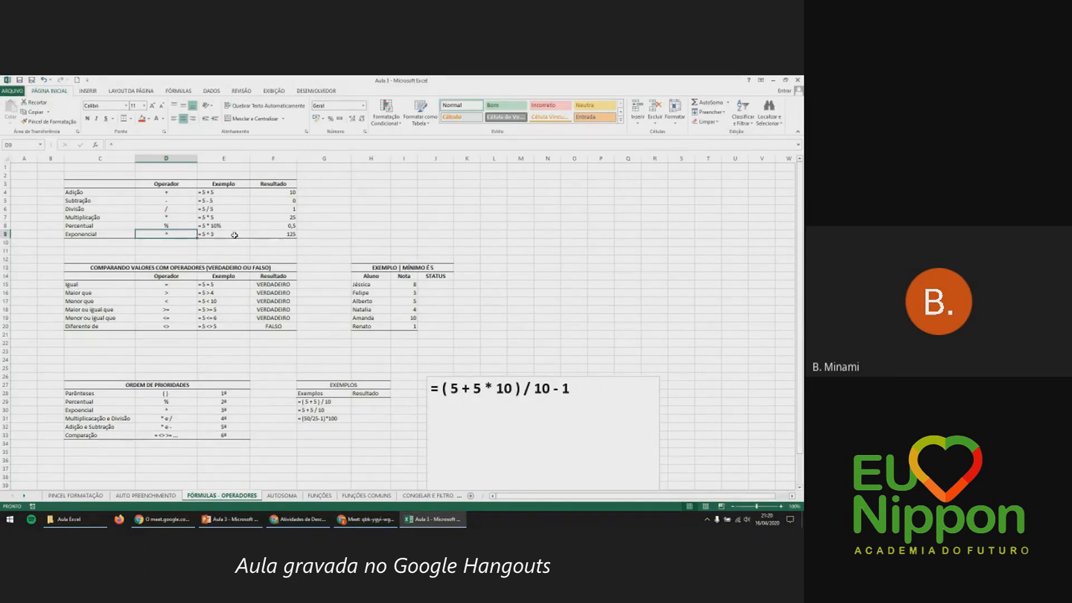
pyautogui.moveTo(166, 192); pyautogui.dragTo(167, 233)
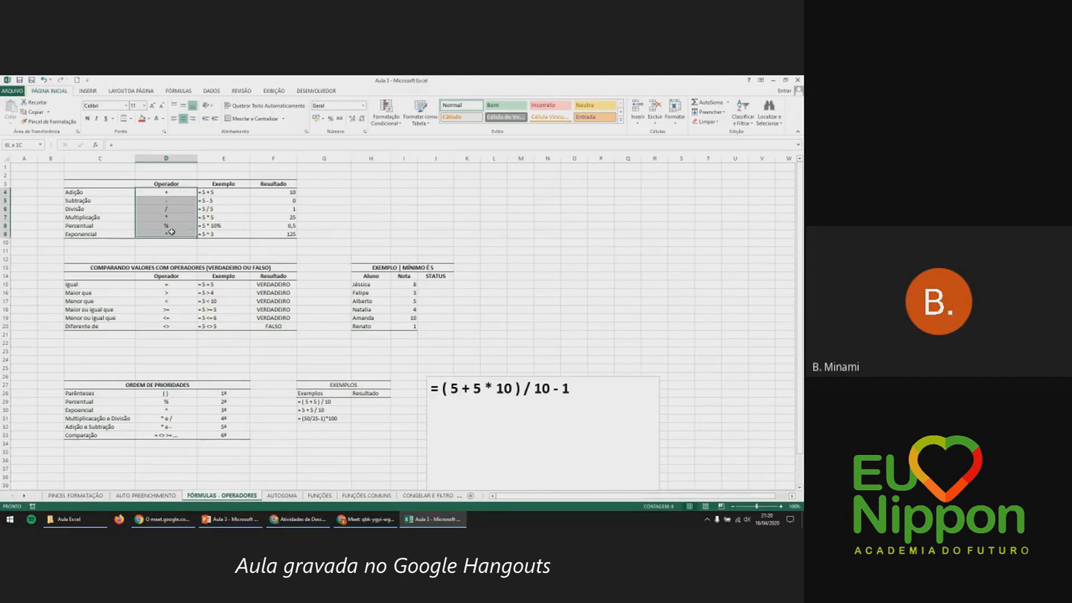
pyautogui.click(219, 193)
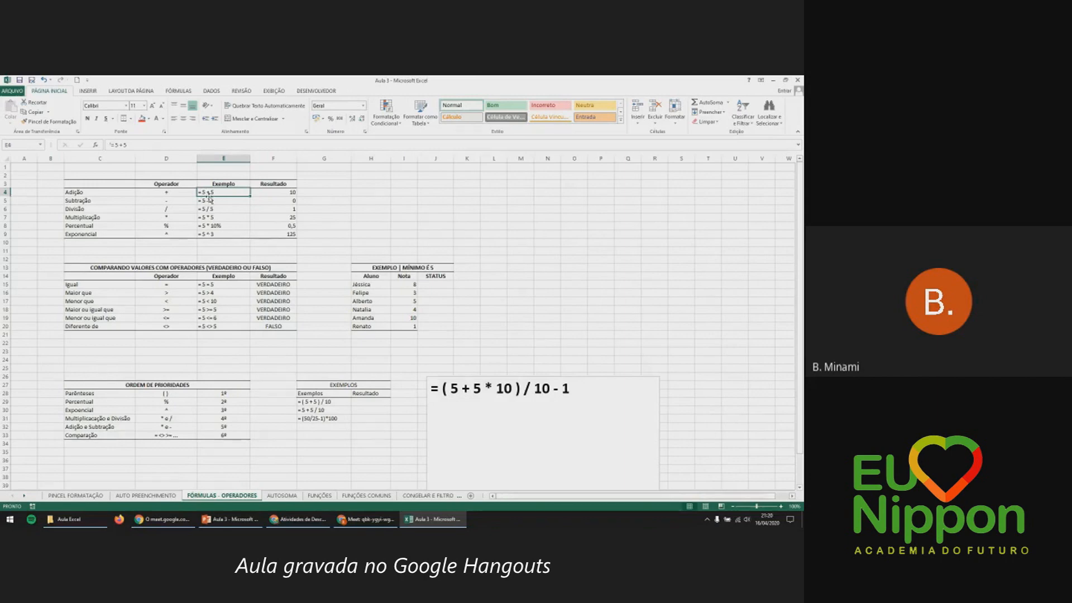
pyautogui.click(177, 227)
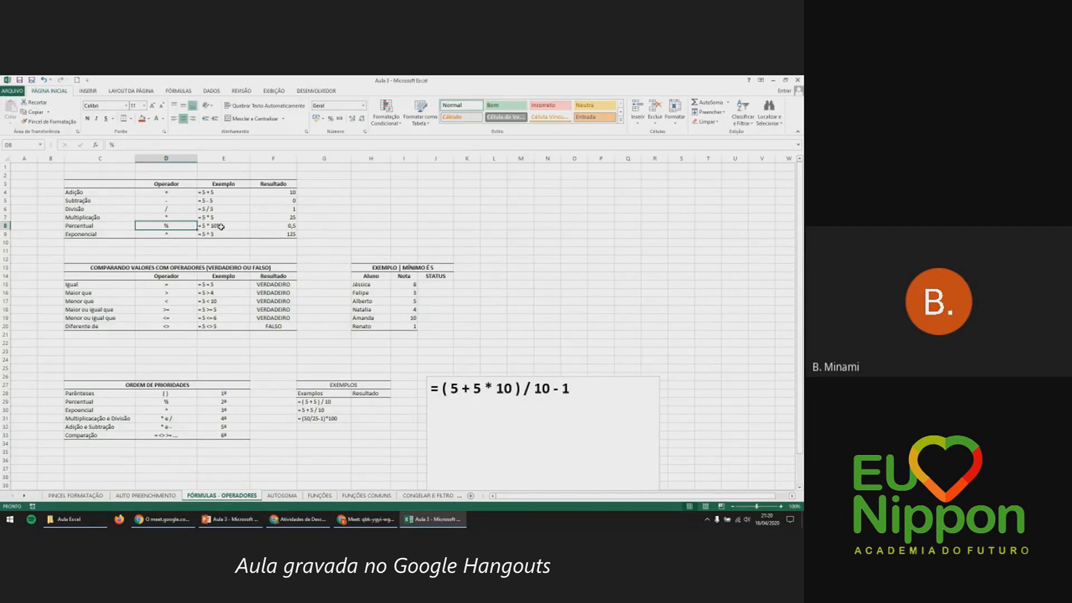
pyautogui.click(221, 226)
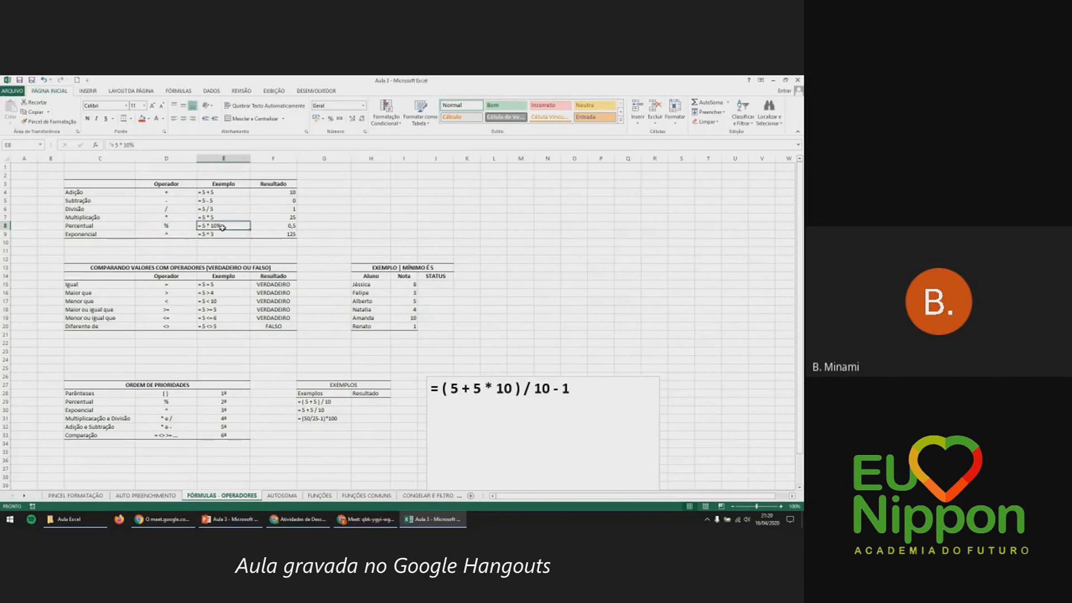
pyautogui.click(331, 234)
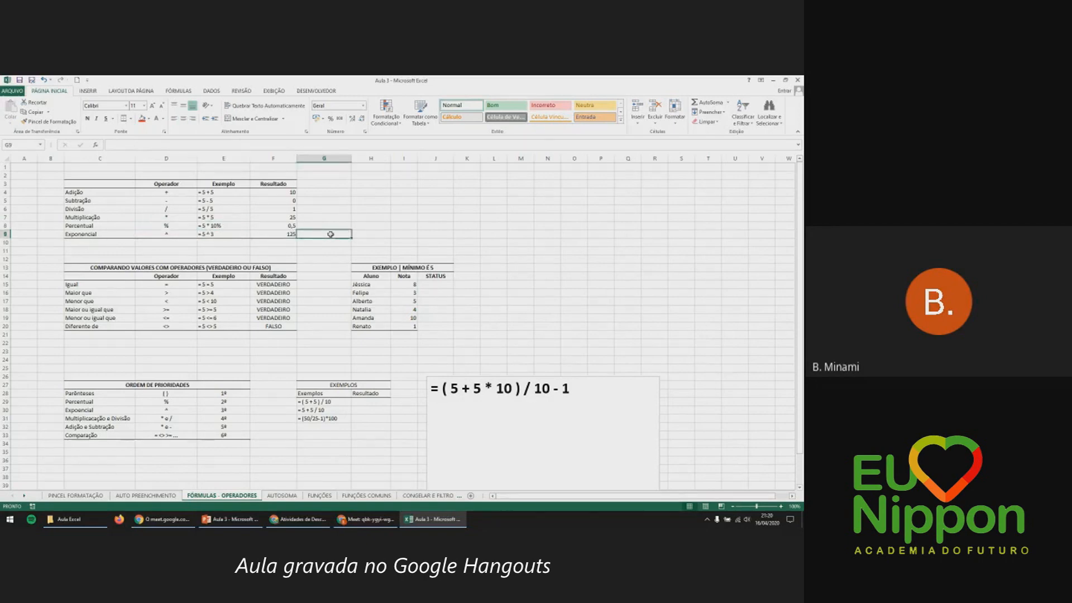
# Clear the VERDADEIRO/FALSO comparison results in F15:F20.
pyautogui.click(173, 268)
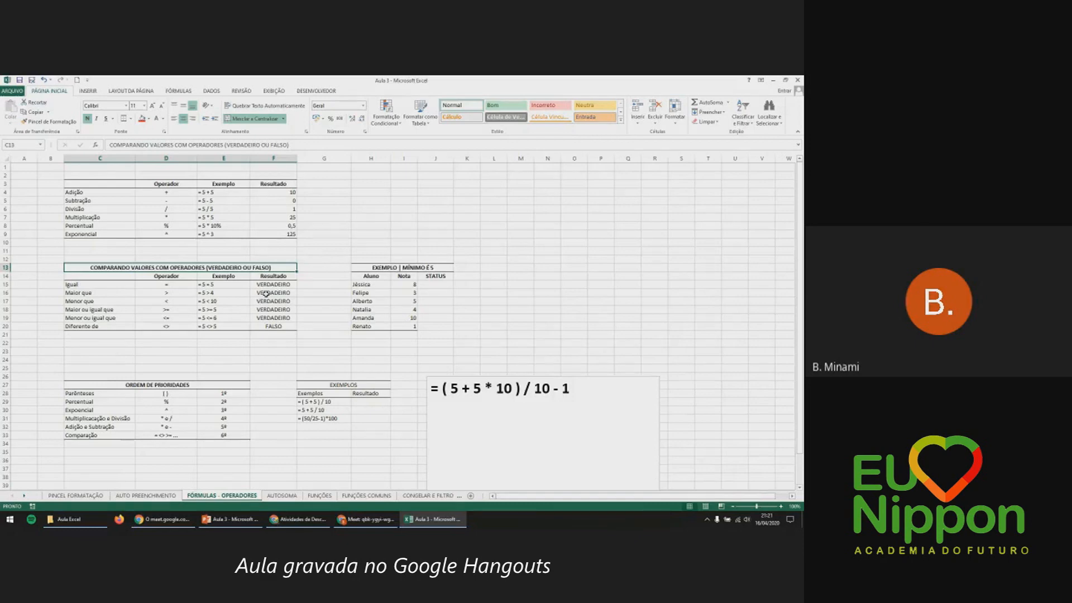
pyautogui.moveTo(270, 286); pyautogui.dragTo(274, 326)
pyautogui.press('Delete')
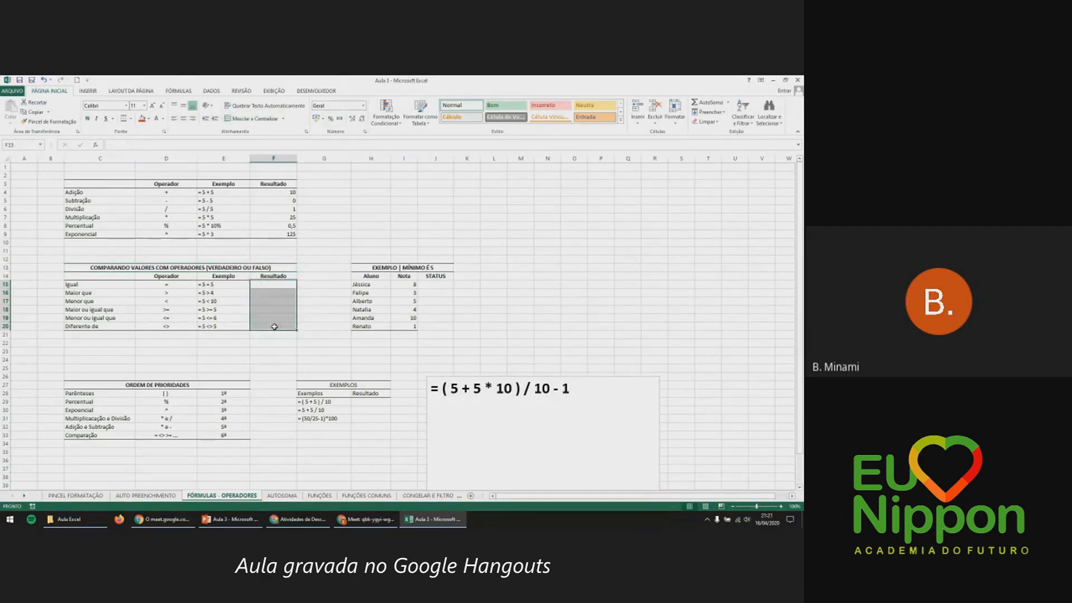
# Enter =5=5 in F15 so the Igual row shows VERDADEIRO.
pyautogui.click(272, 287)
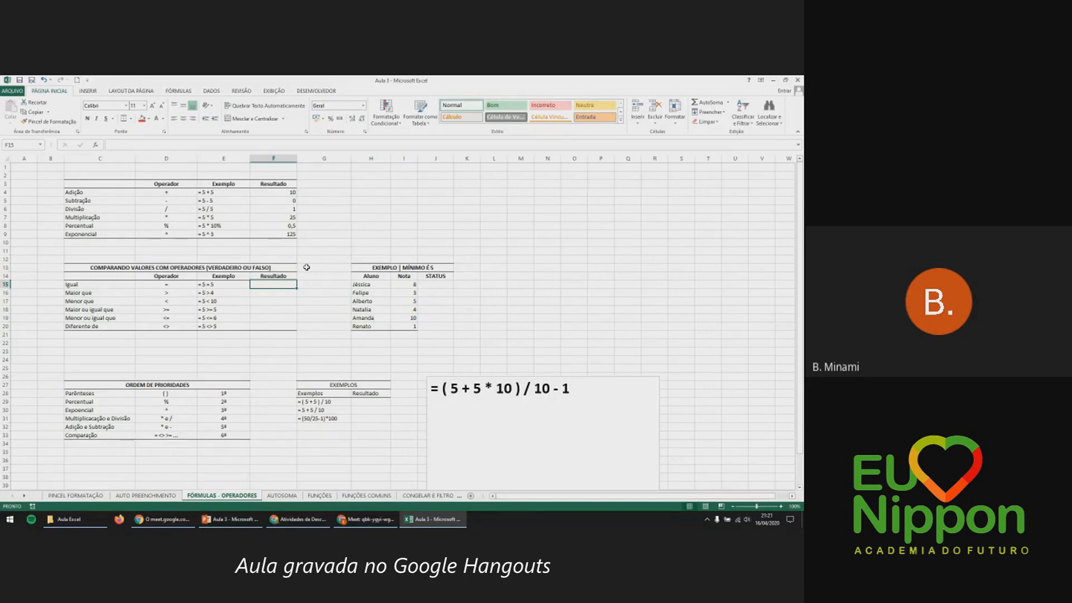
pyautogui.write('=')
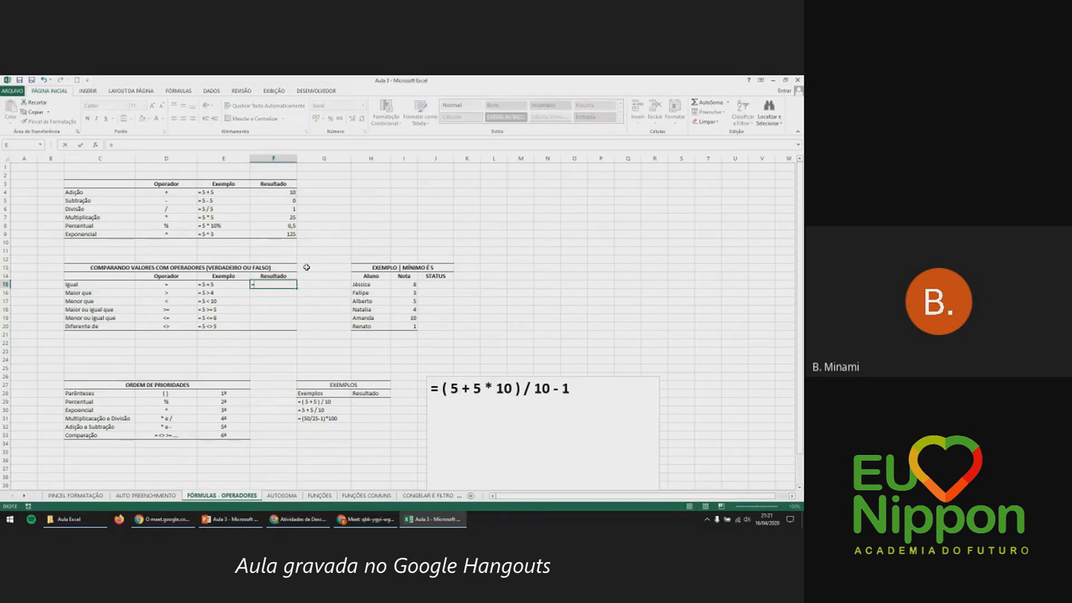
pyautogui.write('5=5')
pyautogui.press('Return')
pyautogui.click(266, 283)
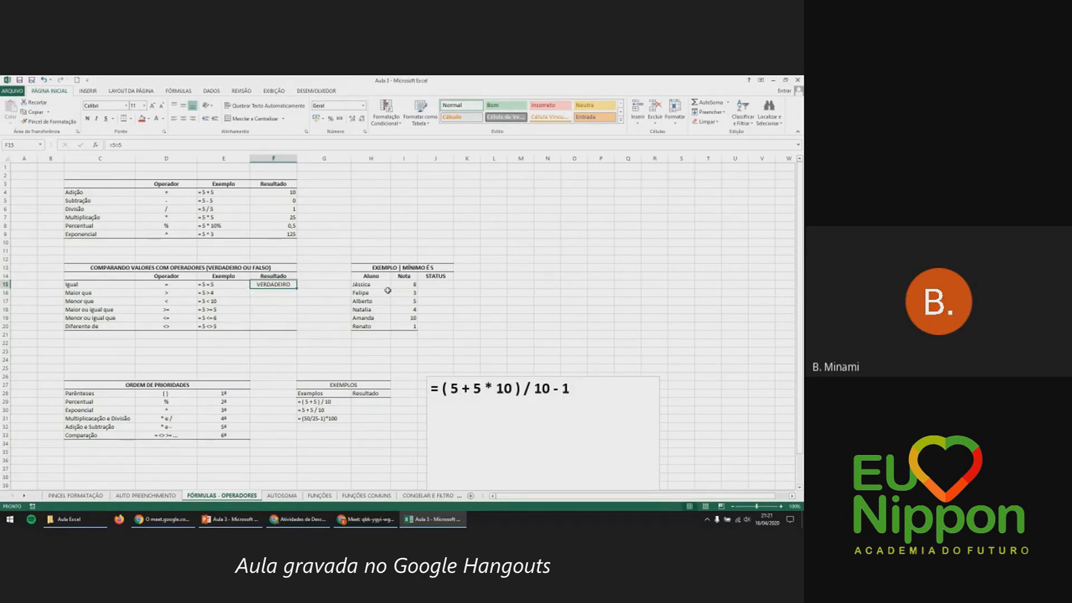
# Enter =5>4 in F16 so the Maior que row shows VERDADEIRO.
pyautogui.click(275, 292)
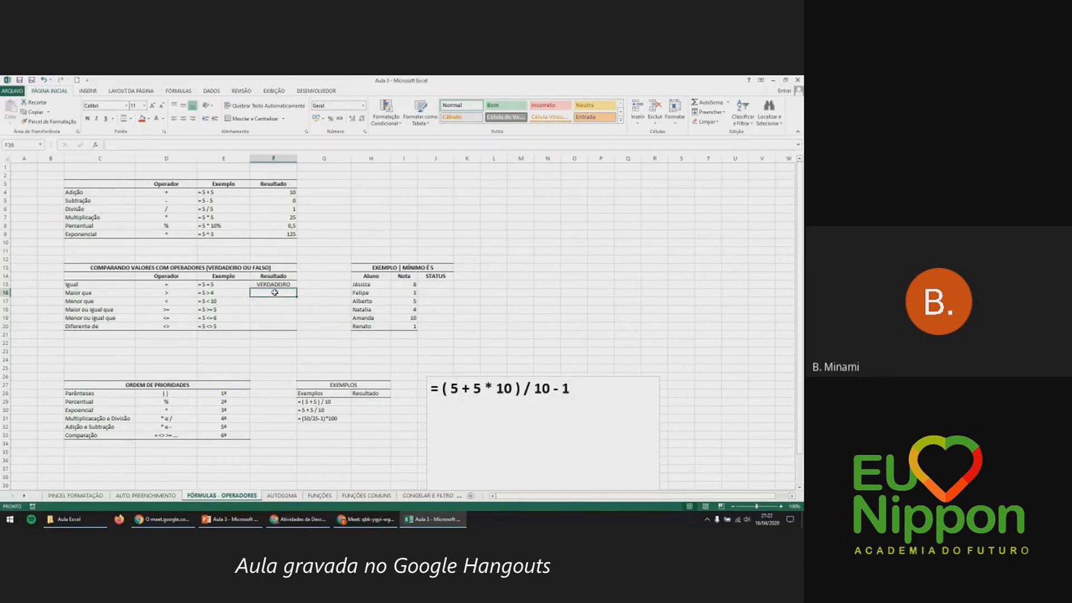
pyautogui.write('=5>4')
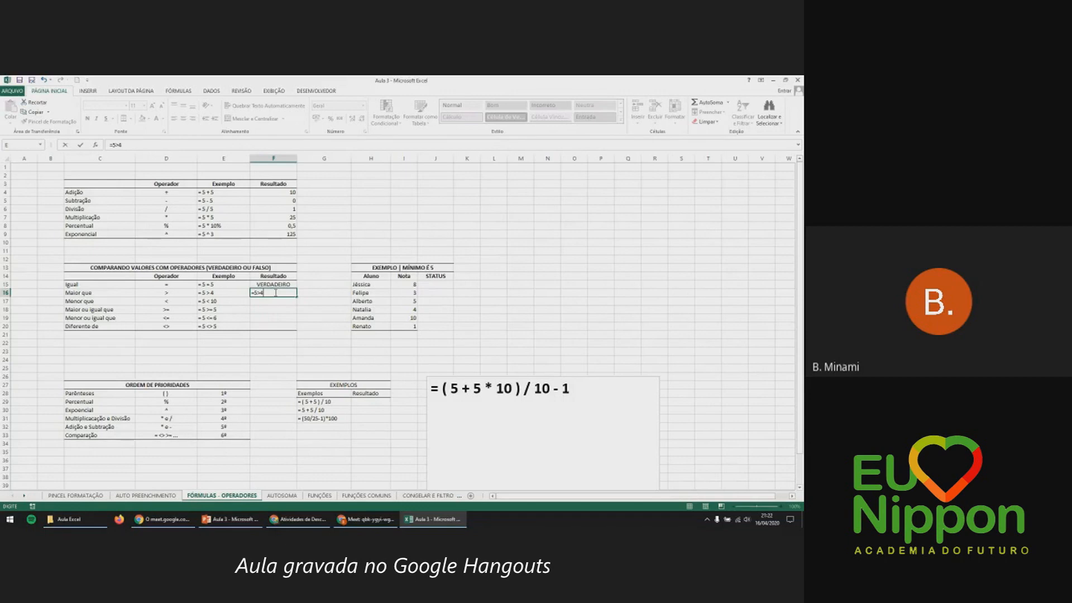
pyautogui.press('Return')
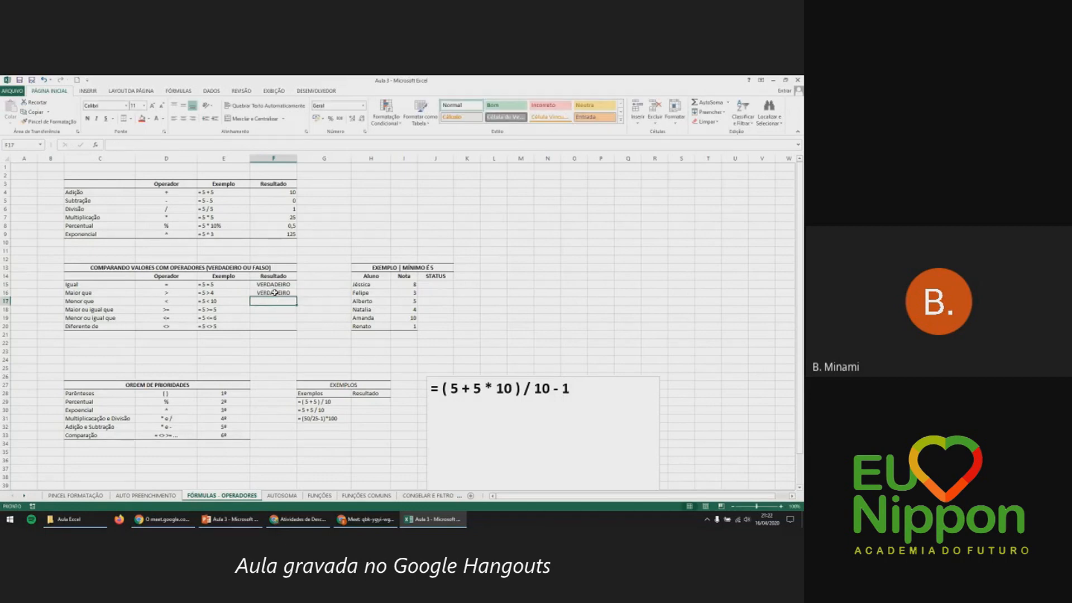
pyautogui.click(187, 292)
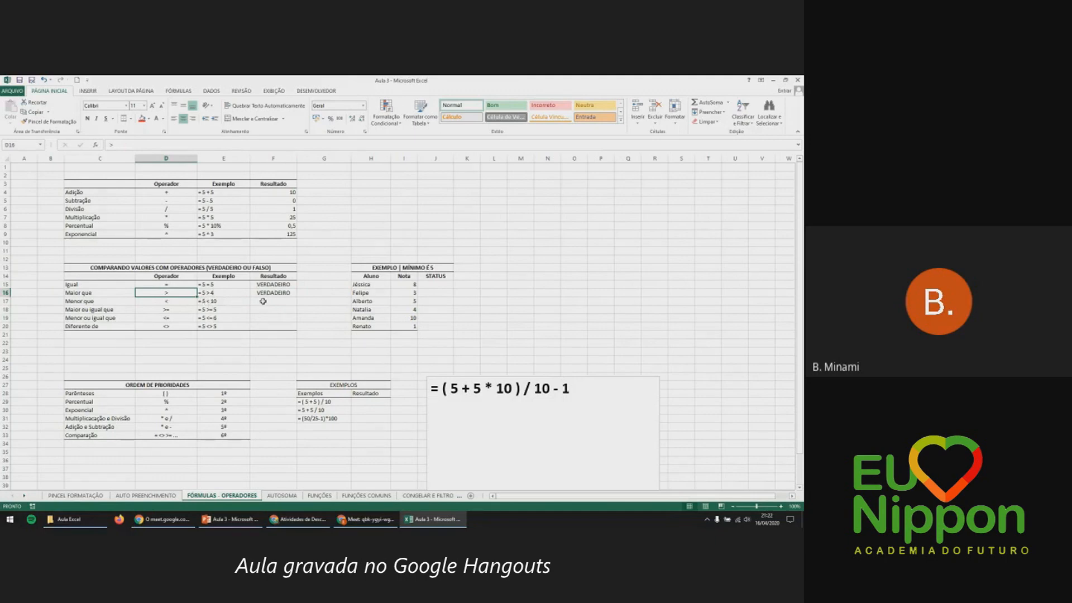
pyautogui.press('Down')
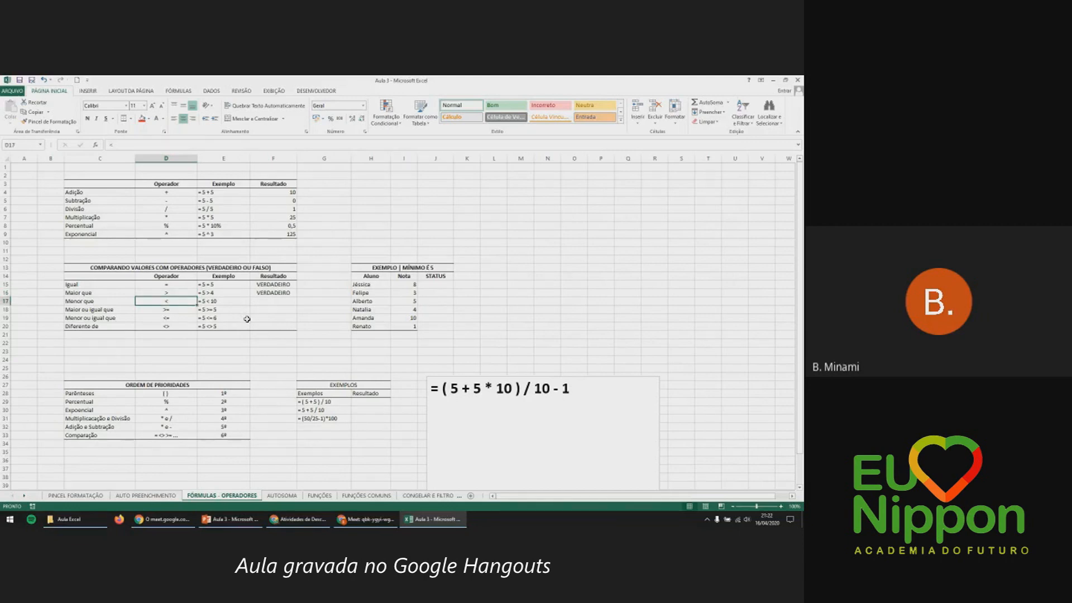
# Enter =5<10 in F17 plus the greater-or-equal and less-or-equal comparisons in F18 and F19.
pyautogui.click(272, 302)
pyautogui.write('=')
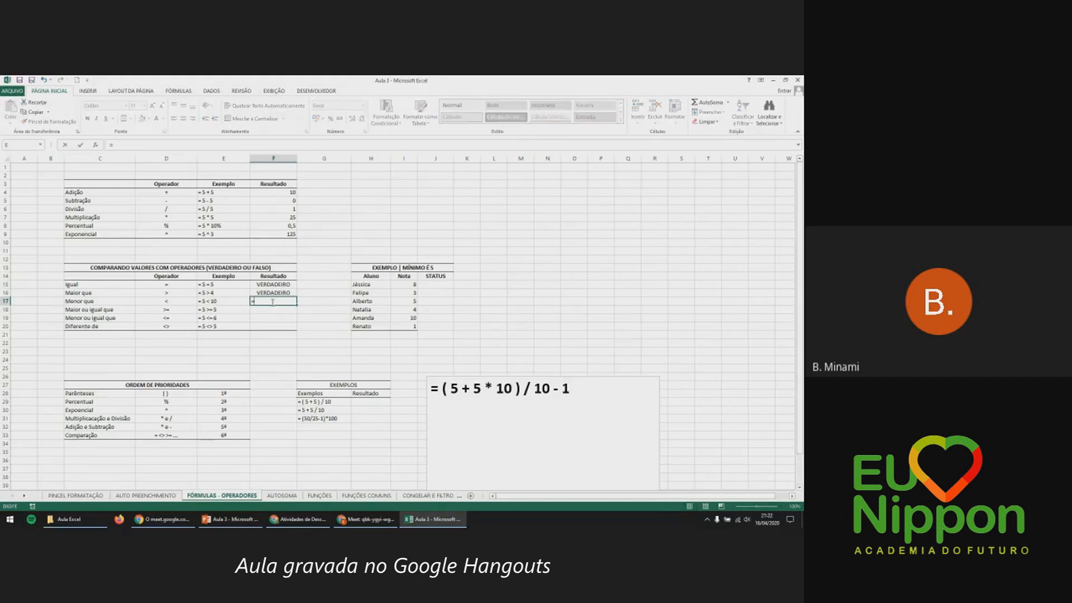
pyautogui.write('5<10')
pyautogui.press('Return')
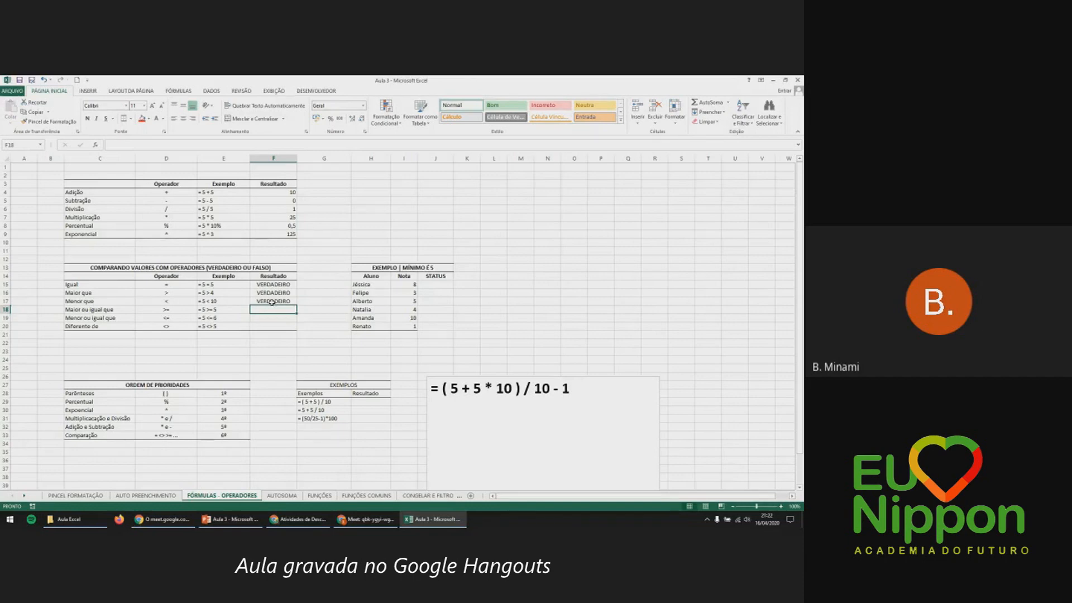
pyautogui.write('=5')
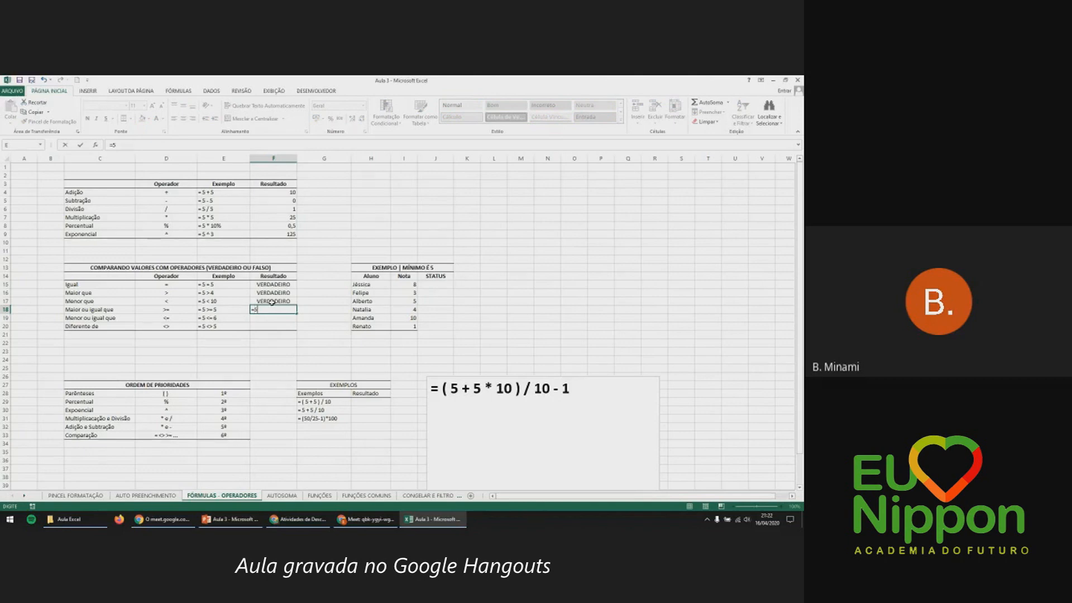
pyautogui.write('>=5')
pyautogui.press('Return')
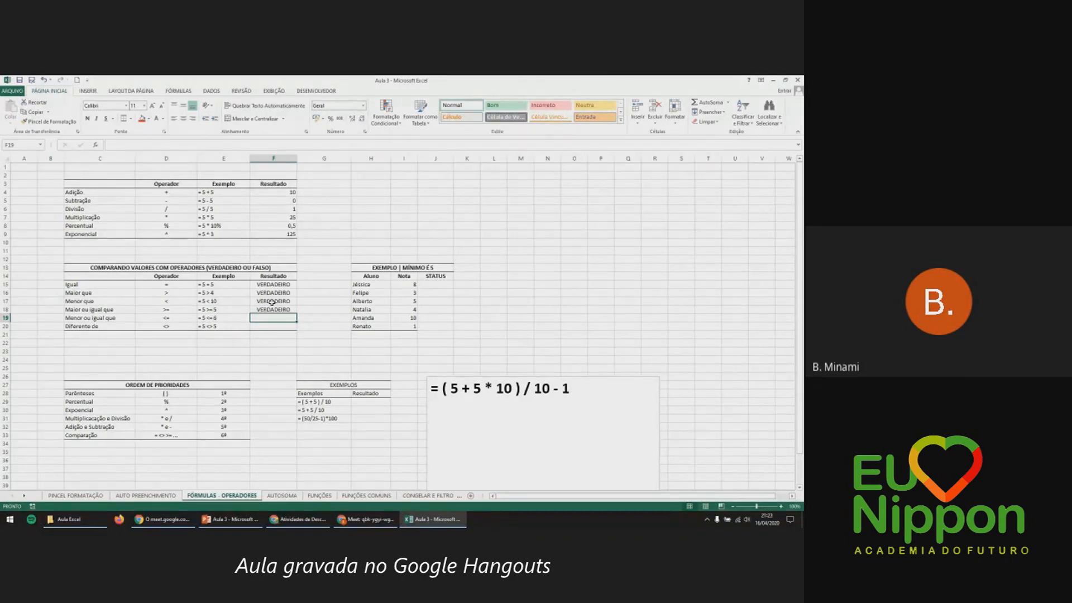
pyautogui.write('=5<=6')
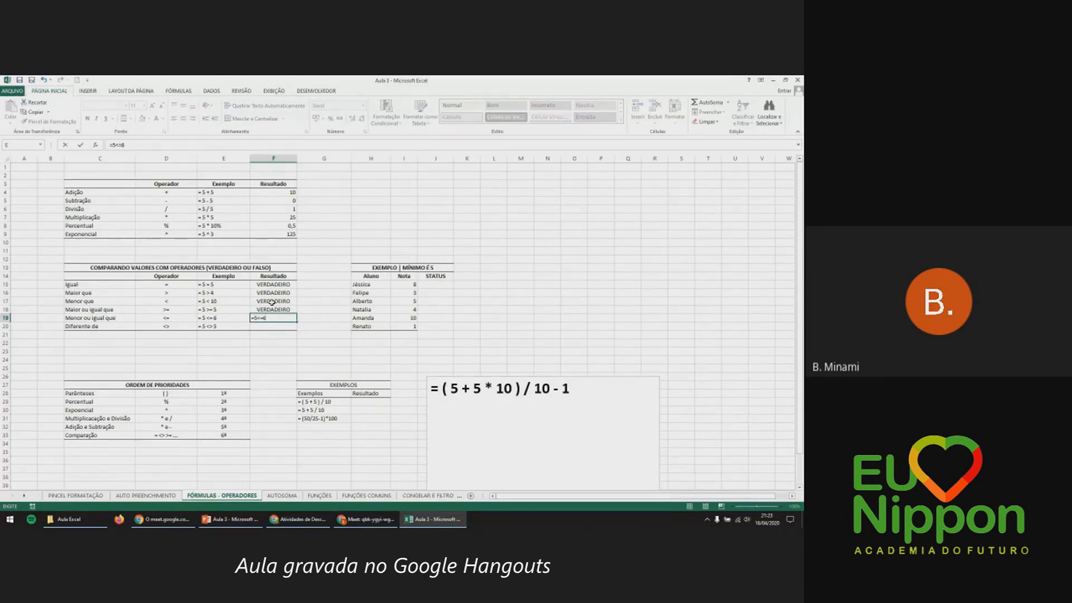
pyautogui.press('Return')
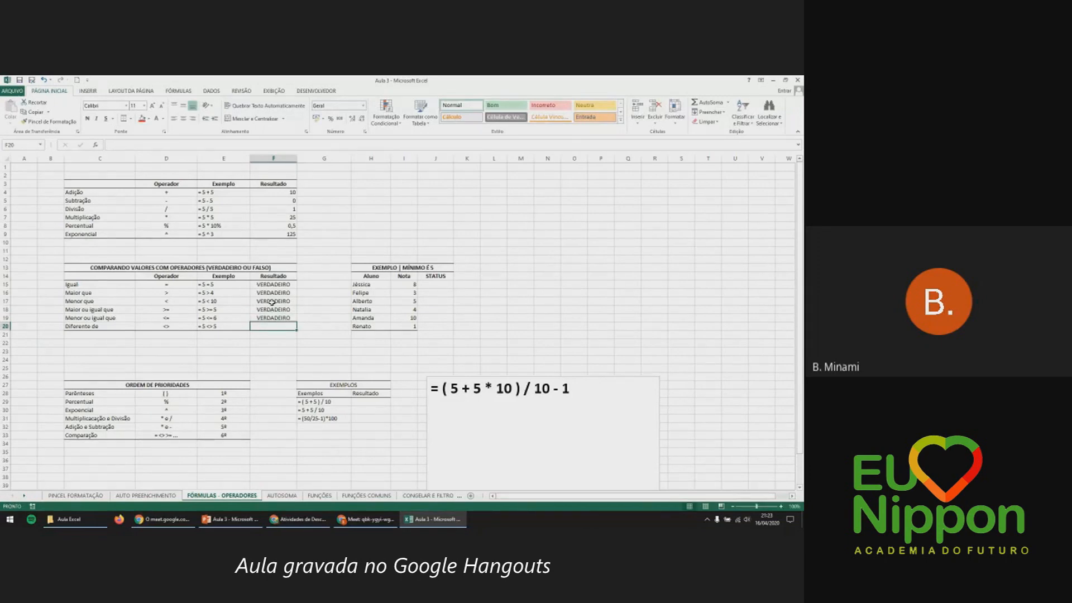
# Enter =5<>5 in F20 so the Diferente de row shows FALSO.
pyautogui.click(190, 328)
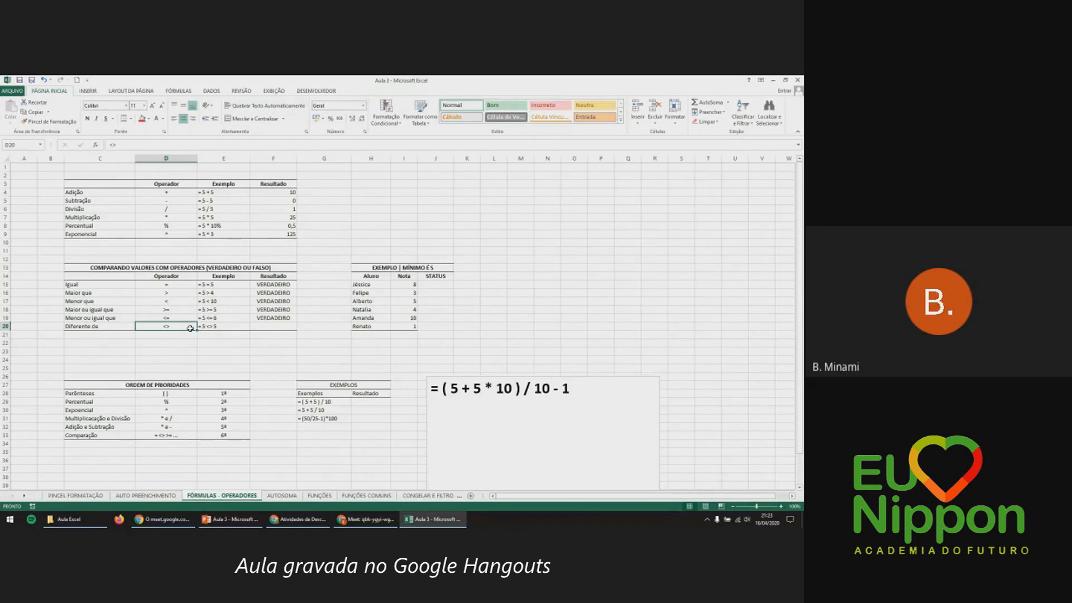
pyautogui.click(262, 328)
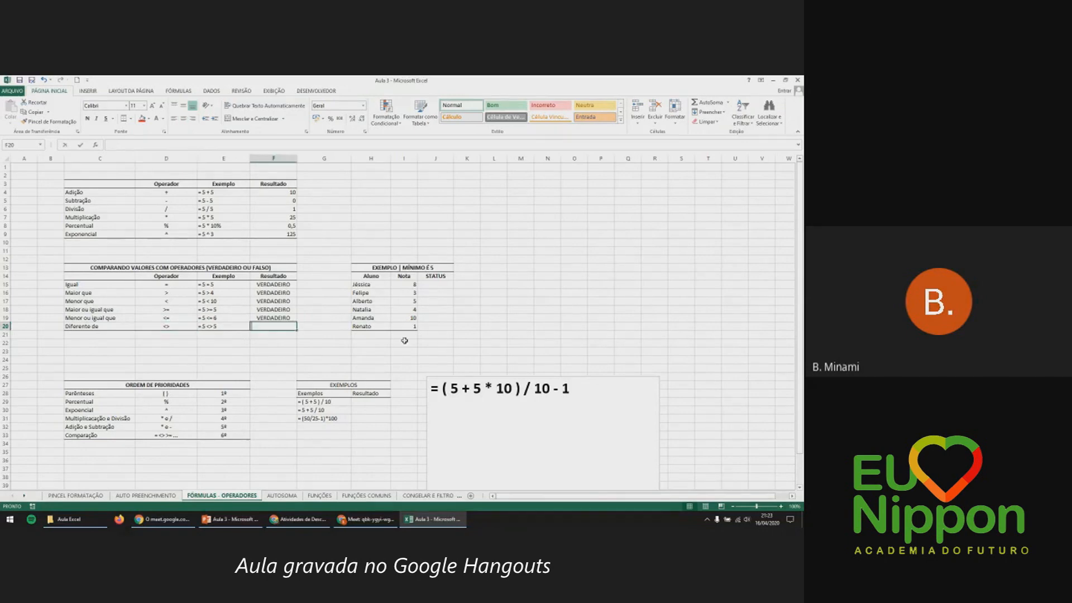
pyautogui.write('=5')
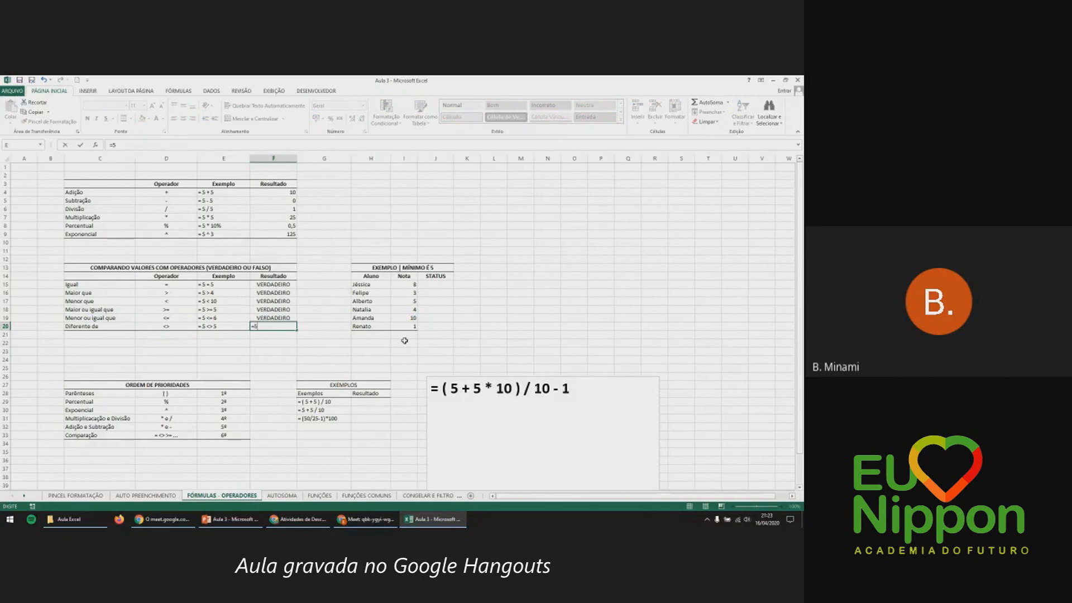
pyautogui.write('<>5')
pyautogui.press('Return')
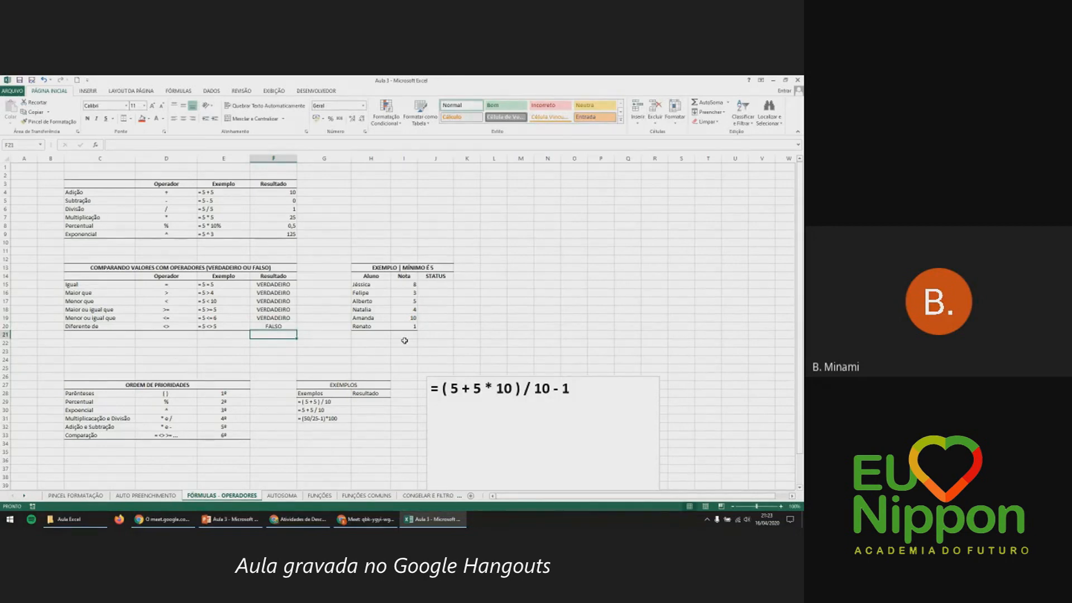
pyautogui.click(227, 284)
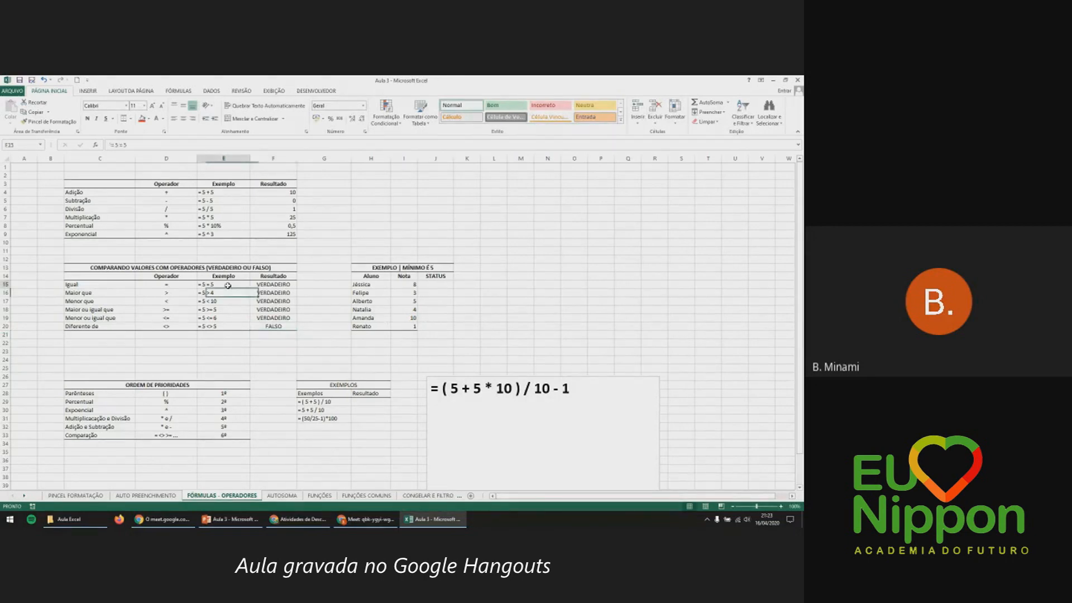
pyautogui.click(245, 325)
pyautogui.click(271, 327)
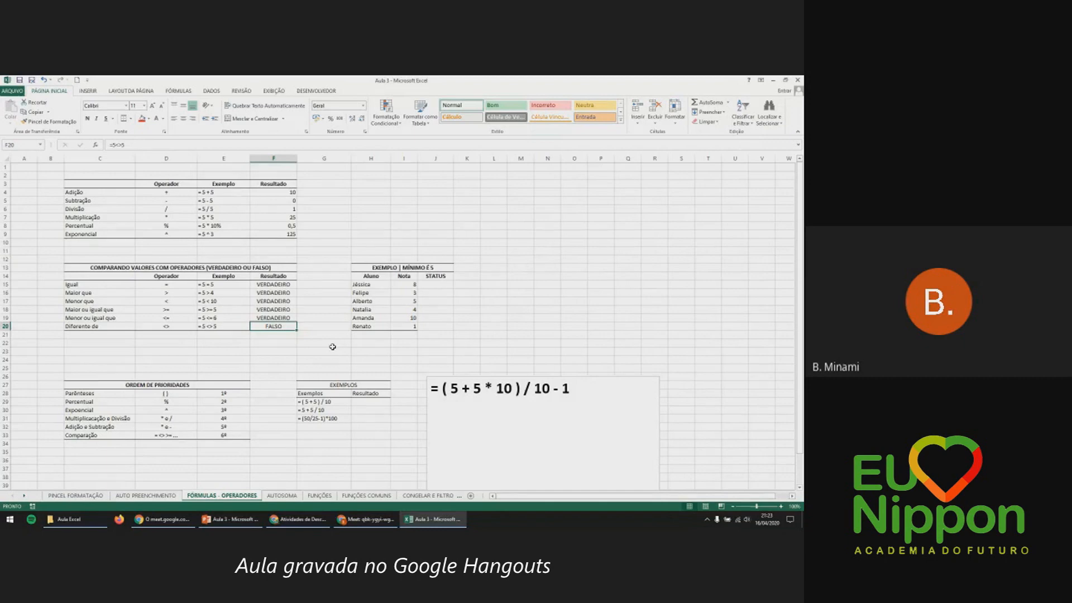
pyautogui.click(373, 258)
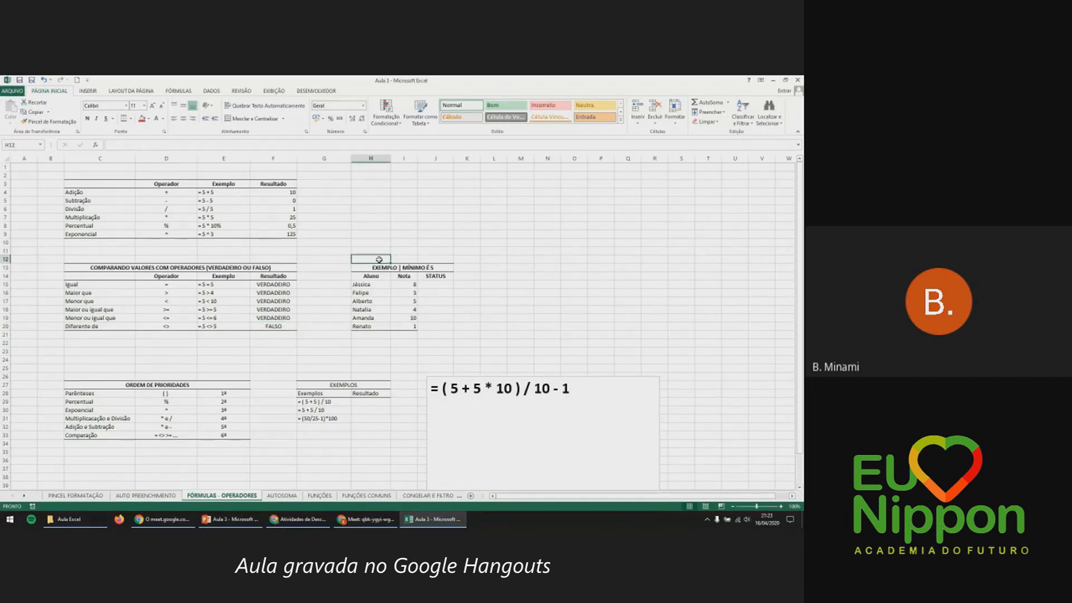
pyautogui.click(379, 267)
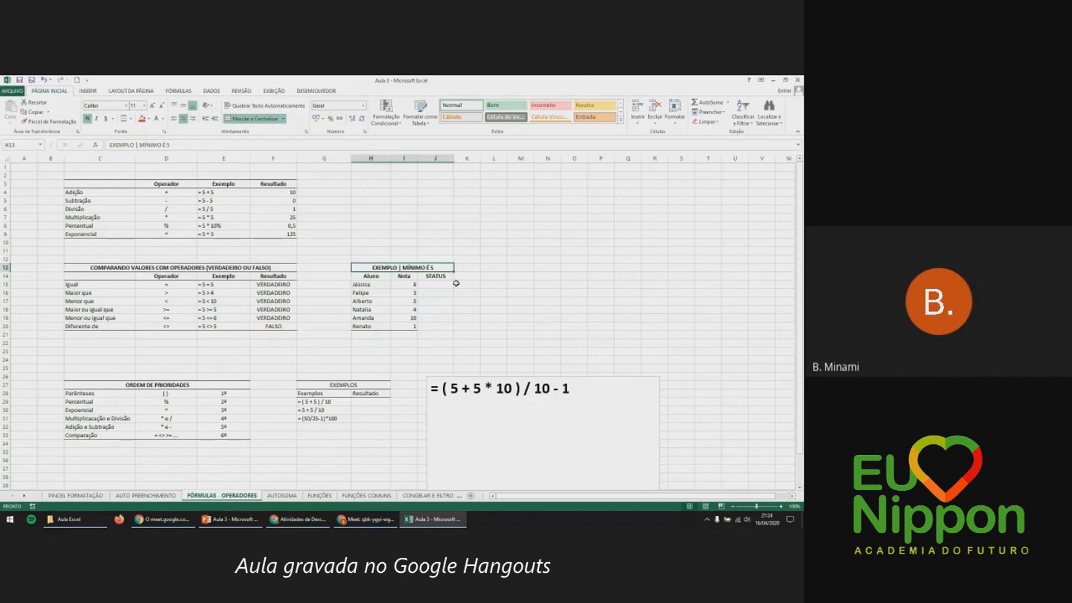
pyautogui.click(373, 287)
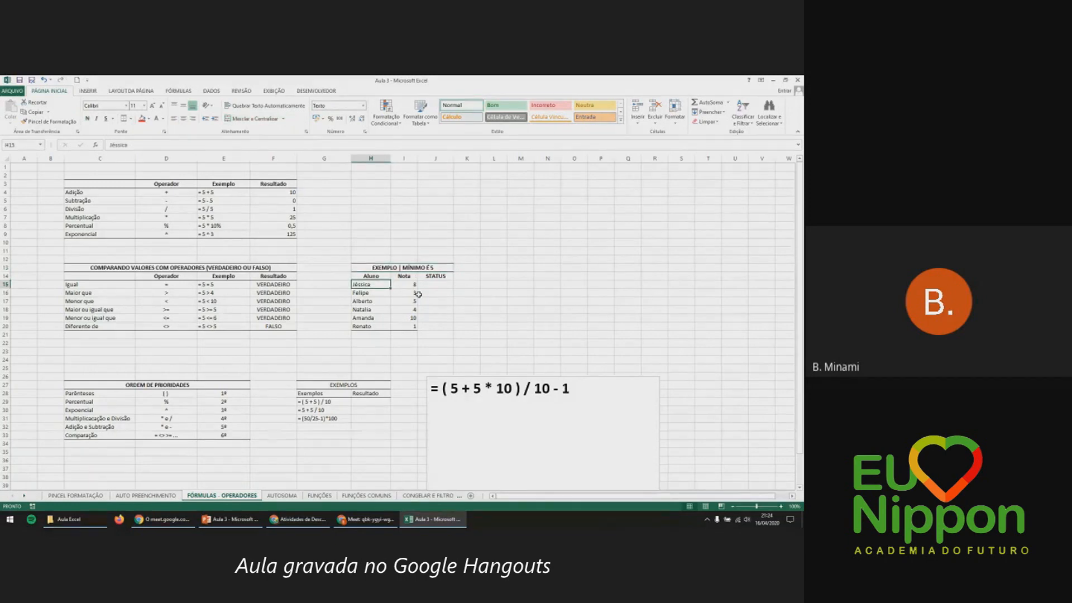
pyautogui.click(384, 291)
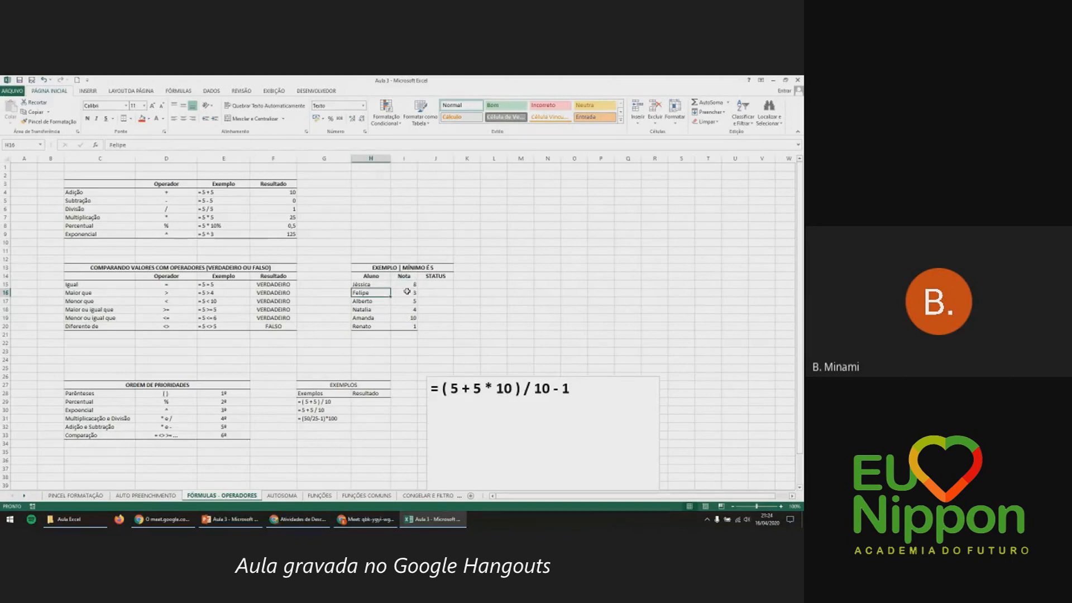
pyautogui.press('Down')
pyautogui.press('Down')
pyautogui.click(403, 306)
pyautogui.click(402, 318)
pyautogui.click(400, 326)
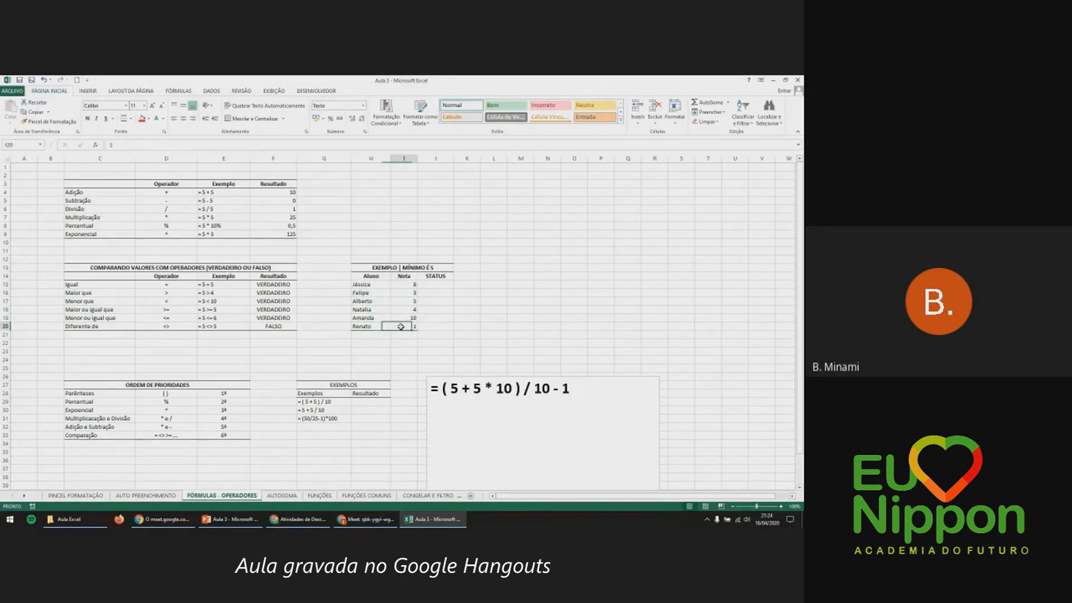
pyautogui.click(447, 283)
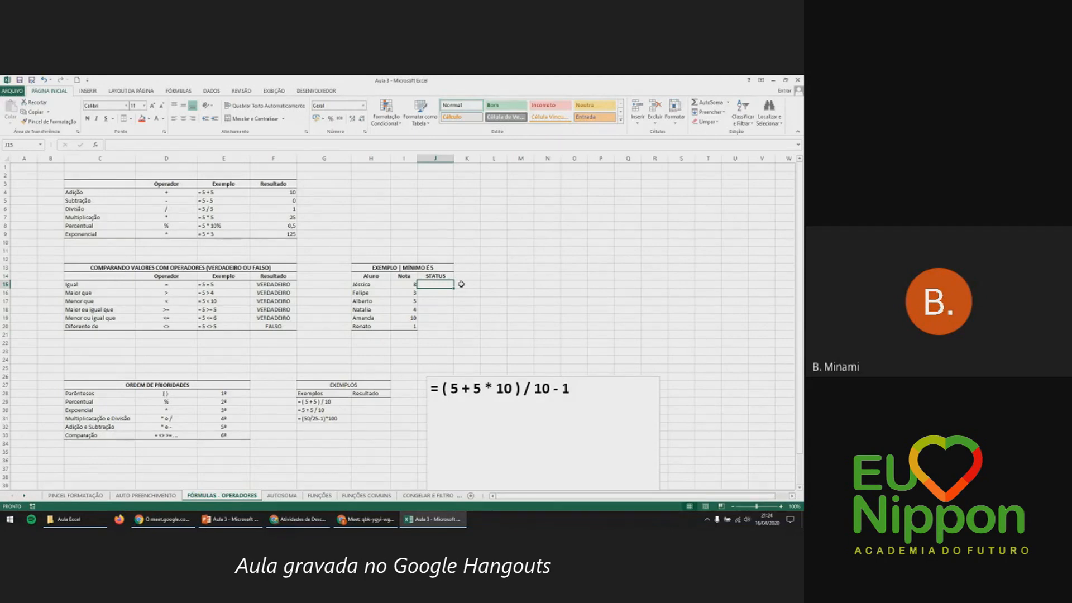
# Enter =I15>=5 in J15 to test the first student's Nota.
pyautogui.write('=')
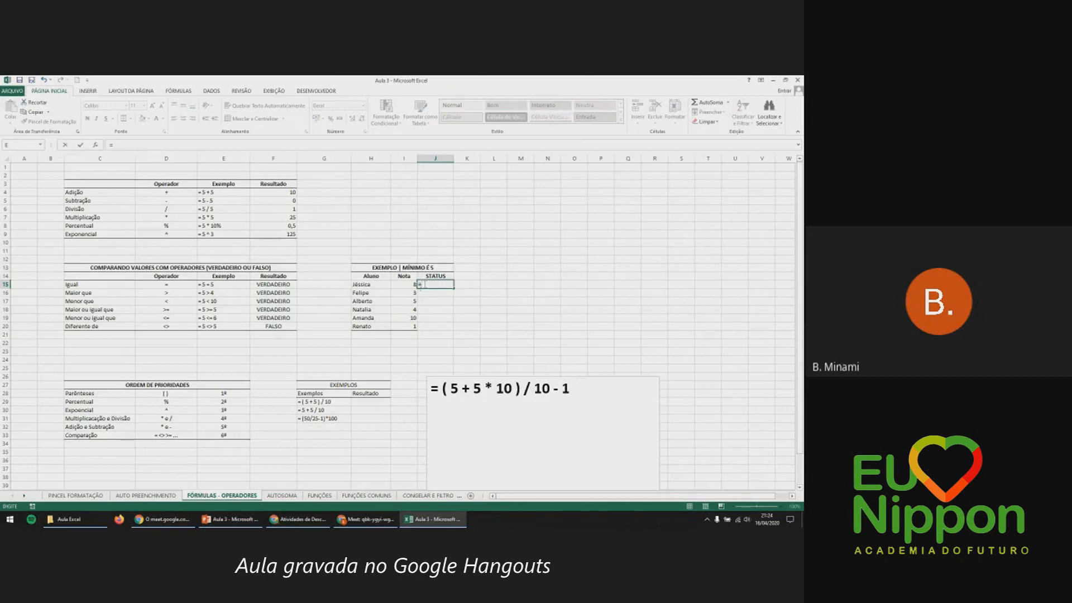
pyautogui.click(401, 285)
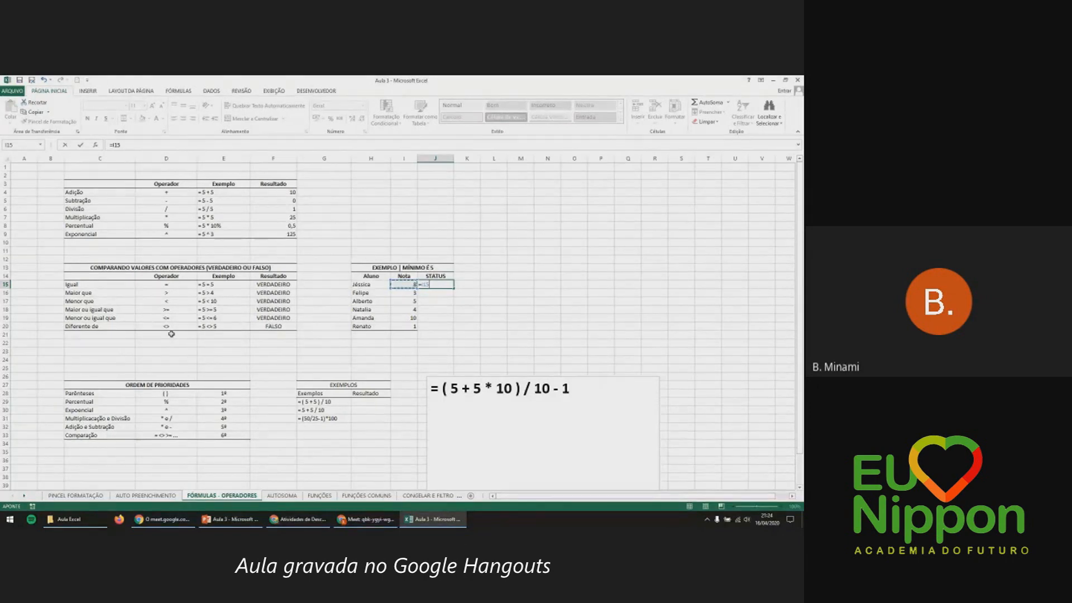
pyautogui.write('>')
pyautogui.write('5')
pyautogui.press('Return')
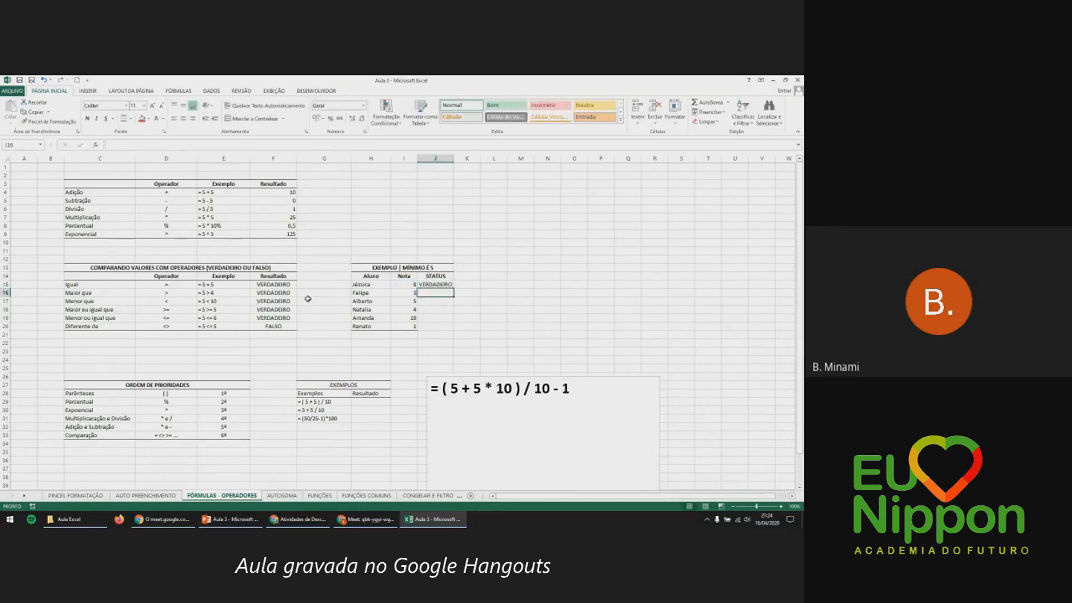
# Copy the status formula down to J20, giving three VERDADEIRO and three FALSO.
pyautogui.click(429, 284)
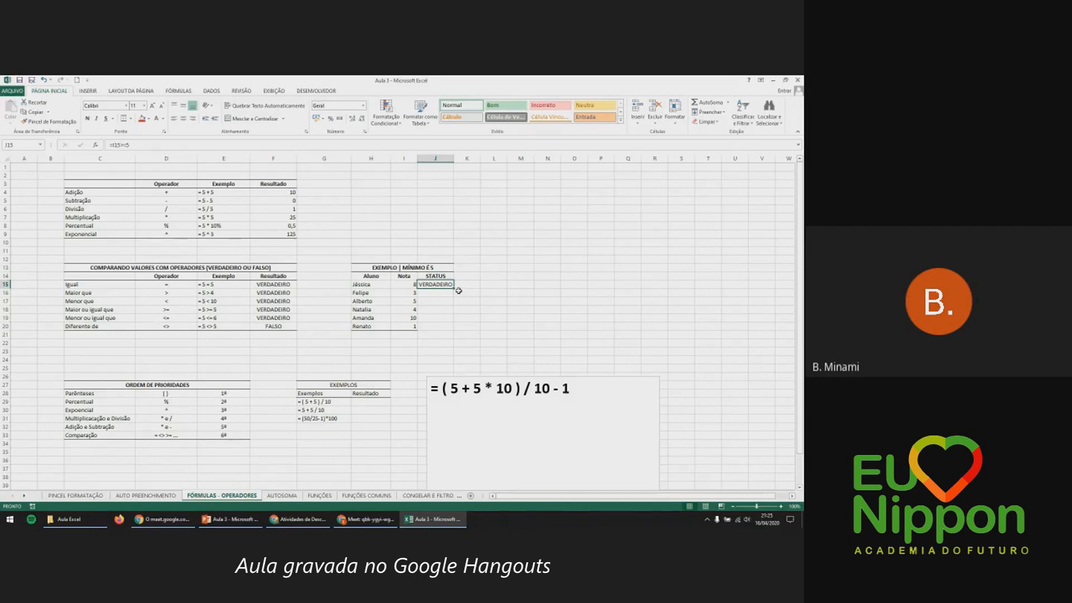
pyautogui.moveTo(455, 288)
pyautogui.mouseDown()
pyautogui.moveTo(457, 319)
pyautogui.moveTo(455, 288)
pyautogui.mouseUp()
pyautogui.doubleClick(455, 288)
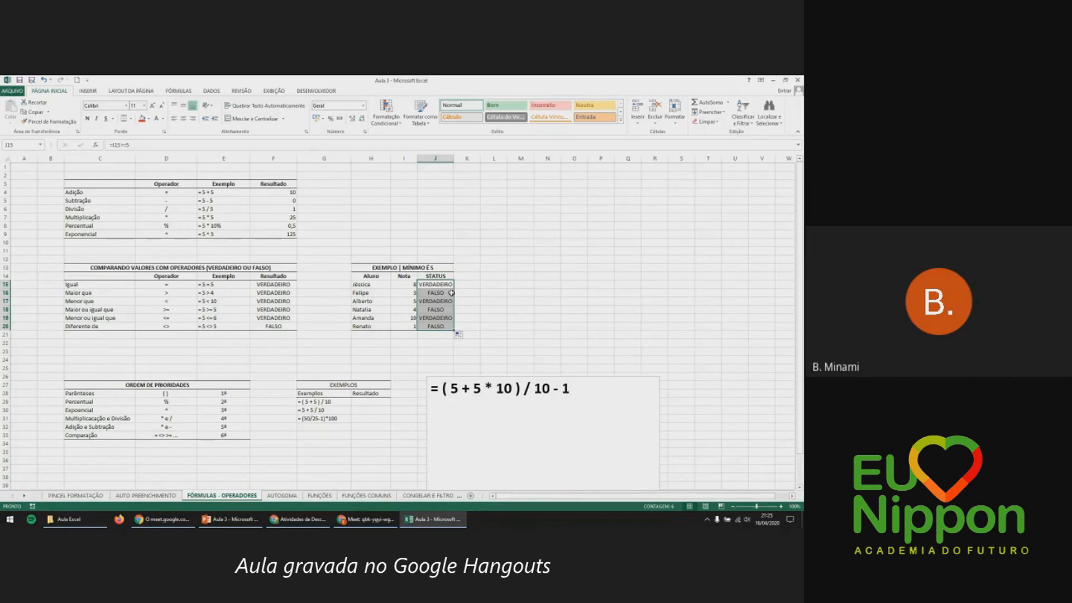
pyautogui.click(451, 292)
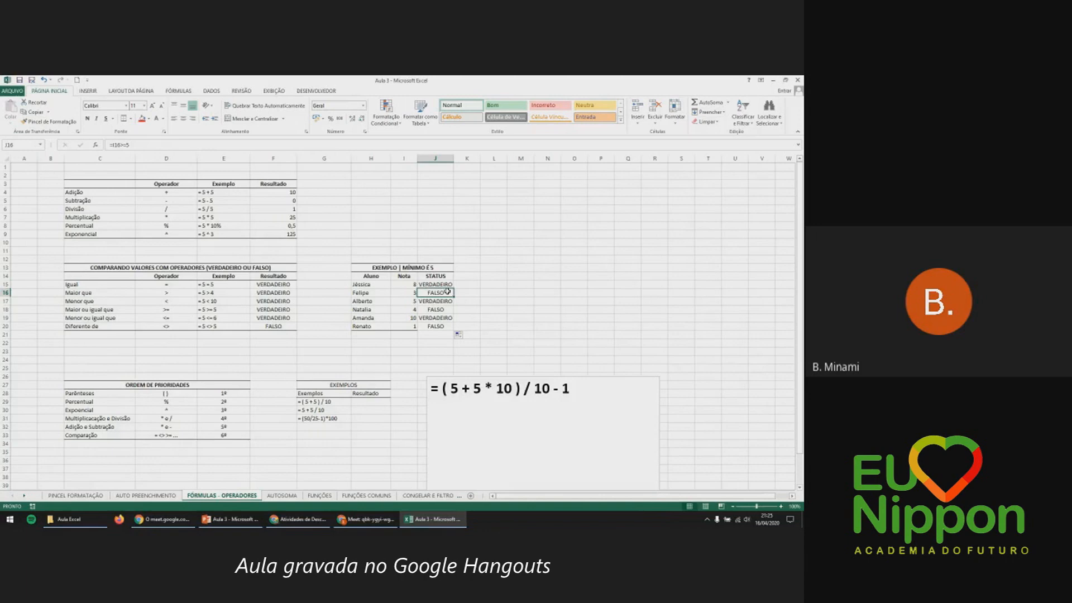
pyautogui.click(446, 284)
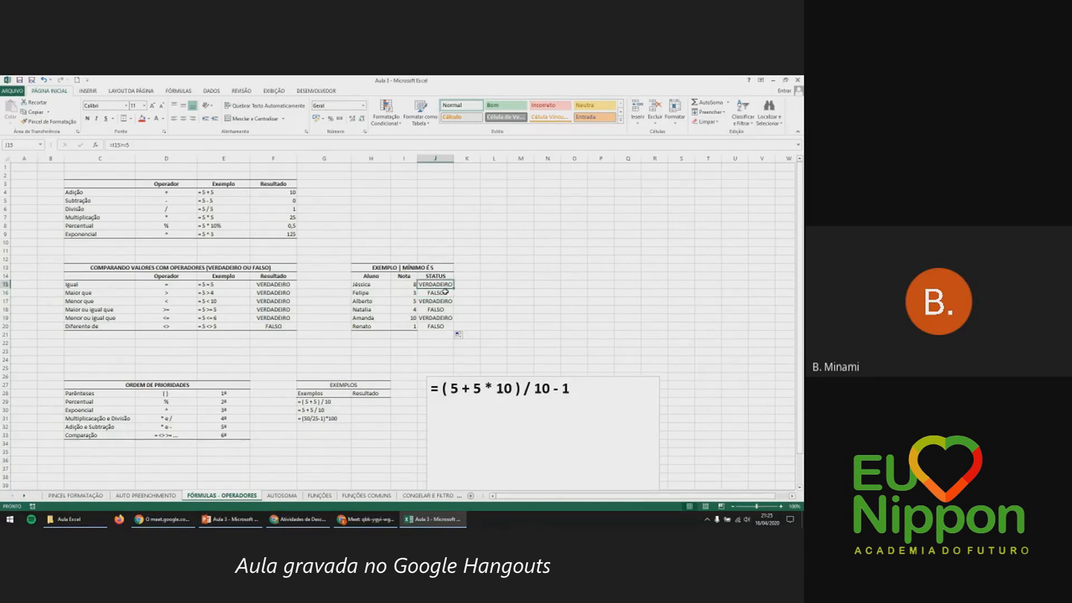
pyautogui.doubleClick(445, 291)
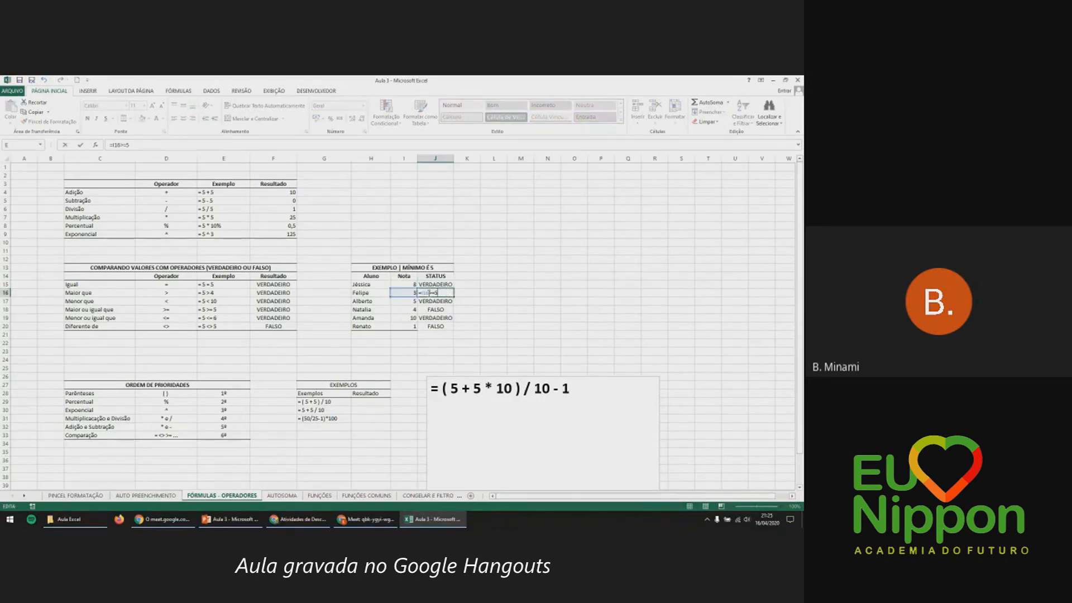
pyautogui.press('Escape')
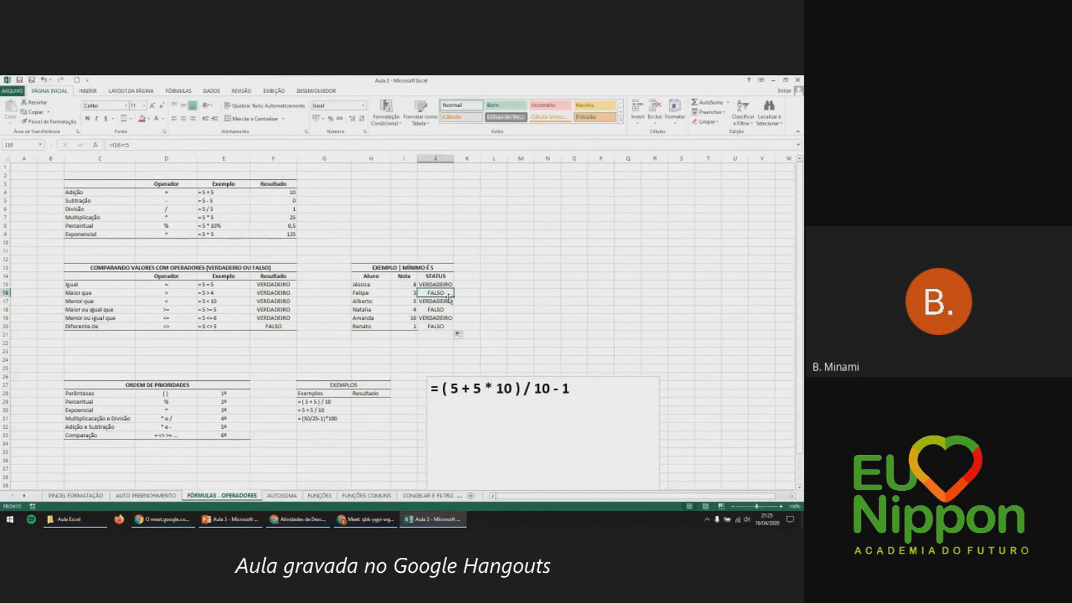
pyautogui.click(401, 293)
pyautogui.click(379, 293)
pyautogui.click(401, 293)
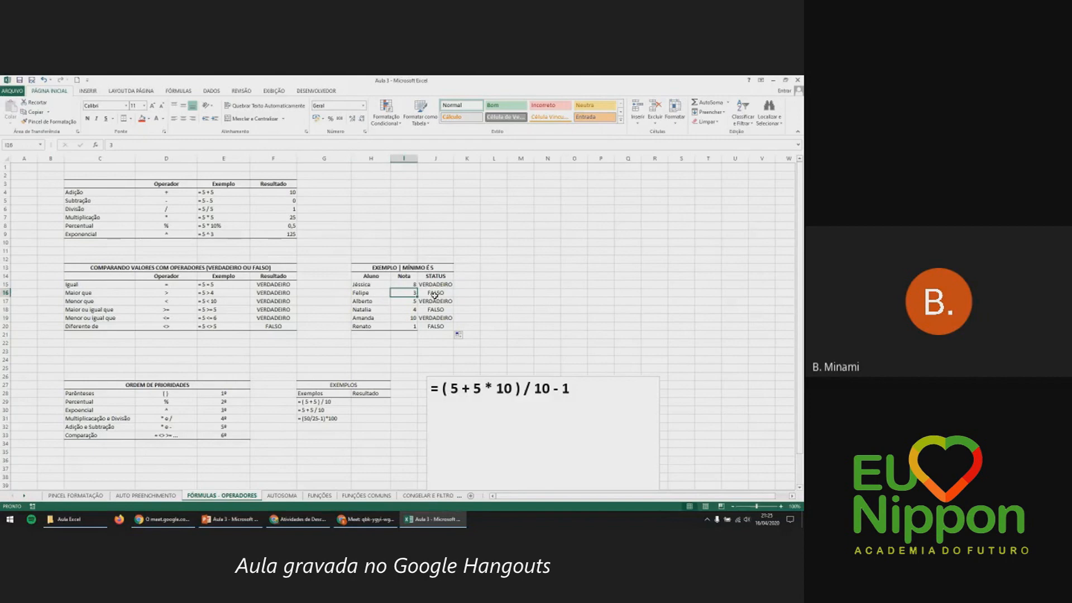
pyautogui.click(435, 293)
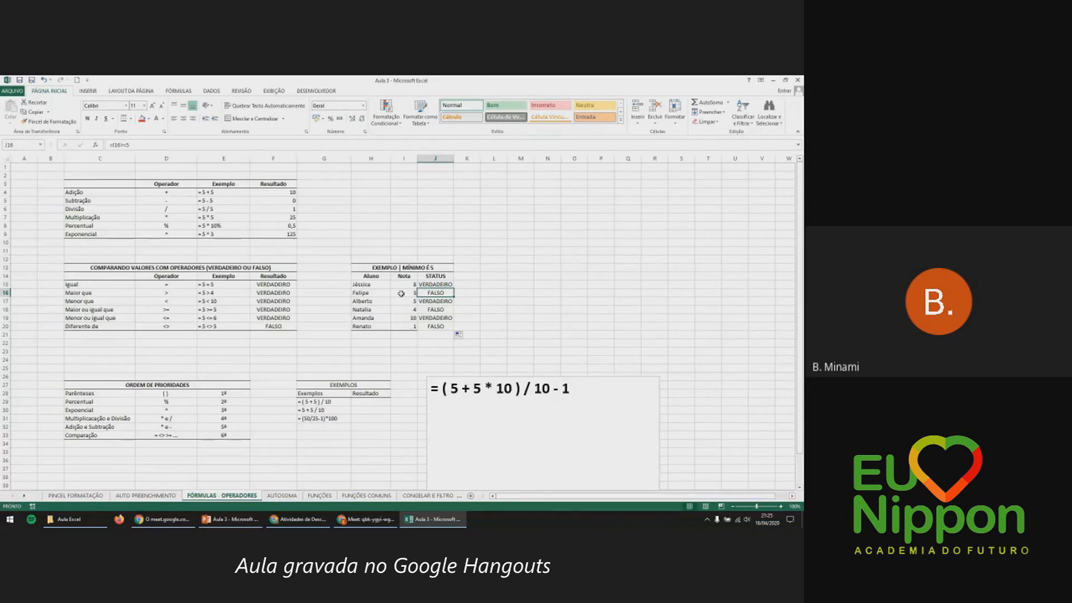
pyautogui.moveTo(380, 284); pyautogui.dragTo(375, 366)
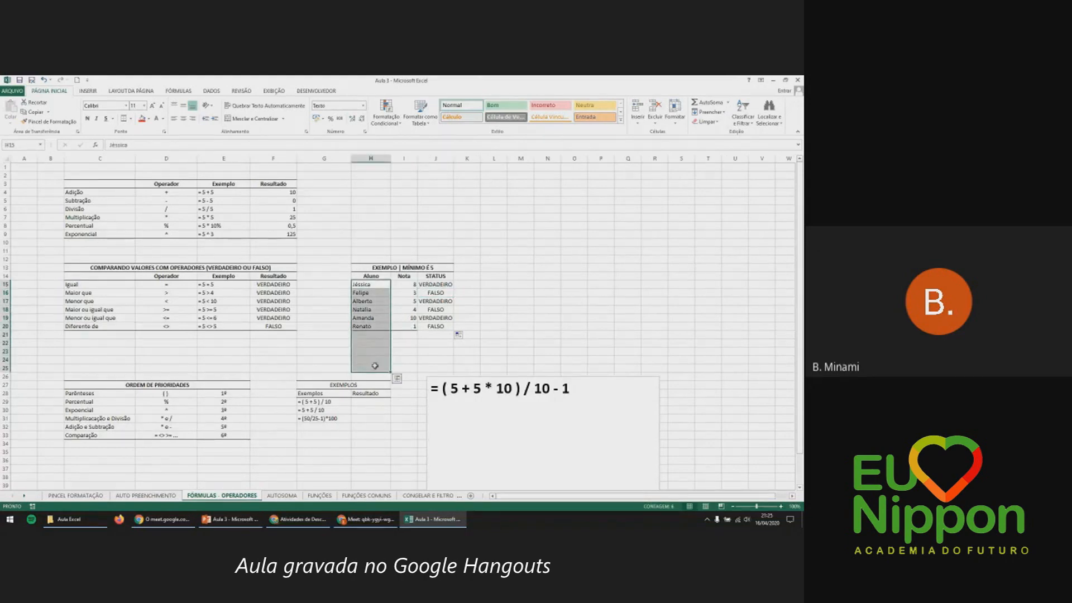
pyautogui.click(409, 344)
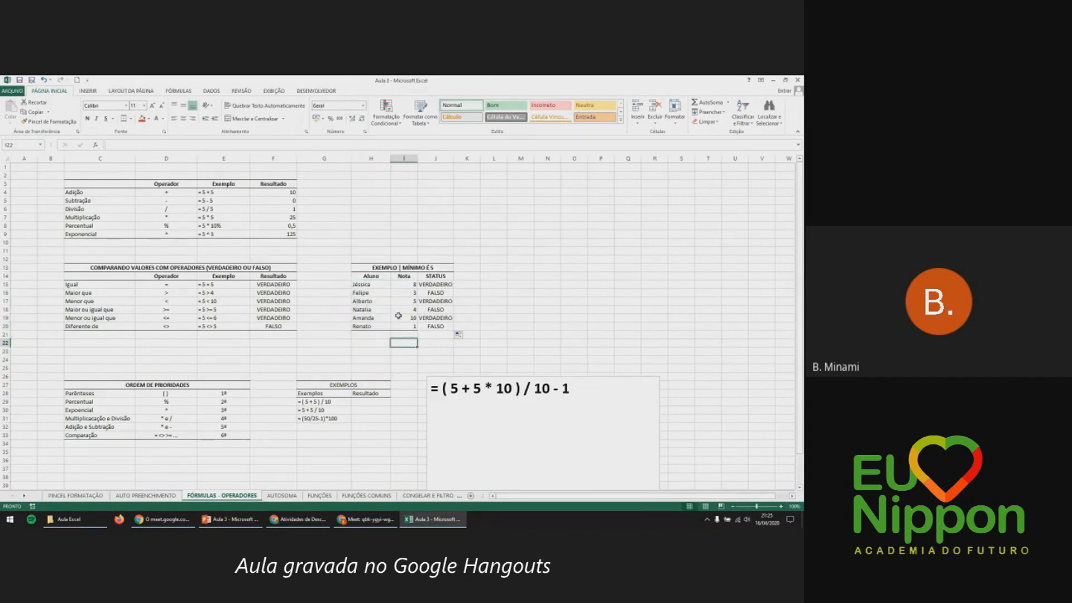
pyautogui.moveTo(380, 293); pyautogui.dragTo(402, 293)
pyautogui.click(435, 284)
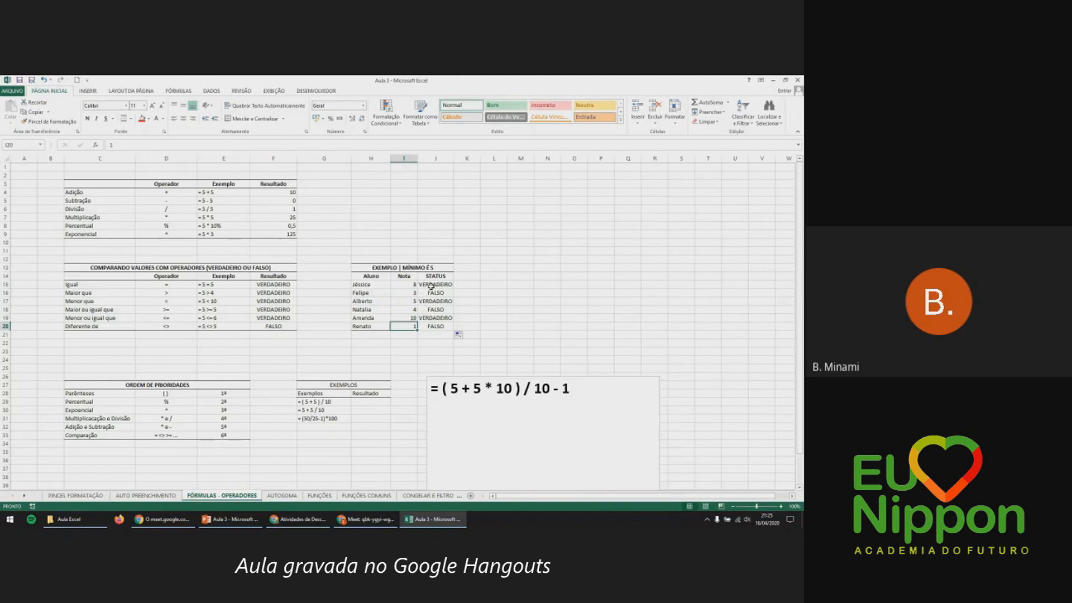
pyautogui.press('Down')
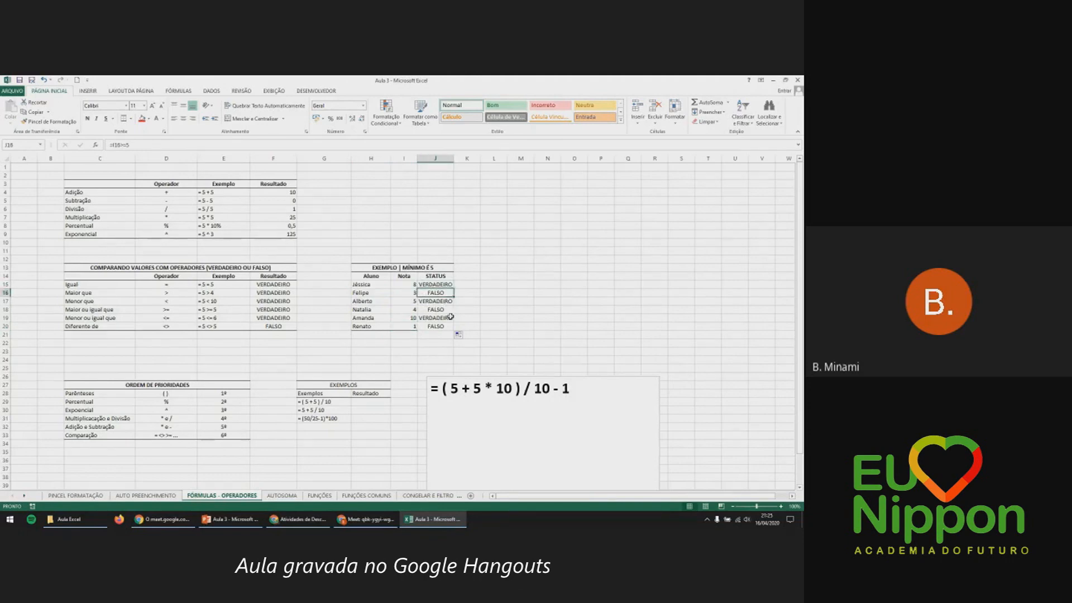
# Fill the rows of the three FALSO students (grades 3, 4 and 1) with red.
pyautogui.moveTo(380, 292); pyautogui.dragTo(418, 292)
pyautogui.click(142, 118)
pyautogui.click(538, 358)
pyautogui.moveTo(366, 310); pyautogui.dragTo(434, 327)
pyautogui.click(141, 119)
pyautogui.click(384, 328)
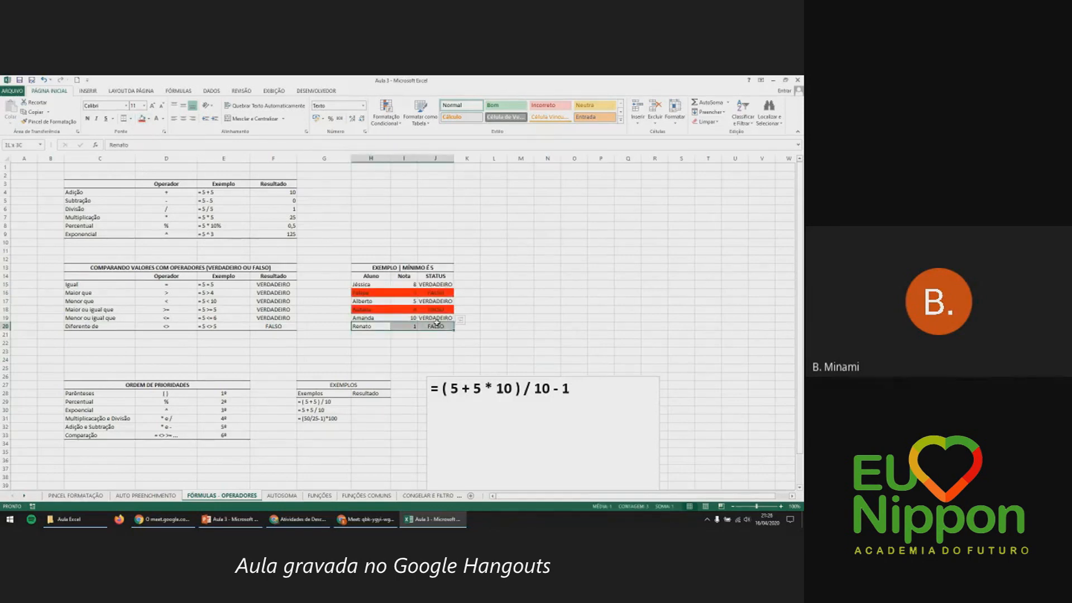
pyautogui.click(142, 118)
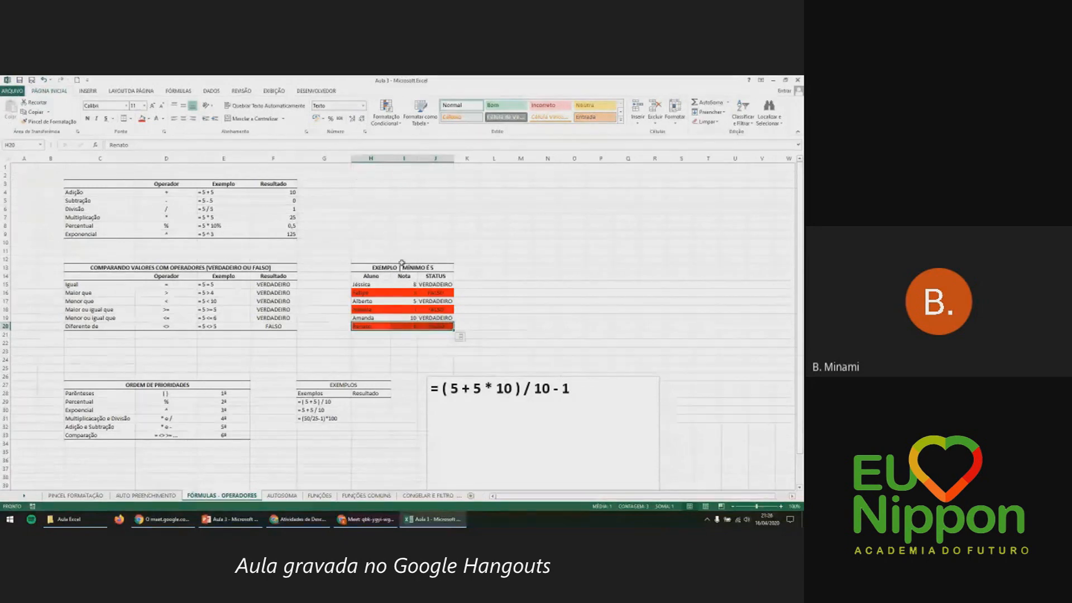
pyautogui.click(407, 345)
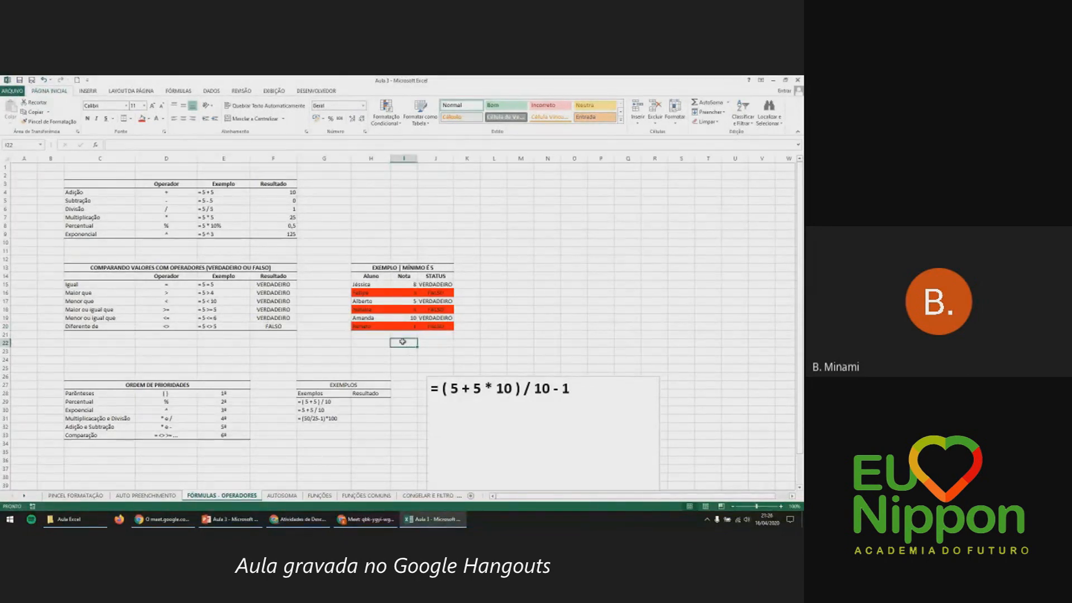
pyautogui.scroll(-2, 402, 341)
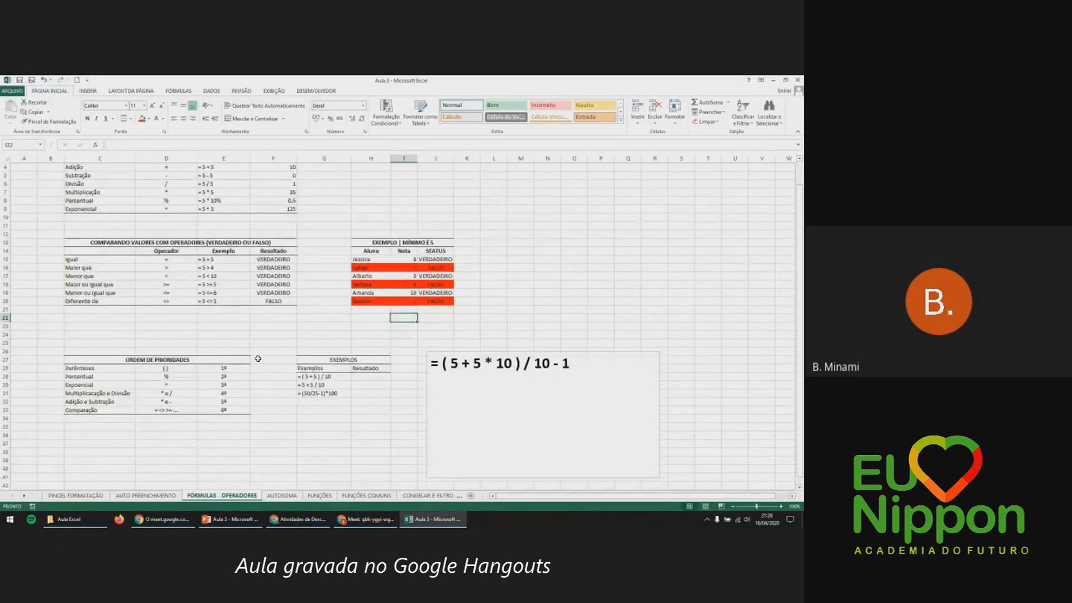
pyautogui.click(166, 335)
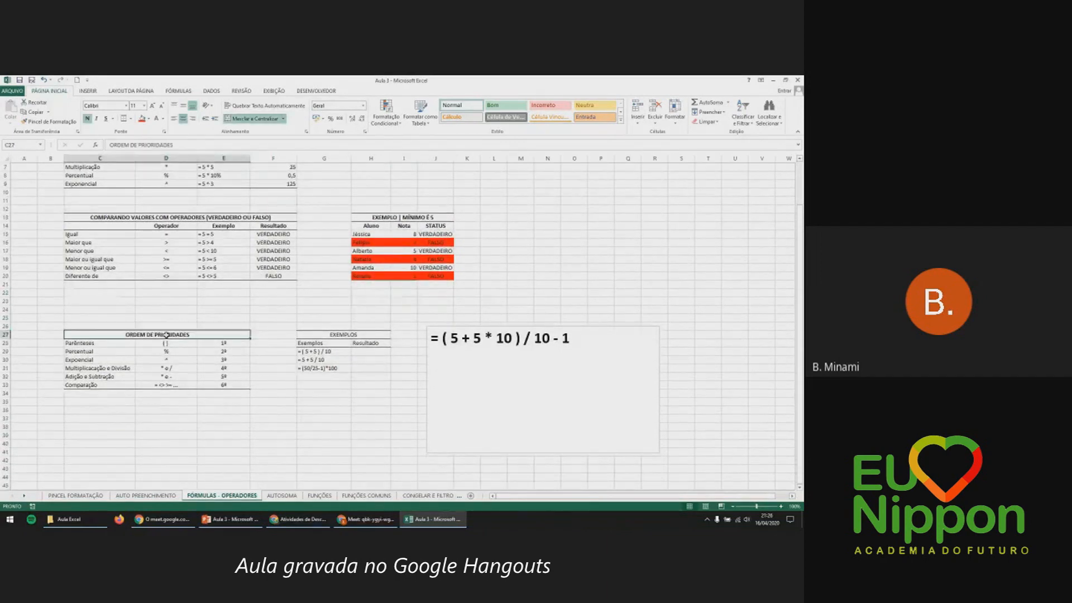
pyautogui.scroll(-1, 173, 337)
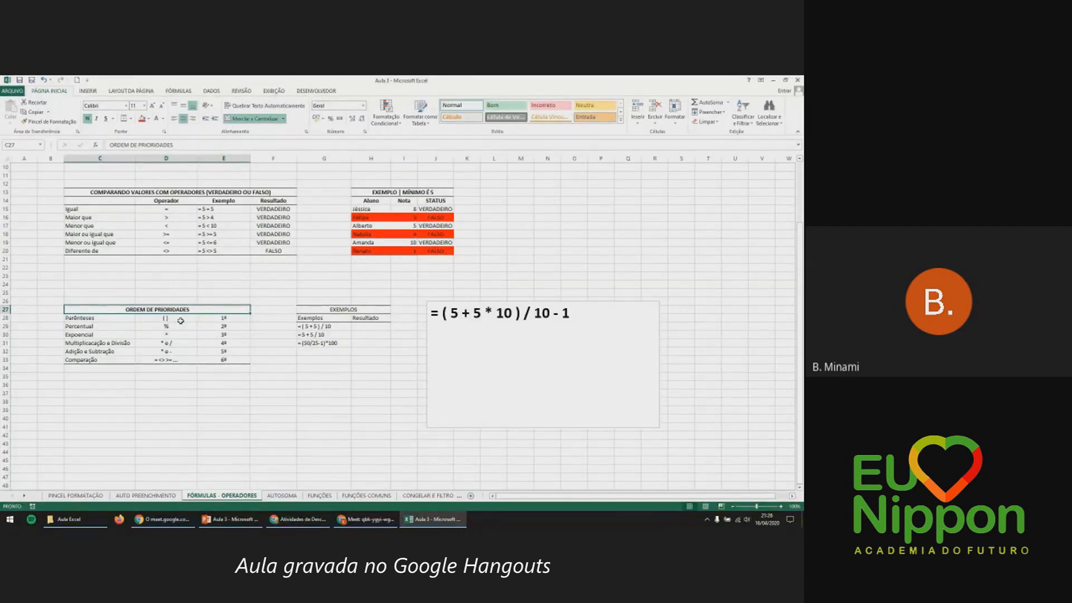
pyautogui.click(180, 320)
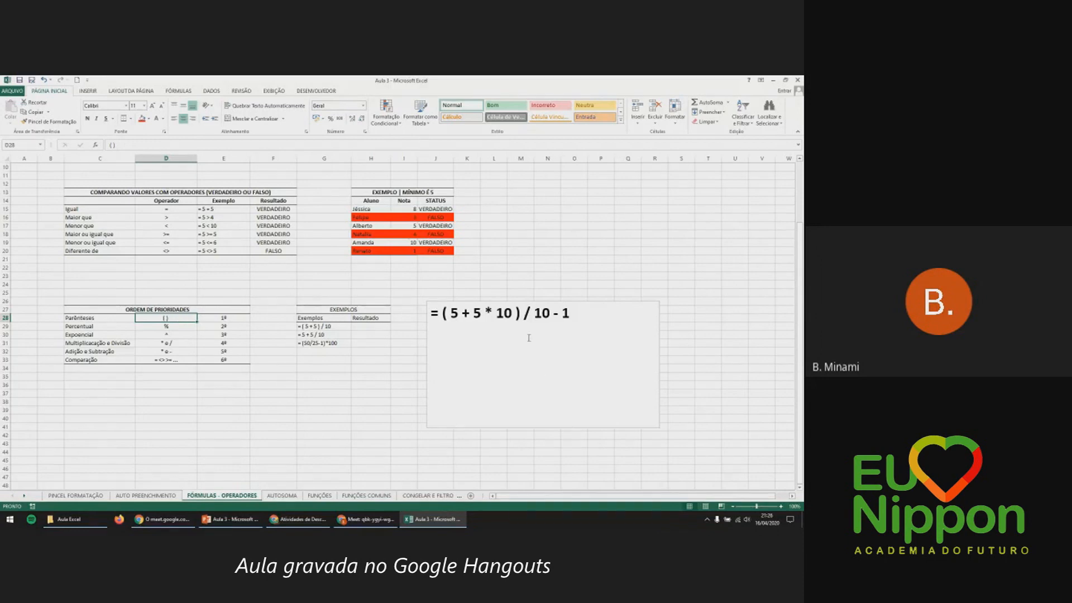
pyautogui.click(528, 379)
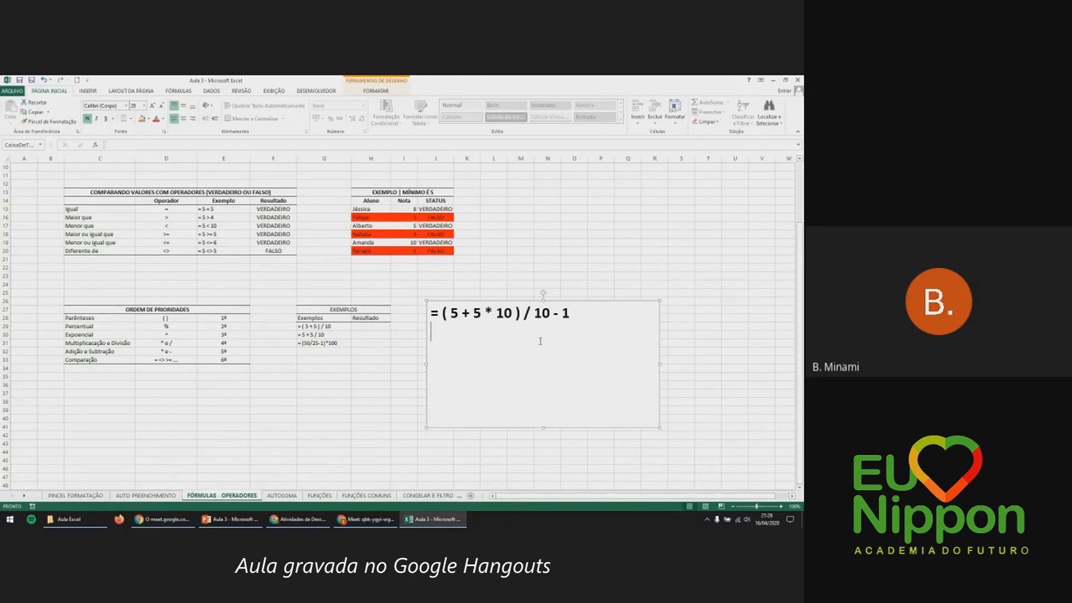
pyautogui.moveTo(449, 311); pyautogui.dragTo(513, 302)
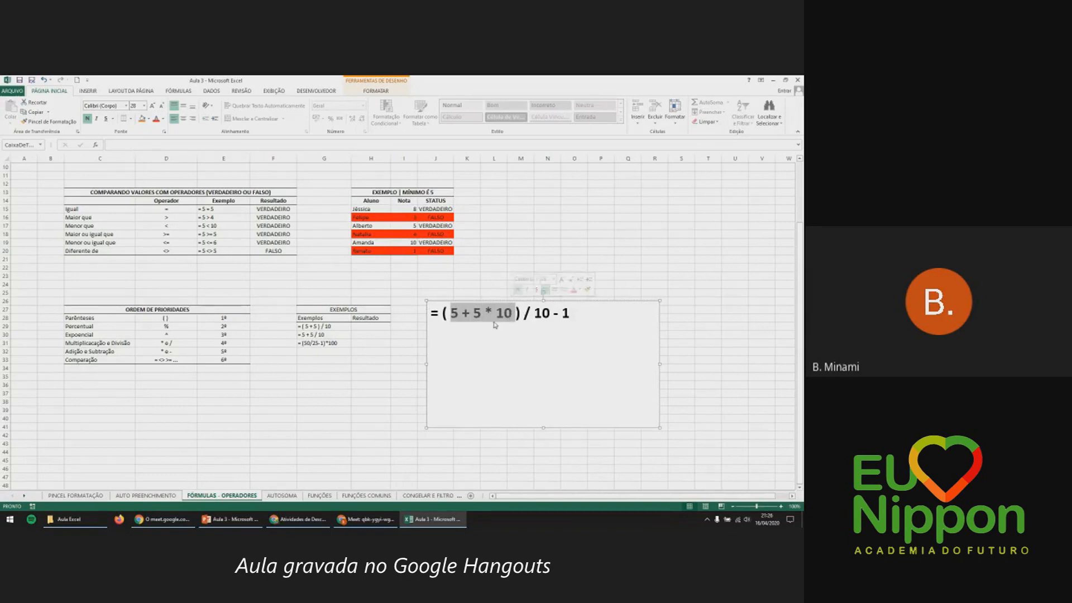
pyautogui.click(218, 334)
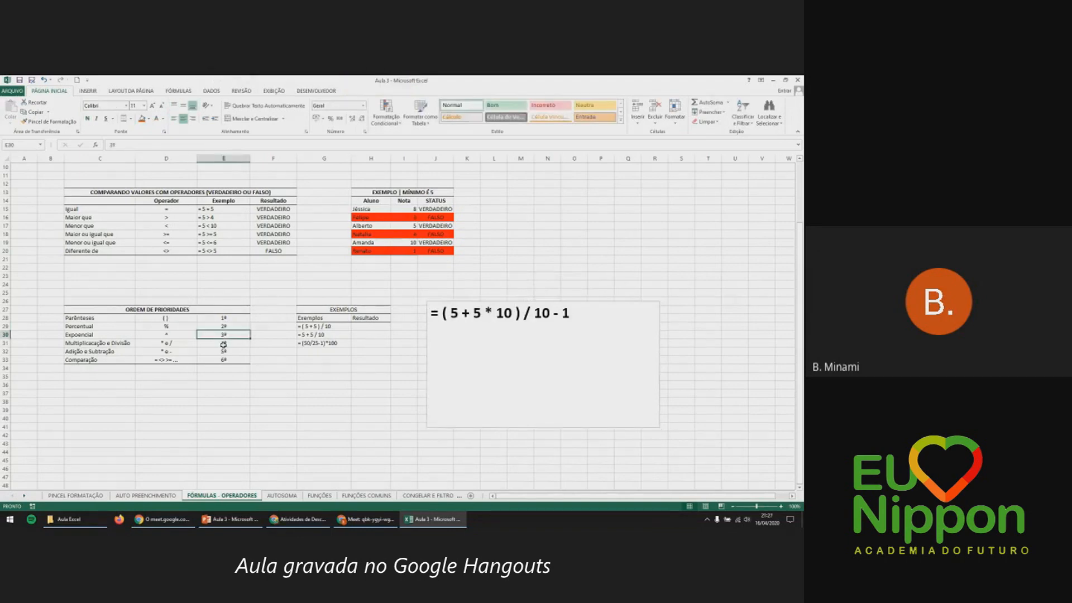
pyautogui.click(139, 327)
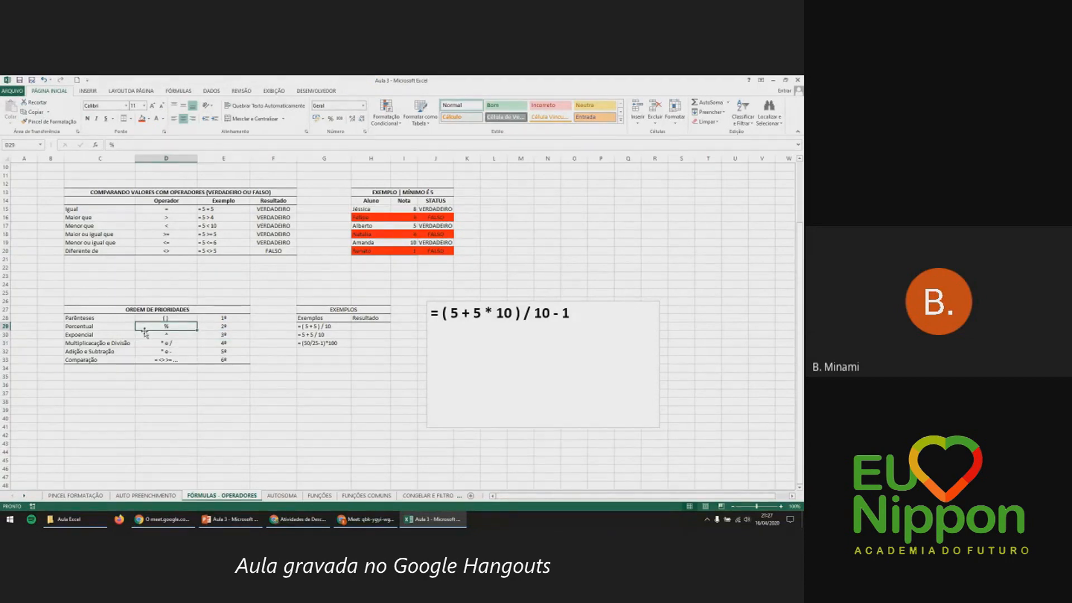
pyautogui.click(145, 333)
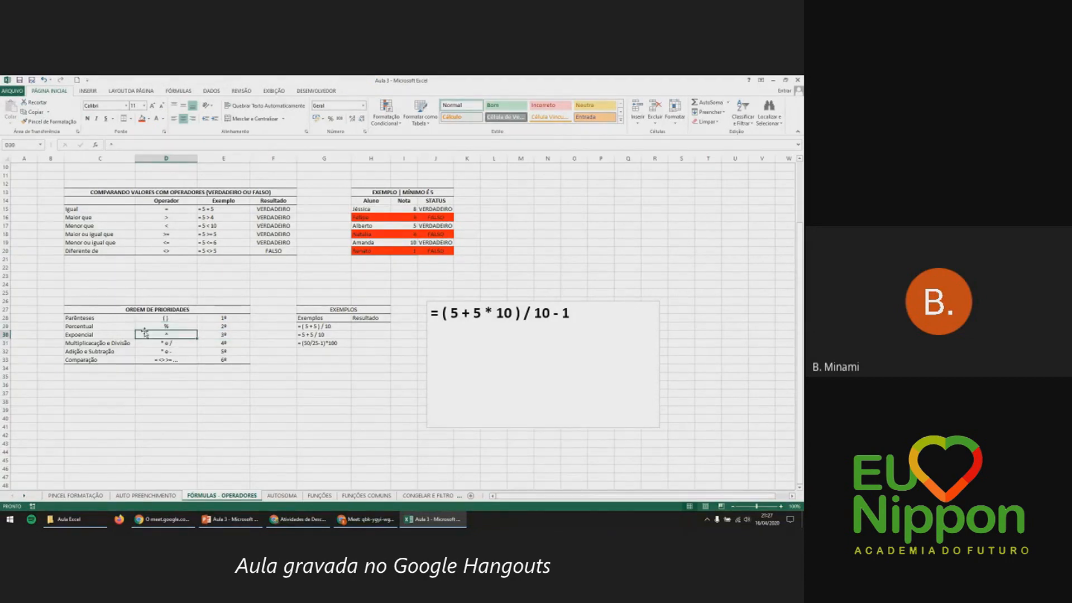
pyautogui.press('Down')
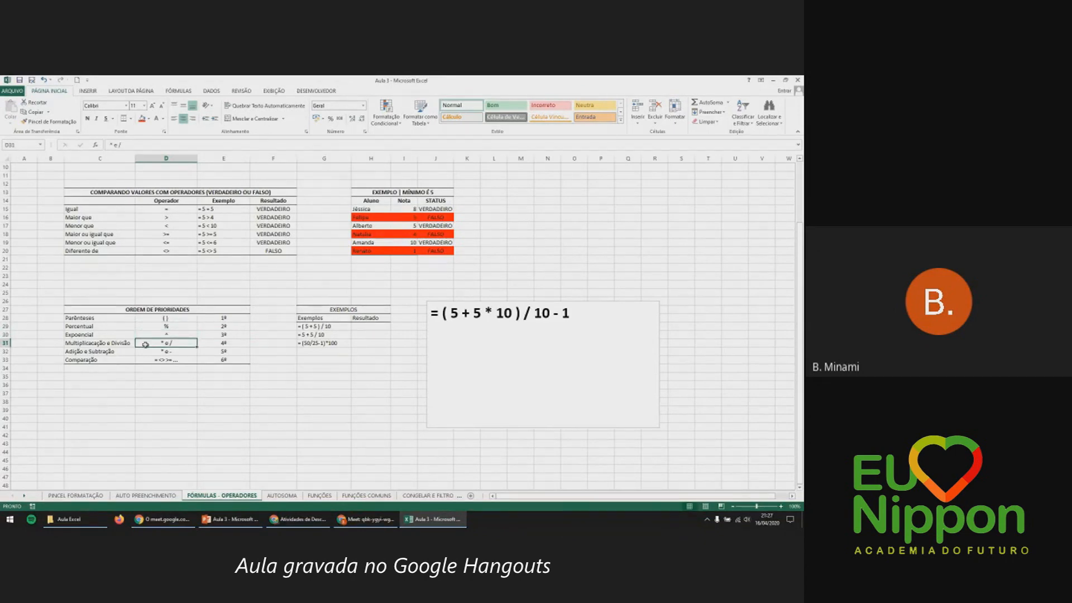
pyautogui.press('Down')
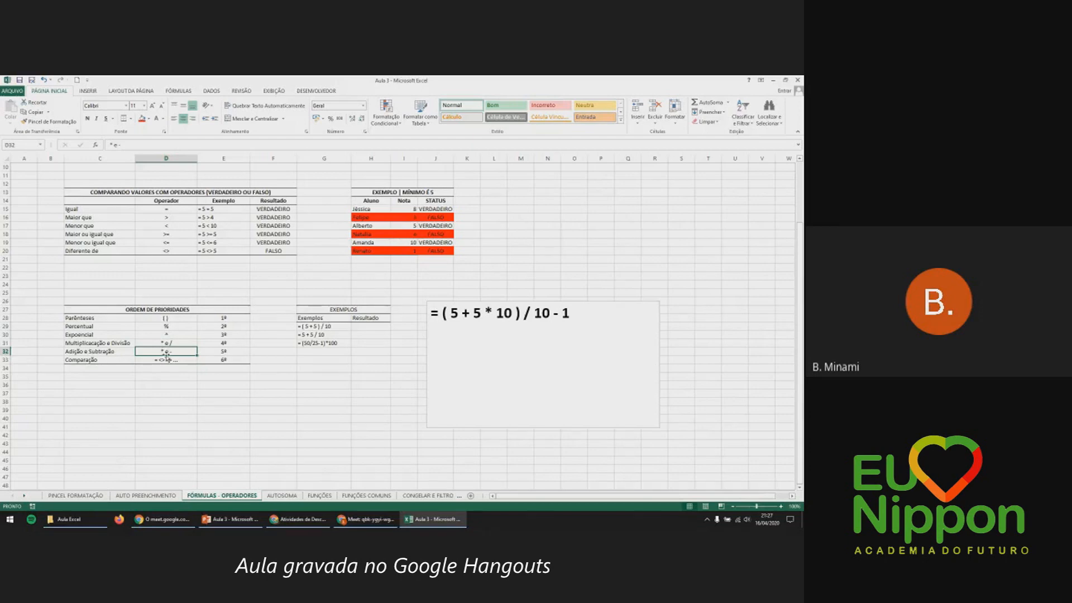
pyautogui.doubleClick(162, 350)
# Change the Adição e Subtração operator entry from '* e -' to '+ e -', clearing the formula warnings.
pyautogui.click(199, 355)
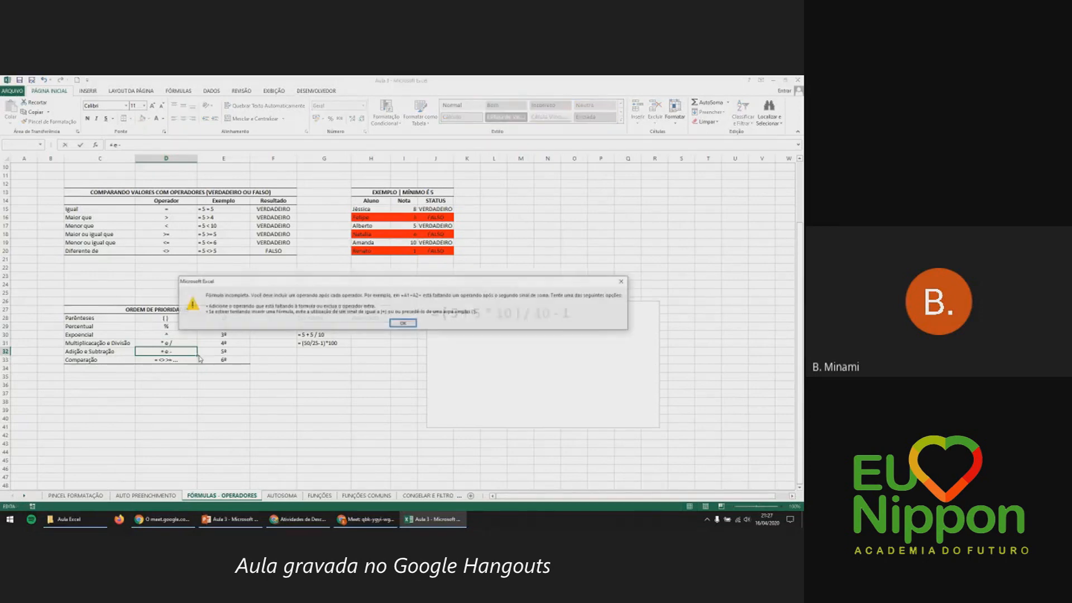
pyautogui.click(622, 281)
pyautogui.press('Escape')
pyautogui.write('+ e -')
pyautogui.press('Return')
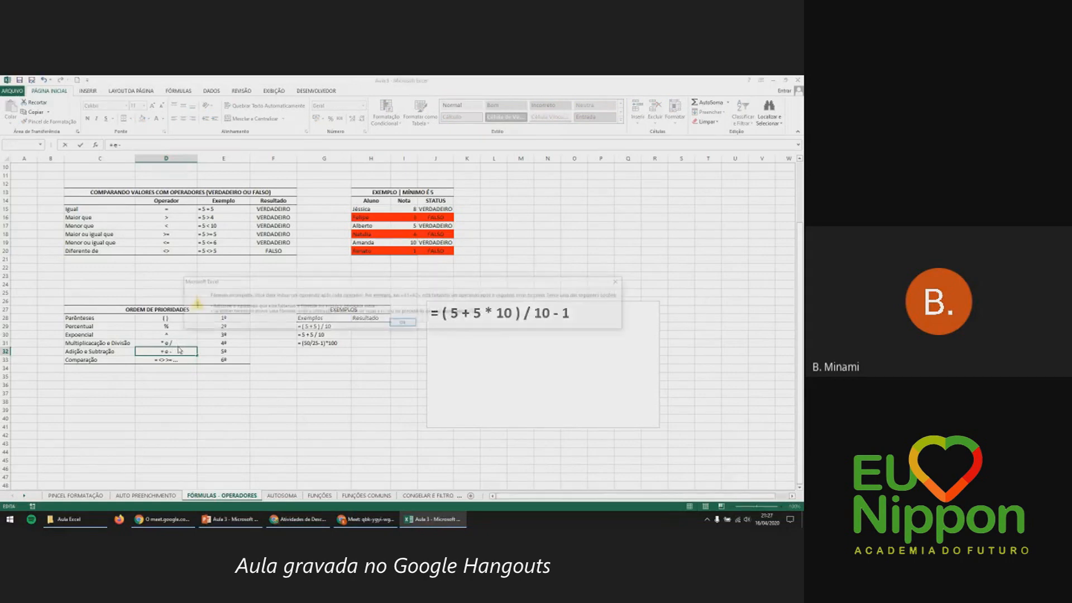
pyautogui.click(396, 323)
pyautogui.press('Escape')
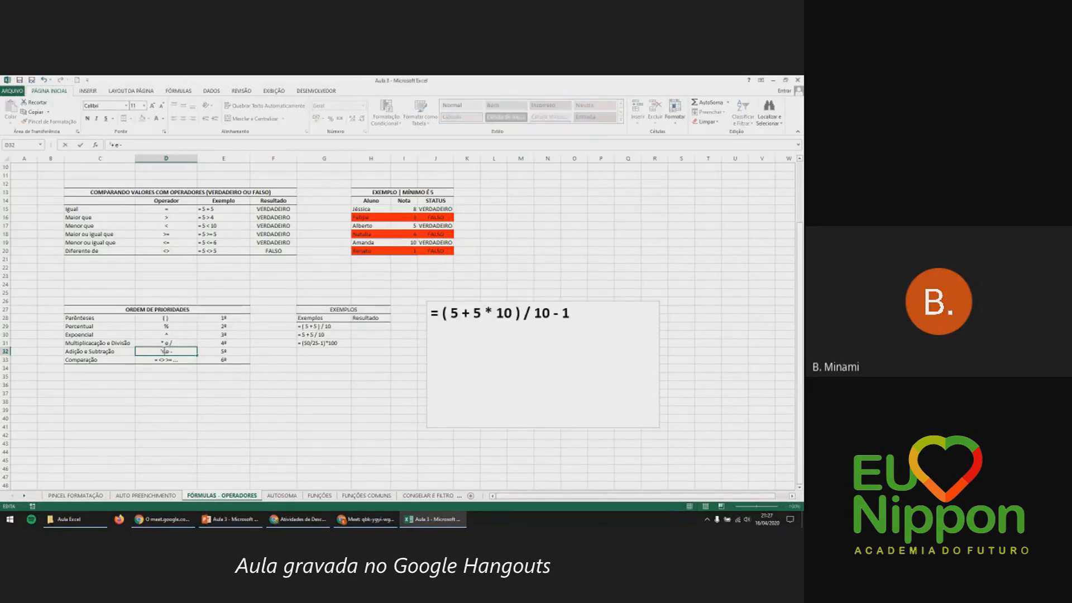
pyautogui.click(164, 350)
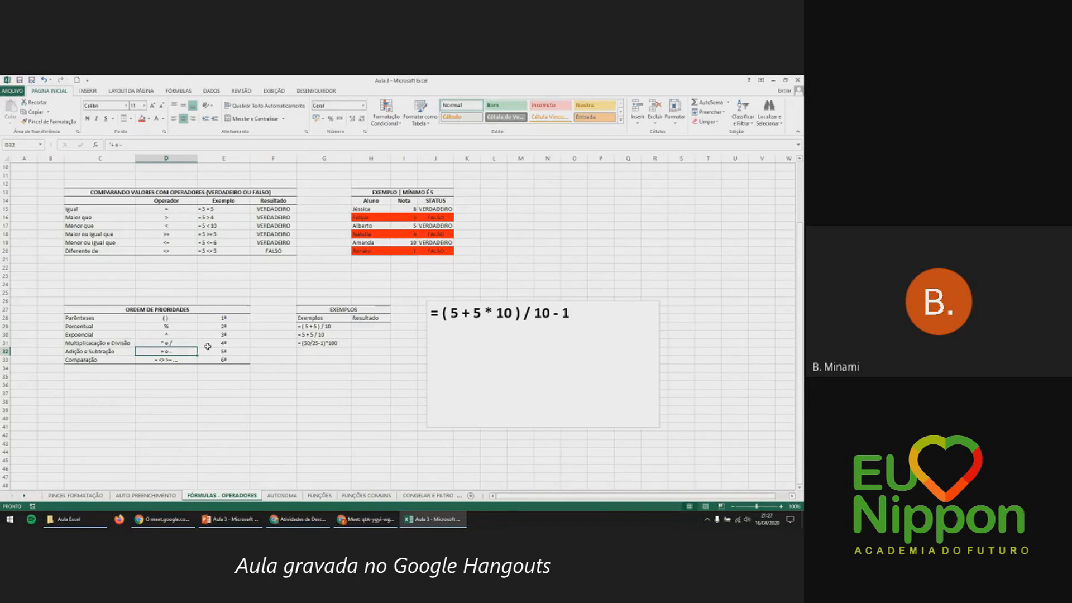
pyautogui.click(175, 359)
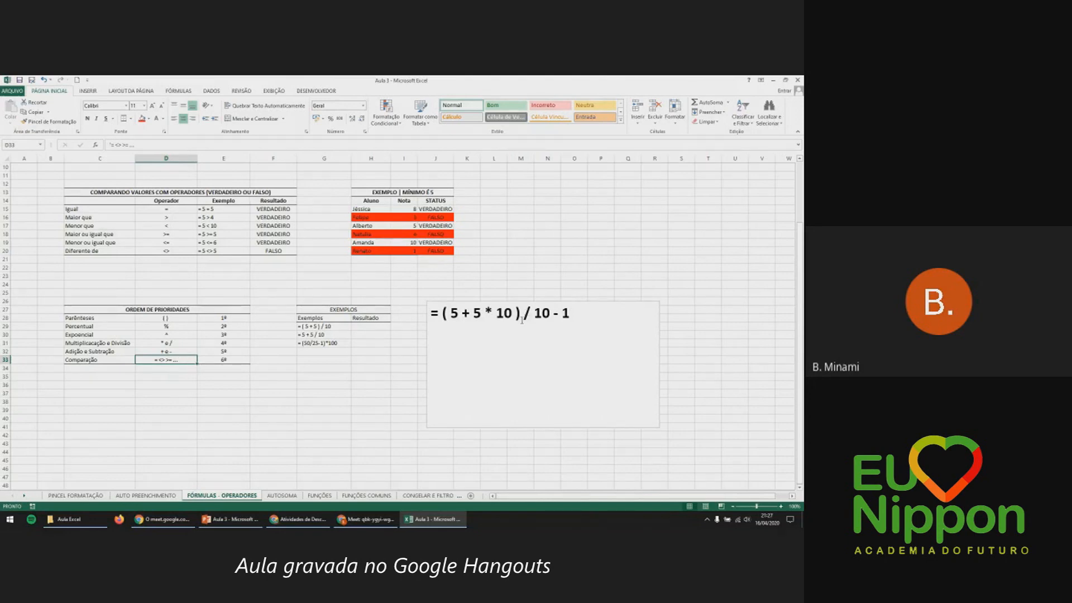
pyautogui.click(593, 315)
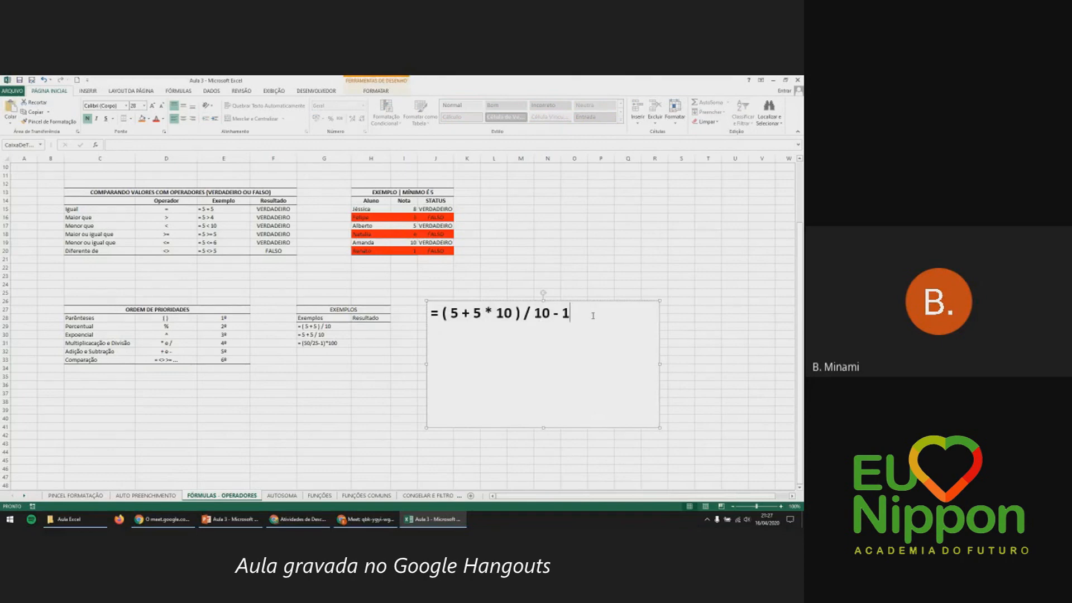
# Try pasting the formula line, undo it, and relate the parenthesised part to the priority table.
pyautogui.click(10, 124)
pyautogui.click(35, 144)
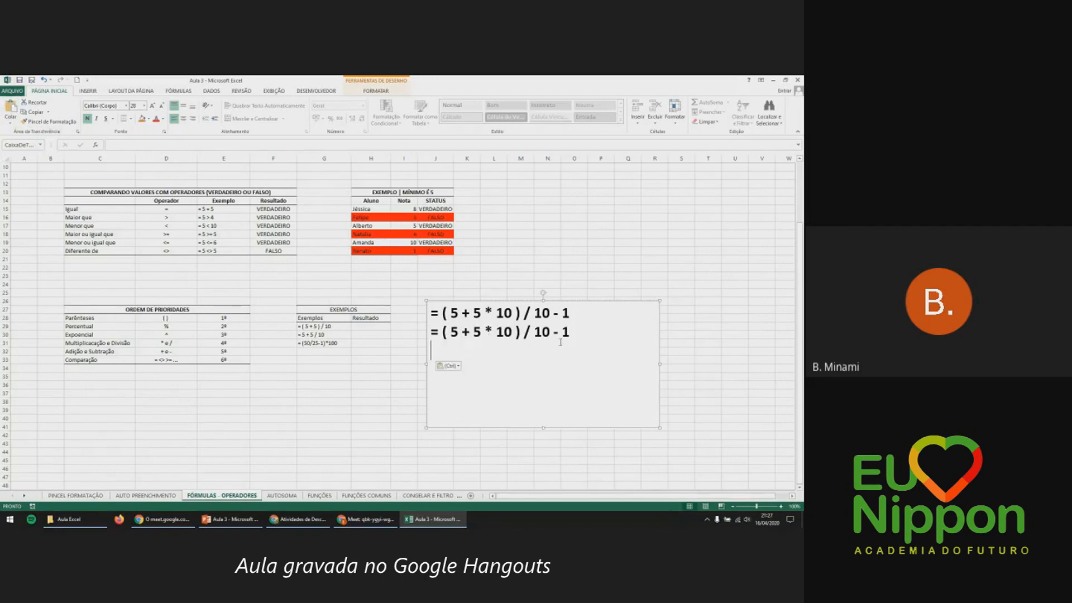
pyautogui.hotkey('ctrl', 'z')
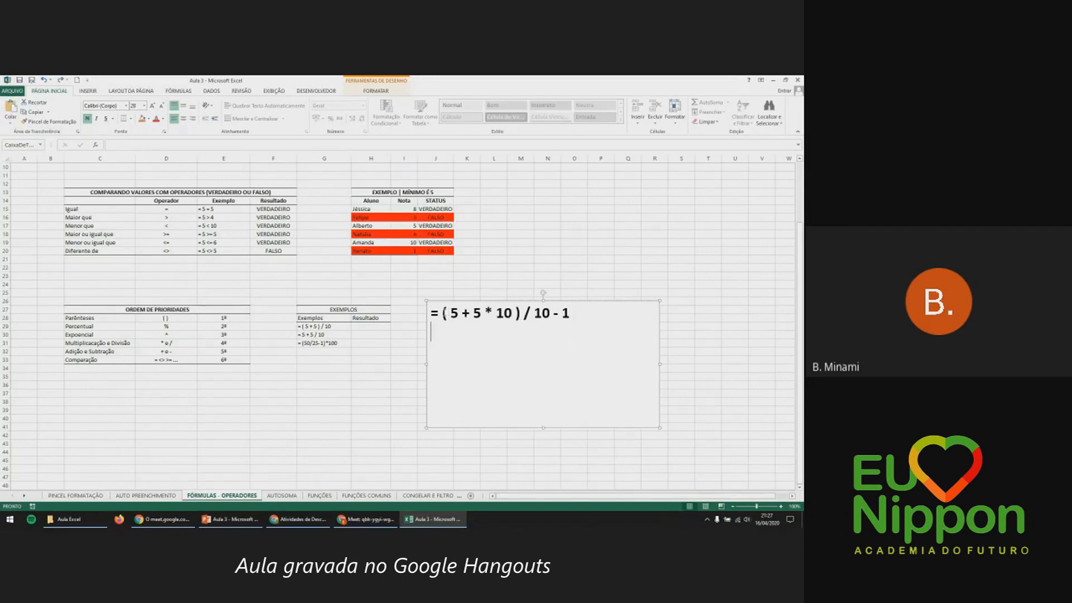
pyautogui.moveTo(444, 313); pyautogui.dragTo(515, 313)
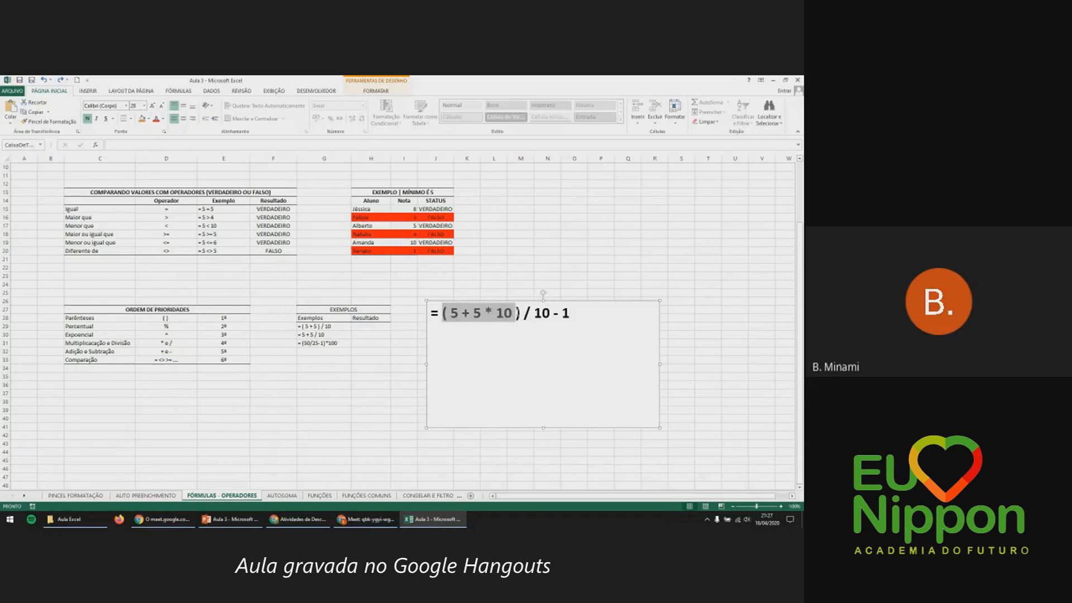
pyautogui.click(218, 321)
pyautogui.click(178, 317)
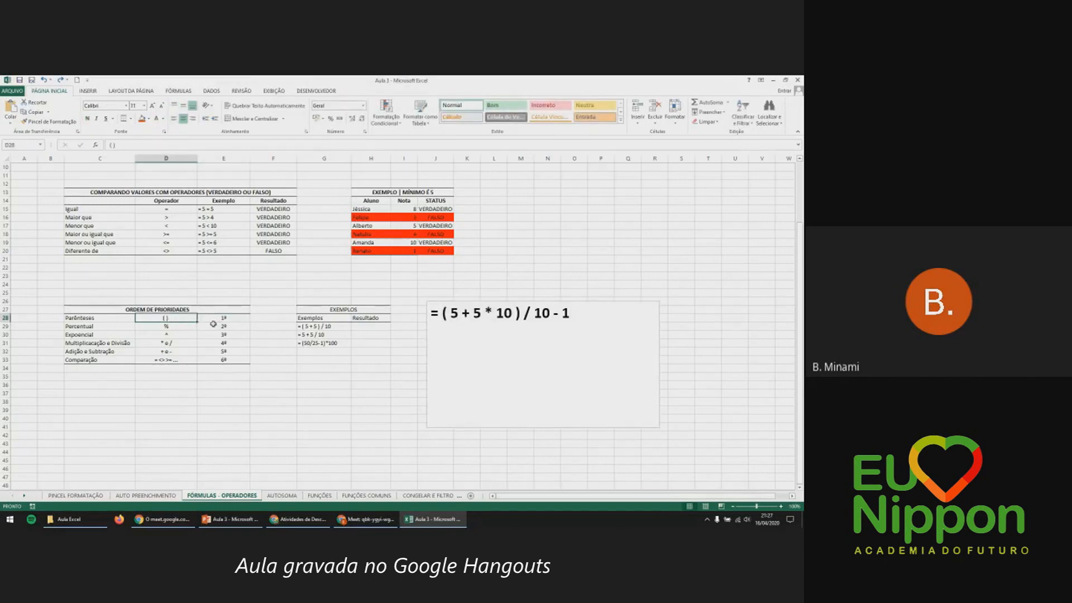
# Highlight 5 * 10 against the priority rows, then paste = ( 5 + 5 * 10 ) / 10 - 1 as line two.
pyautogui.click(557, 332)
pyautogui.moveTo(451, 312); pyautogui.dragTo(514, 312)
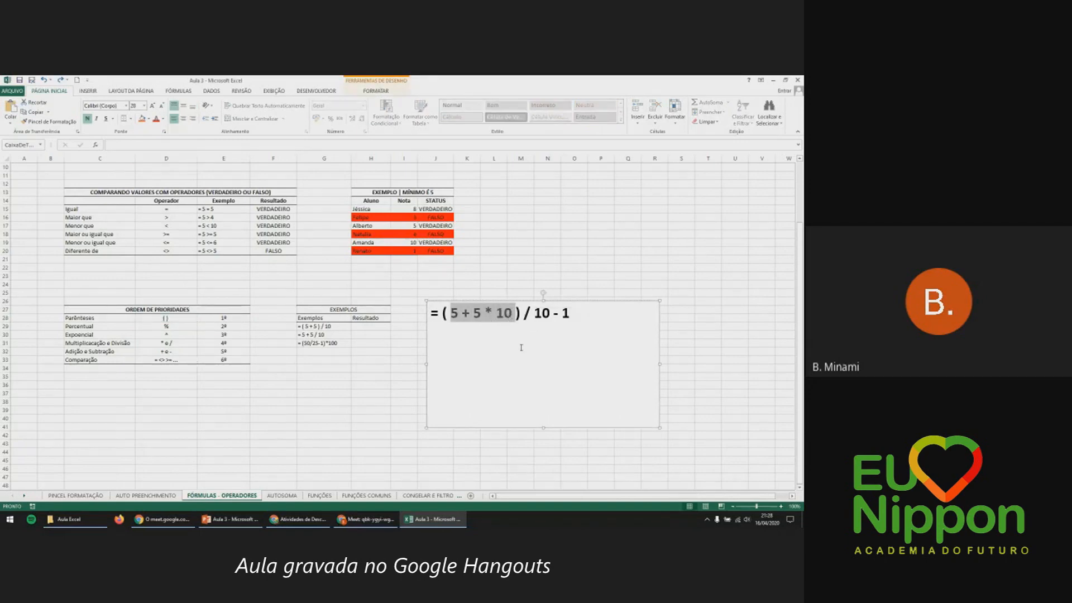
pyautogui.click(491, 313)
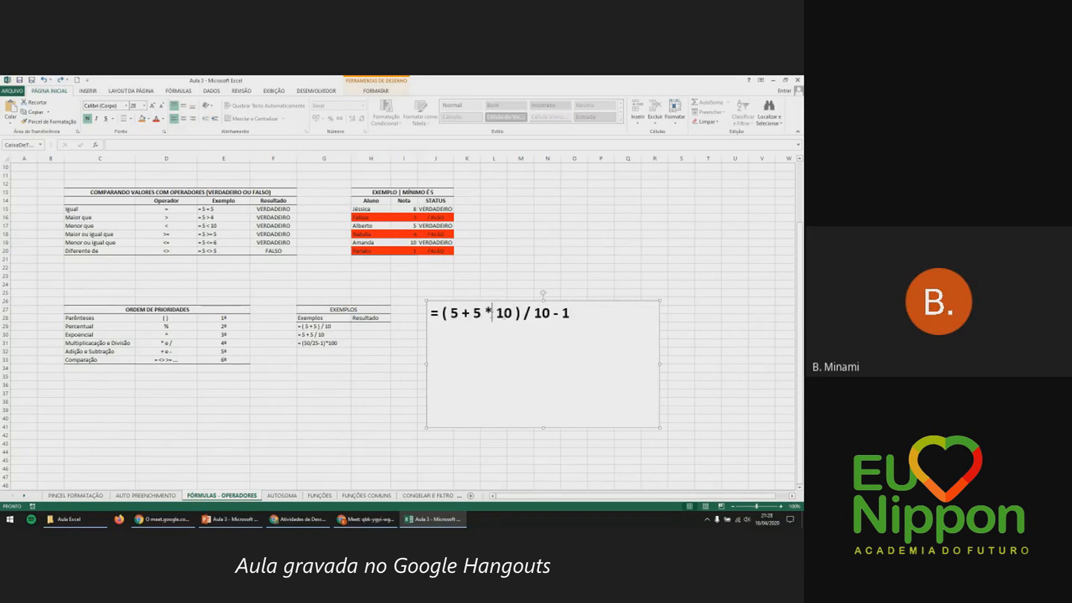
pyautogui.click(189, 326)
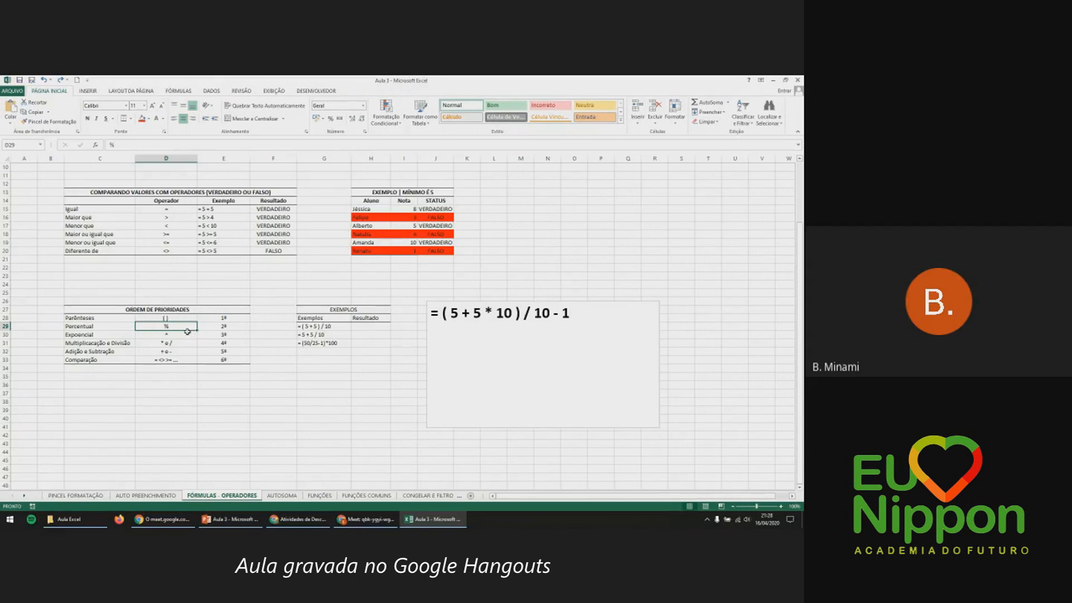
pyautogui.click(187, 334)
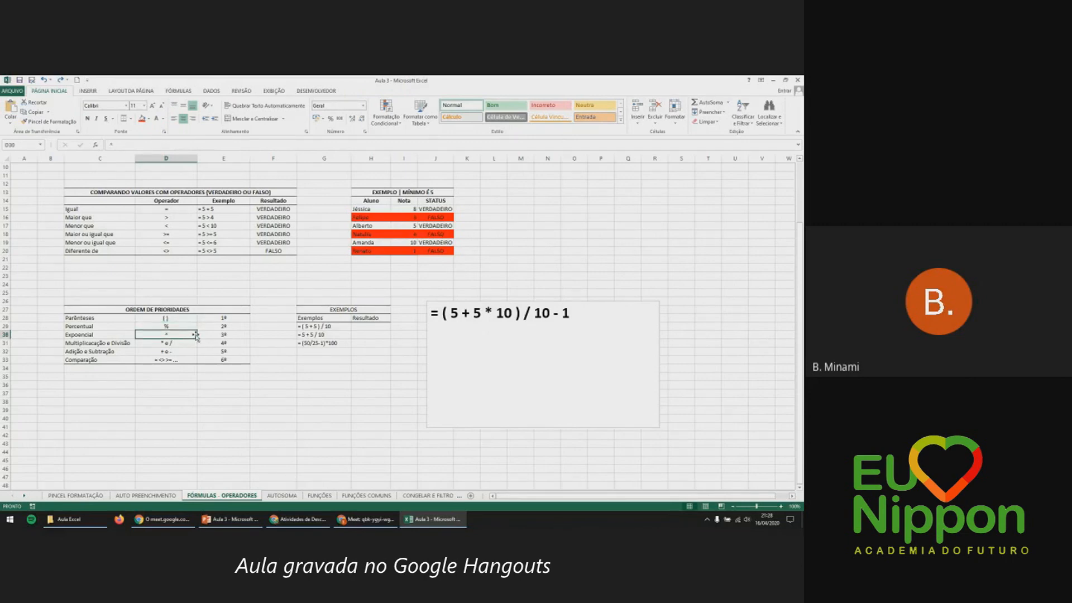
pyautogui.click(184, 341)
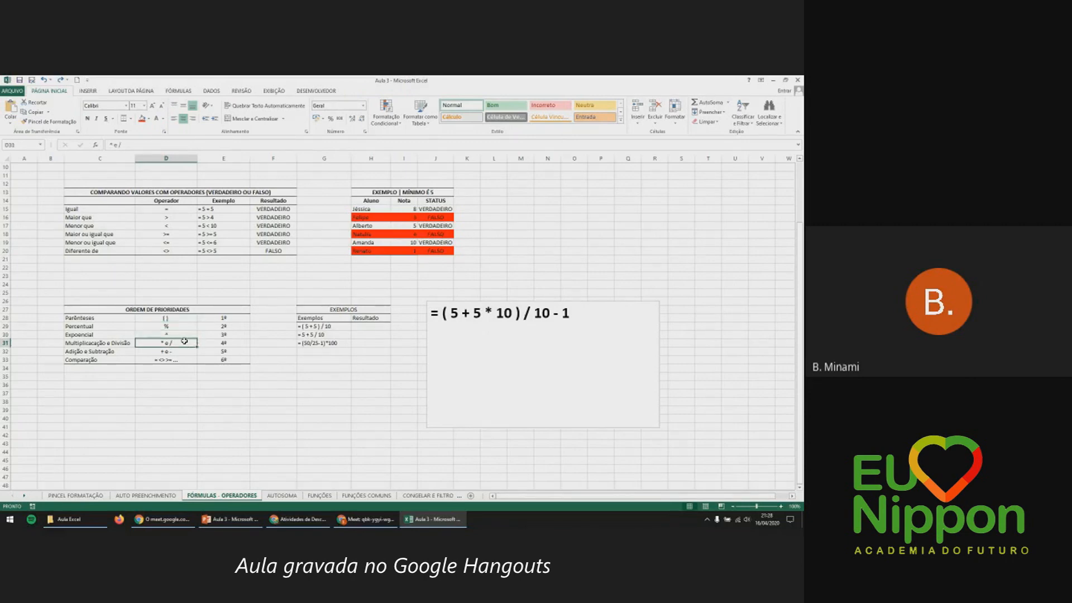
pyautogui.moveTo(473, 313); pyautogui.dragTo(513, 313)
pyautogui.click(501, 333)
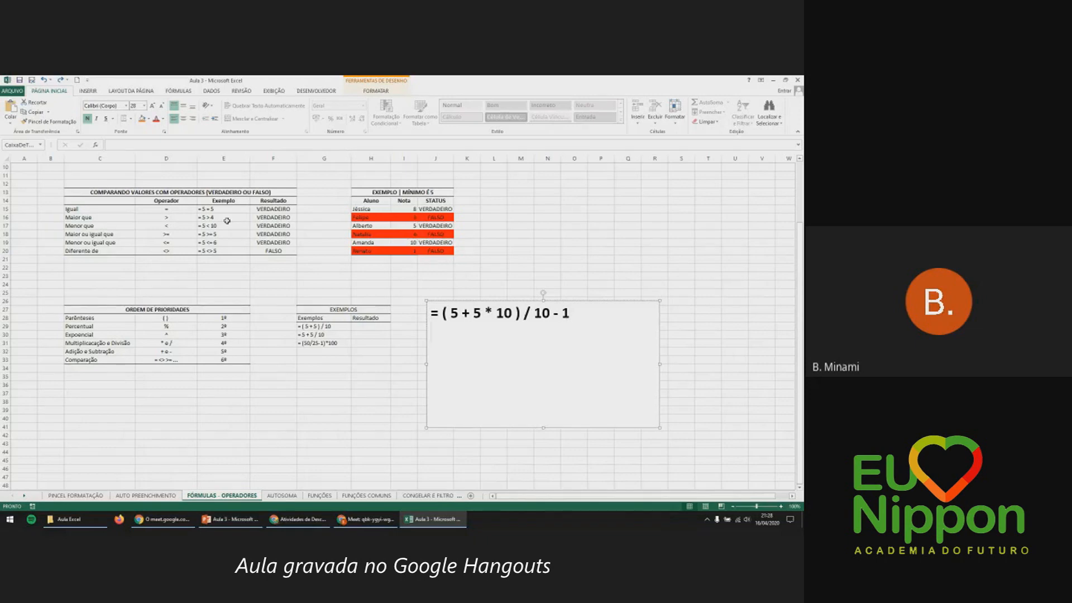
pyautogui.click(10, 110)
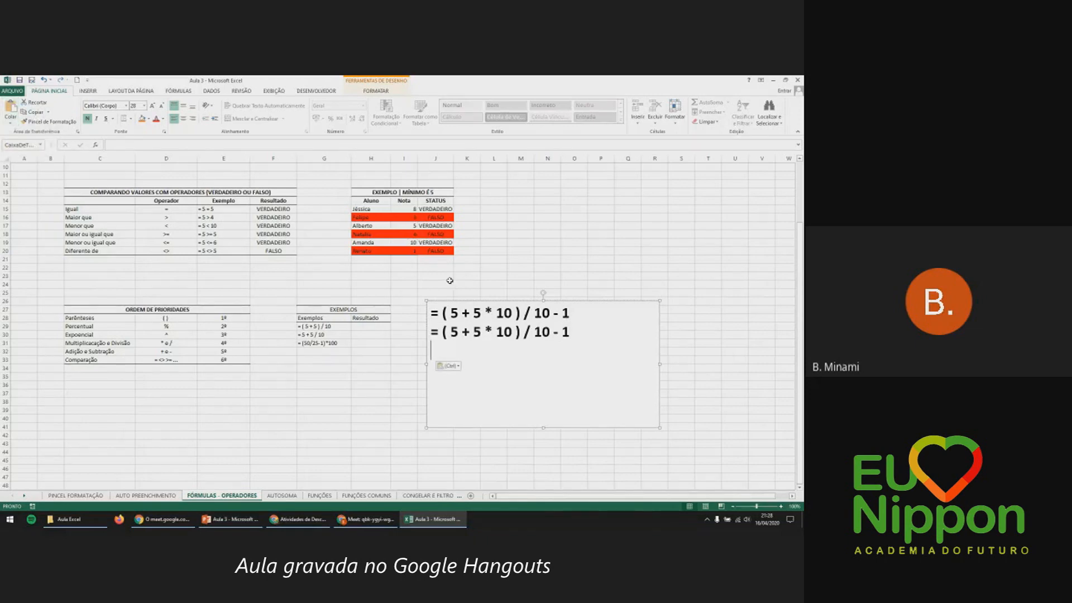
pyautogui.moveTo(474, 331); pyautogui.dragTo(504, 333)
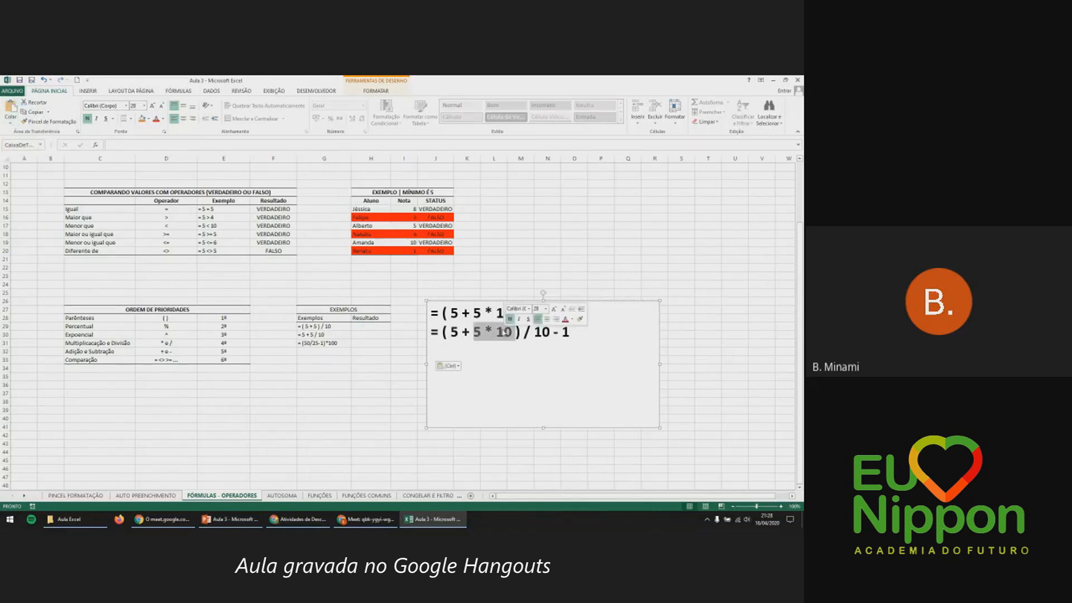
pyautogui.write('50')
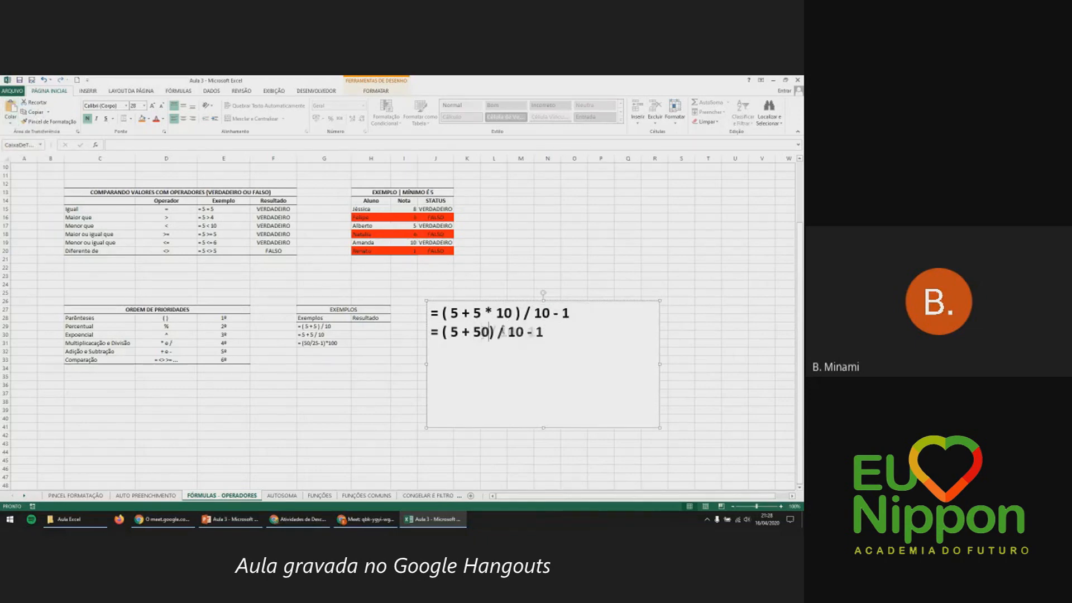
pyautogui.click(502, 332)
pyautogui.click(169, 317)
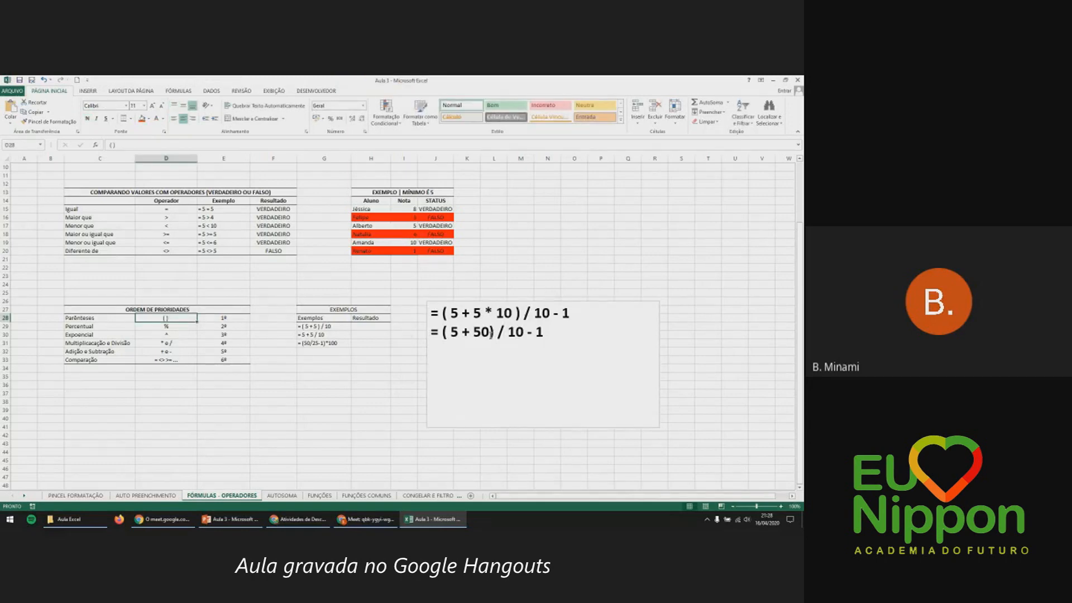
pyautogui.moveTo(451, 331); pyautogui.dragTo(489, 333)
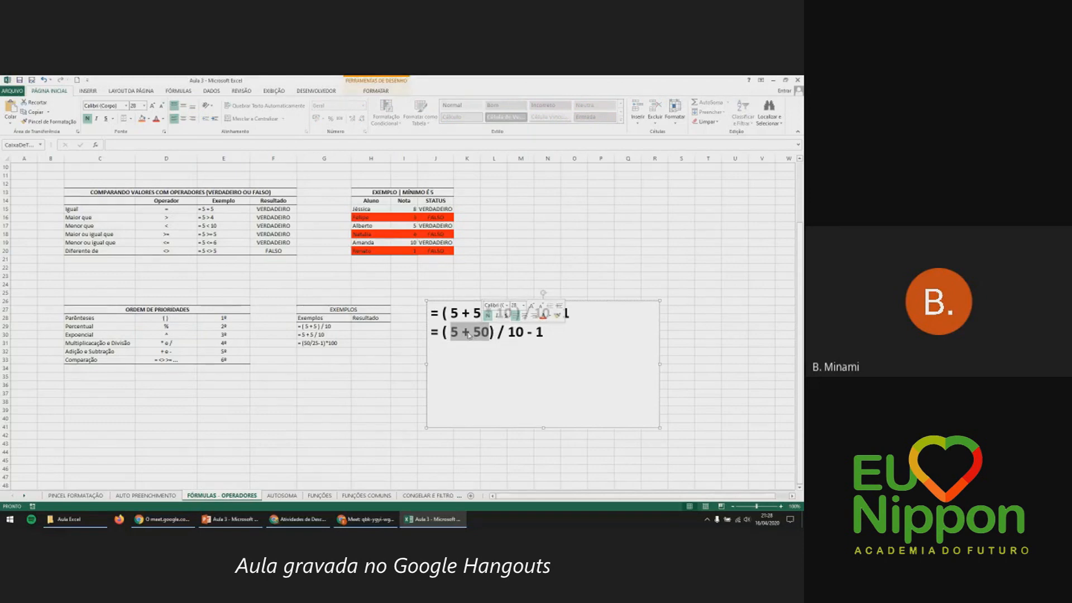
pyautogui.click(173, 328)
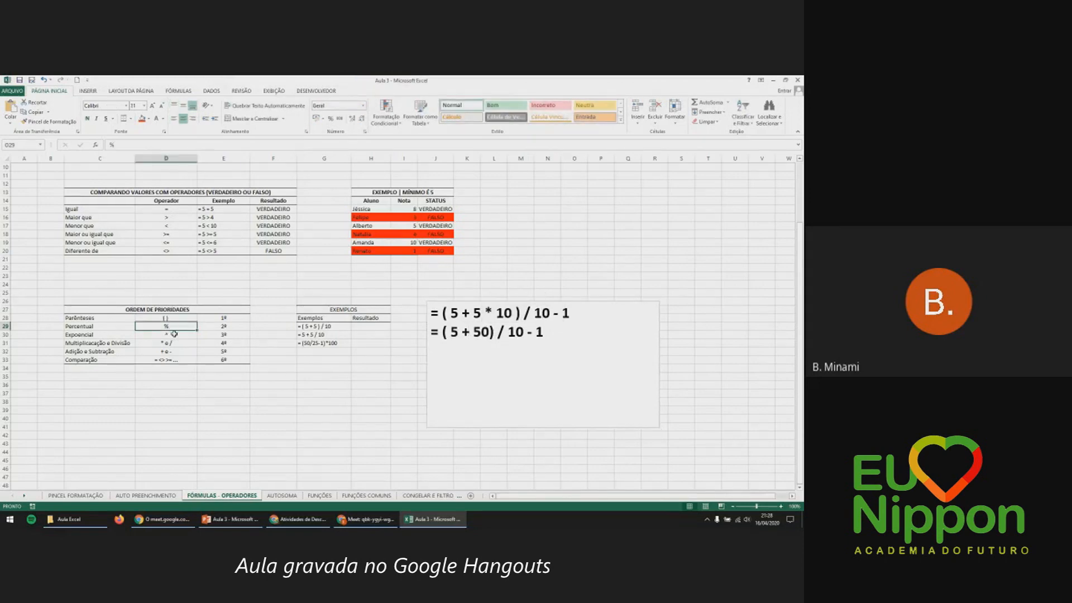
pyautogui.click(175, 335)
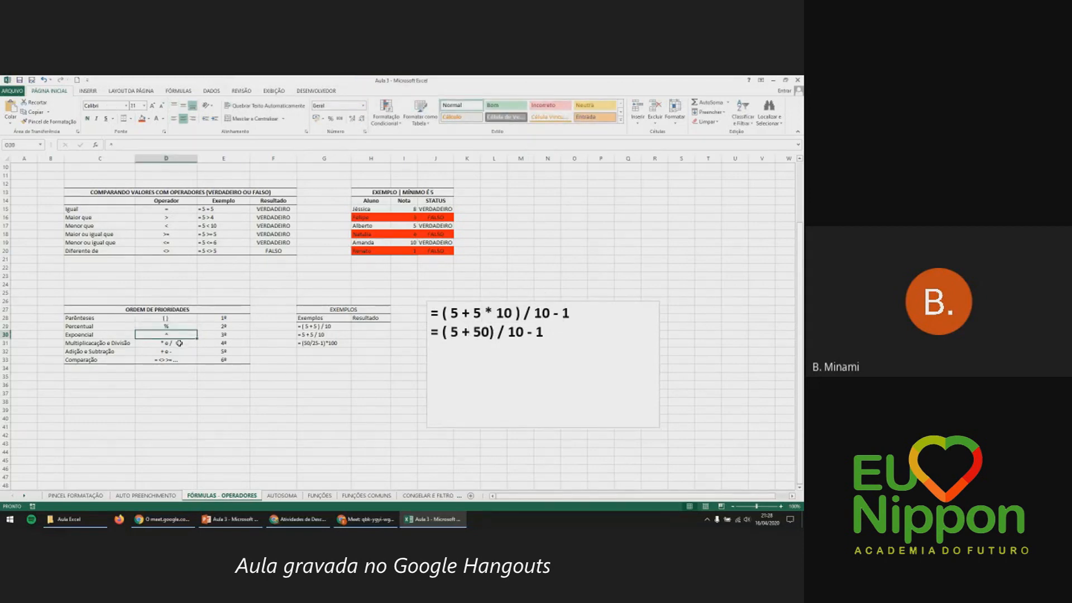
pyautogui.click(179, 343)
pyautogui.click(177, 350)
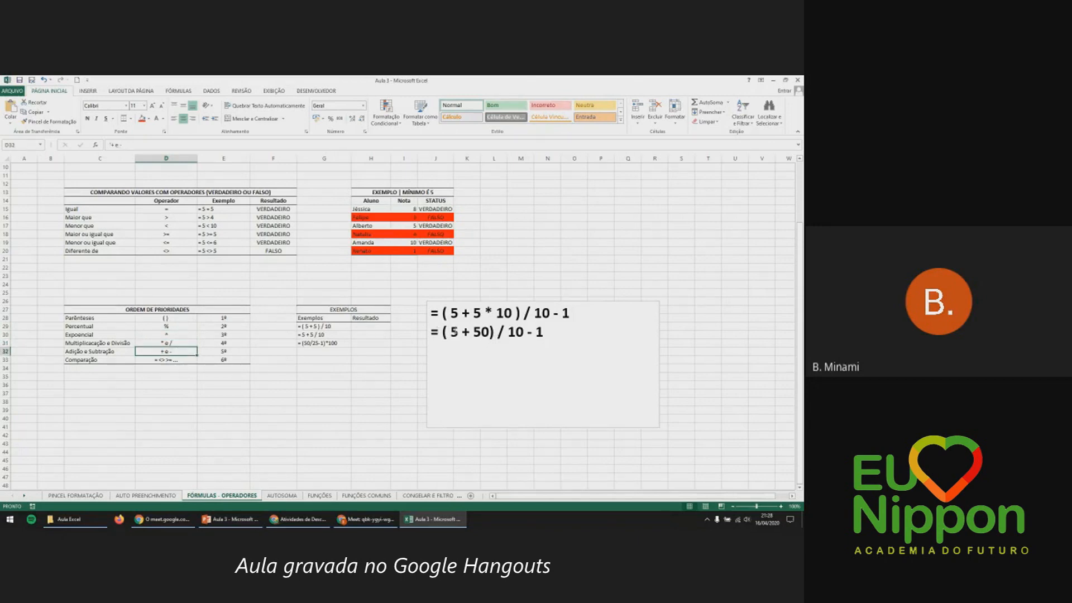
# Paste a copy of the first line as line three and replace 5 + 5 * 10 with 55.
pyautogui.click(542, 333)
pyautogui.click(10, 122)
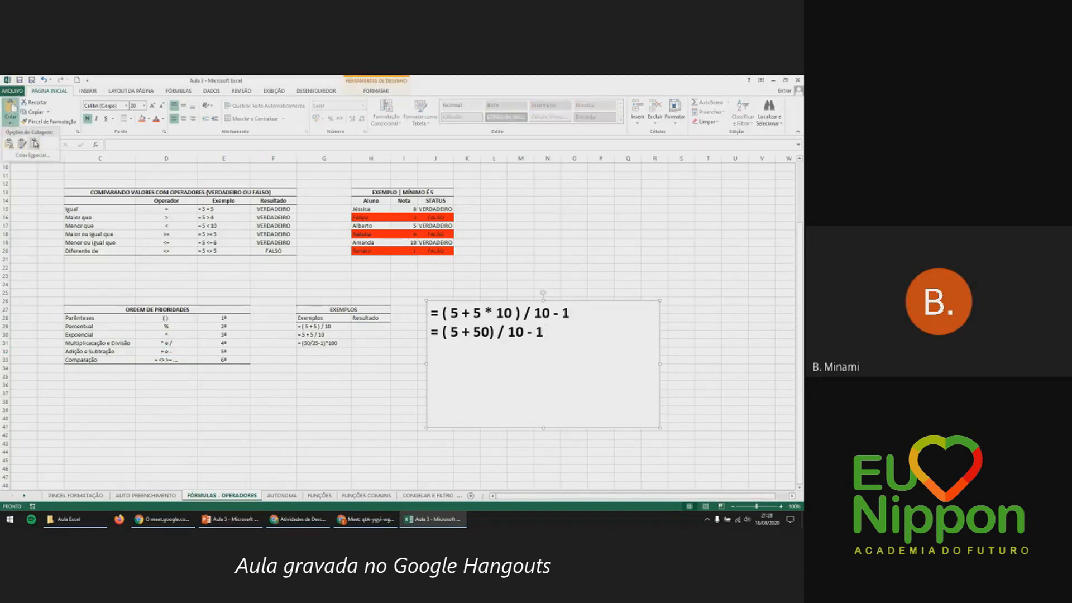
pyautogui.click(9, 143)
pyautogui.moveTo(451, 350); pyautogui.dragTo(505, 351)
pyautogui.press('BackSpace')
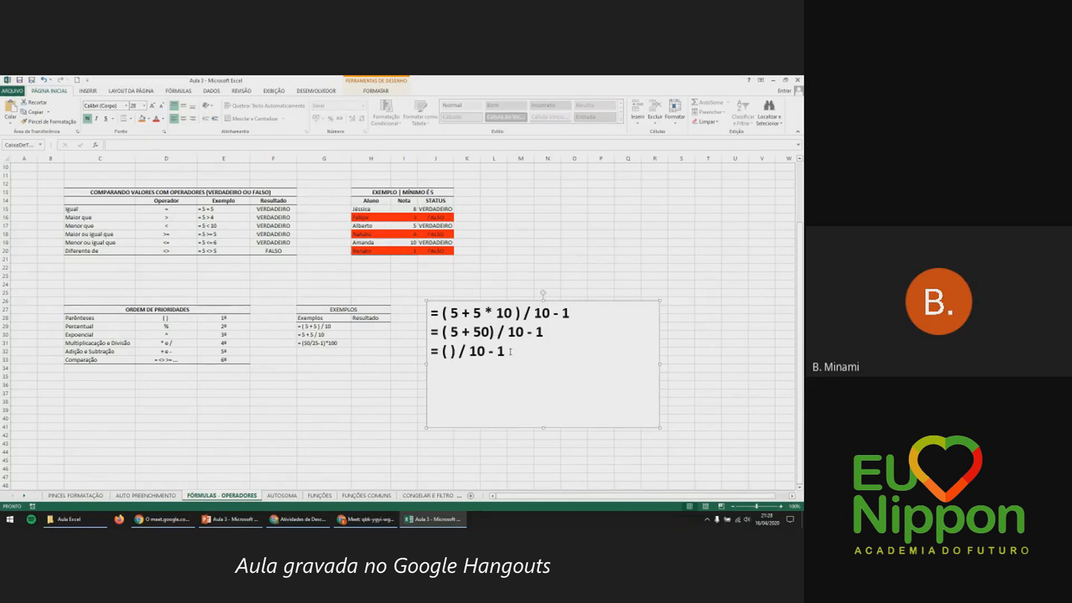
pyautogui.write('55')
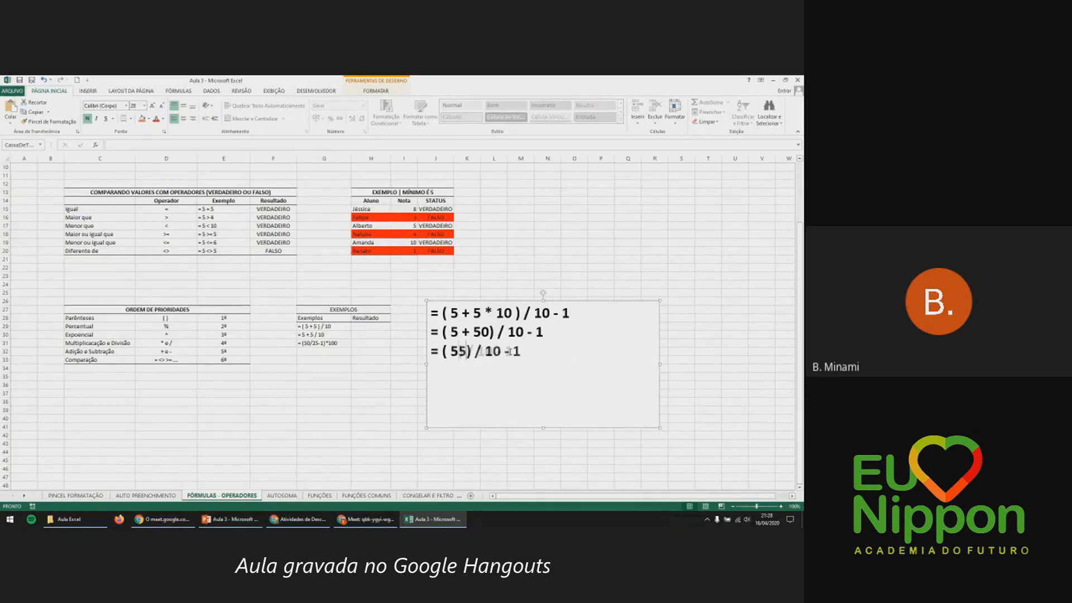
# Remove the parentheses around 55 so line three reads = 55 / 10 - 1.
pyautogui.click(577, 338)
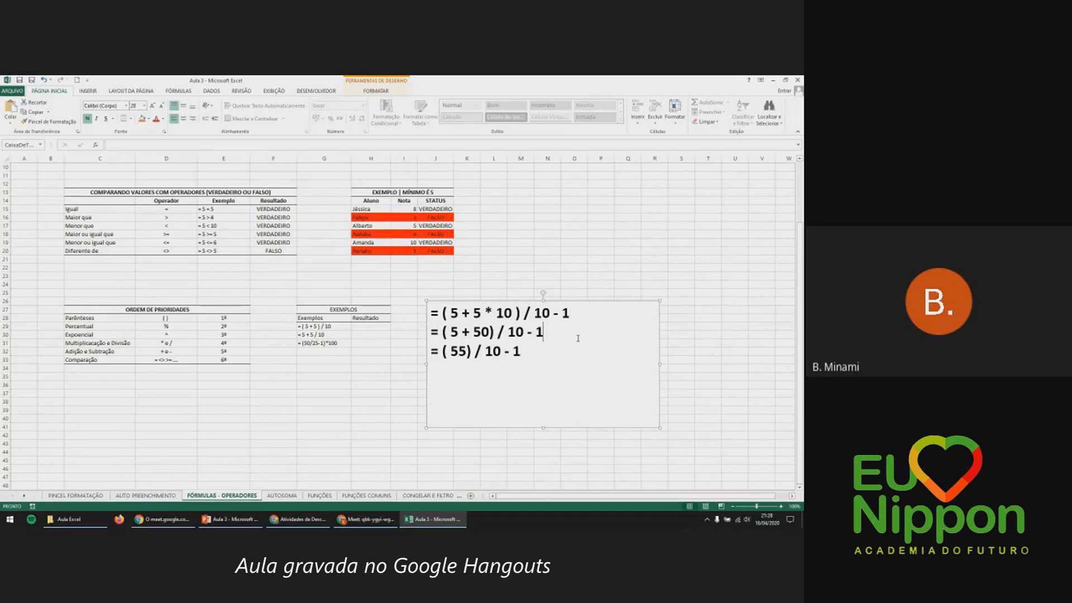
pyautogui.click(471, 352)
pyautogui.press('BackSpace')
pyautogui.click(447, 358)
pyautogui.press('BackSpace')
pyautogui.press('BackSpace')
pyautogui.click(299, 411)
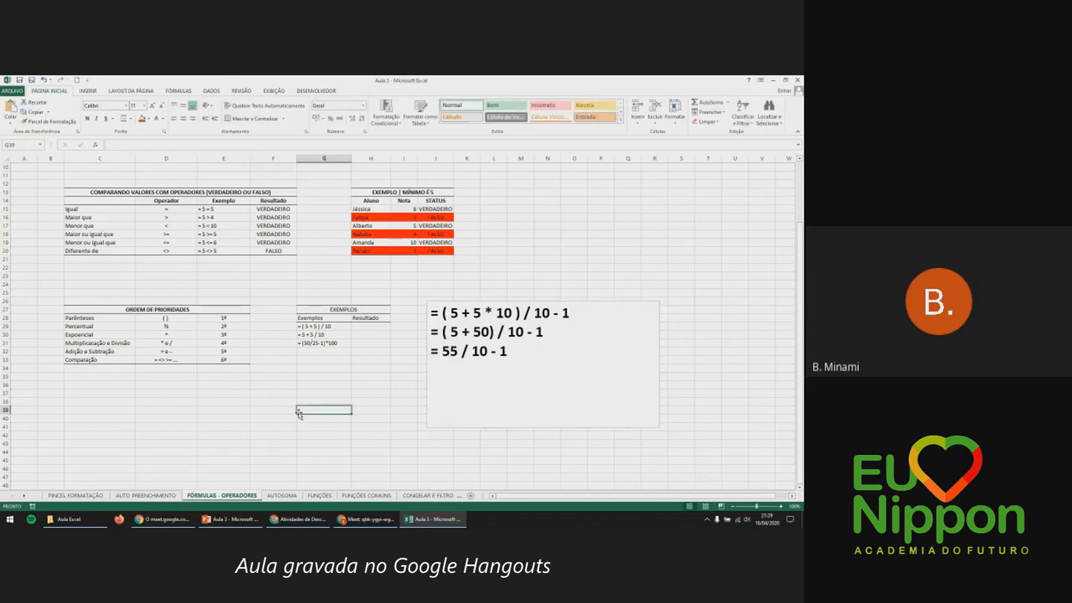
pyautogui.click(505, 352)
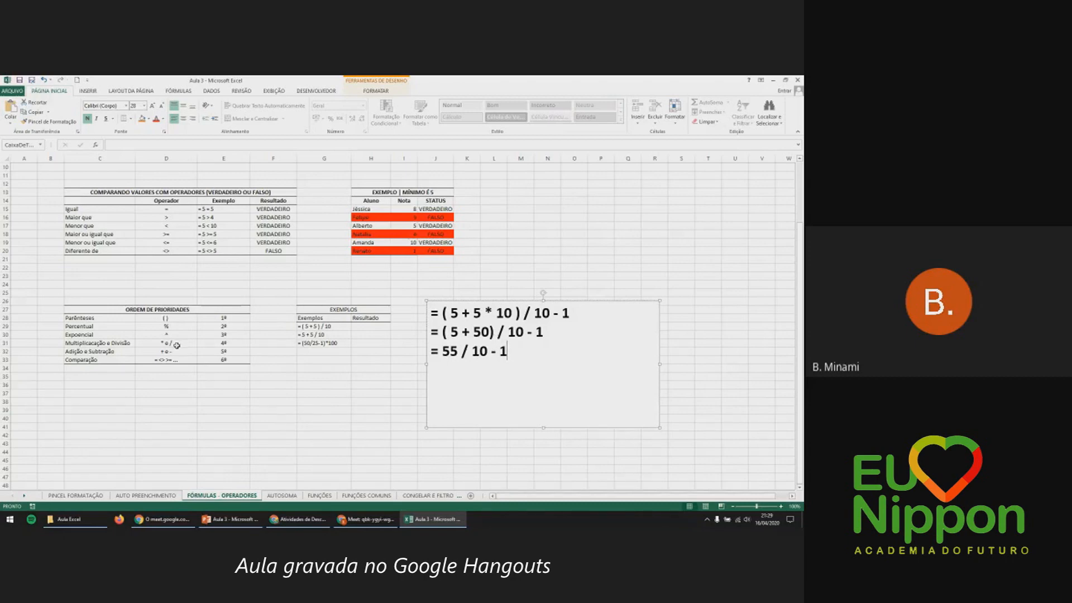
# Paste a fourth line and edit it to read = 5,5 - 1.
pyautogui.moveTo(442, 352); pyautogui.dragTo(491, 352)
pyautogui.click(542, 362)
pyautogui.click(10, 121)
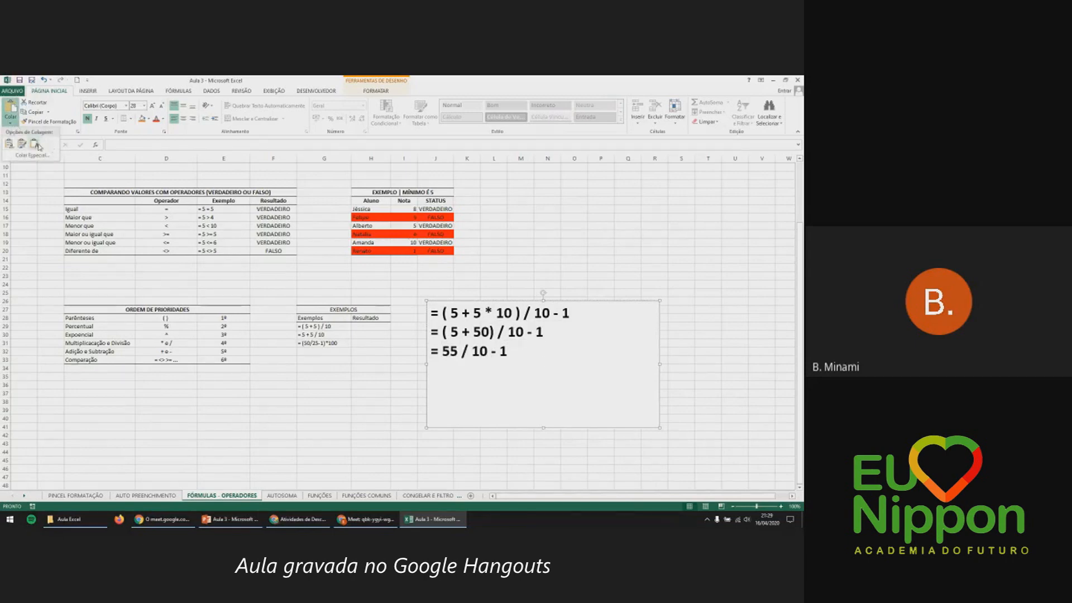
pyautogui.click(35, 146)
pyautogui.moveTo(443, 369); pyautogui.dragTo(542, 375)
pyautogui.press('BackSpace')
pyautogui.write('5,5 - 1')
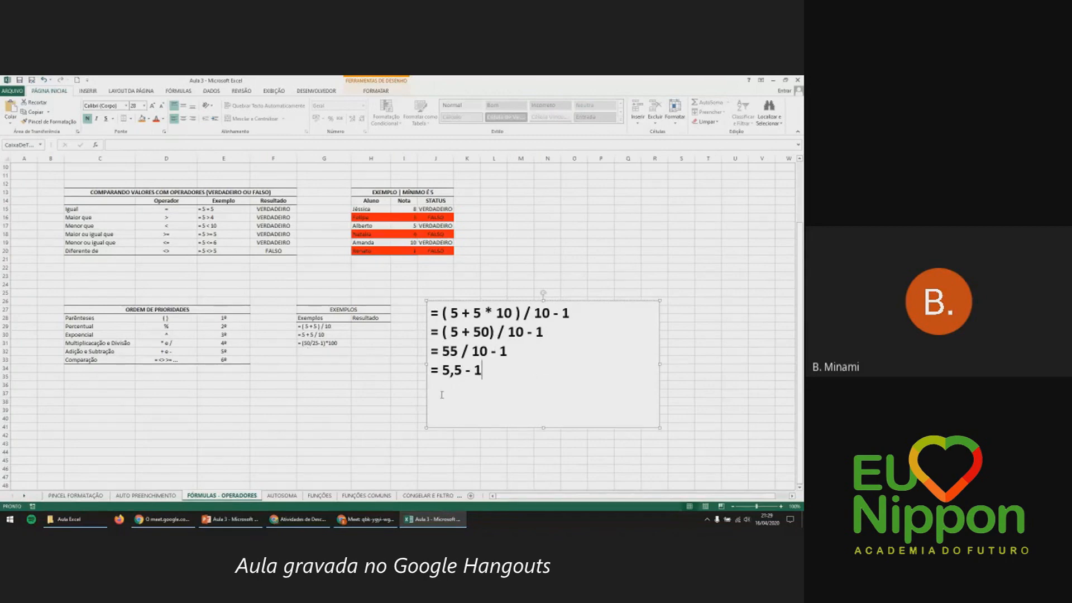
pyautogui.press('Return')
# Review the priority rows from percentage to addition and subtraction, then add a line below = 5,5 - 1.
pyautogui.click(187, 320)
pyautogui.click(177, 329)
pyautogui.click(176, 337)
pyautogui.click(174, 343)
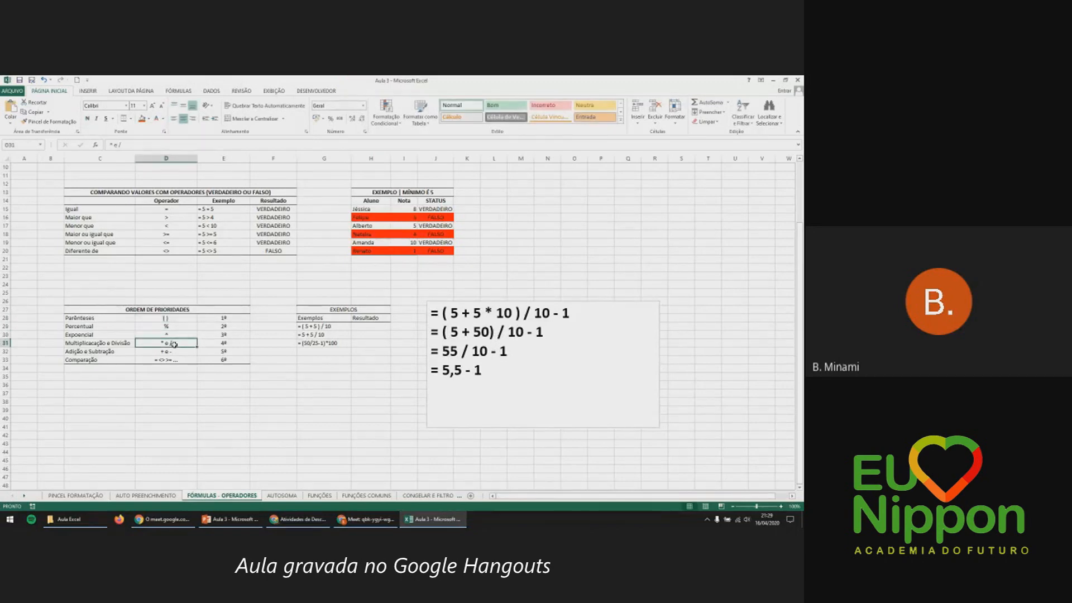
pyautogui.click(174, 353)
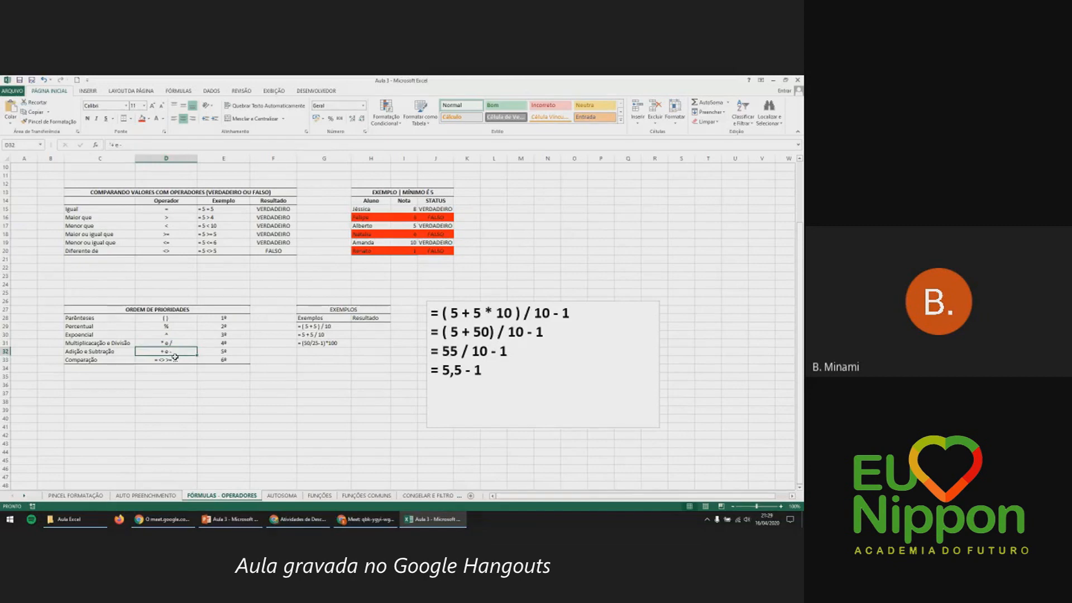
pyautogui.click(494, 371)
pyautogui.tripleClick(493, 371)
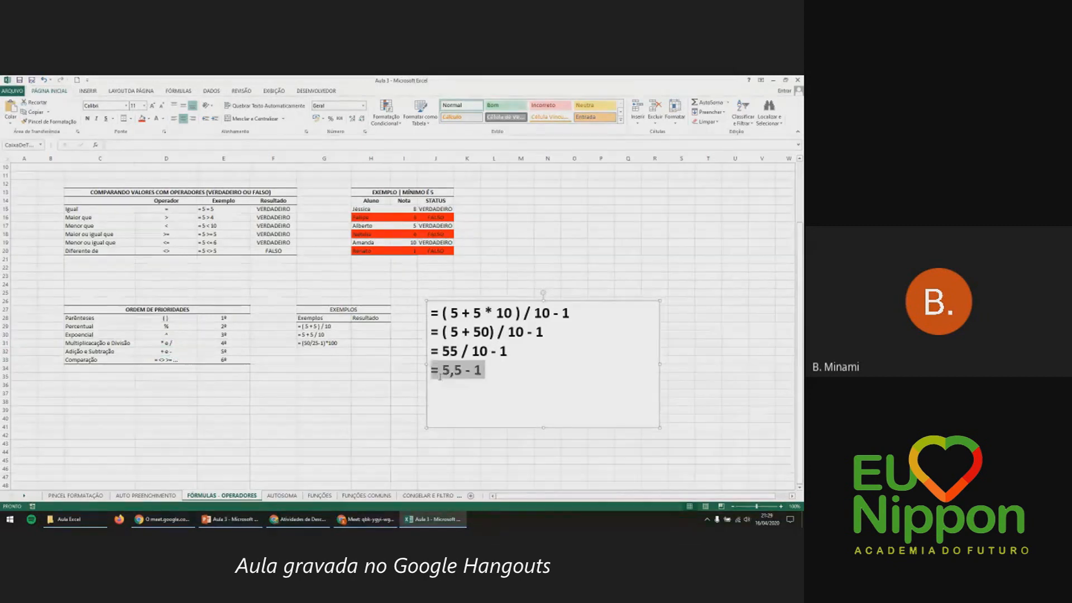
pyautogui.click(494, 372)
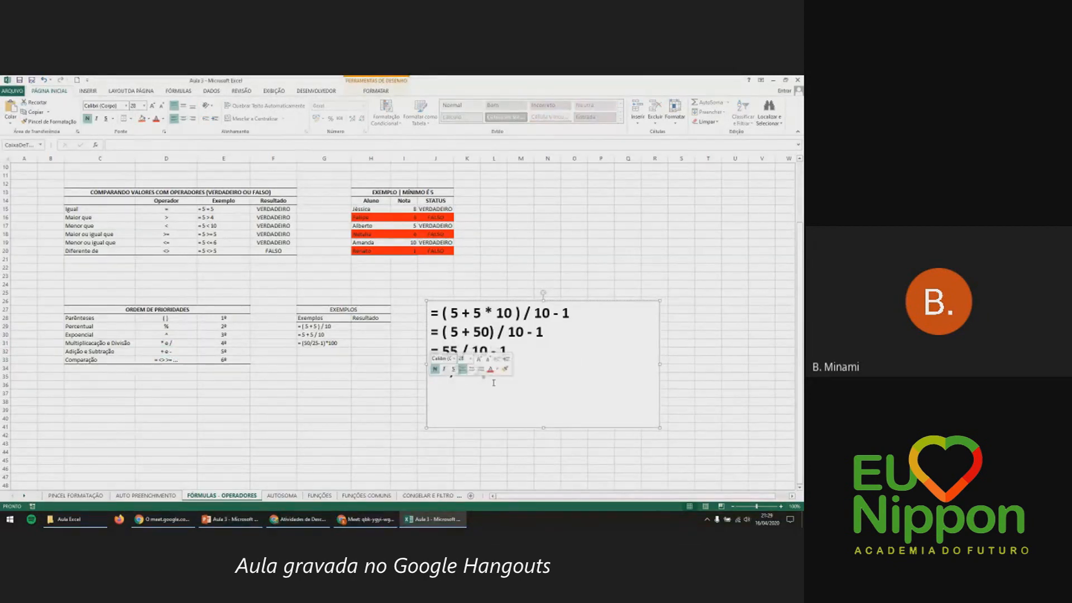
pyautogui.press('Return')
# Copy = 5,5 - 1 to the fifth line and edit it to = 4,5.
pyautogui.moveTo(487, 370); pyautogui.dragTo(432, 378)
pyautogui.hotkey('ctrl', 'c')
pyautogui.click(442, 389)
pyautogui.hotkey('ctrl', 'v')
pyautogui.press('BackSpace')
pyautogui.press('BackSpace')
pyautogui.press('BackSpace')
pyautogui.press('BackSpace')
pyautogui.press('BackSpace')
pyautogui.press('BackSpace')
pyautogui.write('4')
pyautogui.press('BackSpace')
pyautogui.press('BackSpace')
pyautogui.write('4')
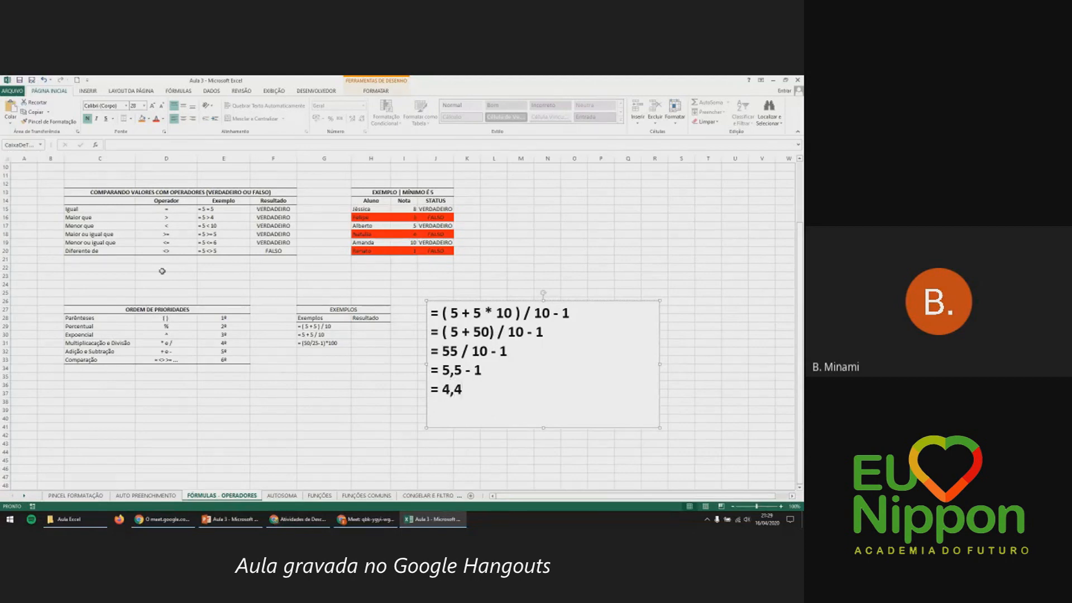
pyautogui.press('BackSpace')
pyautogui.write('5')
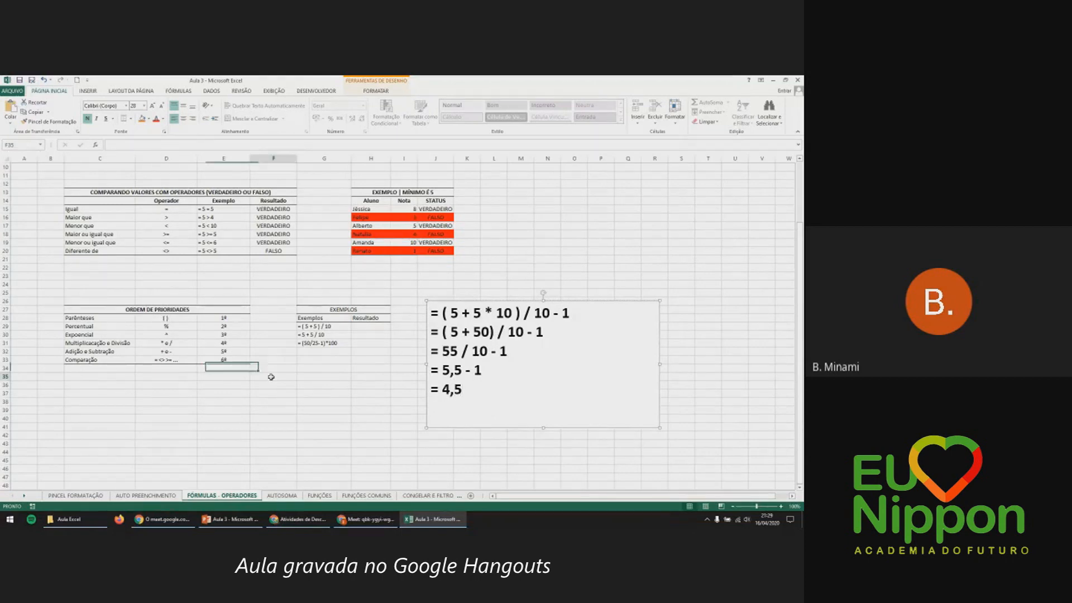
pyautogui.click(271, 377)
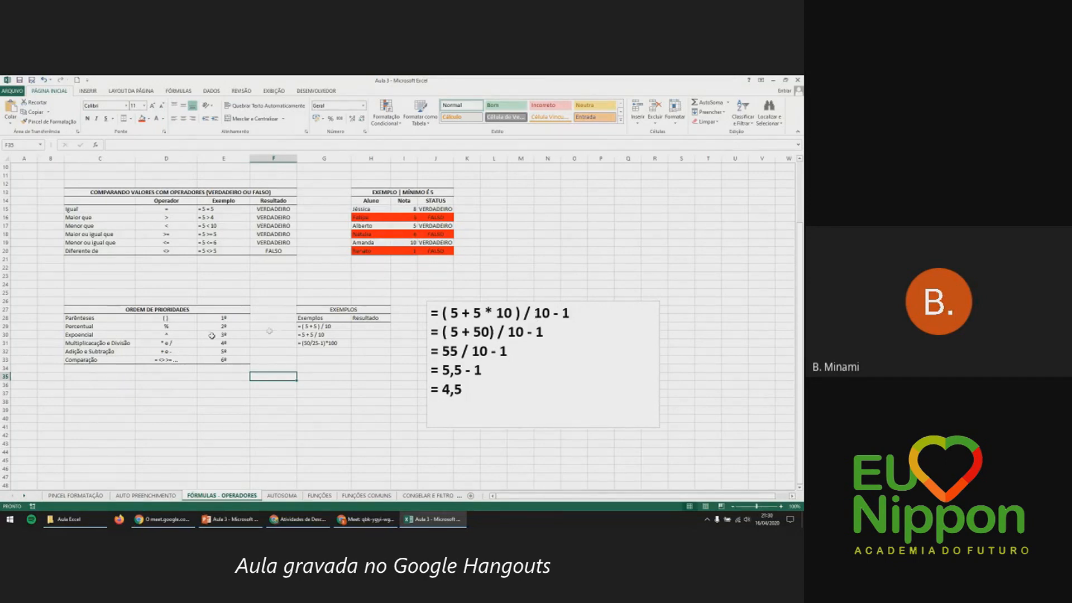
pyautogui.click(191, 319)
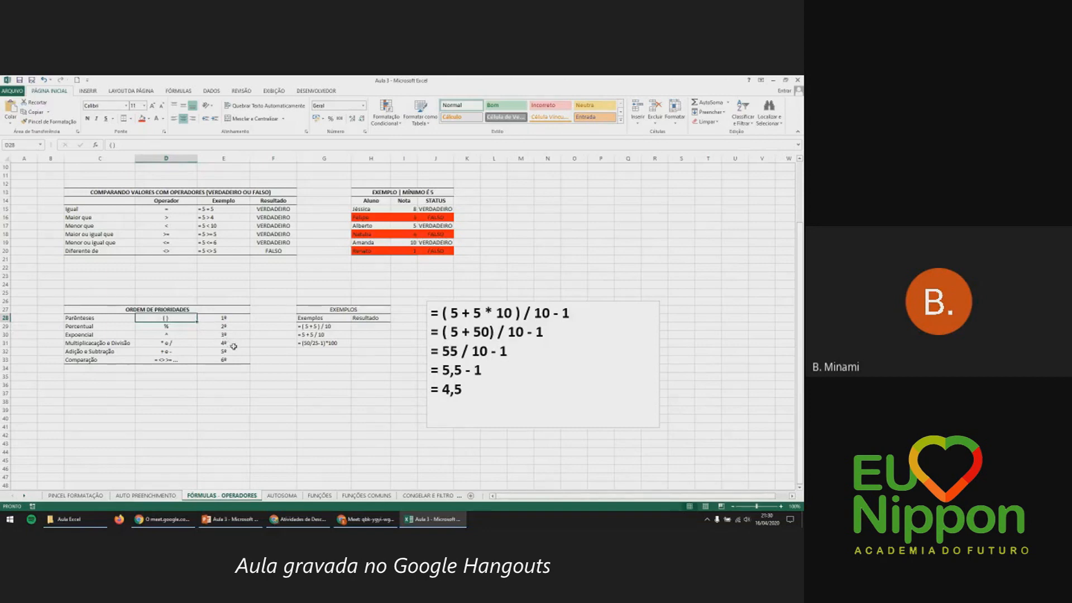
# Enter =(5+5)/10 in H29 so the first example shows 1.
pyautogui.click(362, 324)
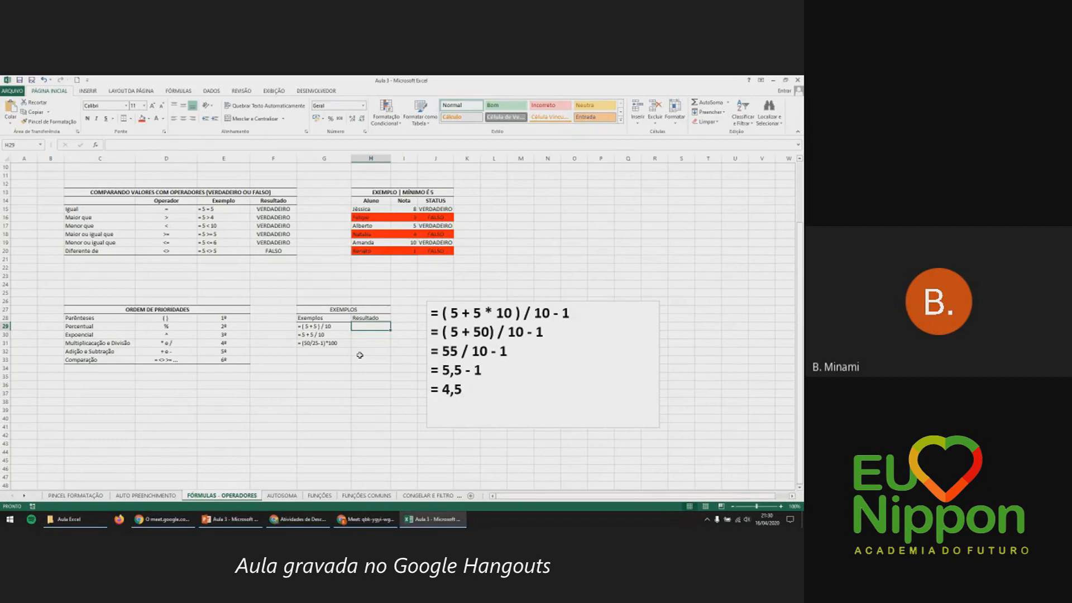
pyautogui.write('=(5+5')
pyautogui.press('BackSpace')
pyautogui.write('5)')
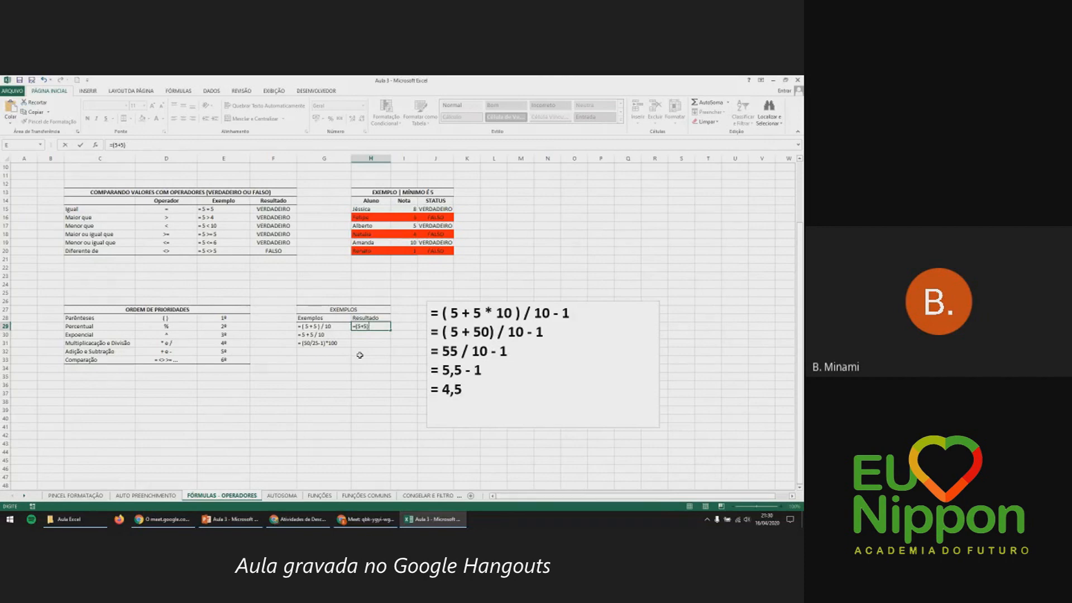
pyautogui.write('*10')
pyautogui.press('Return')
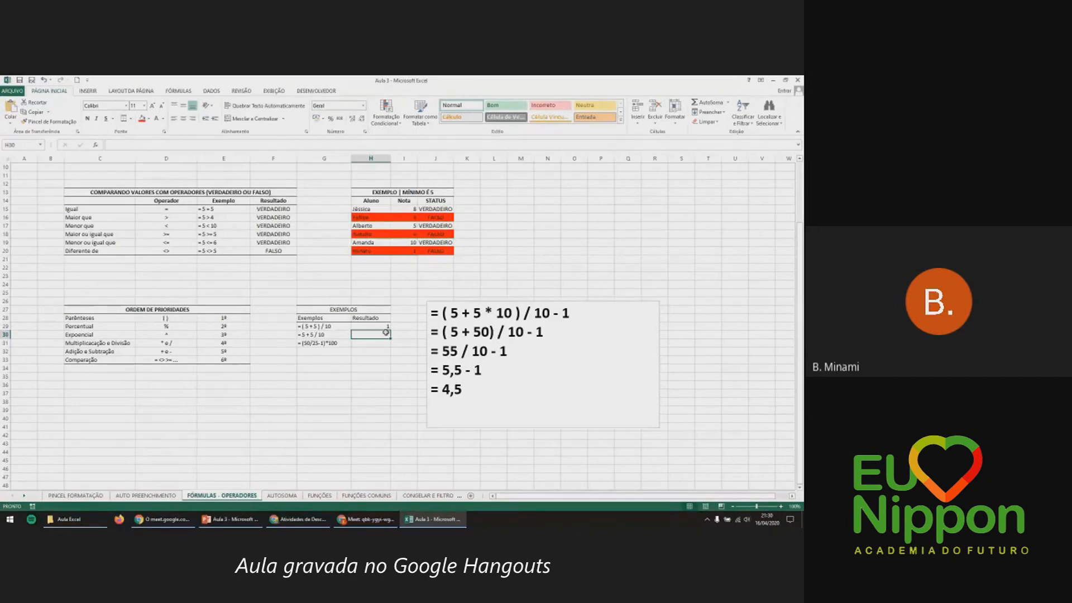
# Enter =5+5/10 in H30 to get 5,5, and start =(50/25-1)*10 in H31.
pyautogui.write('=5+5/10')
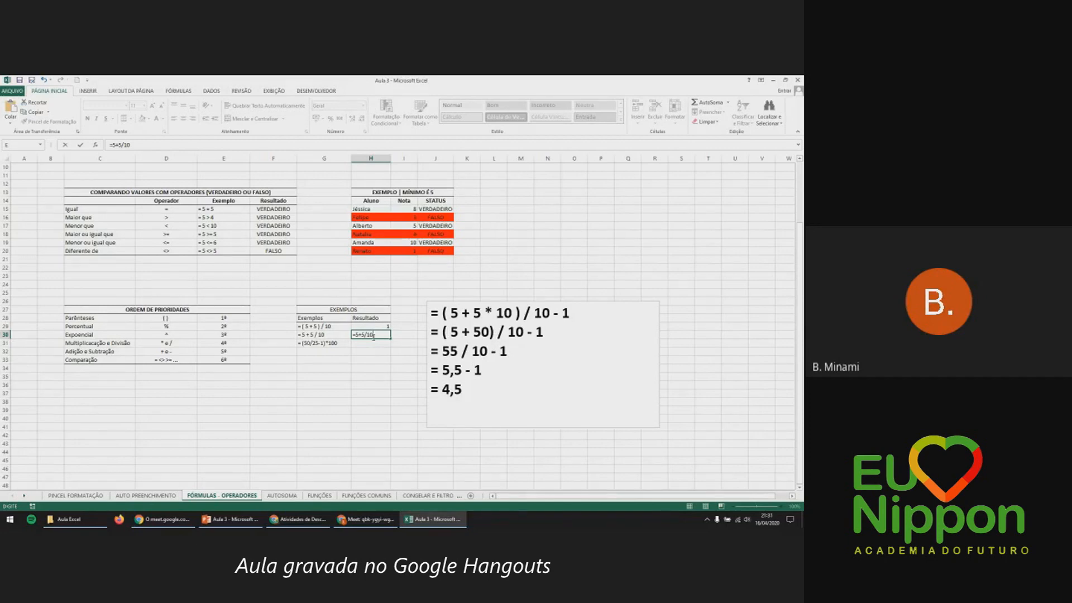
pyautogui.press('Return')
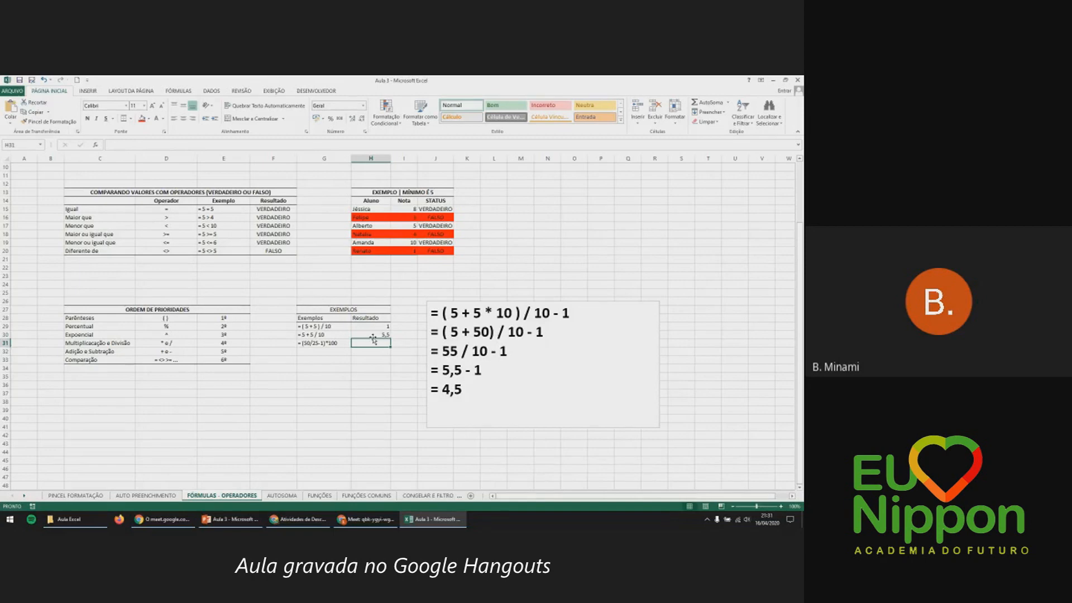
pyautogui.write('=')
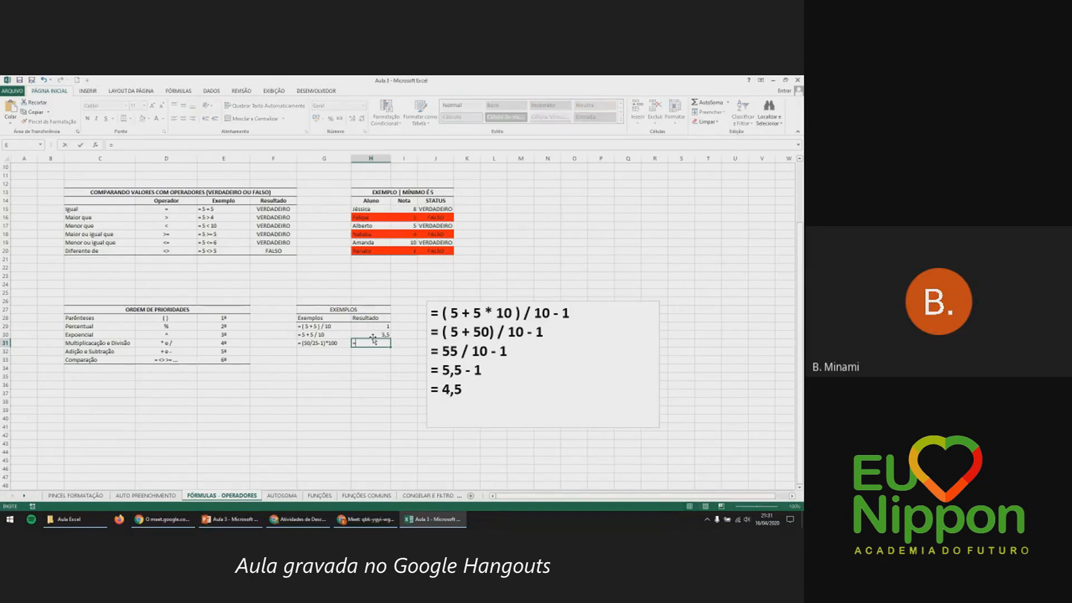
pyautogui.write('(50/25-1)*100')
# Complete the H31 formula =(50/25-1)*100 so it shows 100, then review the priority rows.
pyautogui.moveTo(377, 343); pyautogui.dragTo(356, 342)
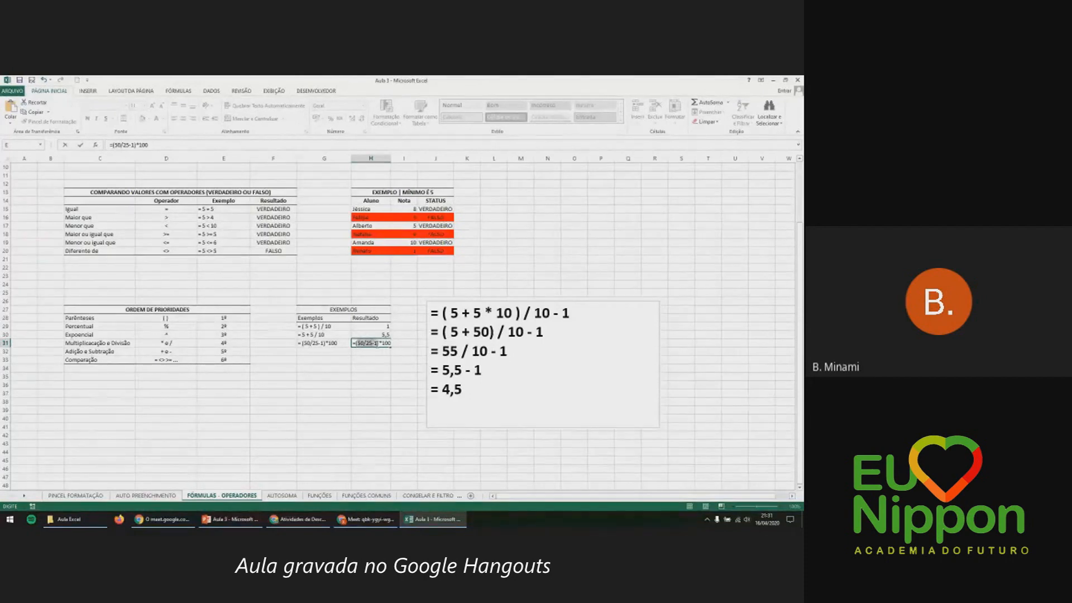
pyautogui.click(356, 343)
pyautogui.moveTo(358, 342); pyautogui.dragTo(372, 344)
pyautogui.press('Return')
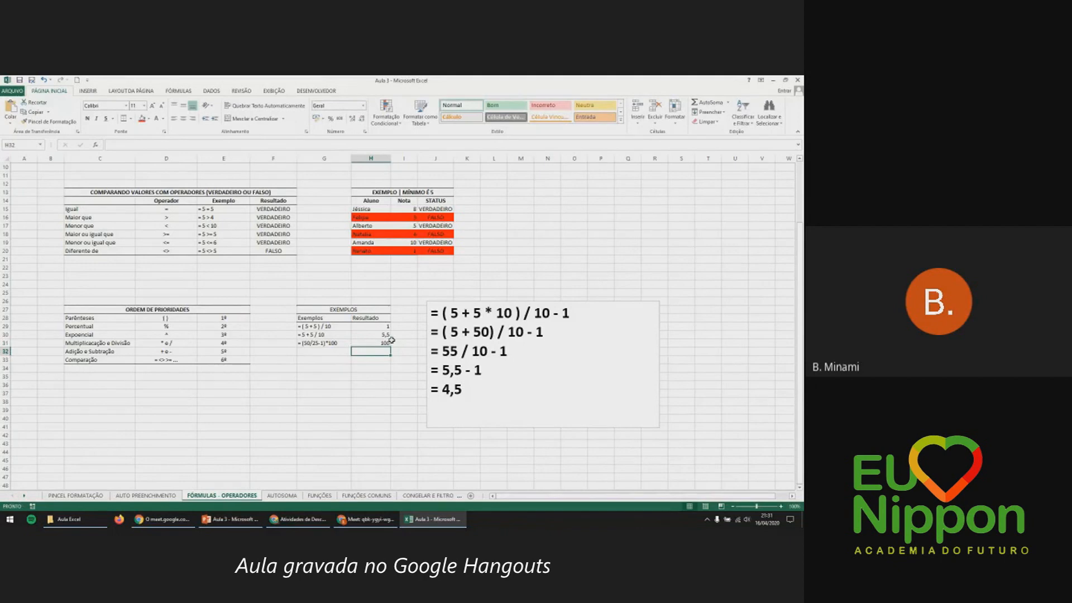
pyautogui.click(398, 343)
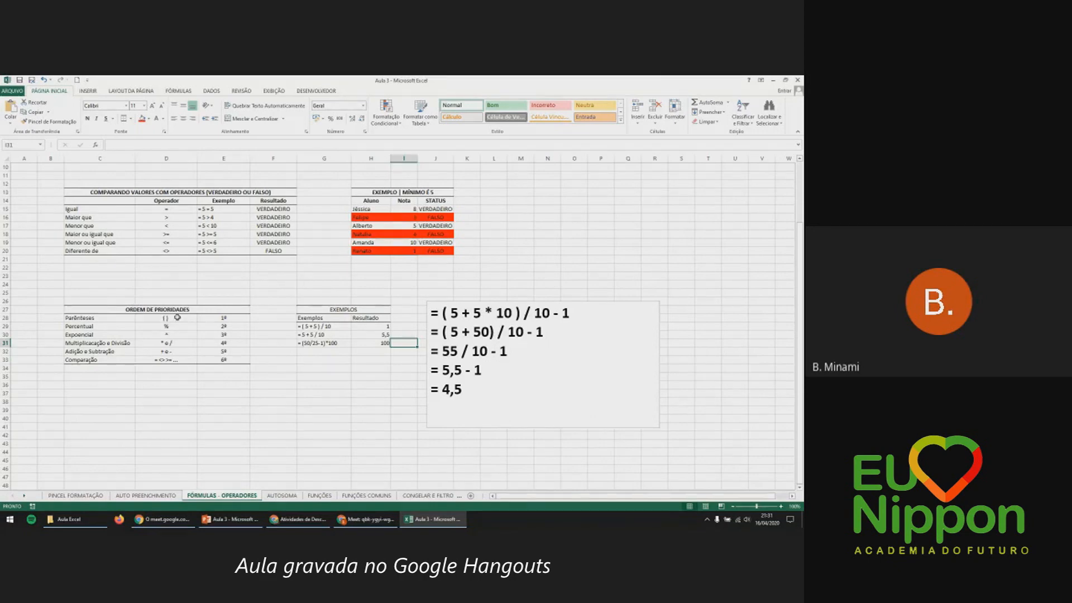
pyautogui.click(177, 317)
pyautogui.click(175, 328)
pyautogui.click(176, 334)
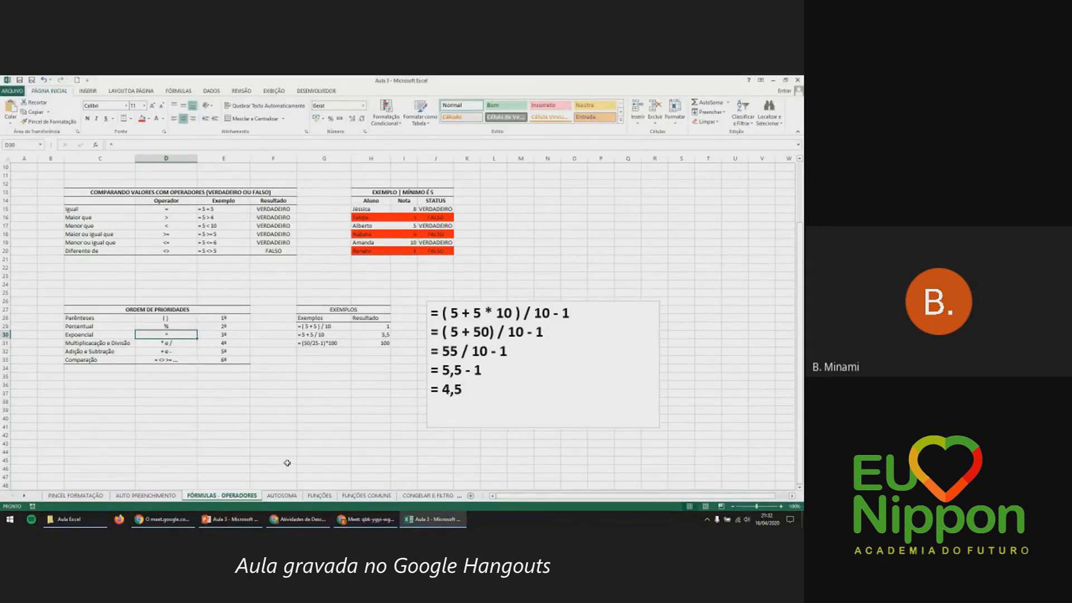
pyautogui.scroll(3, 287, 463)
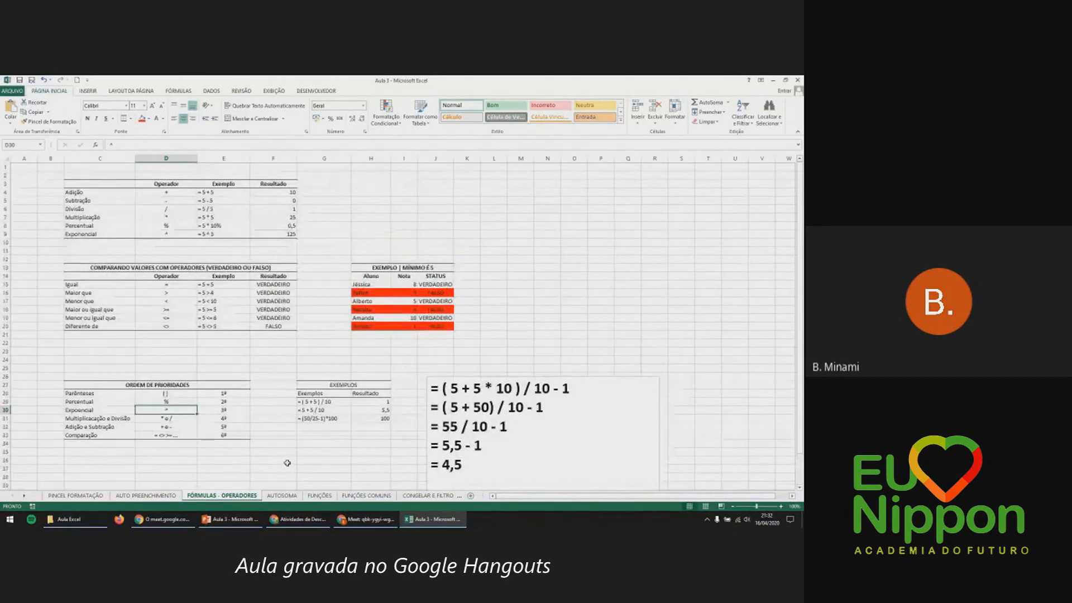
# Switch to the AUTOSOMA sheet and select the contributions table to see its quick totals.
pyautogui.click(281, 496)
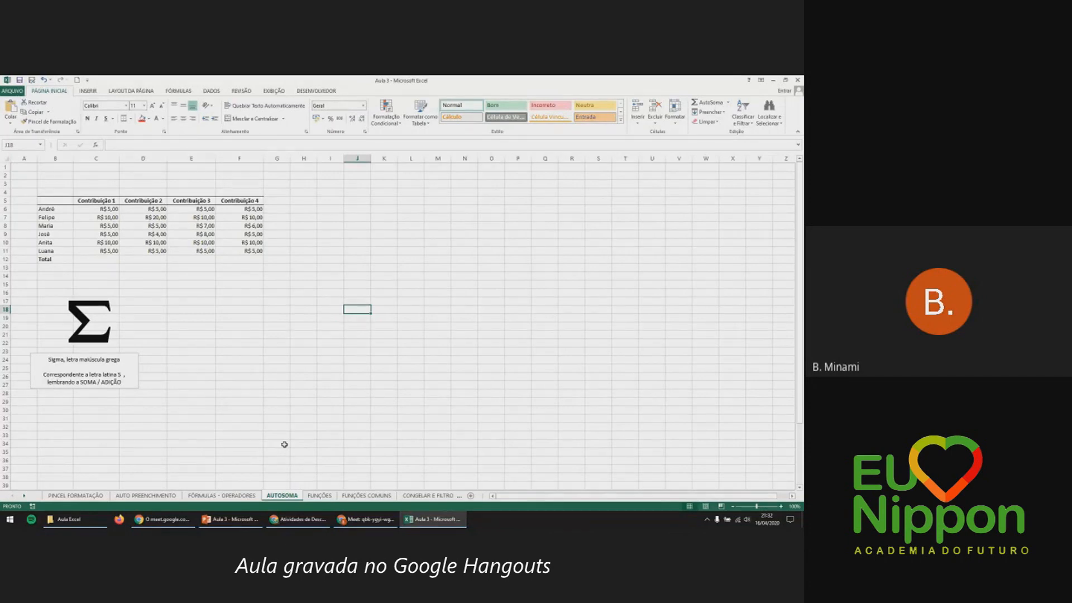
pyautogui.click(109, 320)
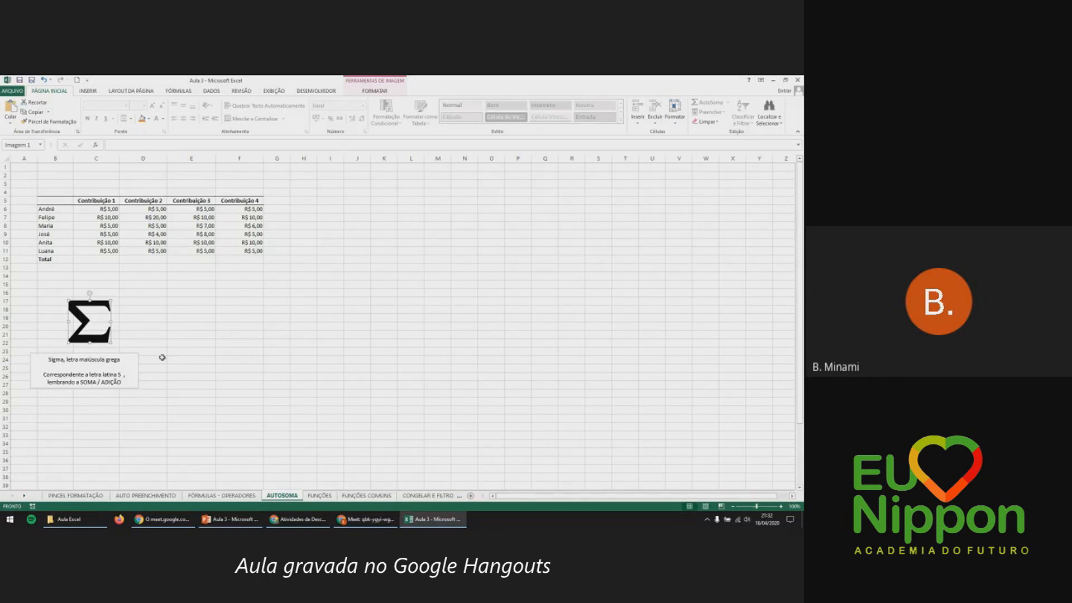
pyautogui.click(161, 358)
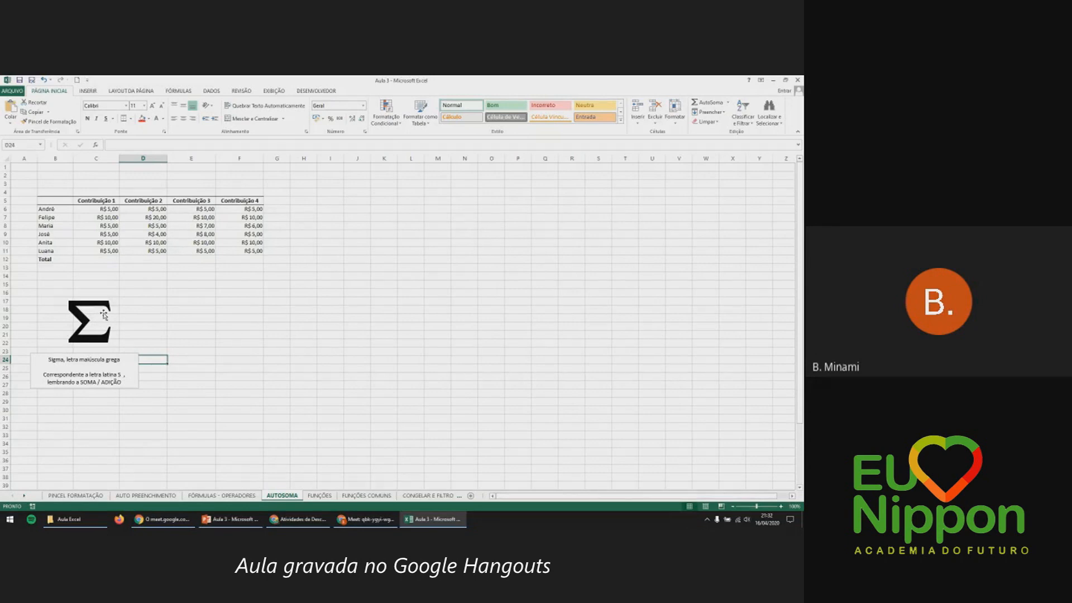
pyautogui.click(69, 202)
pyautogui.moveTo(70, 202); pyautogui.dragTo(262, 254)
pyautogui.click(116, 199)
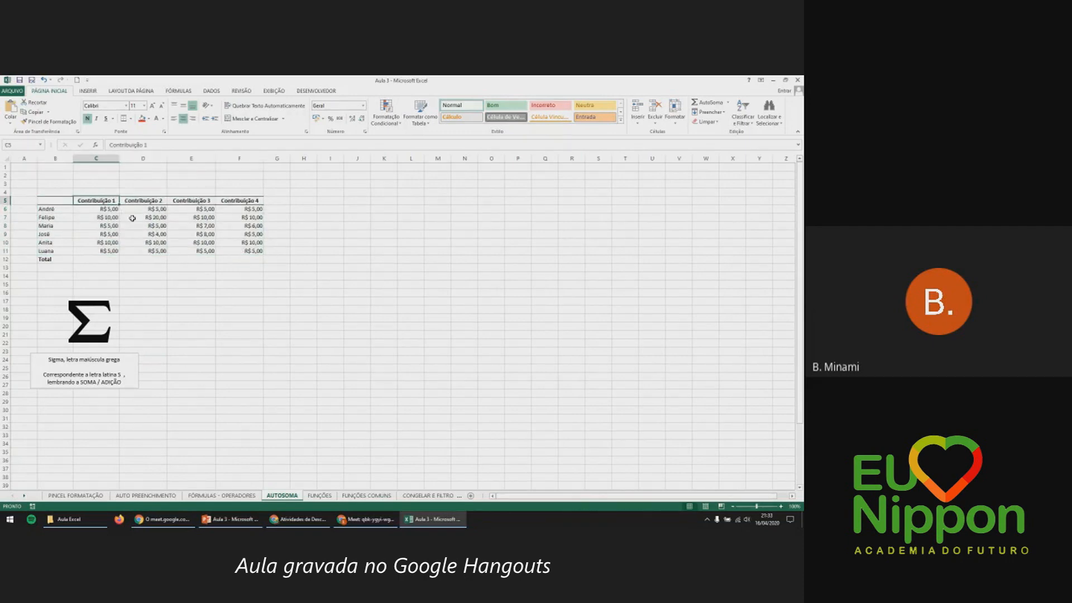
# Go through each contributor's name and Contribuição 1 amount, ending on the total cell C12.
pyautogui.moveTo(66, 208); pyautogui.dragTo(58, 256)
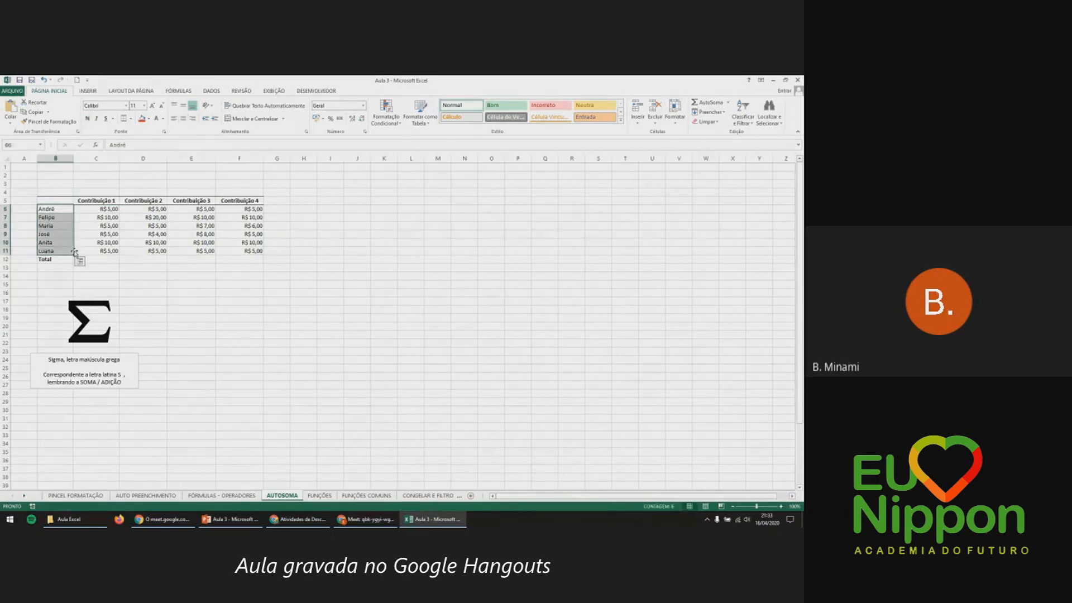
pyautogui.click(114, 208)
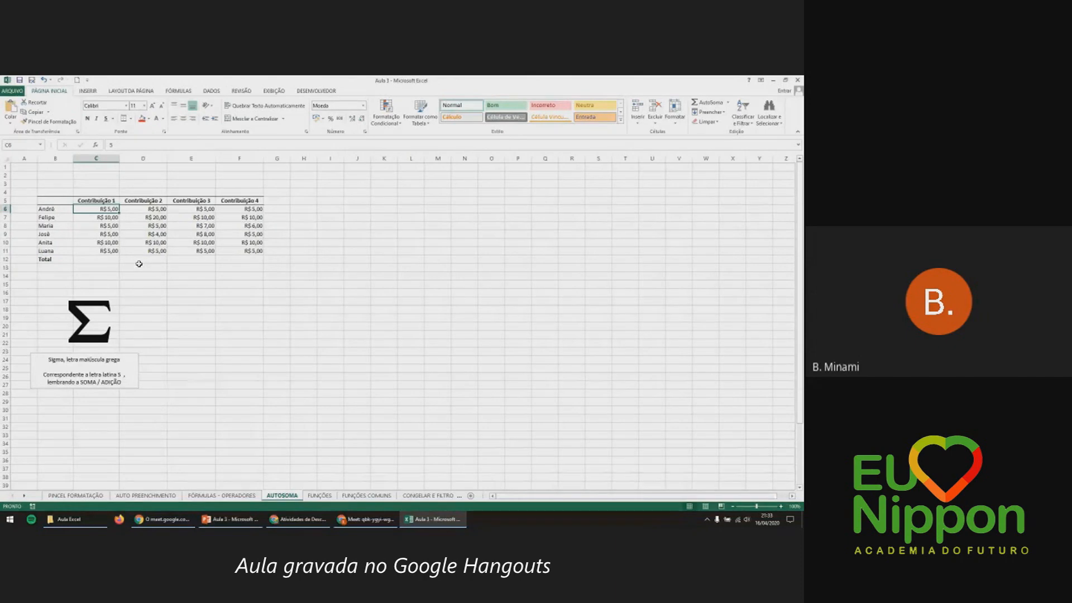
pyautogui.click(112, 201)
pyautogui.click(66, 209)
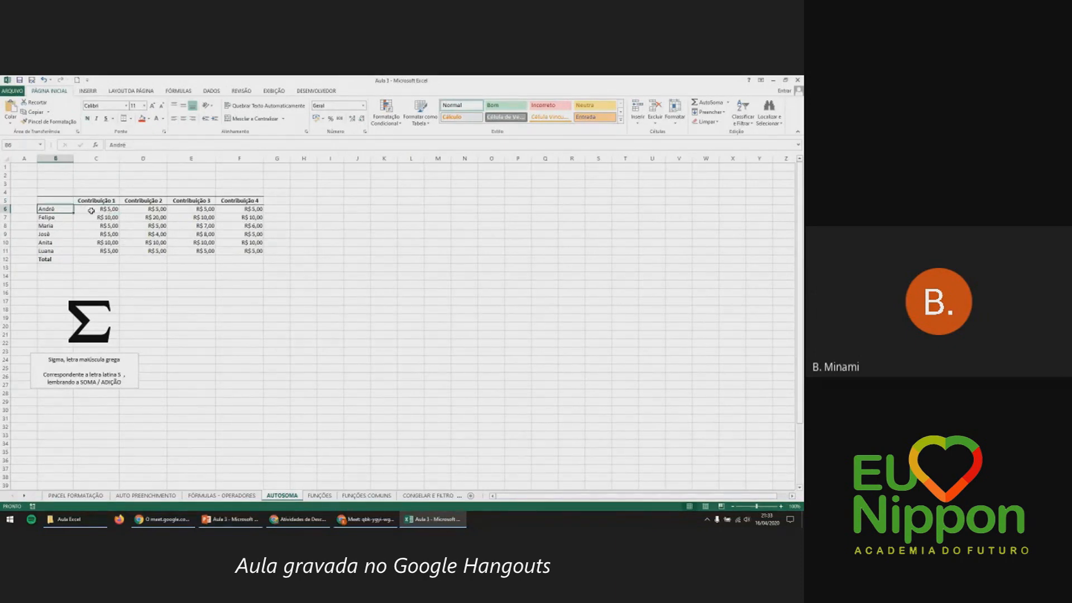
pyautogui.click(91, 210)
pyautogui.click(67, 218)
pyautogui.click(96, 219)
pyautogui.click(71, 226)
pyautogui.click(95, 226)
pyautogui.click(68, 234)
pyautogui.click(97, 233)
pyautogui.click(64, 242)
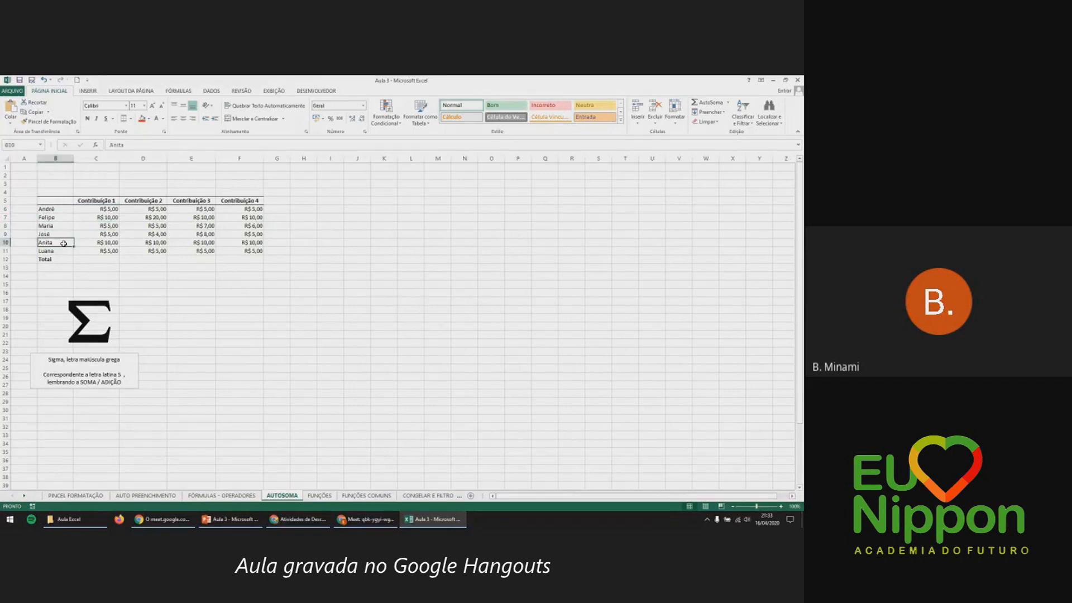
pyautogui.click(94, 240)
pyautogui.click(68, 256)
pyautogui.click(82, 252)
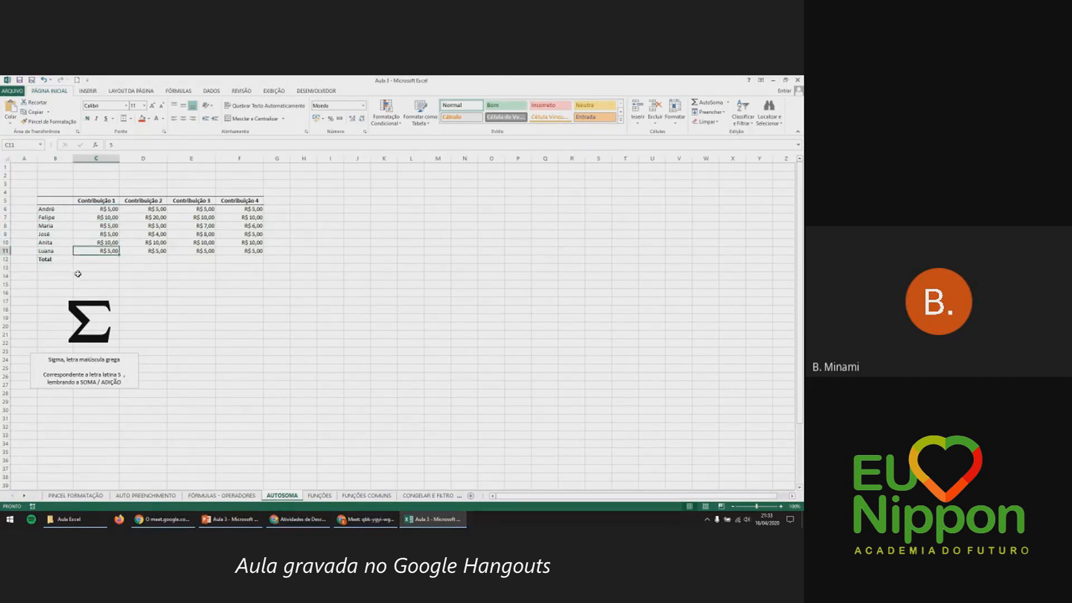
pyautogui.click(93, 260)
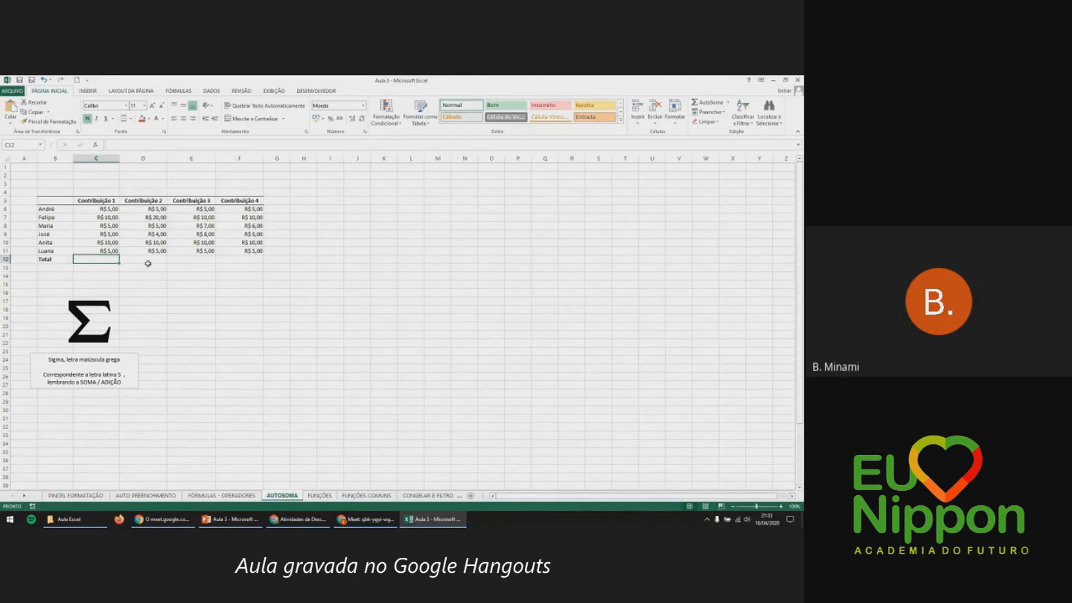
pyautogui.write('=')
pyautogui.click(114, 209)
pyautogui.write('+')
pyautogui.click(117, 217)
pyautogui.write('+')
pyautogui.click(114, 226)
pyautogui.write('+')
pyautogui.click(111, 234)
pyautogui.write('+')
pyautogui.click(112, 242)
pyautogui.write('+')
pyautogui.click(112, 250)
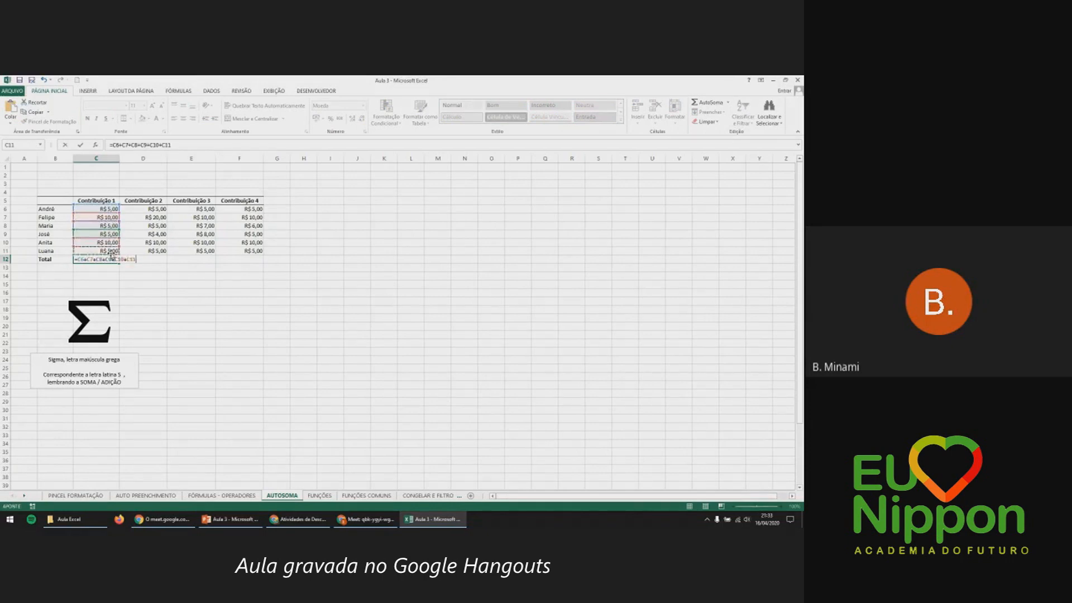
pyautogui.press('Return')
pyautogui.click(115, 259)
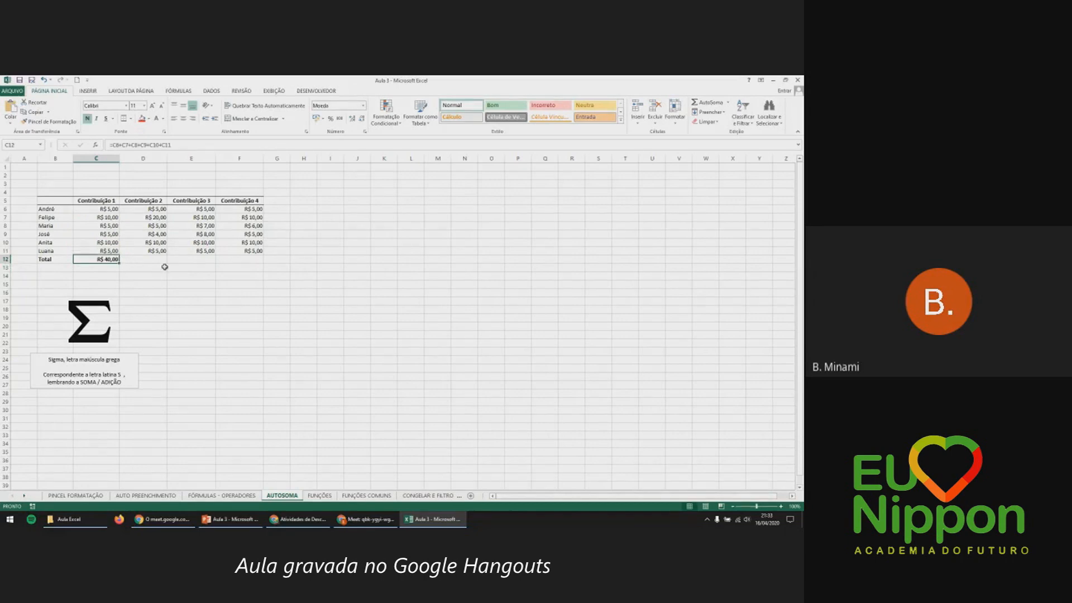
pyautogui.press('Delete')
pyautogui.moveTo(114, 210); pyautogui.dragTo(113, 251)
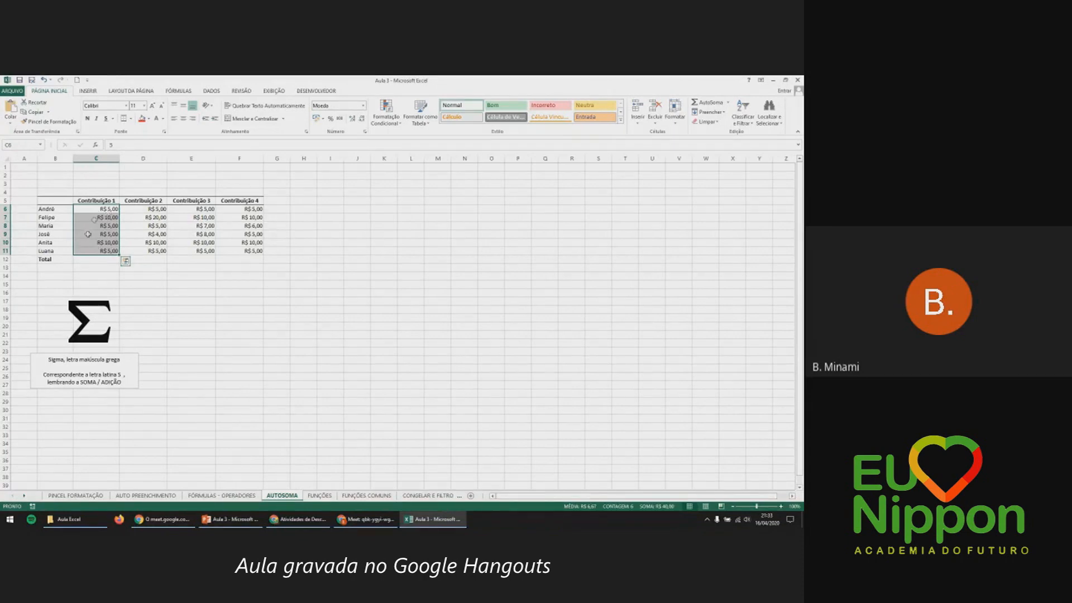
# Use Quick Analysis Totais > Soma to put =SOMA(C6:C11), showing R$ 40,00, in C12.
pyautogui.click(125, 261)
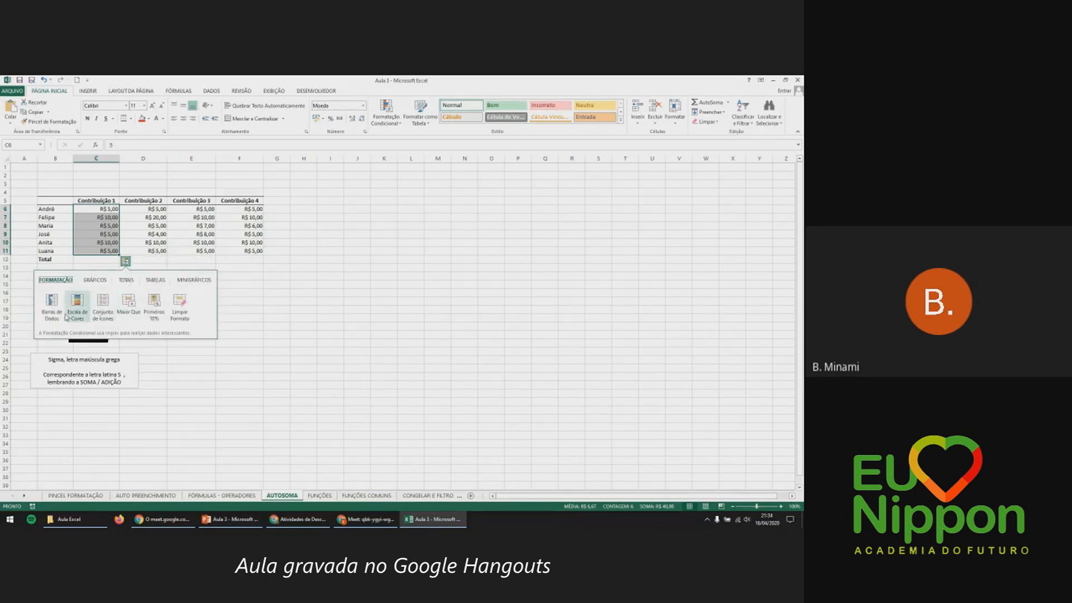
pyautogui.click(91, 282)
pyautogui.click(125, 280)
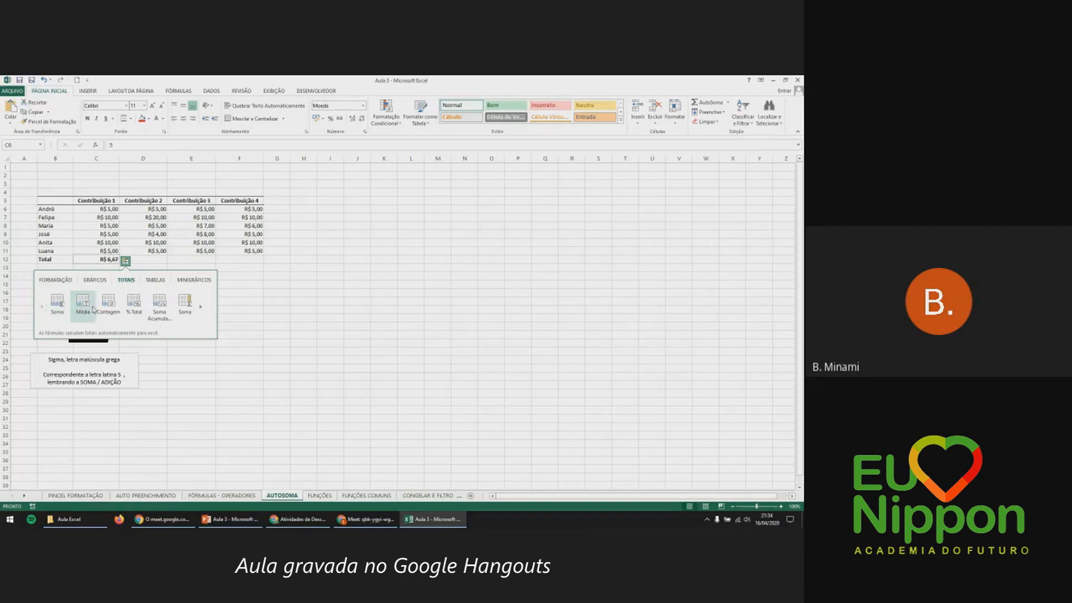
pyautogui.click(56, 311)
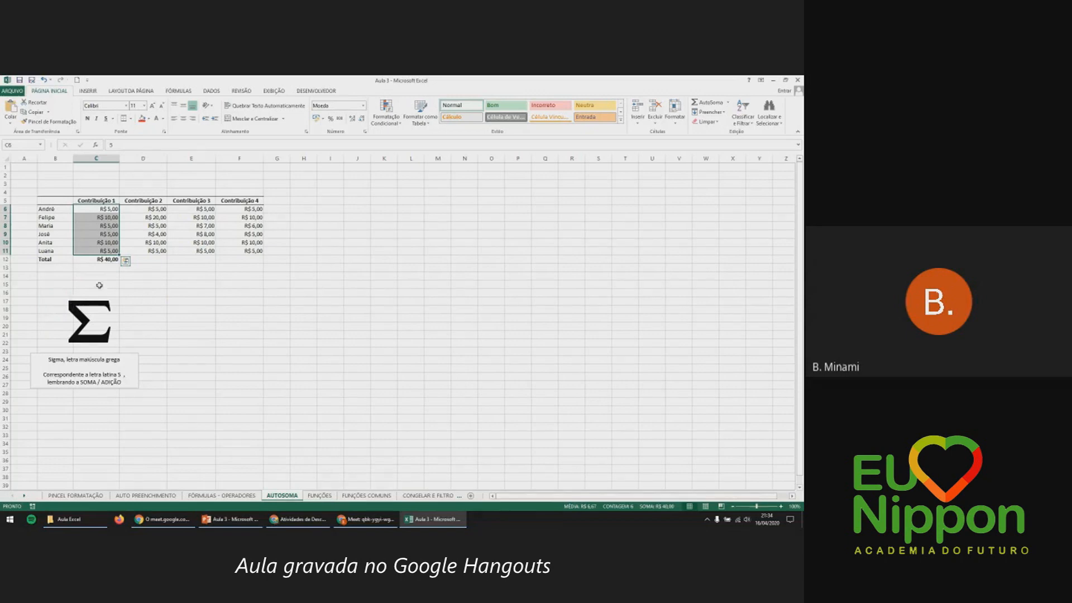
pyautogui.click(106, 260)
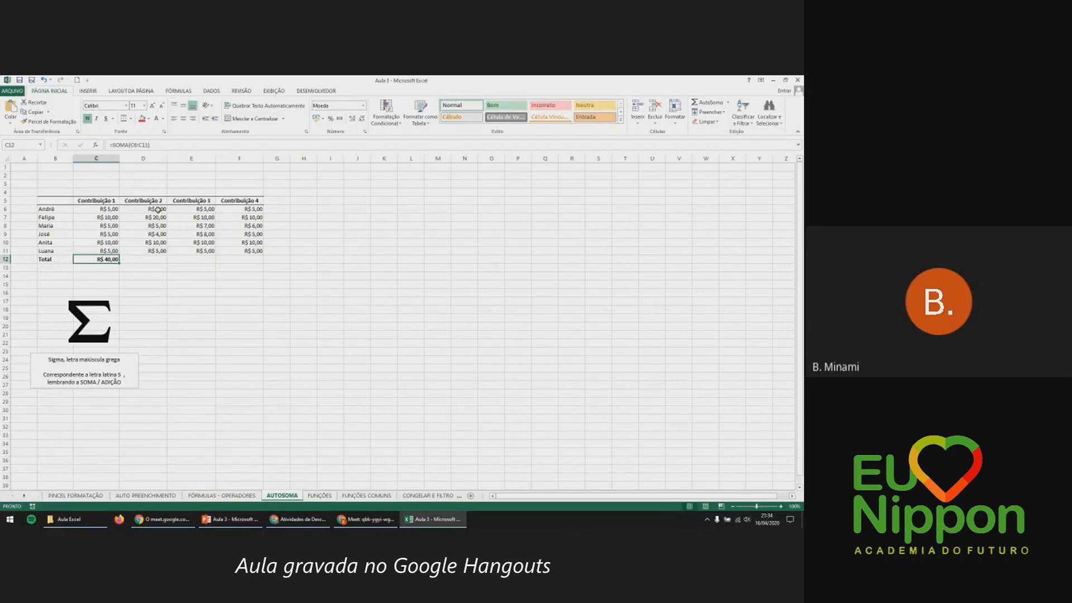
# AutoSum Contribuição 2 into D12 (R$ 49,00) and Contribuição 3 into E12 (R$ 45,00).
pyautogui.moveTo(158, 210); pyautogui.dragTo(158, 252)
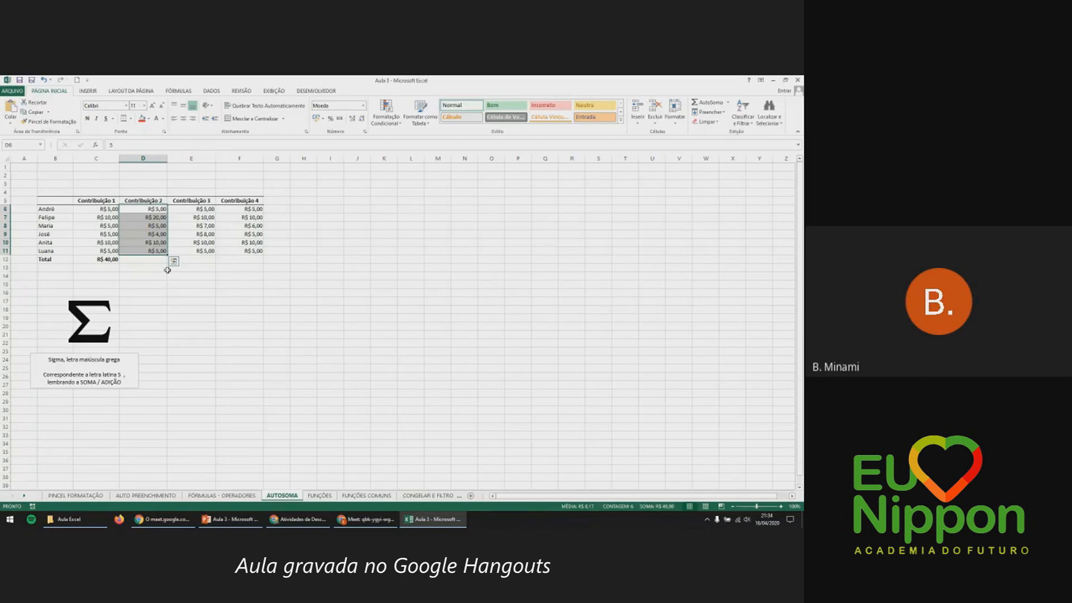
pyautogui.click(715, 107)
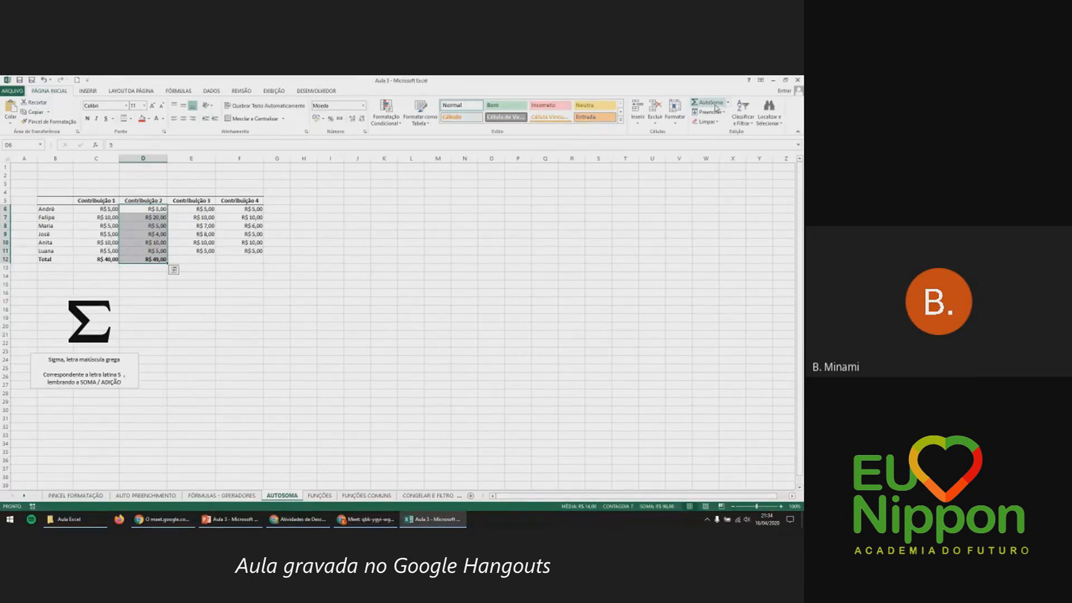
pyautogui.moveTo(204, 209); pyautogui.dragTo(208, 250)
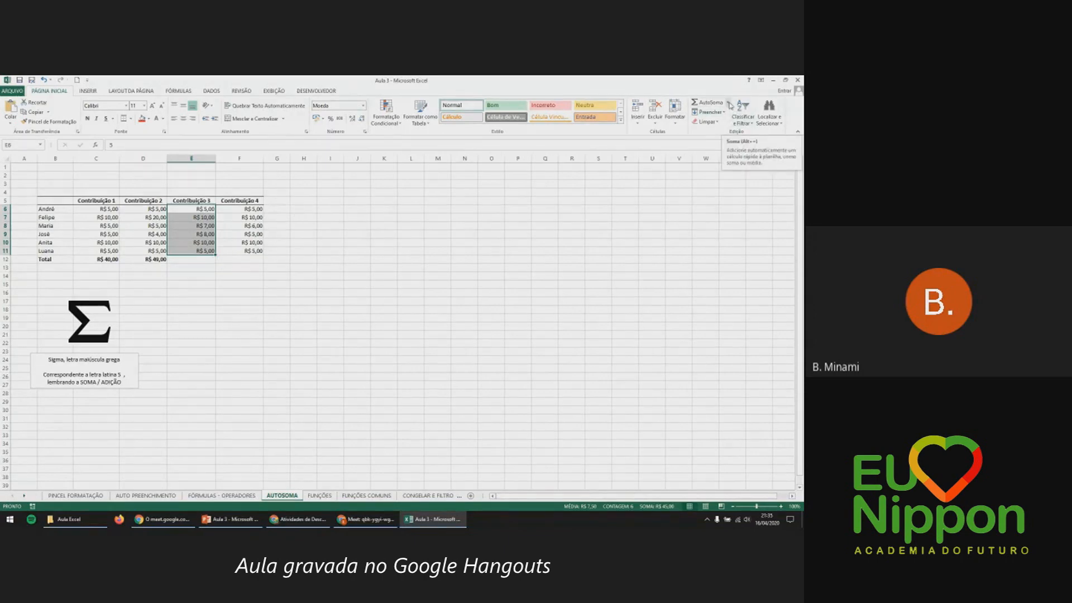
pyautogui.click(729, 104)
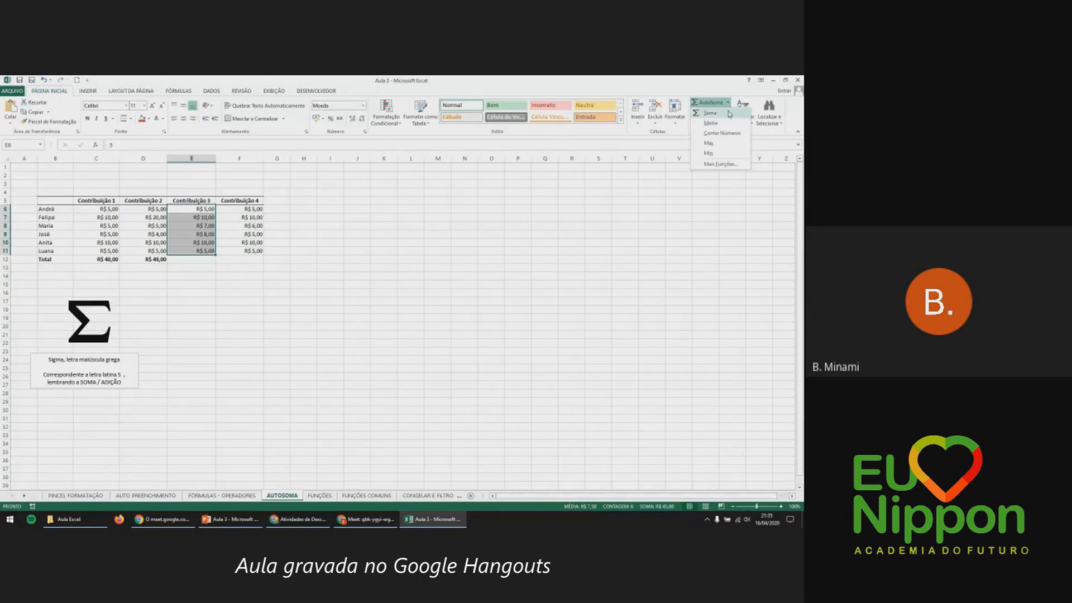
pyautogui.click(729, 114)
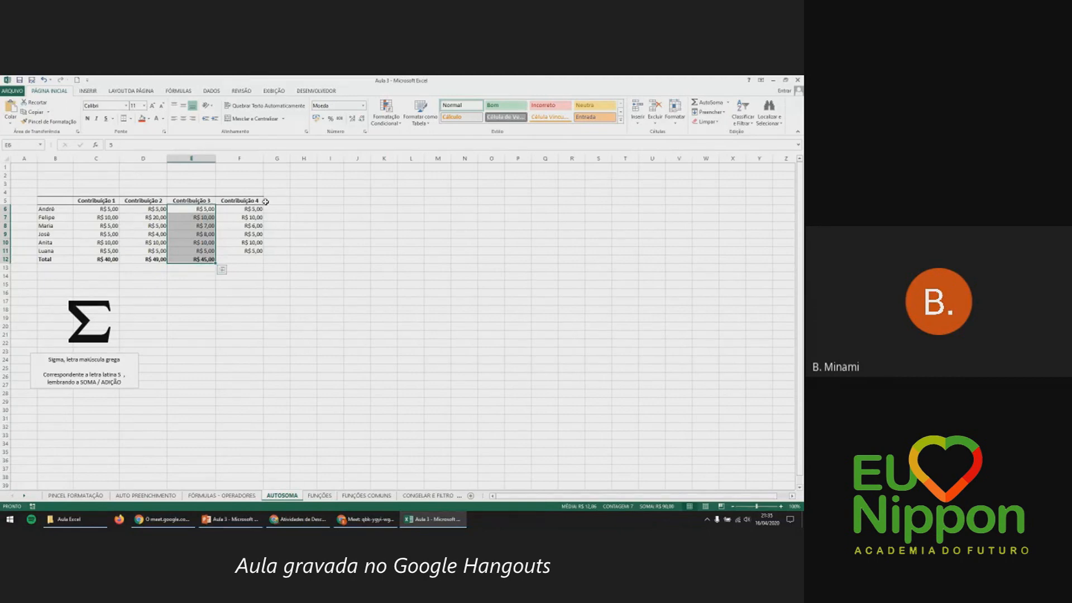
# Inspect E12's =SOMA(E6:E11) formula and leave it unchanged.
pyautogui.click(256, 258)
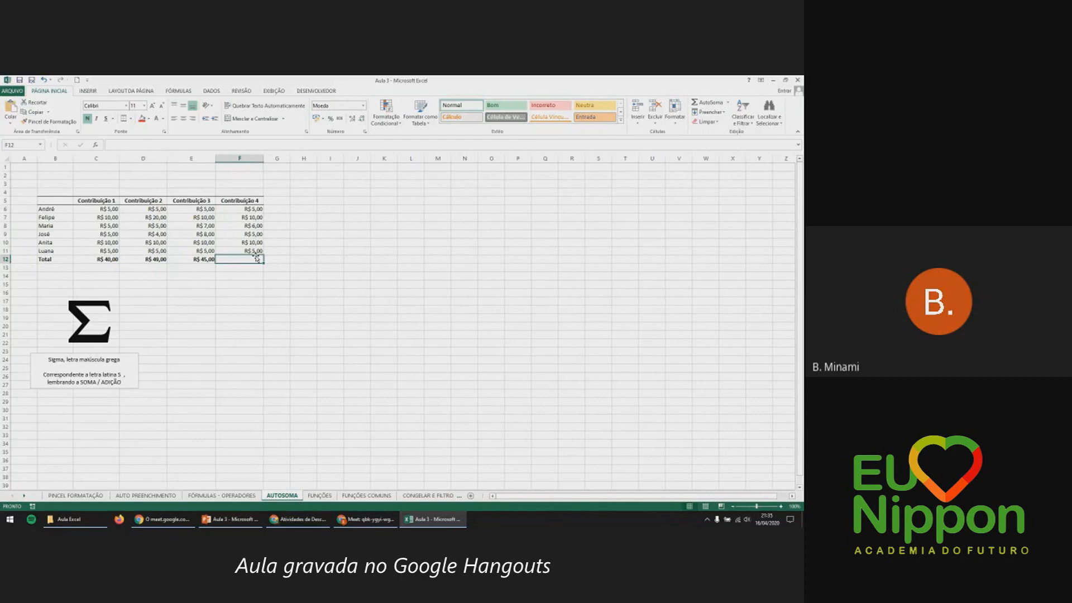
pyautogui.doubleClick(192, 258)
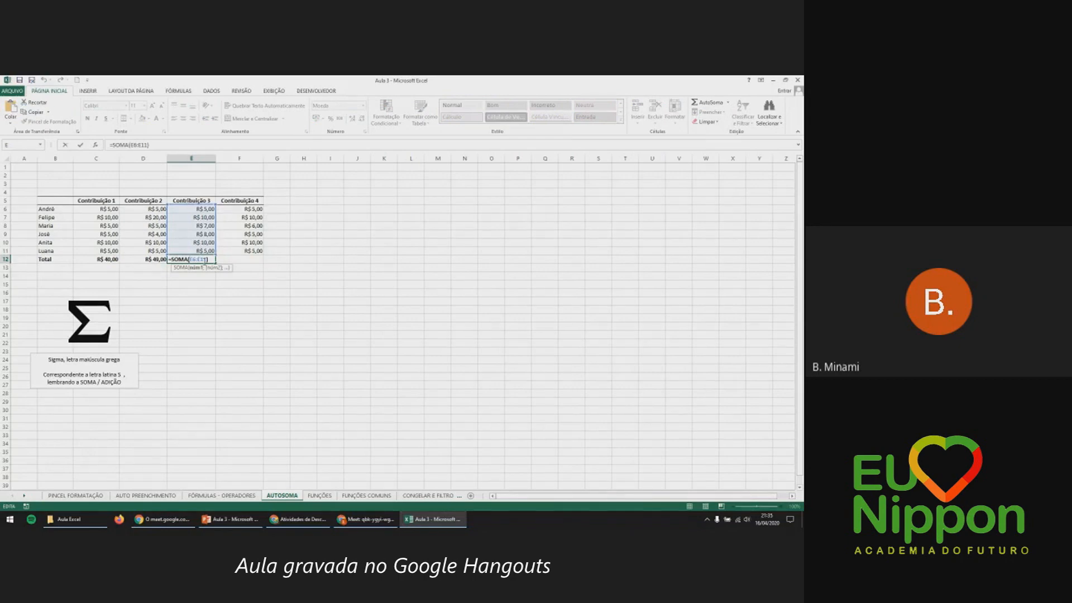
pyautogui.press('Escape')
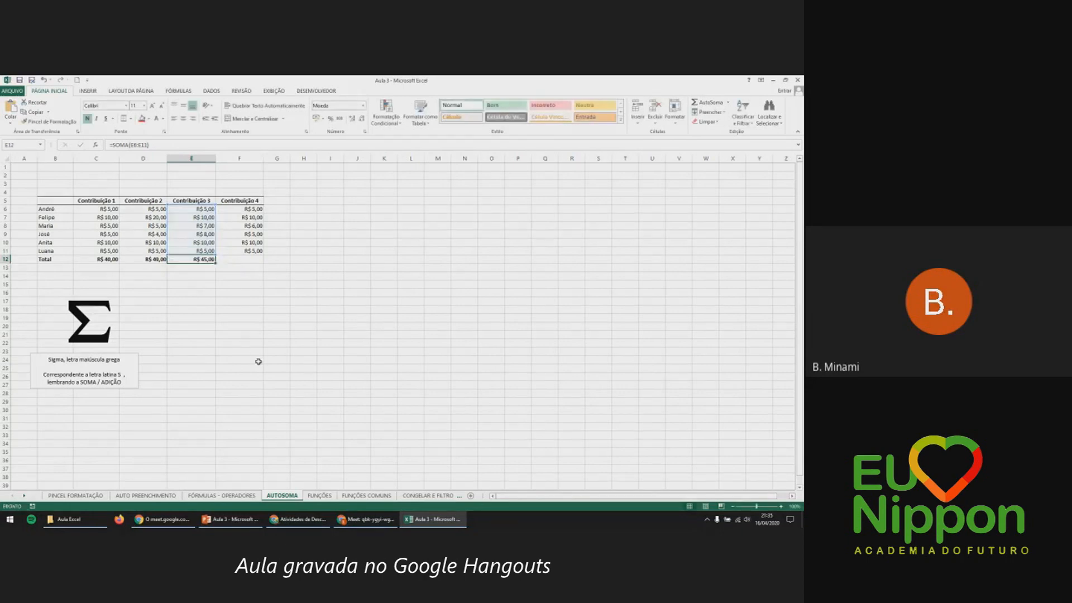
# Move the '= SOMA ( C6 : C11 )' text box up beside the sigma symbol, then open C12's formula to compare.
pyautogui.scroll(-3, 258, 361)
pyautogui.click(260, 437)
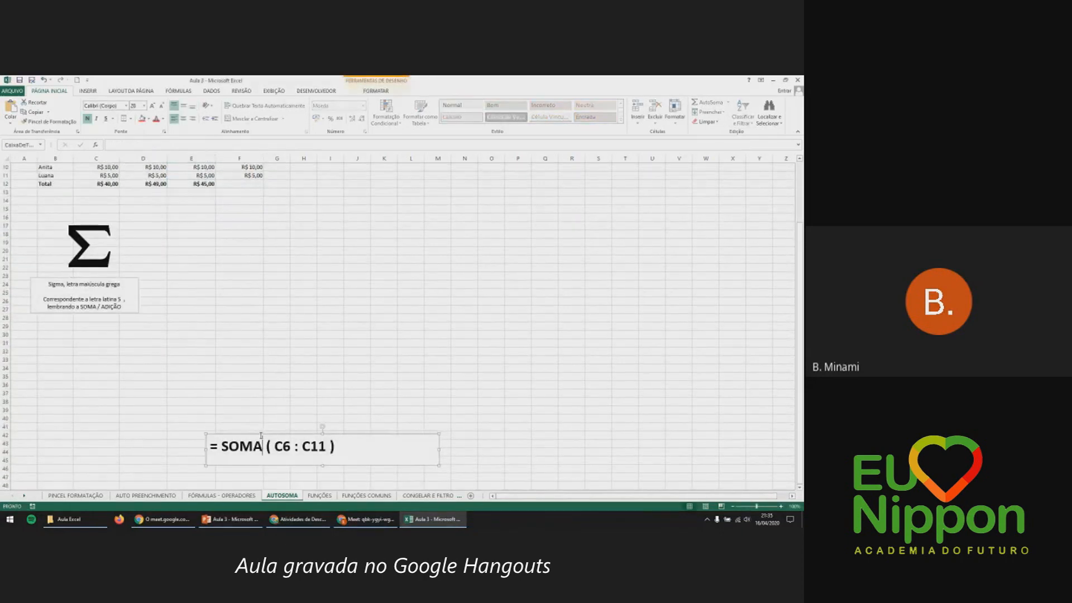
pyautogui.moveTo(260, 436); pyautogui.dragTo(257, 233)
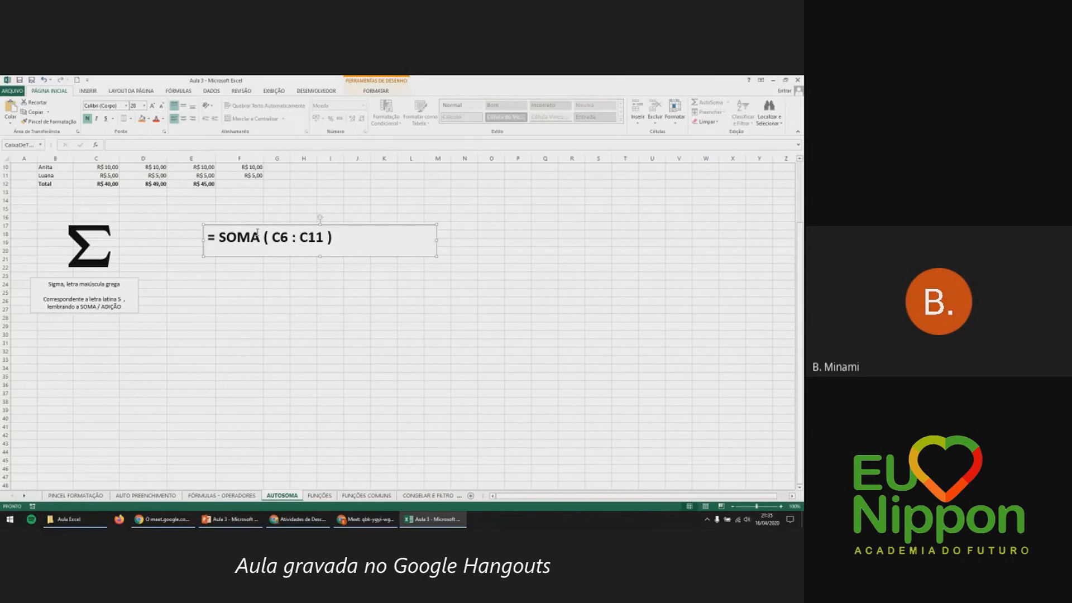
pyautogui.scroll(3, 257, 232)
pyautogui.click(272, 312)
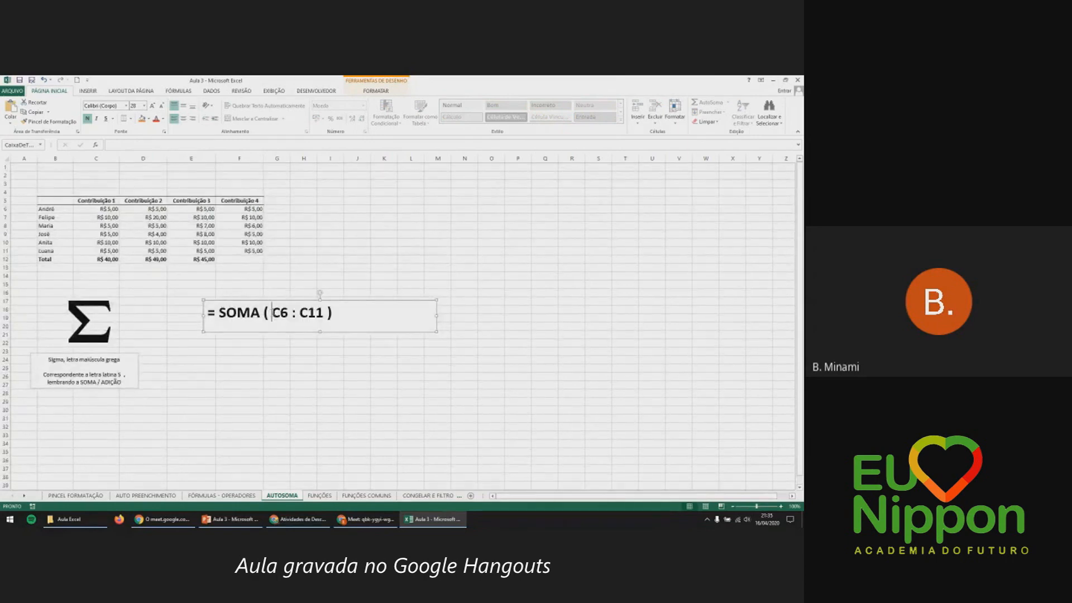
pyautogui.doubleClick(114, 259)
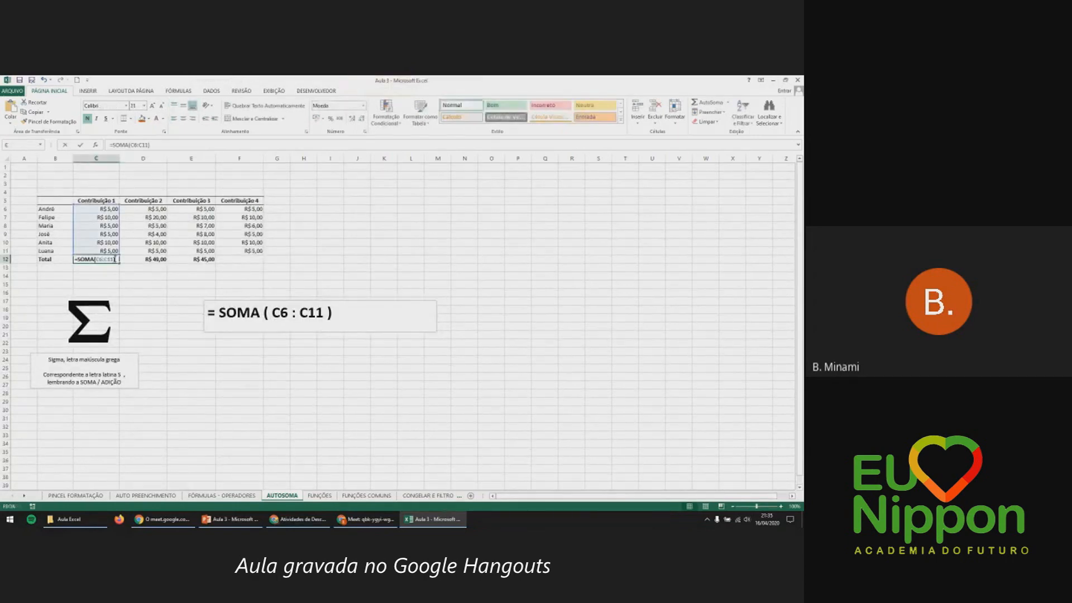
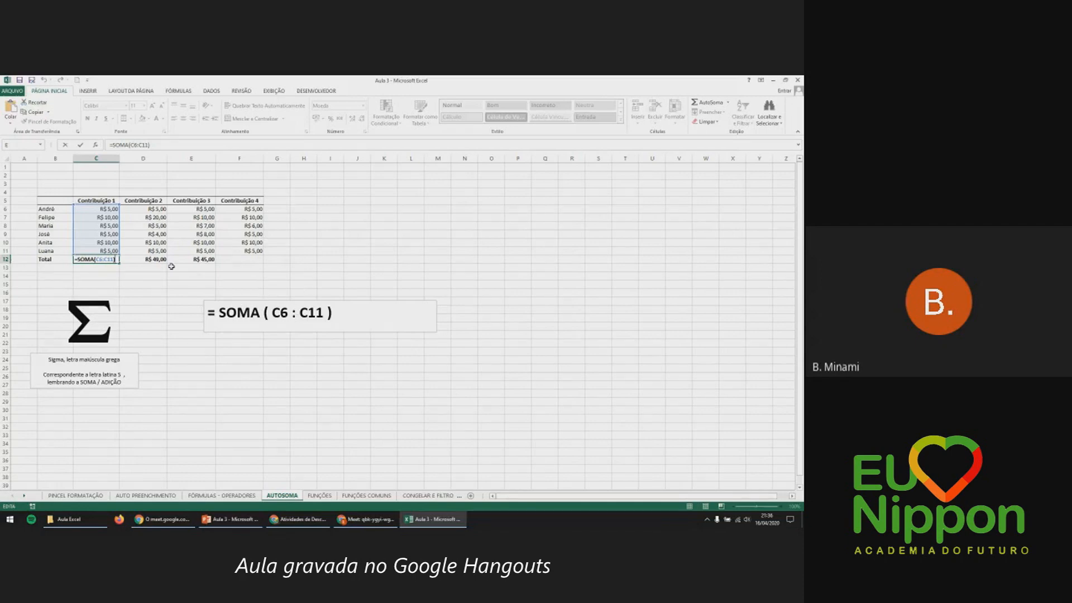
# Confirm the SOMA totals in C12, D12 and E12 (R$ 40,00, R$ 49,00, R$ 45,00), then go to FUNÇÕES.
pyautogui.press('Return')
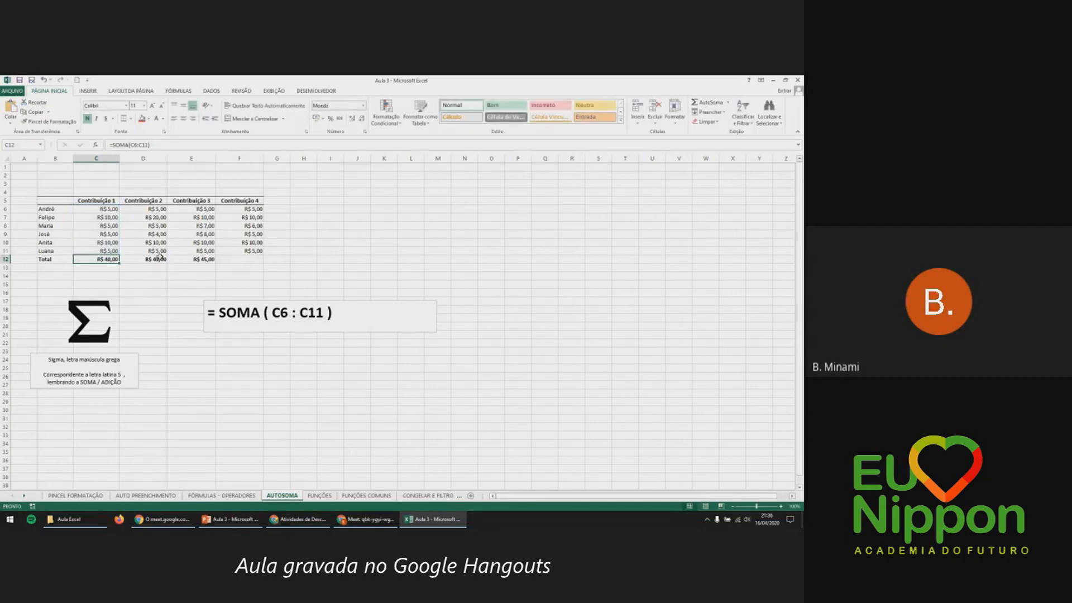
pyautogui.doubleClick(160, 258)
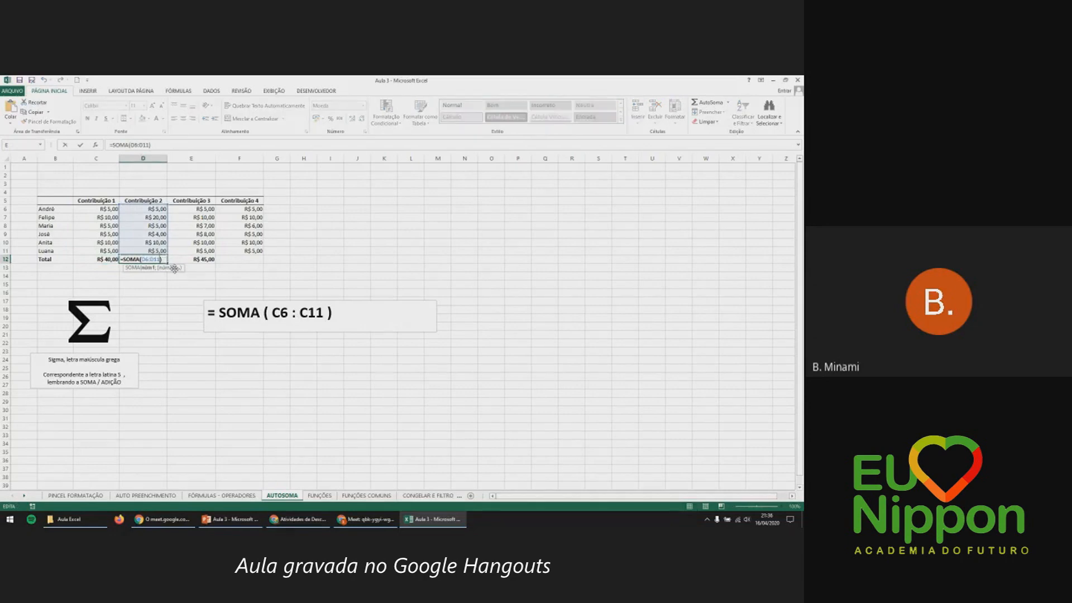
pyautogui.press('Return')
pyautogui.doubleClick(195, 258)
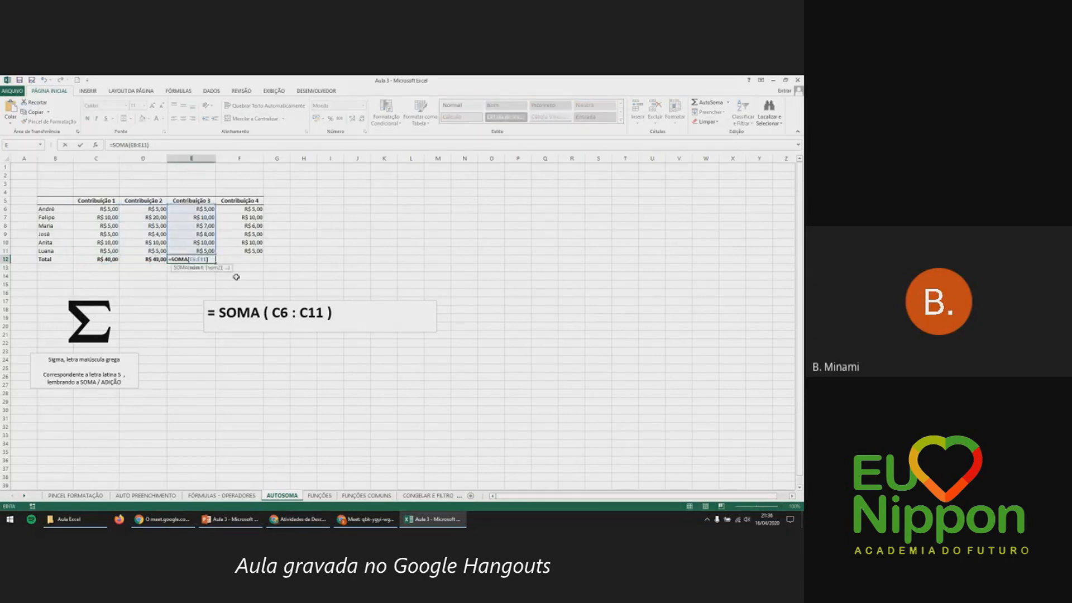
pyautogui.press('Return')
pyautogui.click(239, 259)
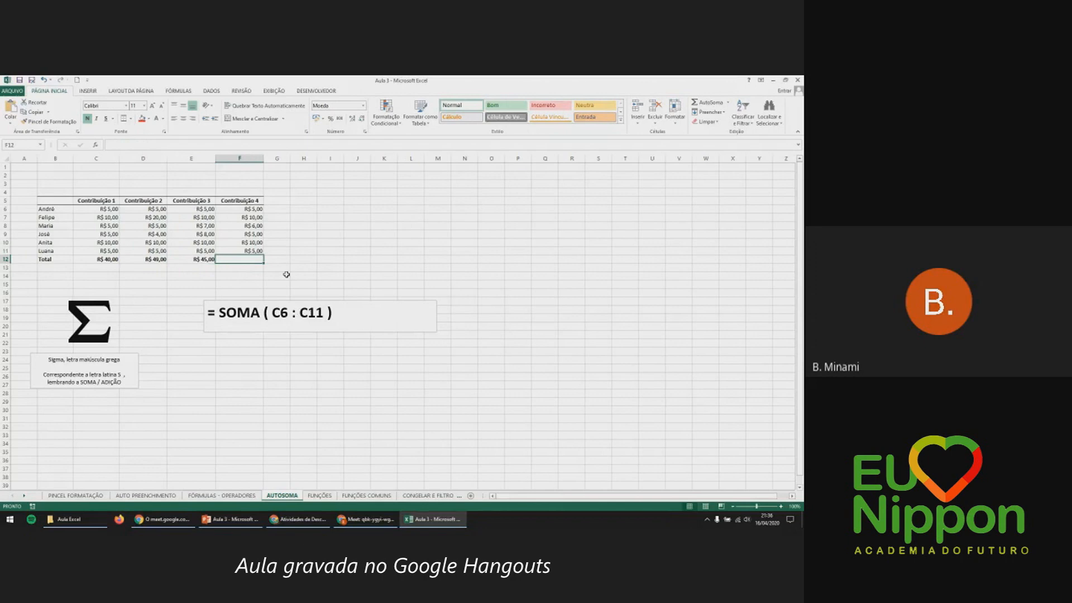
pyautogui.click(332, 496)
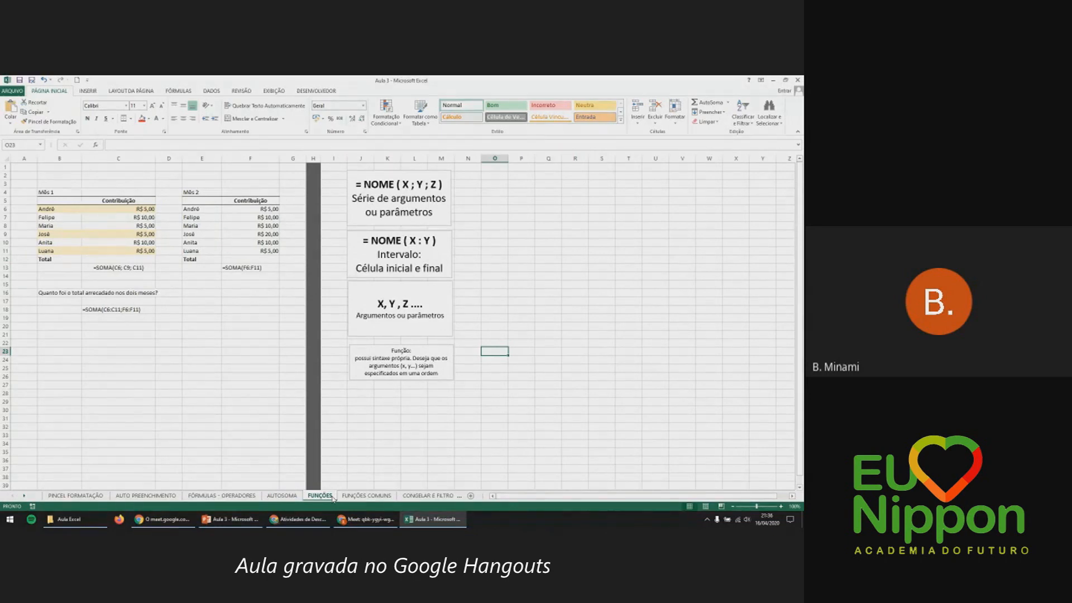
# Paste the = SOMA ( C6 : C11 ) text box from AUTOSOMA beside the NOME boxes on FUNÇÕES.
pyautogui.click(282, 495)
pyautogui.click(305, 305)
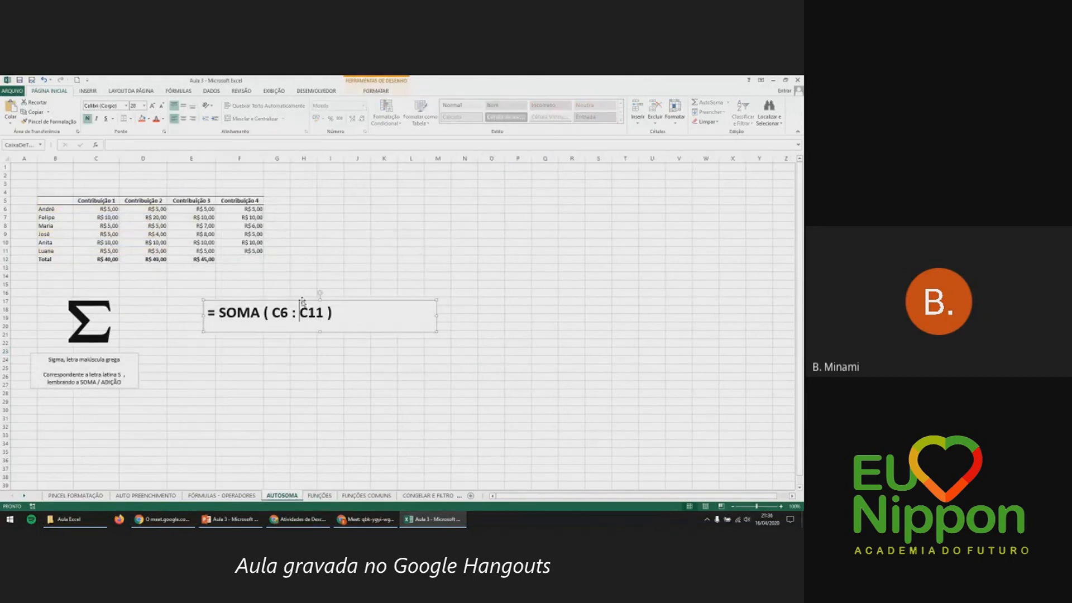
pyautogui.click(320, 495)
pyautogui.hotkey('ctrl', 'v')
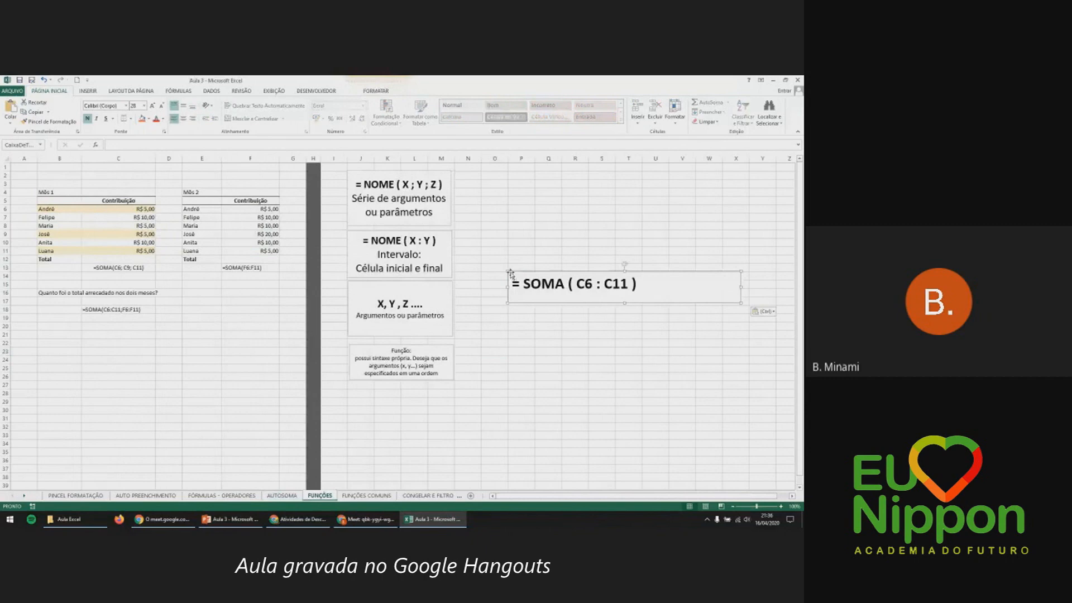
pyautogui.moveTo(538, 306); pyautogui.dragTo(500, 205)
# Highlight the equals sign in = NOME ( X ; Y ; Z ) and the word SOMA in the pasted box.
pyautogui.click(397, 185)
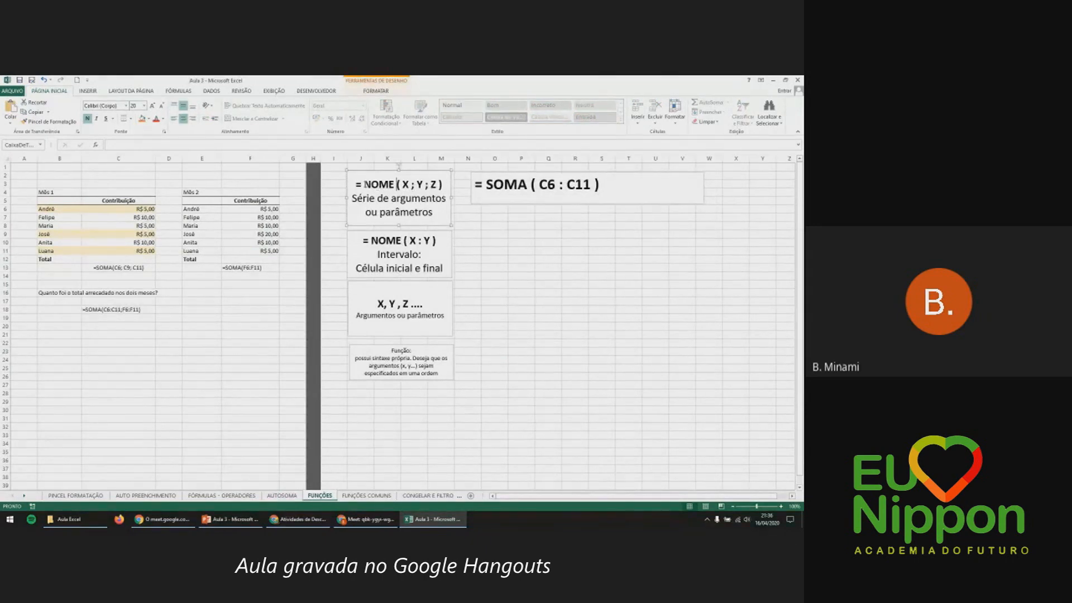
pyautogui.moveTo(362, 184); pyautogui.dragTo(394, 185)
pyautogui.click(368, 184)
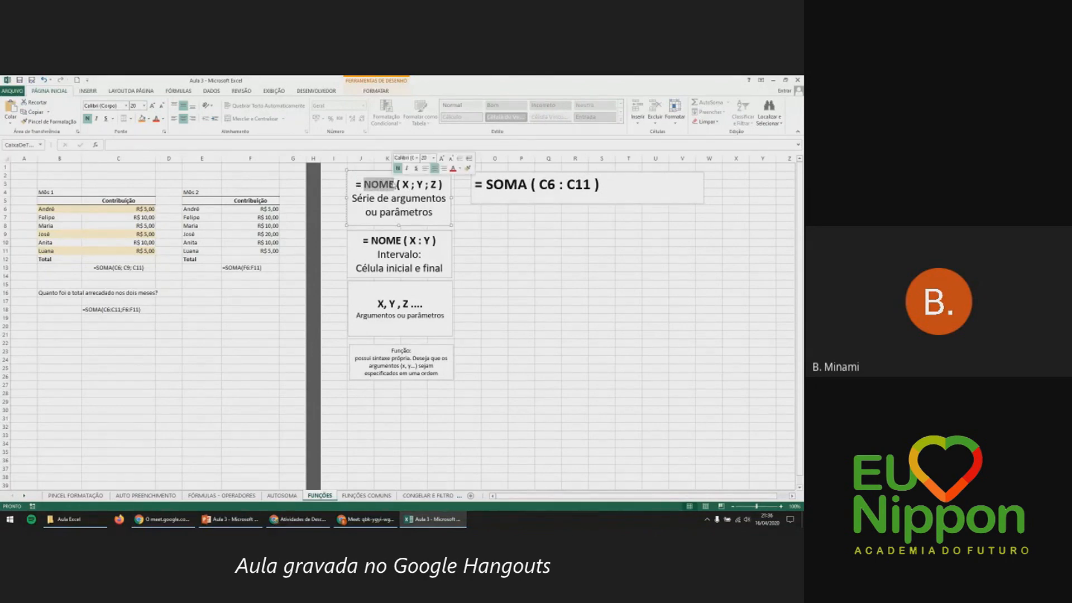
pyautogui.click(492, 187)
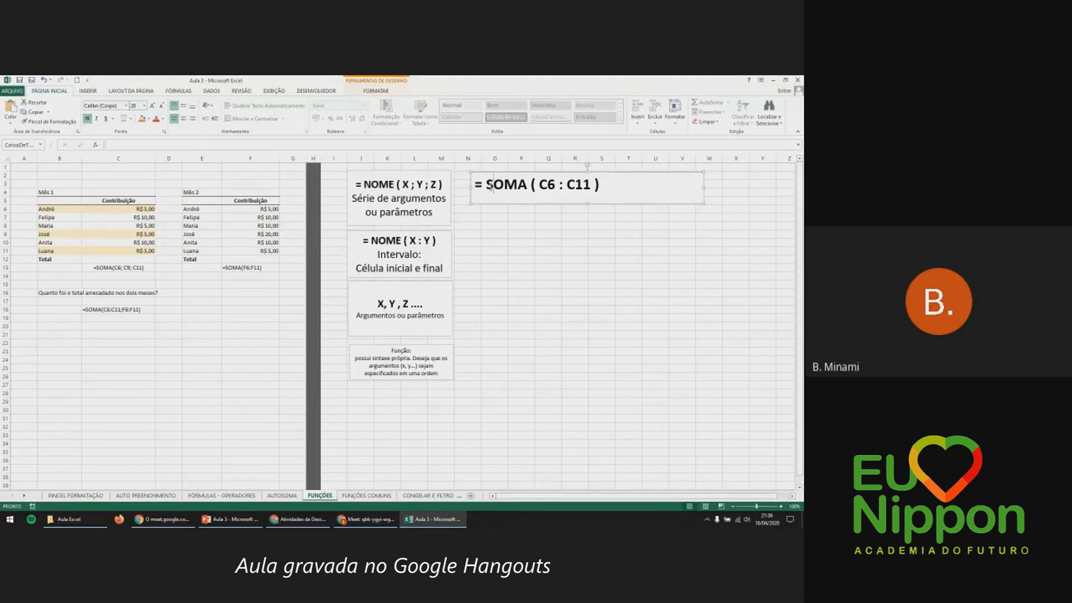
pyautogui.moveTo(486, 187); pyautogui.dragTo(527, 188)
pyautogui.click(527, 187)
# Highlight the X ; Y ; arguments of the NOME box, then point to the = NOME ( X : Y ) box.
pyautogui.click(398, 185)
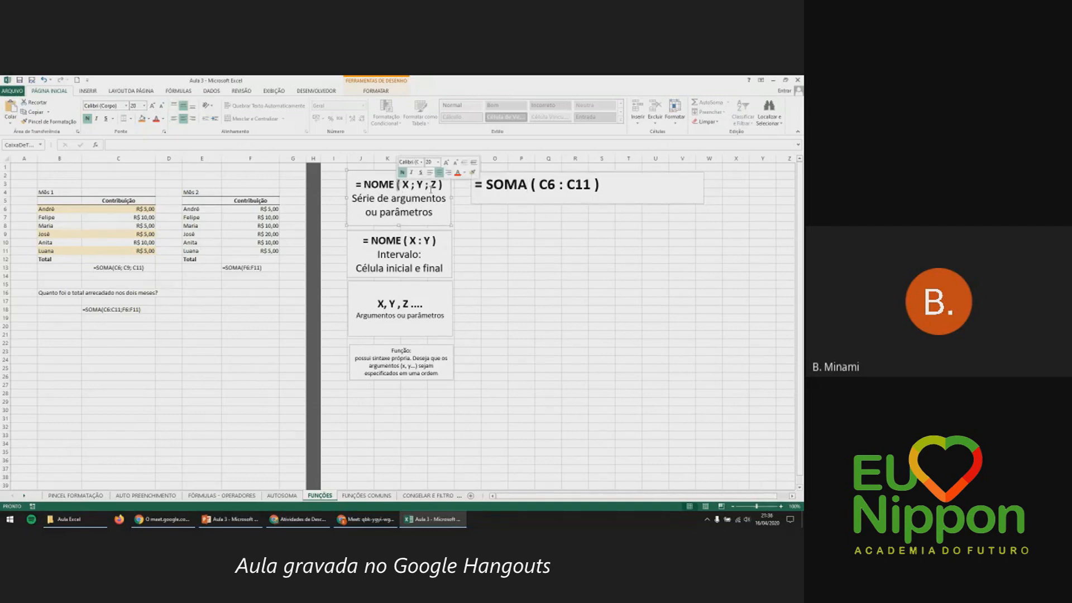
pyautogui.click(404, 185)
pyautogui.moveTo(409, 185); pyautogui.dragTo(433, 186)
pyautogui.click(433, 186)
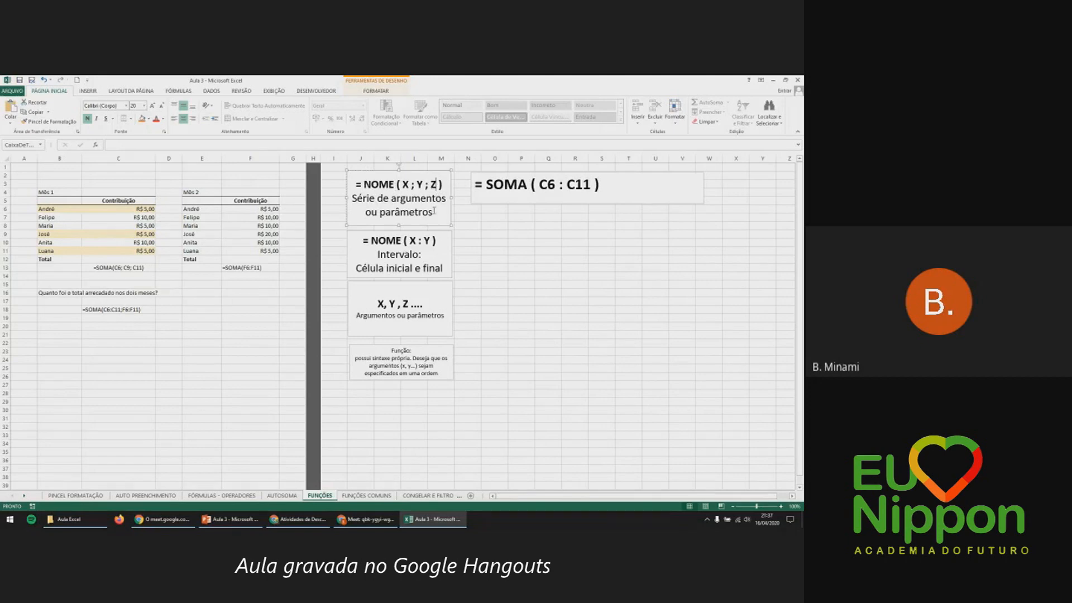
pyautogui.click(420, 256)
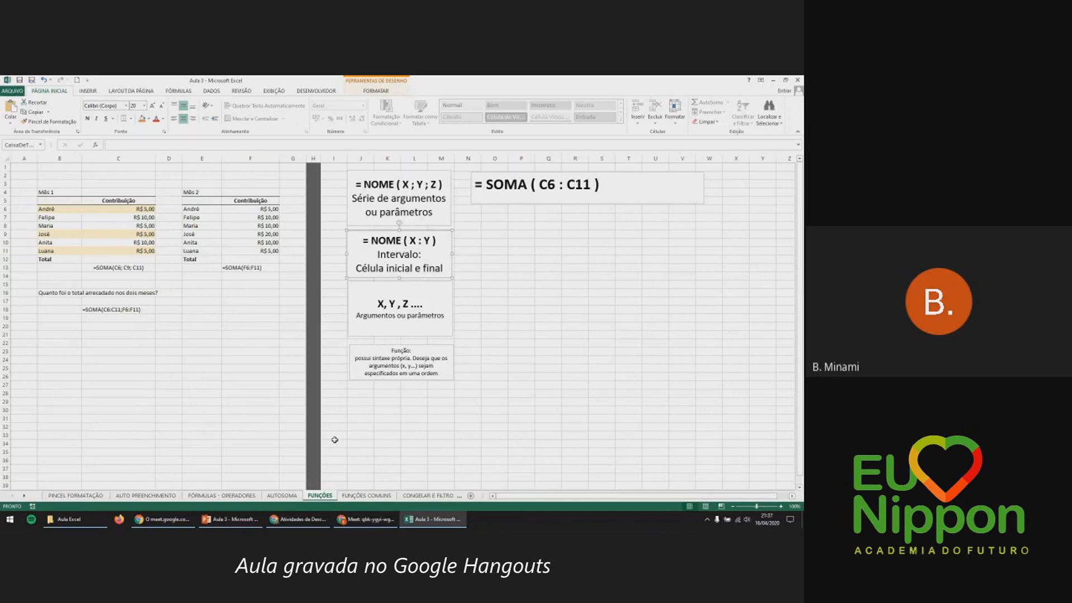
# Select C6:C11 on AUTOSOMA to show their sum, then return to FUNÇÕES.
pyautogui.click(282, 495)
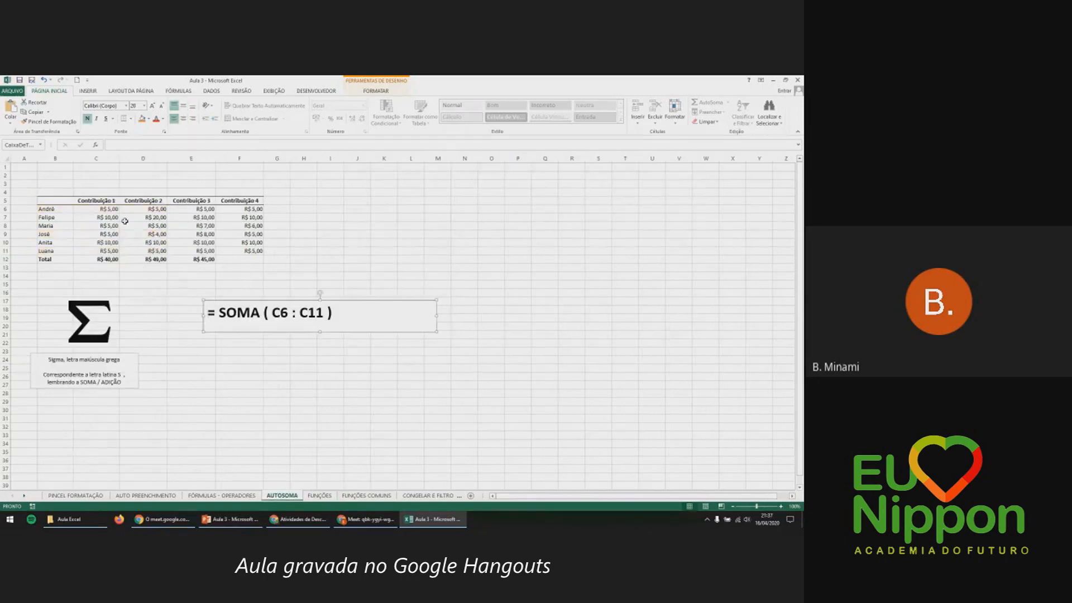
pyautogui.moveTo(109, 209); pyautogui.dragTo(108, 248)
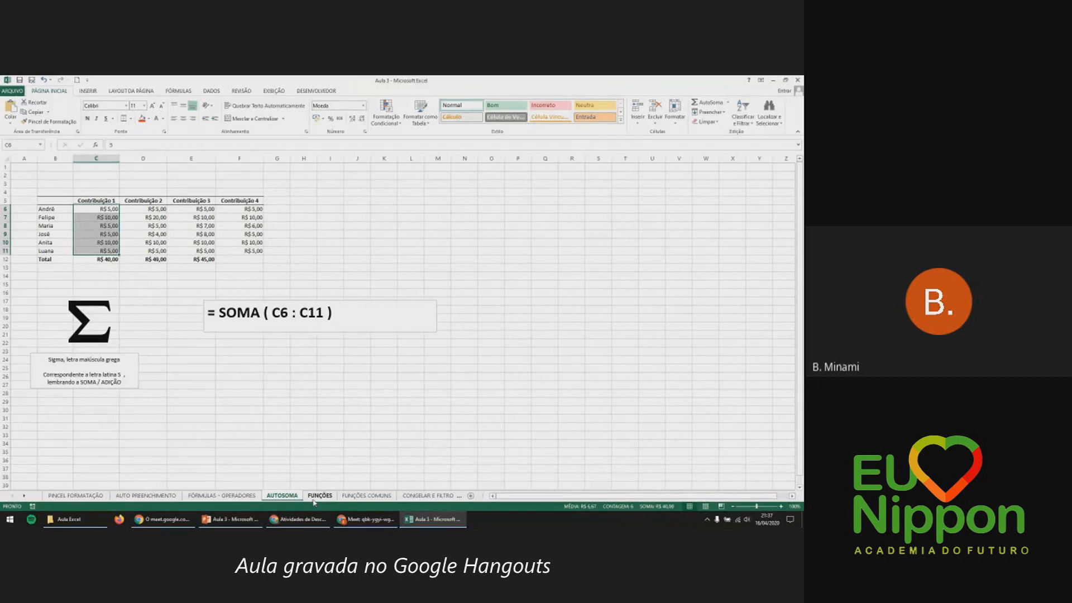
pyautogui.click(316, 498)
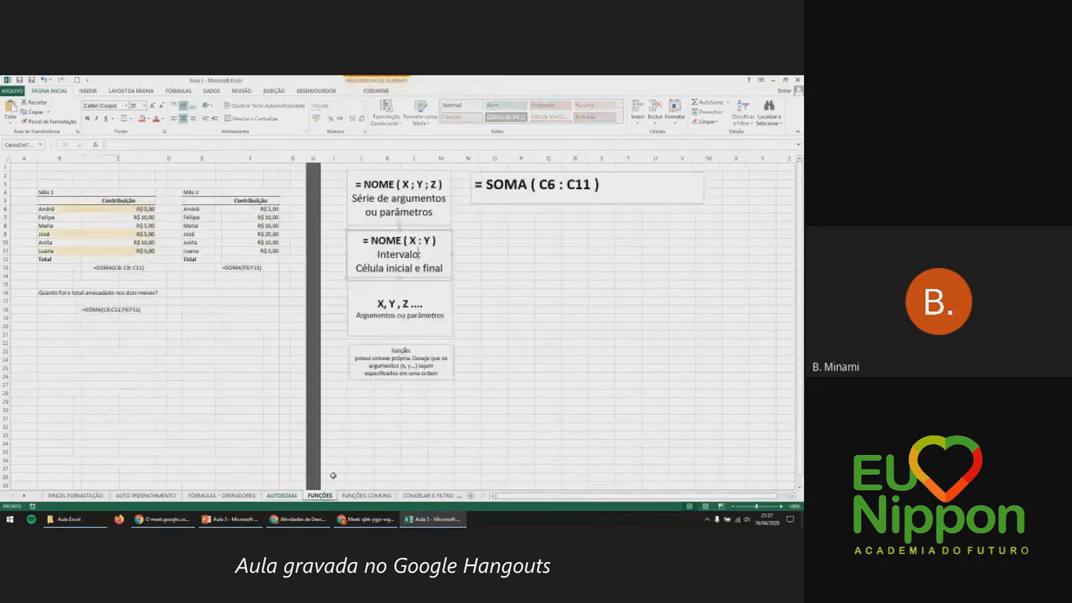
pyautogui.click(562, 184)
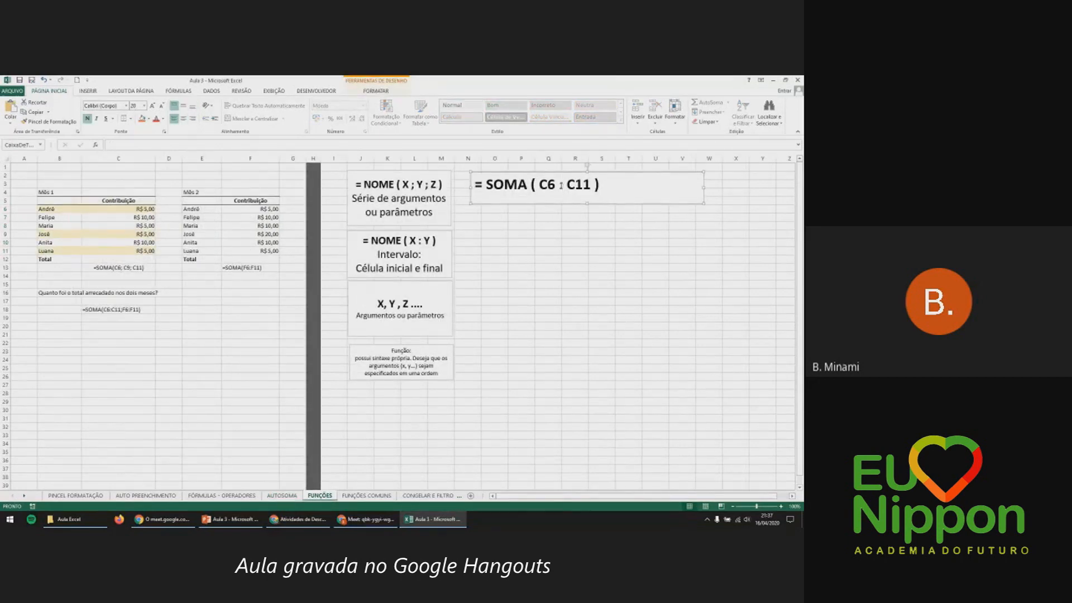
pyautogui.click(420, 241)
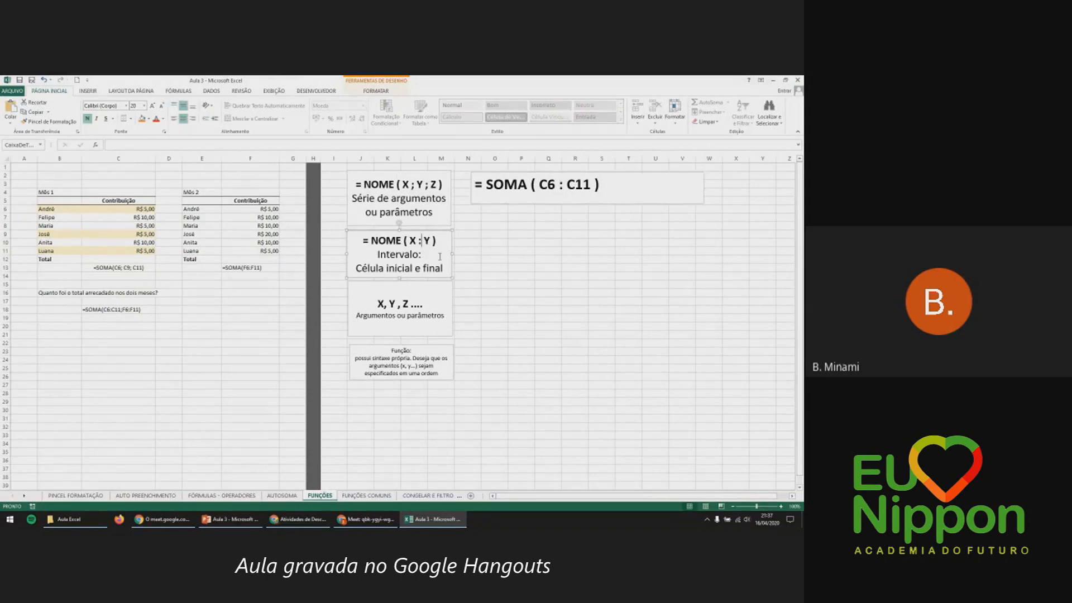
pyautogui.click(439, 256)
pyautogui.click(429, 212)
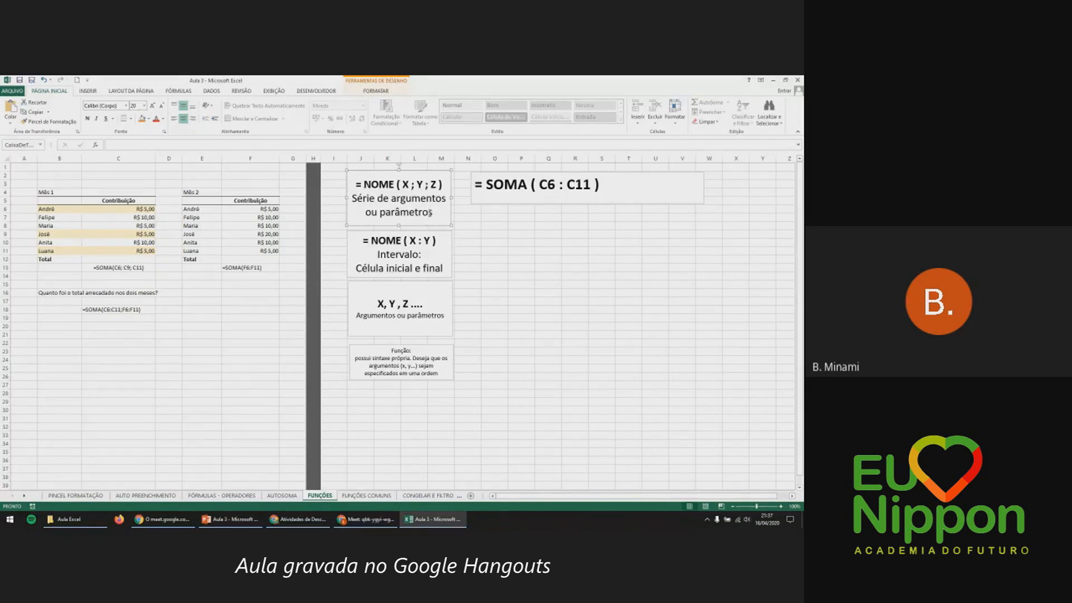
pyautogui.click(413, 185)
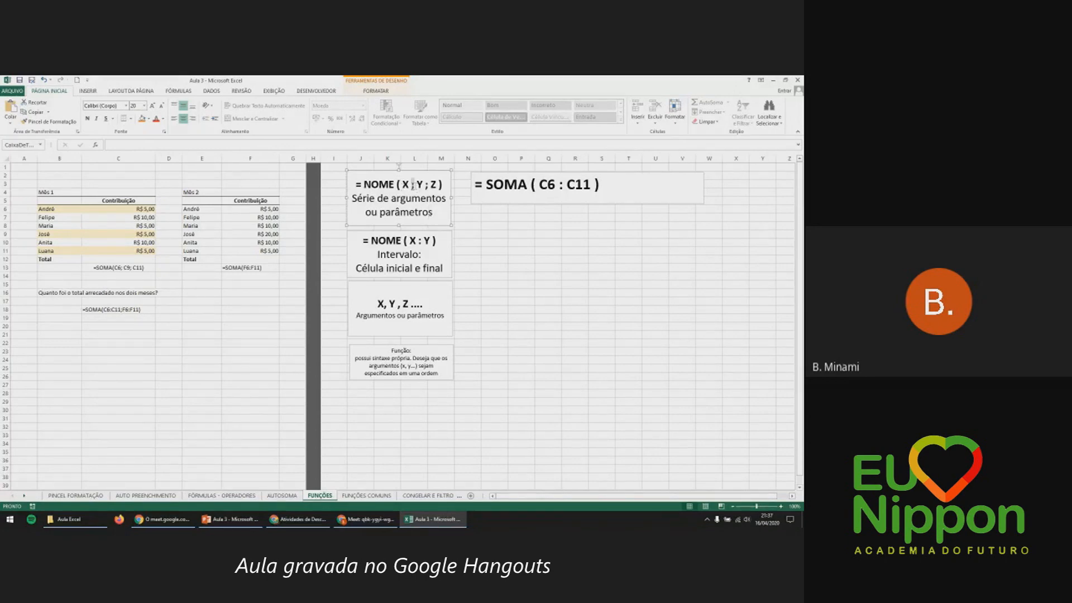
pyautogui.click(434, 213)
pyautogui.click(93, 260)
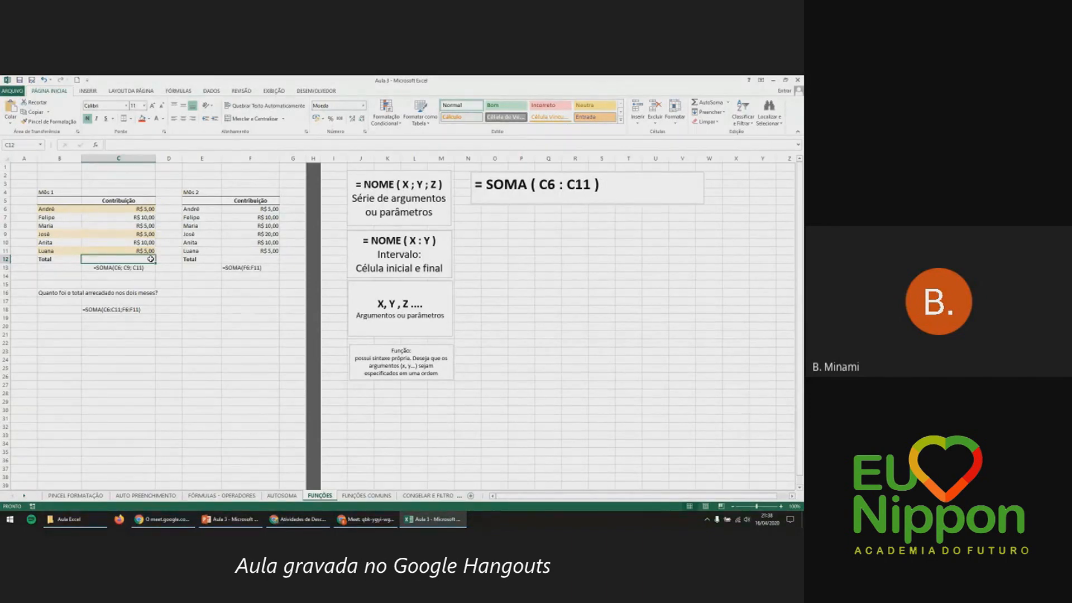
pyautogui.click(141, 207)
pyautogui.click(96, 233)
pyautogui.click(104, 251)
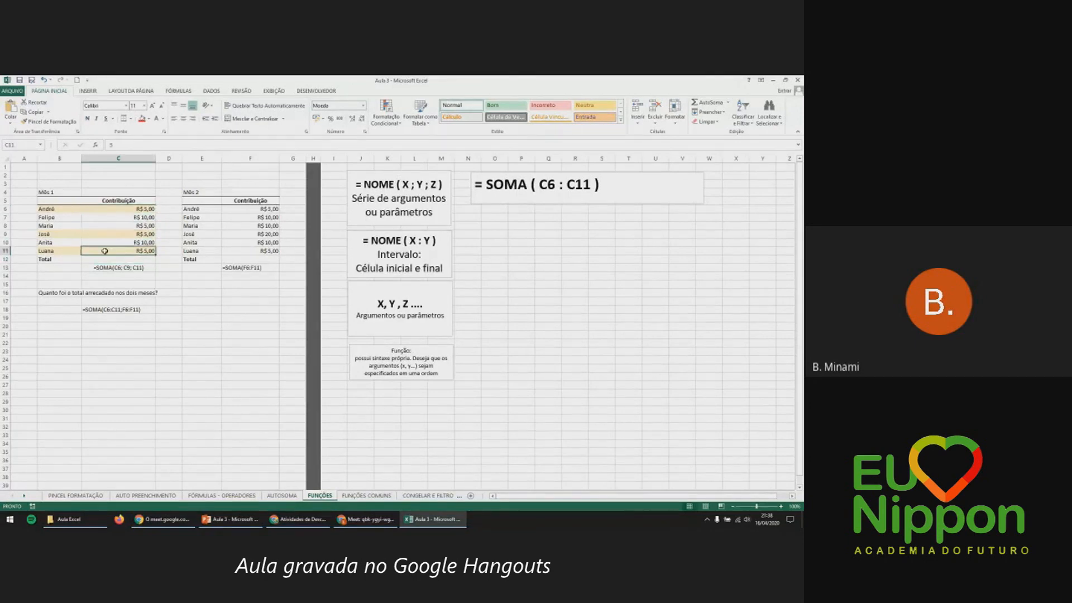
pyautogui.click(115, 259)
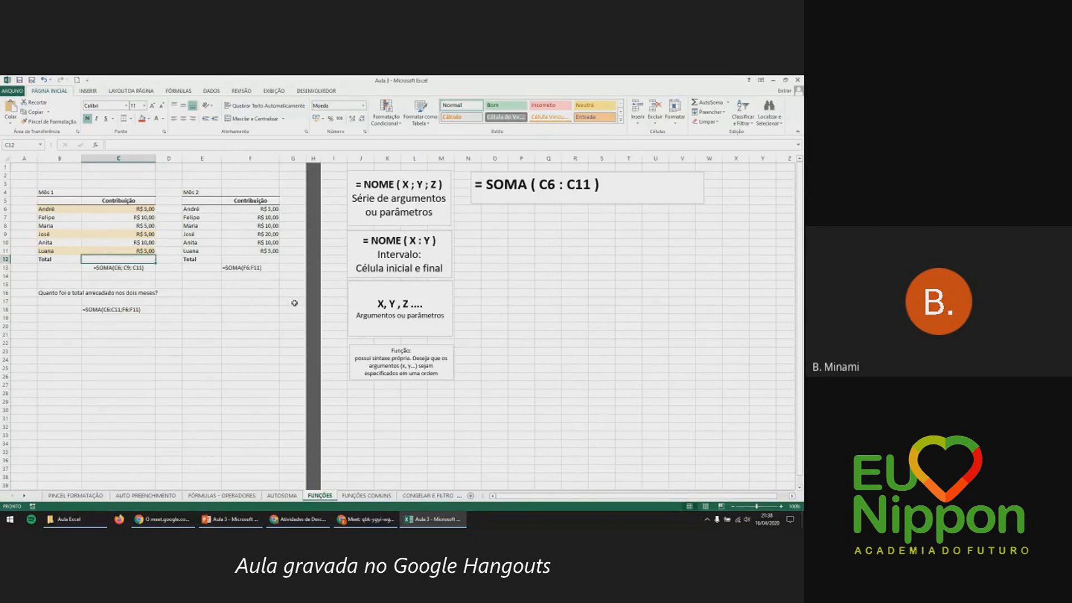
pyautogui.write('=')
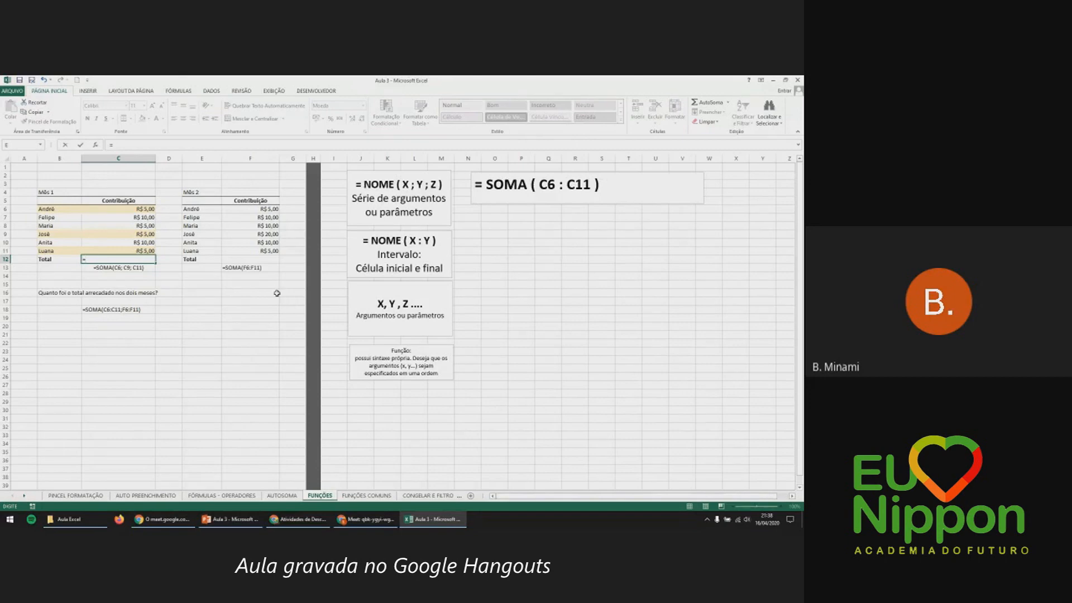
pyautogui.click(138, 210)
pyautogui.write('+')
pyautogui.click(138, 235)
pyautogui.write('+')
pyautogui.click(131, 251)
pyautogui.press('BackSpace')
pyautogui.press('BackSpace')
pyautogui.press('BackSpace')
pyautogui.press('BackSpace')
pyautogui.press('BackSpace')
pyautogui.press('BackSpace')
pyautogui.press('BackSpace')
pyautogui.press('BackSpace')
pyautogui.press('BackSpace')
pyautogui.write('som')
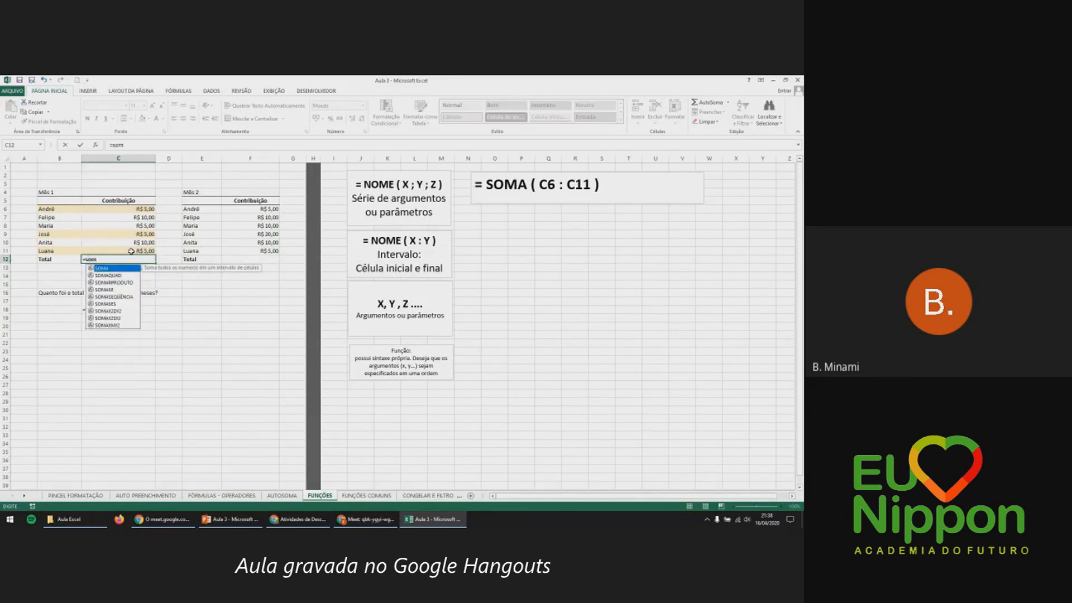
pyautogui.write('a(')
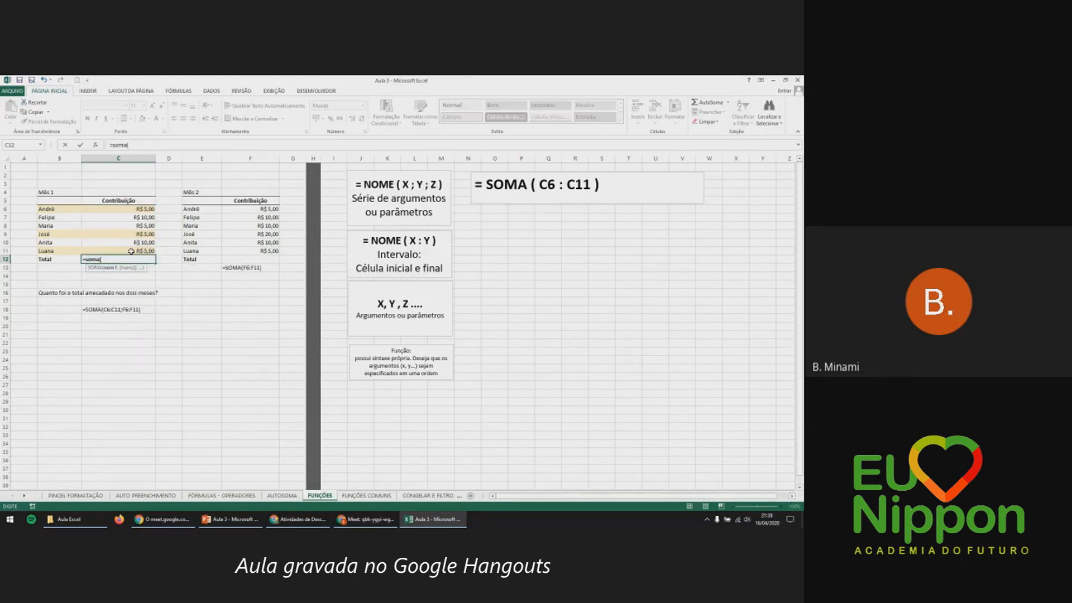
pyautogui.click(139, 207)
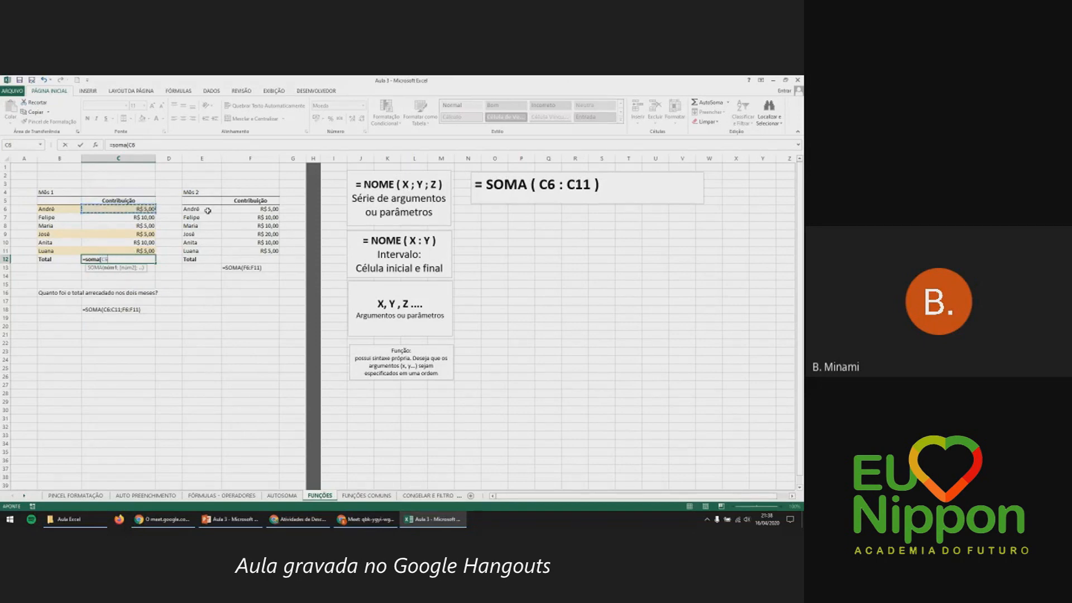
pyautogui.write(';')
pyautogui.click(150, 233)
pyautogui.write(';')
pyautogui.click(147, 251)
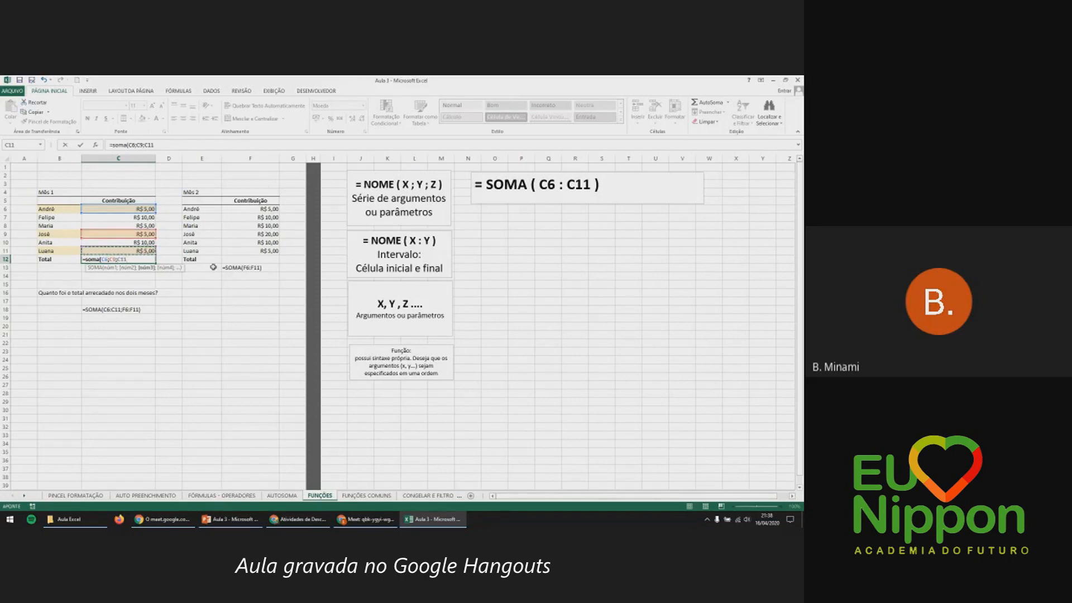
pyautogui.write(')')
pyautogui.press('Return')
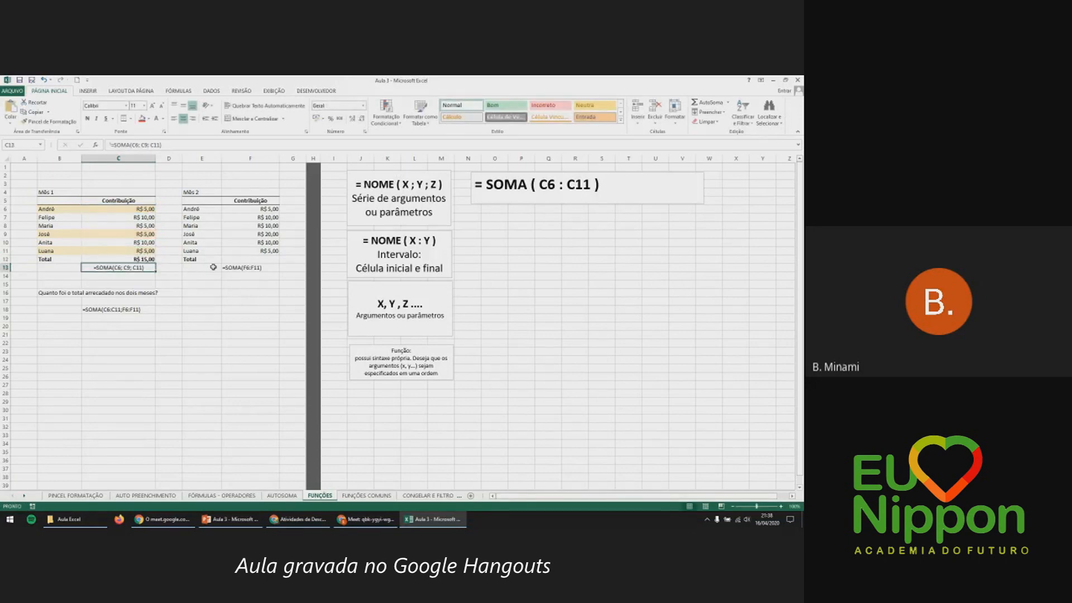
pyautogui.doubleClick(146, 258)
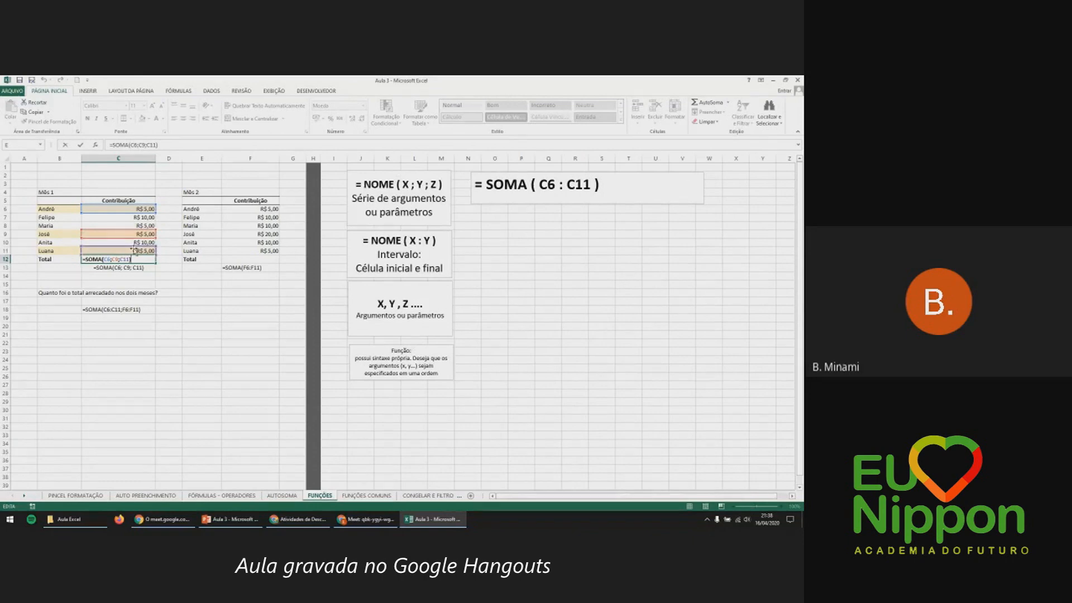
pyautogui.press('Return')
pyautogui.click(411, 186)
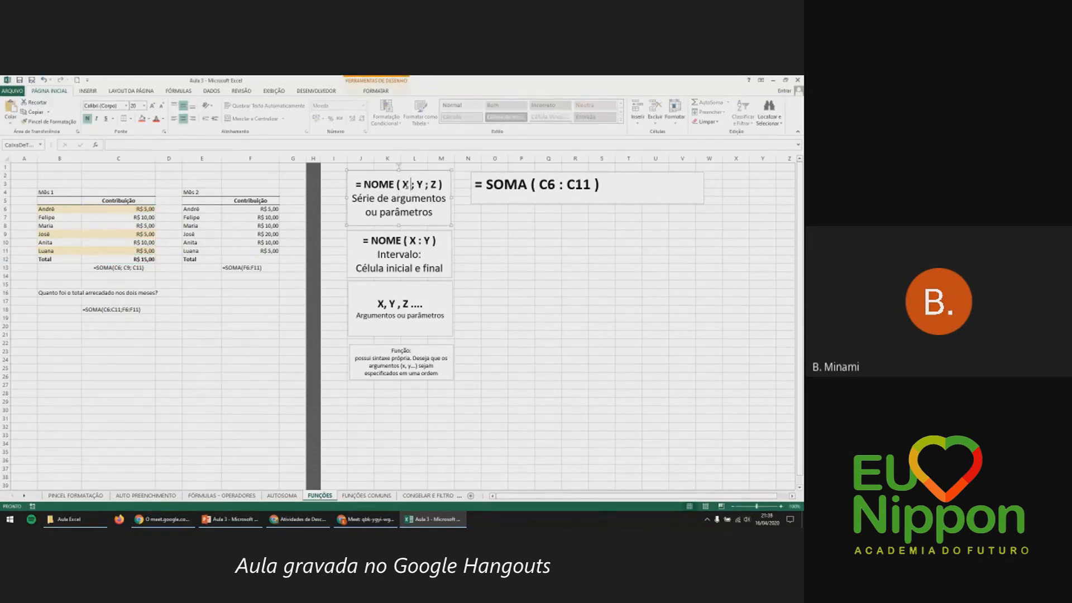
pyautogui.moveTo(410, 184); pyautogui.dragTo(416, 186)
pyautogui.click(148, 260)
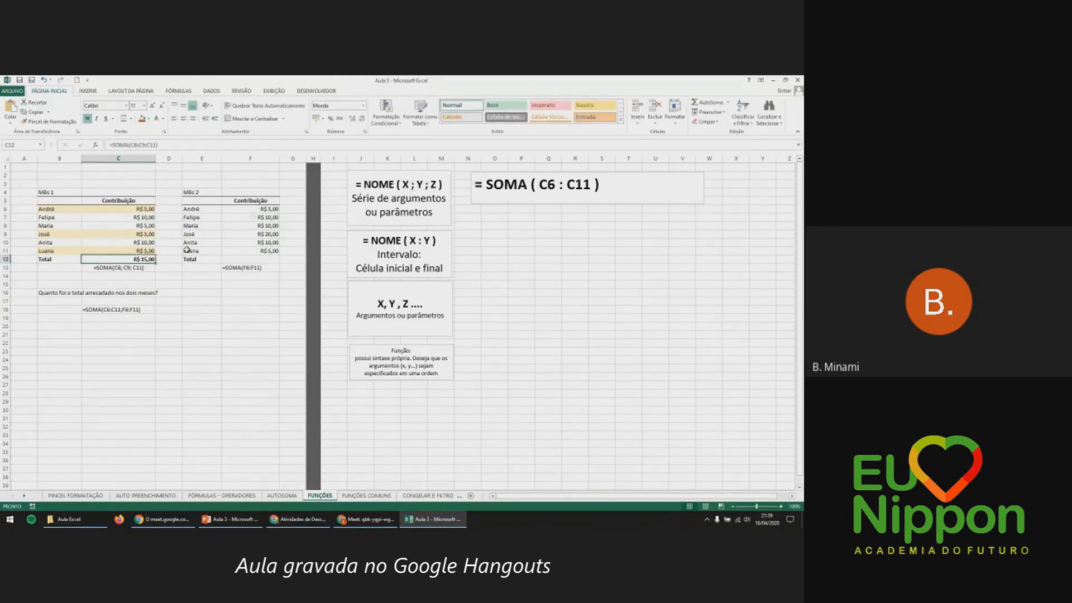
# Check the Mês 2 values F6:F11, then enter =soma(F6:F11) in F12.
pyautogui.moveTo(256, 209); pyautogui.dragTo(243, 259)
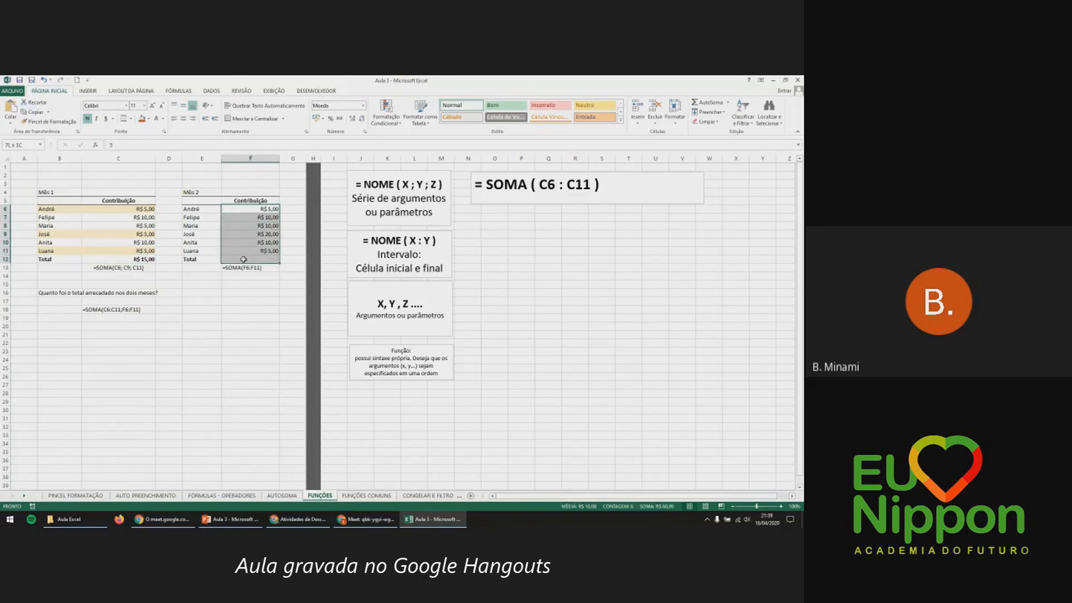
pyautogui.click(244, 260)
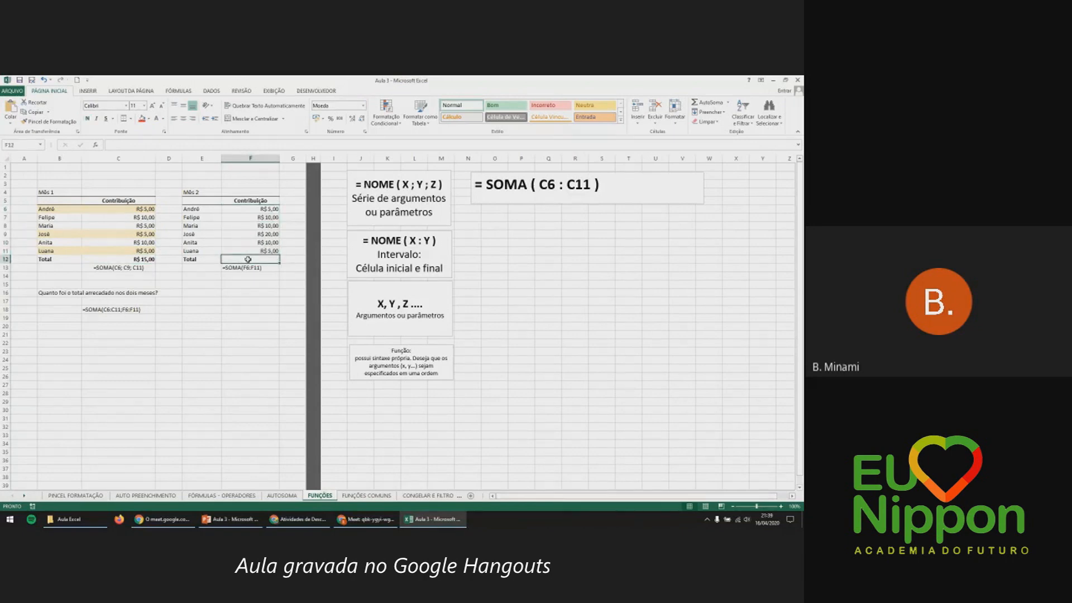
pyautogui.moveTo(264, 209); pyautogui.dragTo(257, 252)
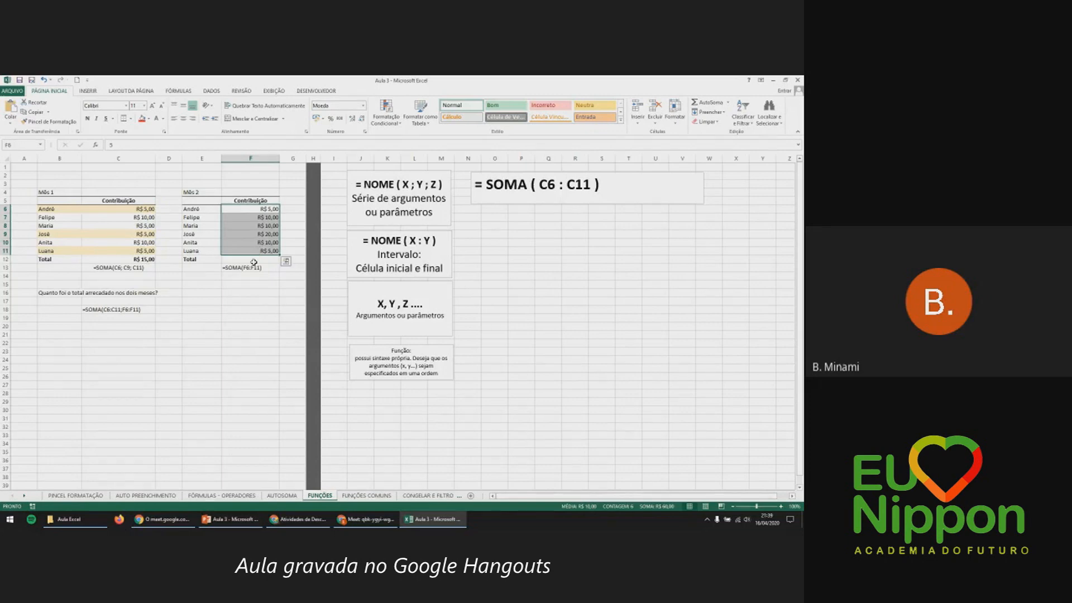
pyautogui.click(253, 260)
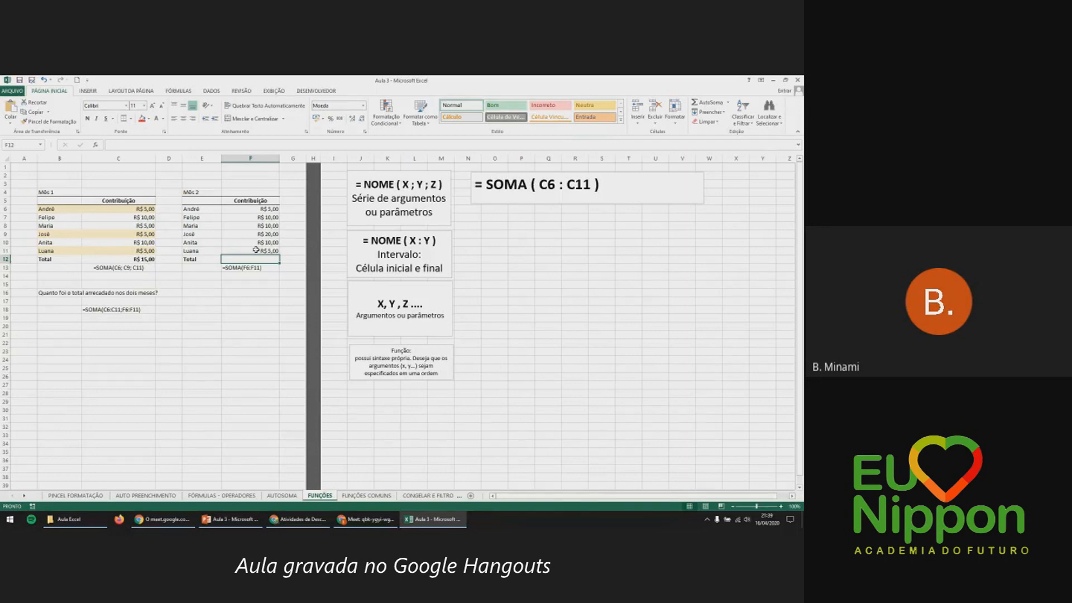
pyautogui.write('=s')
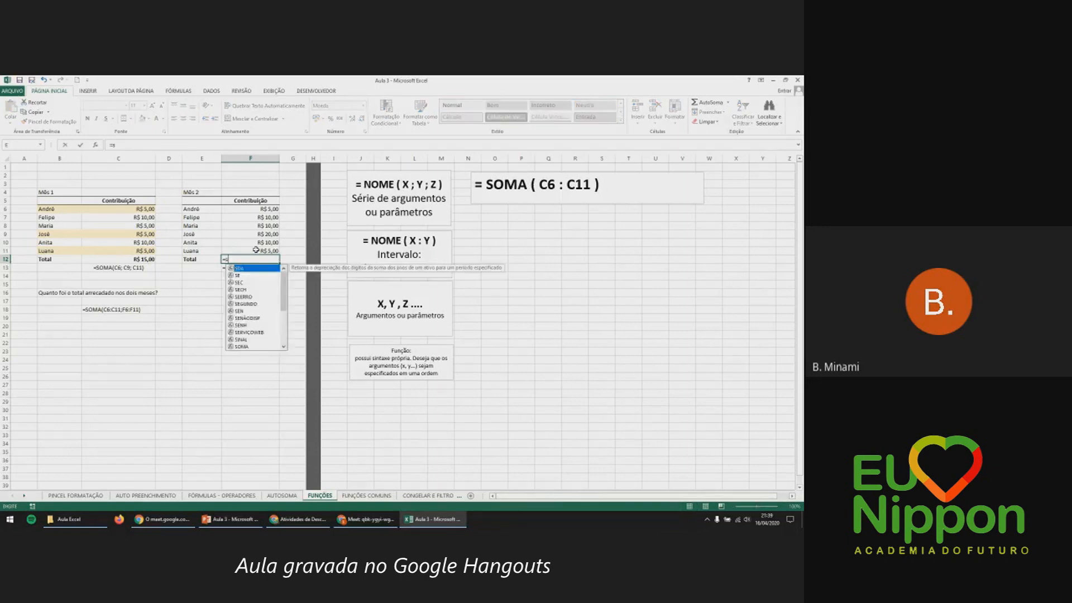
pyautogui.write('oma(')
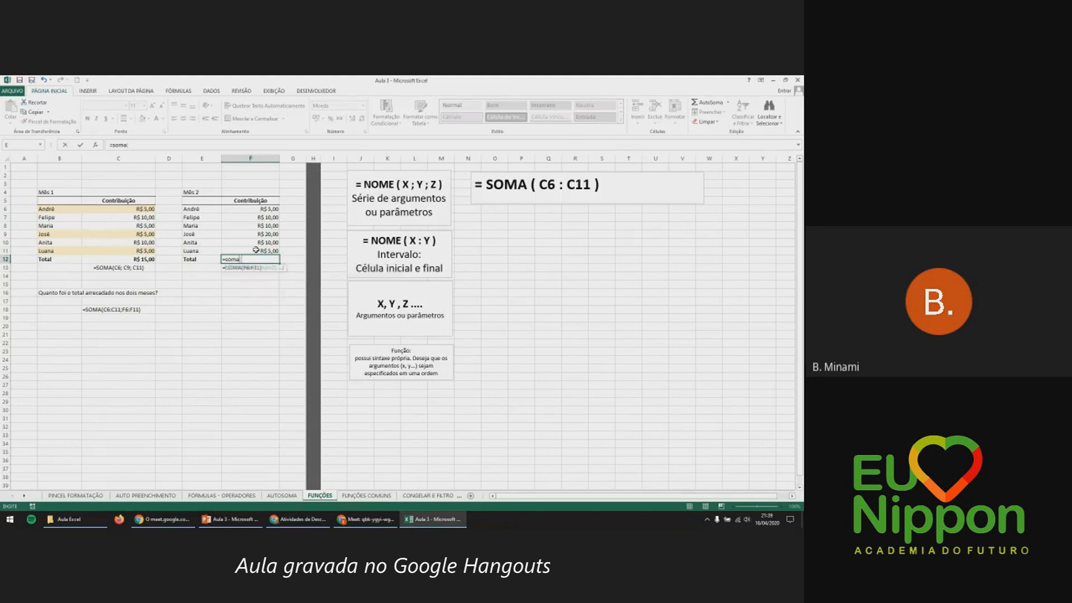
pyautogui.moveTo(268, 210); pyautogui.dragTo(268, 251)
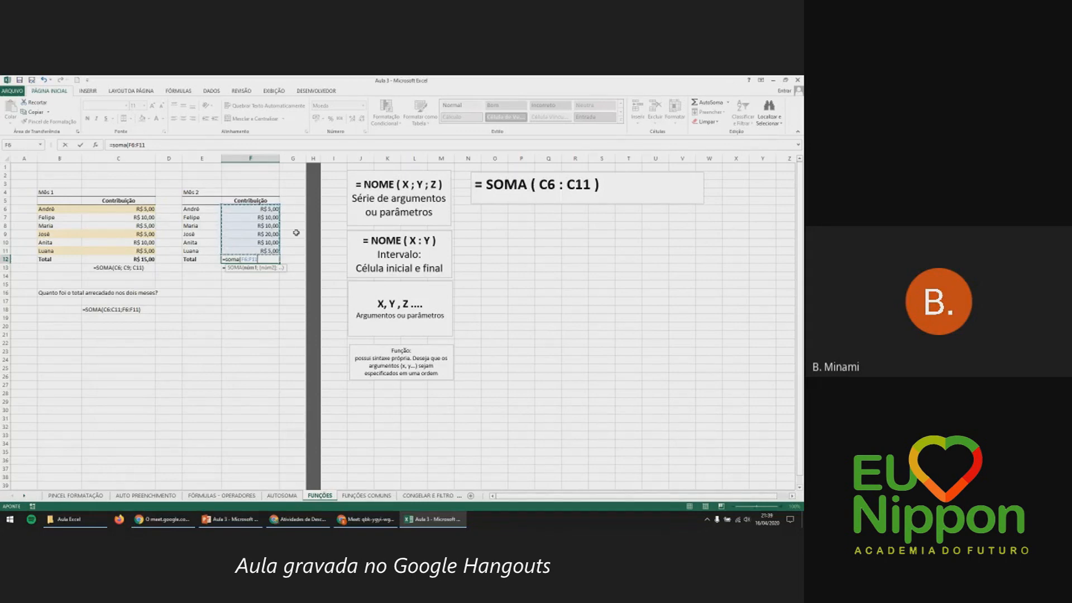
pyautogui.write(')')
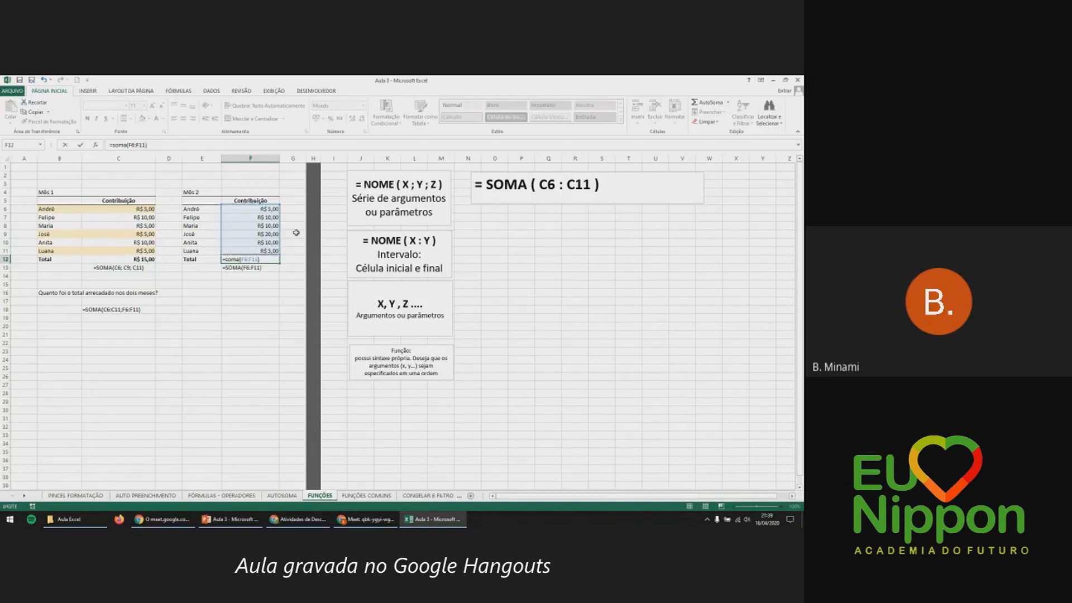
pyautogui.press('Return')
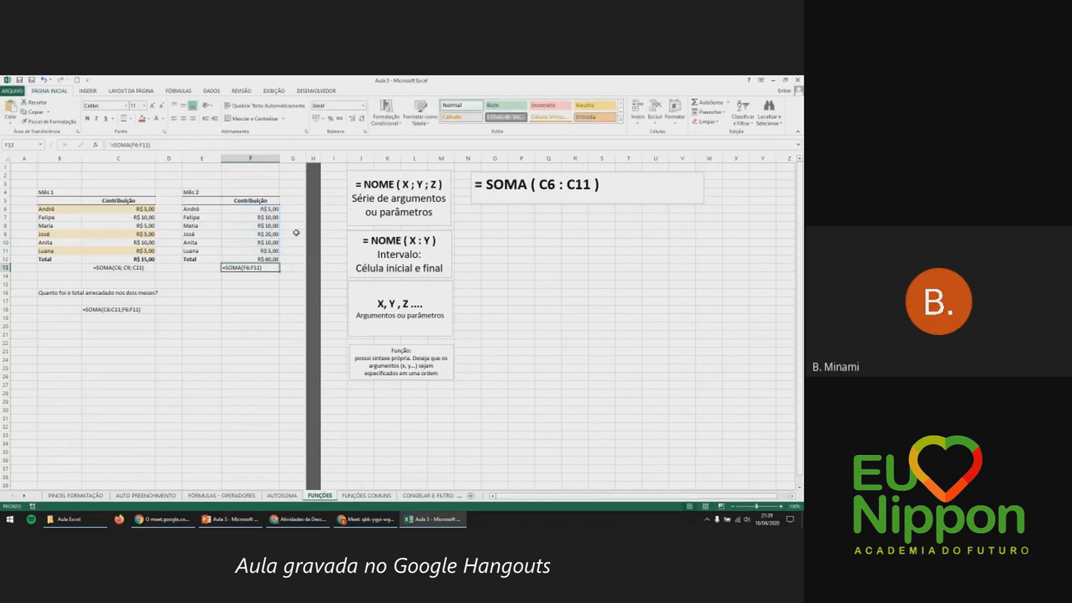
# Delete the F12 total and start a new formula with =so.
pyautogui.click(272, 260)
pyautogui.press('Delete')
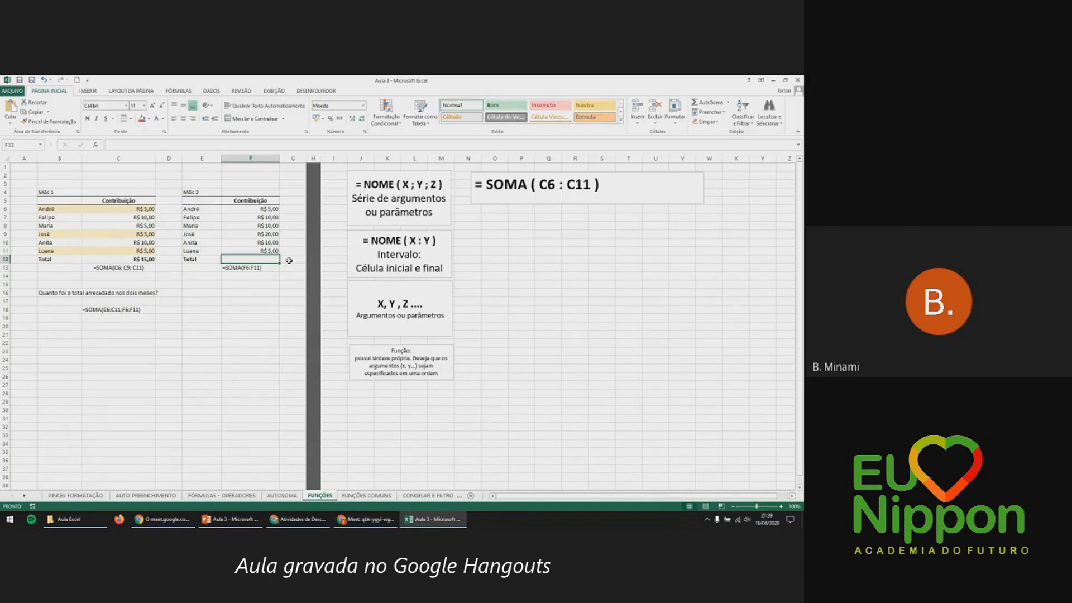
pyautogui.write('=')
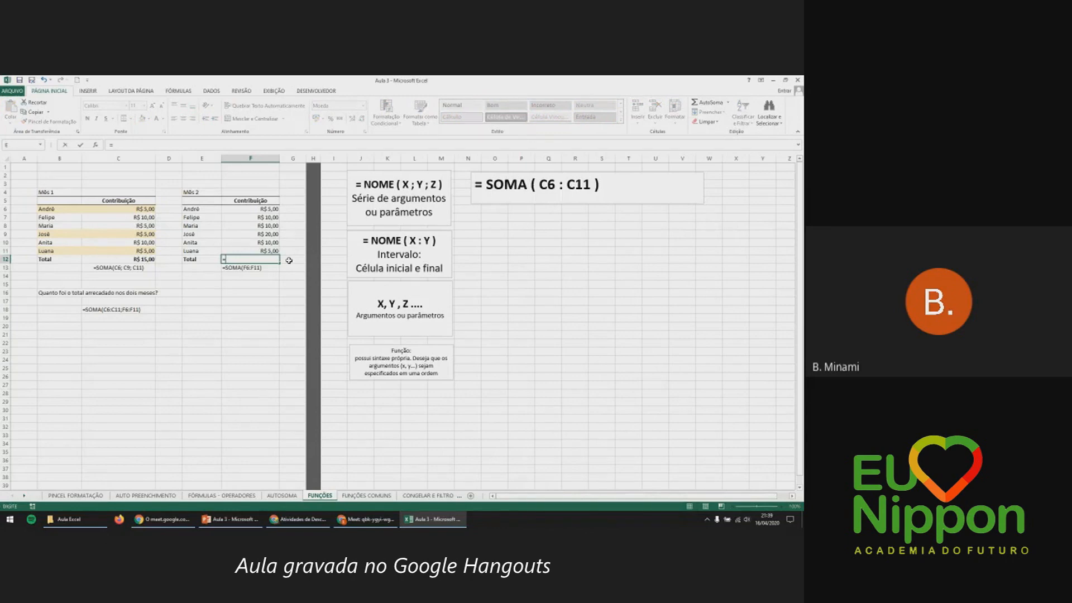
pyautogui.write('so')
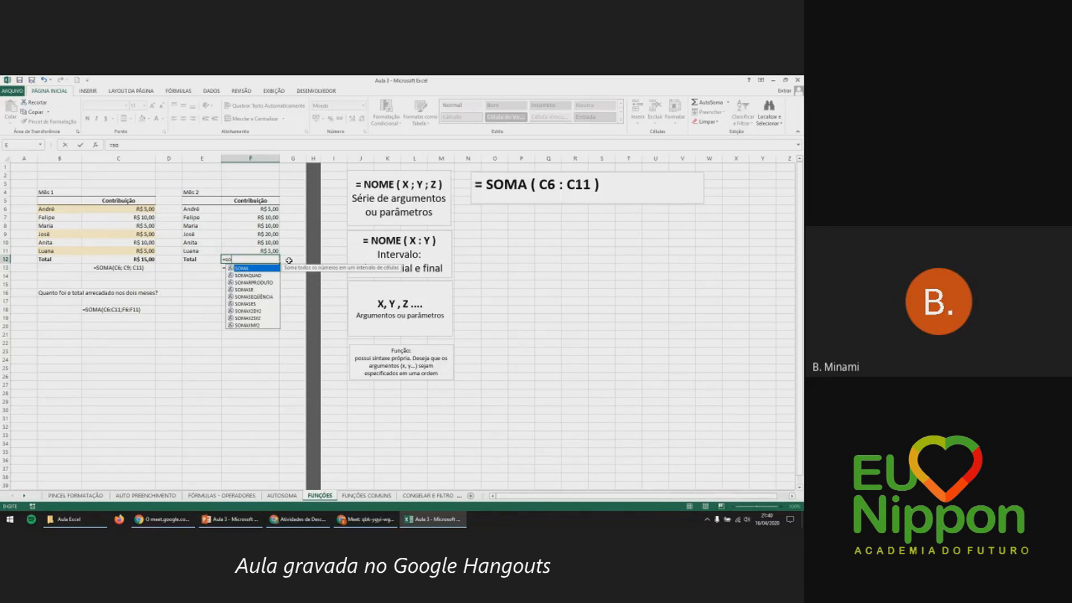
# Preview the SOMA-family autocomplete suggestions, accept SOMASEQUÊNCIA, then erase back to =.
pyautogui.click(266, 276)
pyautogui.press('Down')
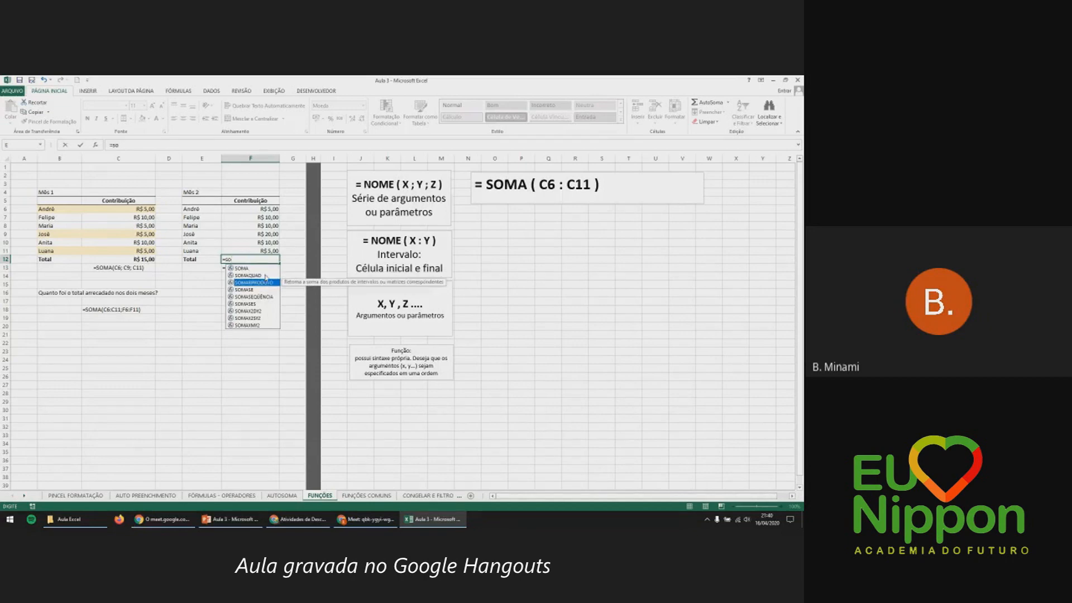
pyautogui.press('Down')
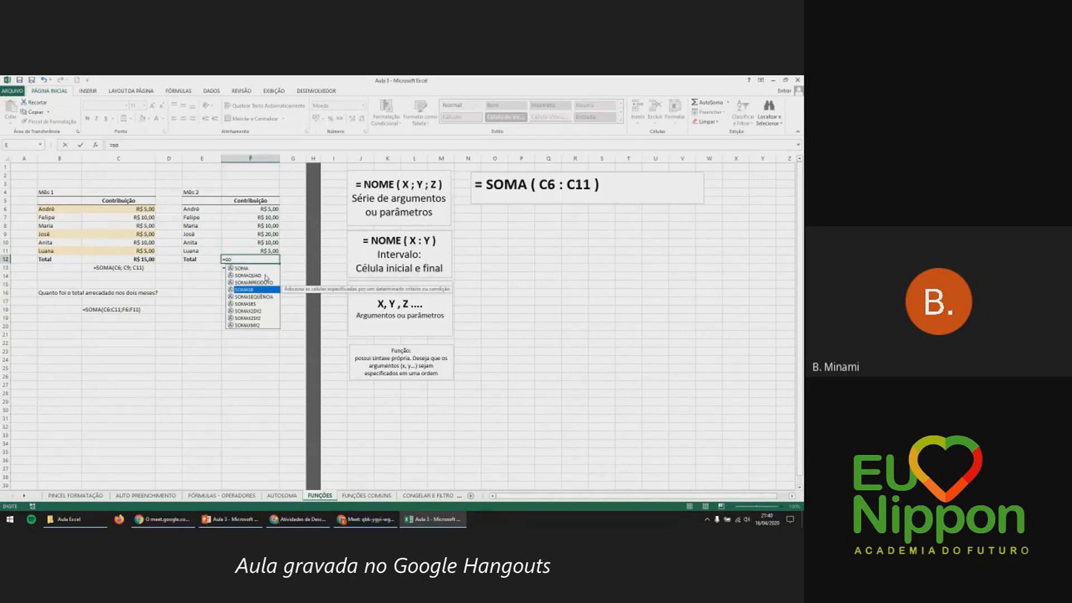
pyautogui.press('Down')
pyautogui.press('Down')
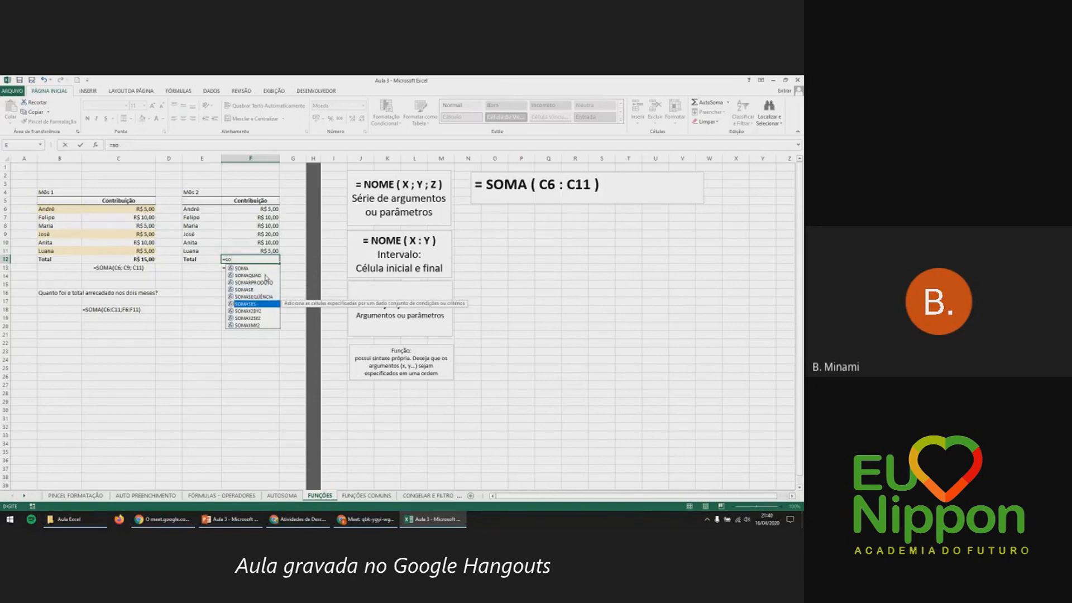
pyautogui.press('Down')
pyautogui.press('Down')
pyautogui.press('Up')
pyautogui.press('Up')
pyautogui.press('Up')
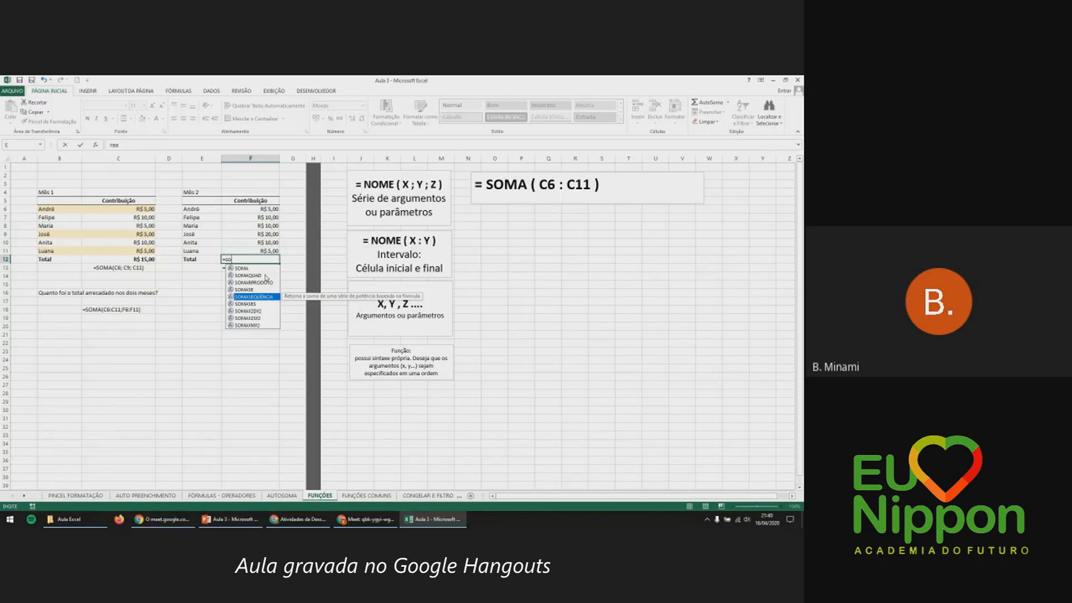
pyautogui.press('Tab')
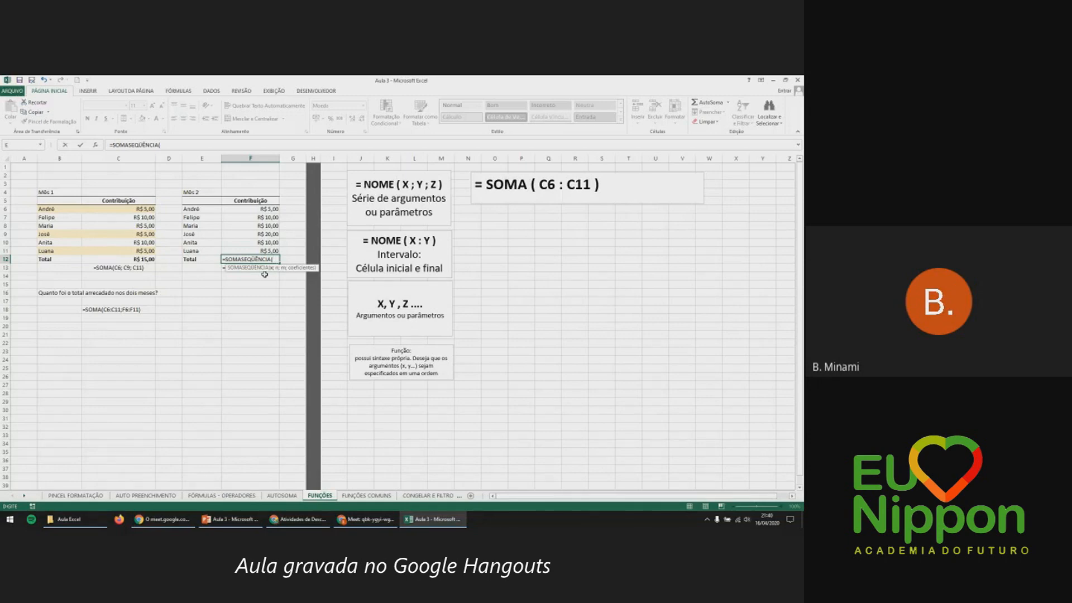
pyautogui.press('BackSpace')
pyautogui.press('BackSpace')
pyautogui.press('BackSpace')
pyautogui.press('BackSpace')
pyautogui.press('BackSpace')
pyautogui.press('BackSpace')
pyautogui.press('BackSpace')
pyautogui.press('BackSpace')
pyautogui.press('BackSpace')
pyautogui.press('BackSpace')
pyautogui.press('BackSpace')
pyautogui.press('BackSpace')
pyautogui.press('BackSpace')
pyautogui.press('BackSpace')
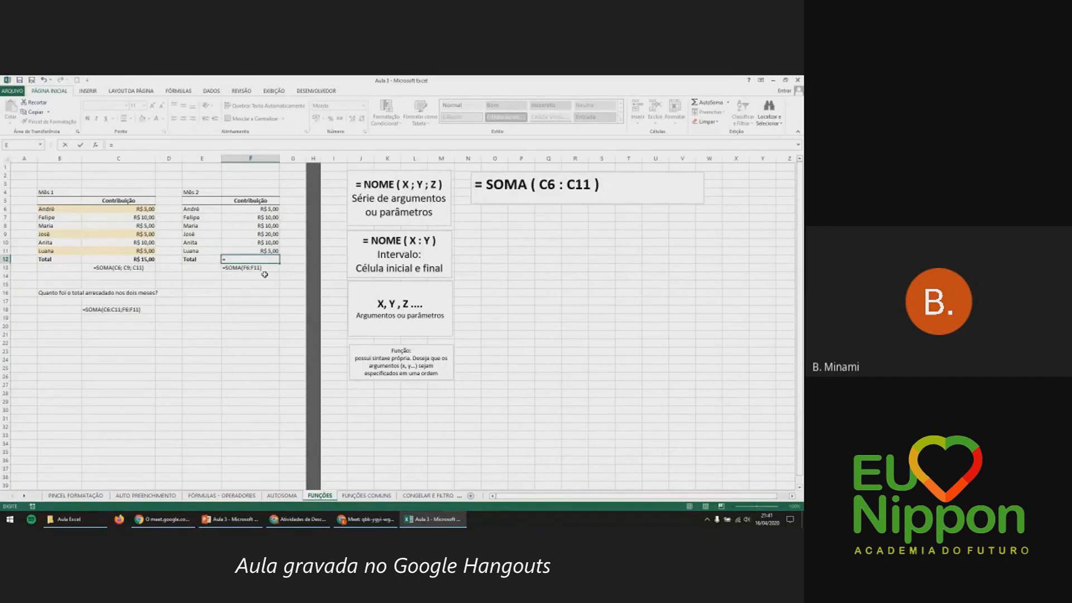
# Rebuild F12 as =SOMA(F6:F11) through autocomplete, showing R$ 60,00, and review its formula.
pyautogui.write('so')
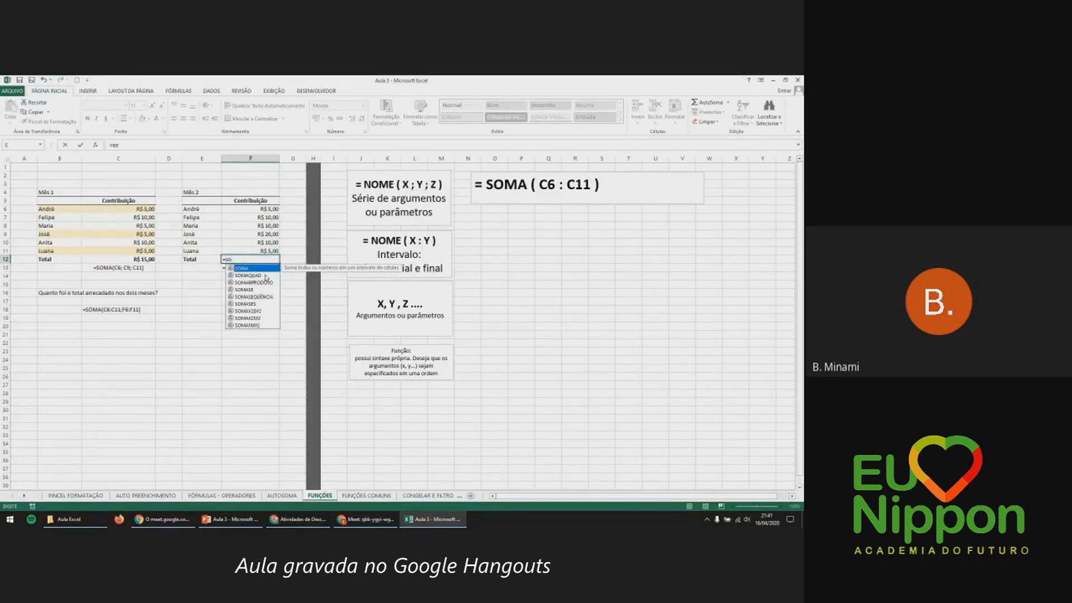
pyautogui.press('Tab')
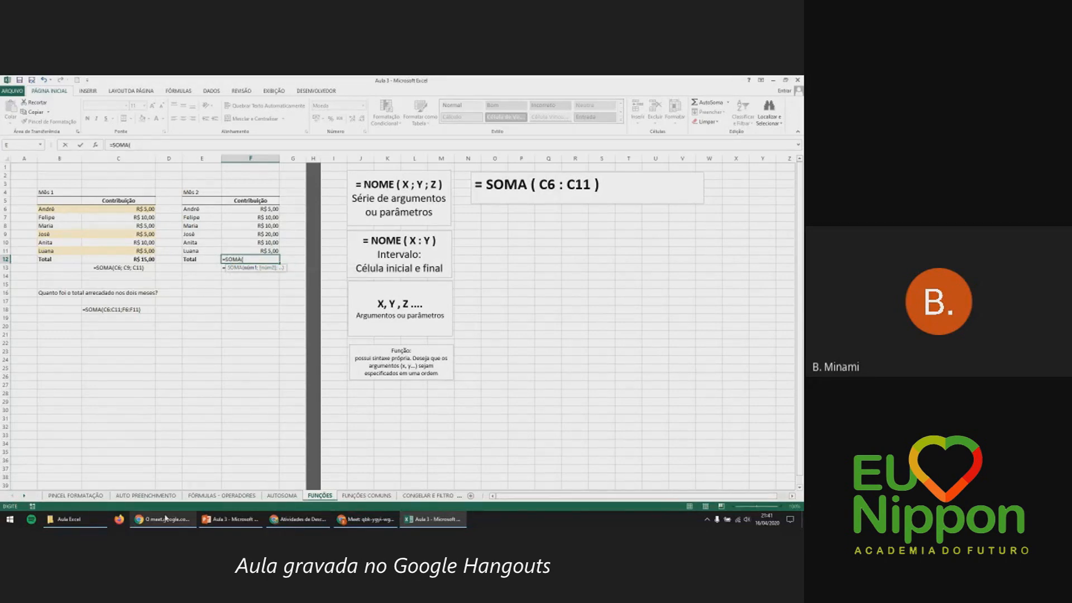
pyautogui.moveTo(252, 209); pyautogui.dragTo(274, 250)
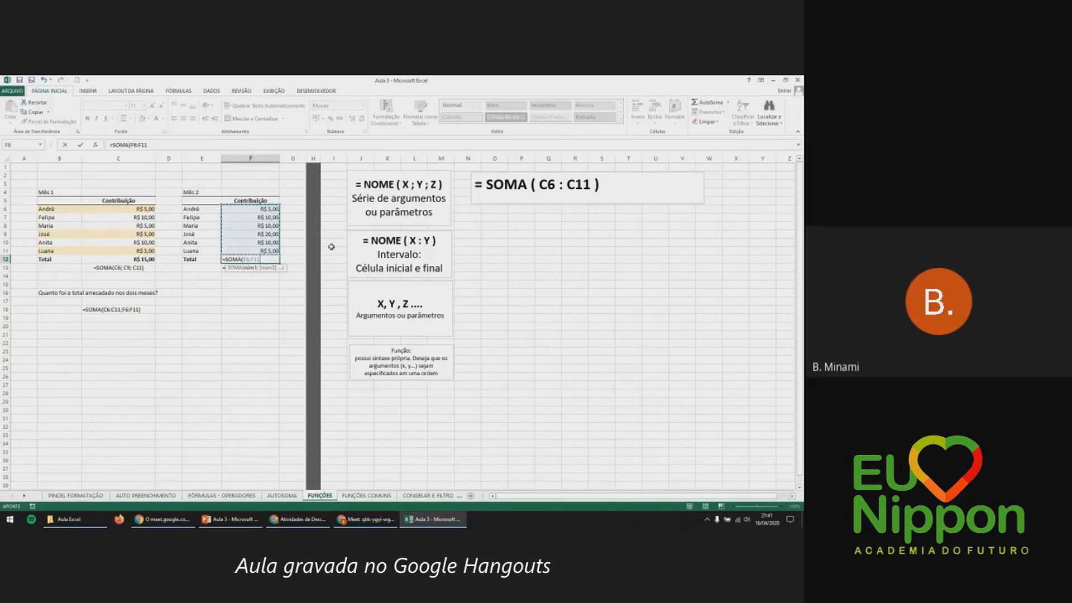
pyautogui.press('Return')
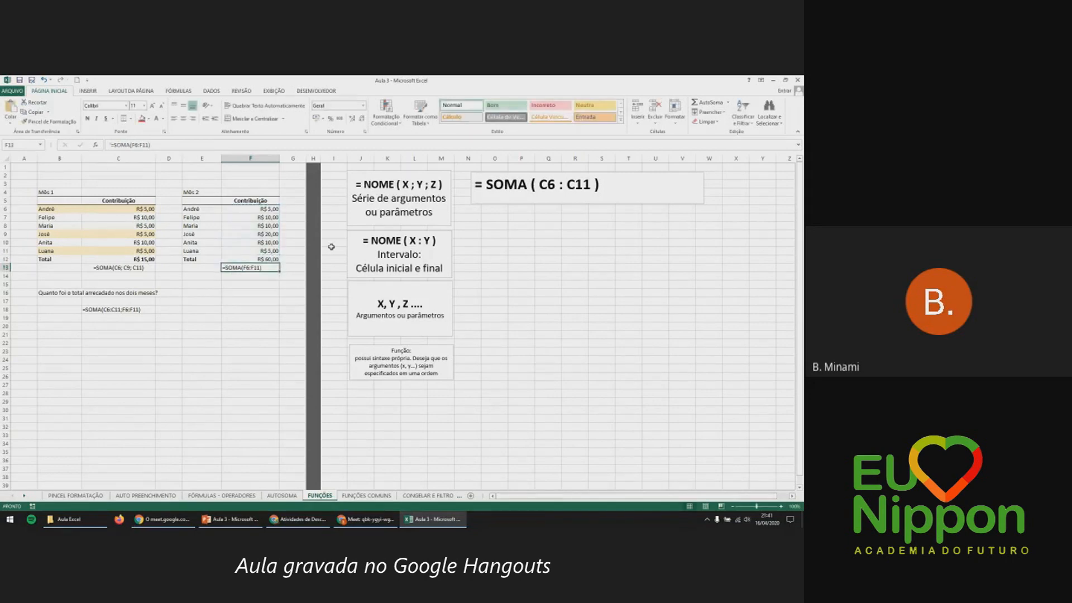
pyautogui.doubleClick(267, 259)
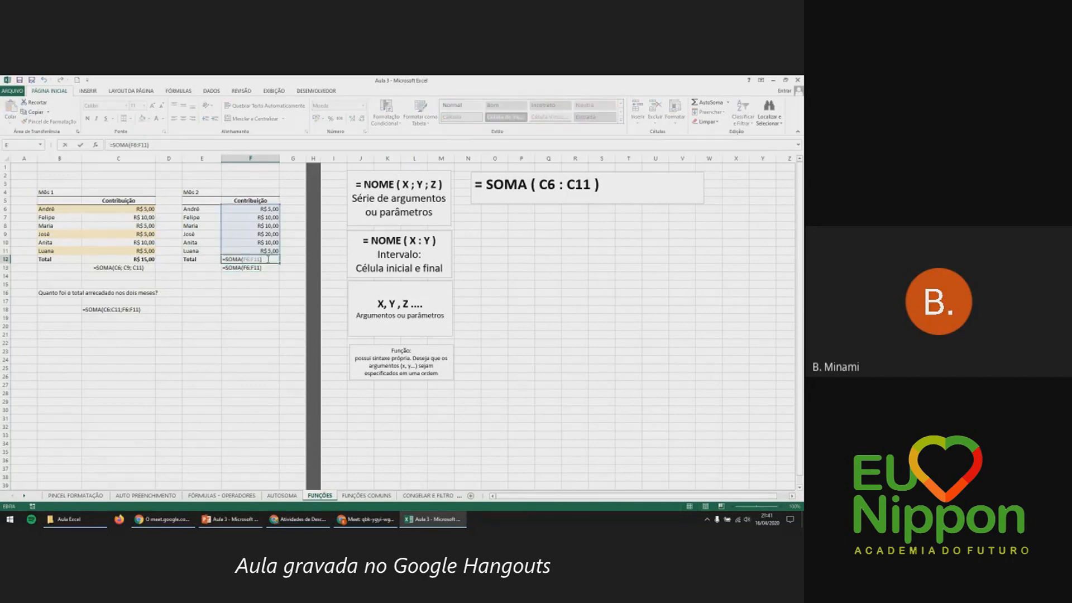
pyautogui.press('Escape')
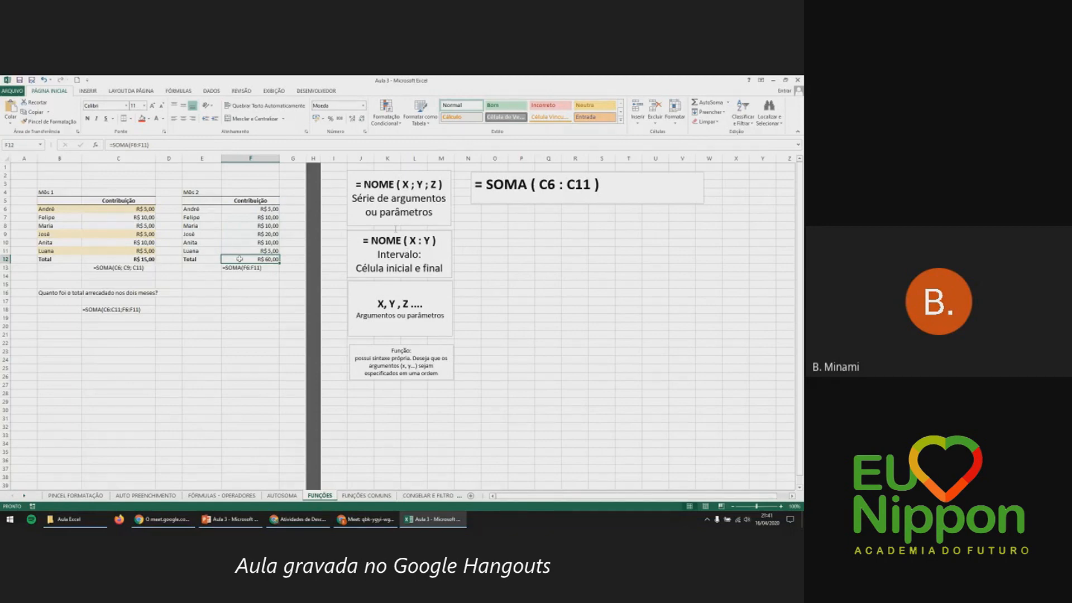
pyautogui.click(405, 194)
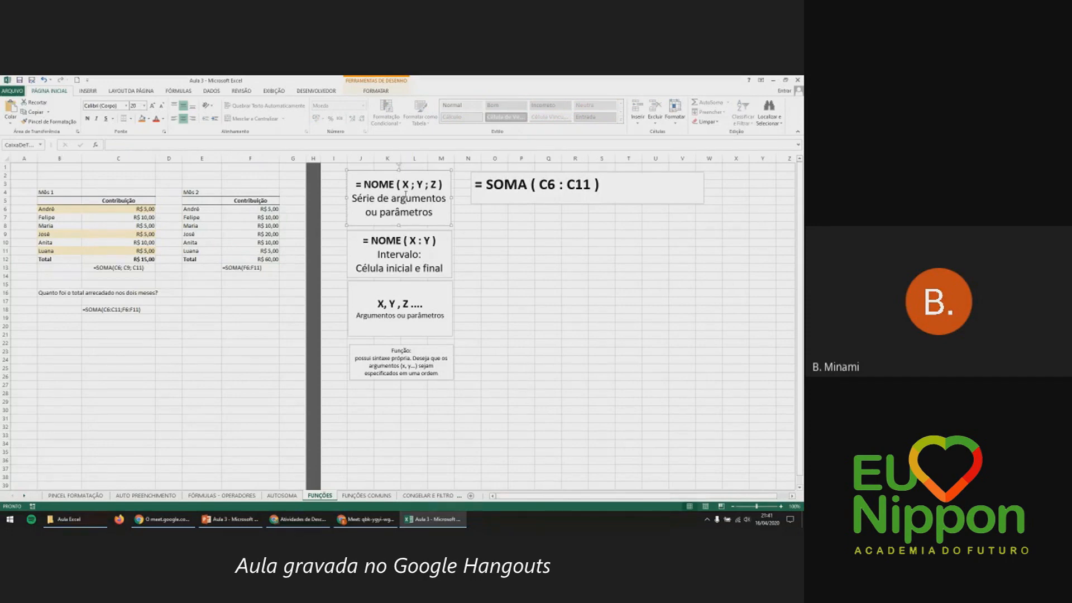
pyautogui.click(413, 186)
pyautogui.click(419, 240)
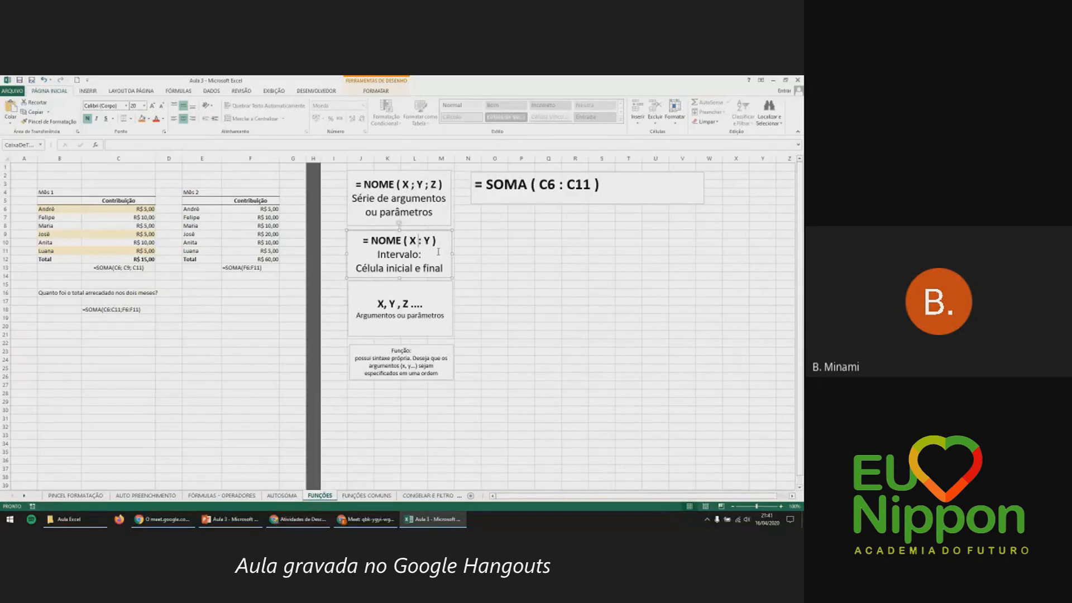
pyautogui.click(61, 296)
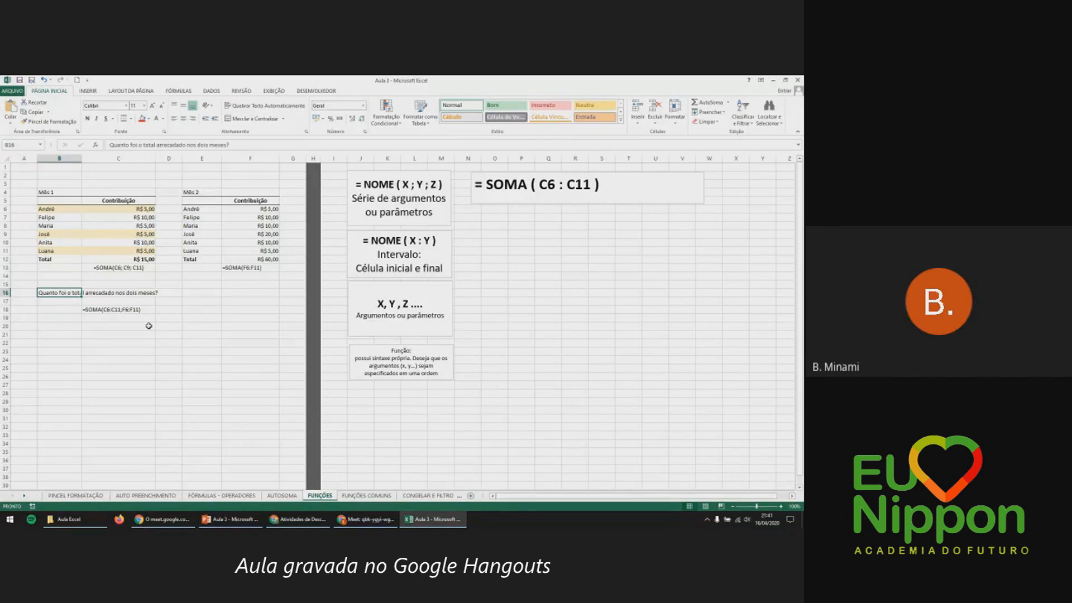
pyautogui.click(137, 302)
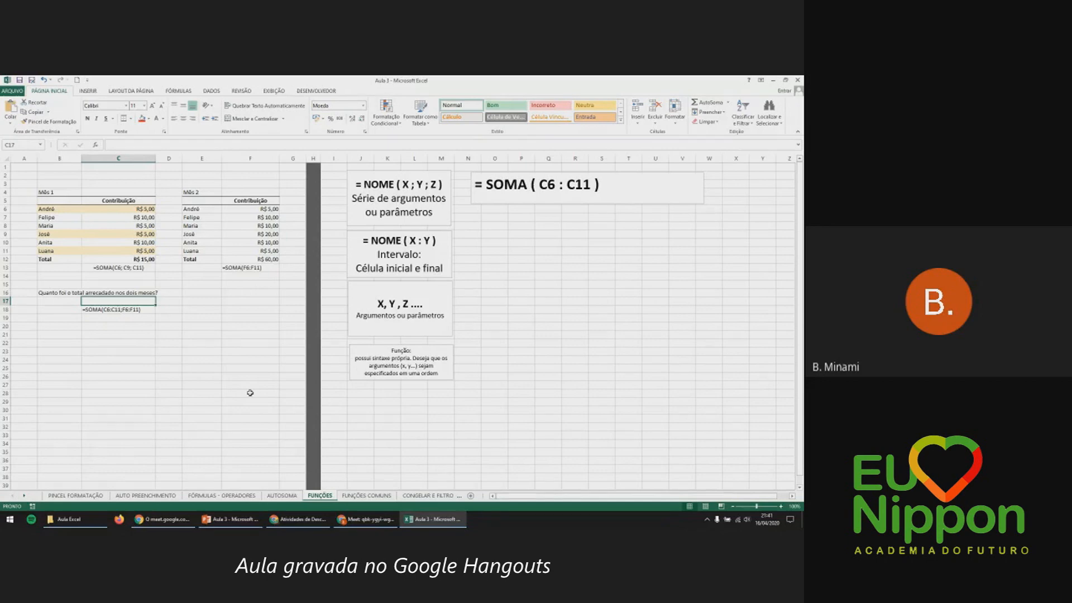
# Enter =SOMA(C6:C11;F6:F11) in C17 for R$ 100,00 and review the formula.
pyautogui.write('=')
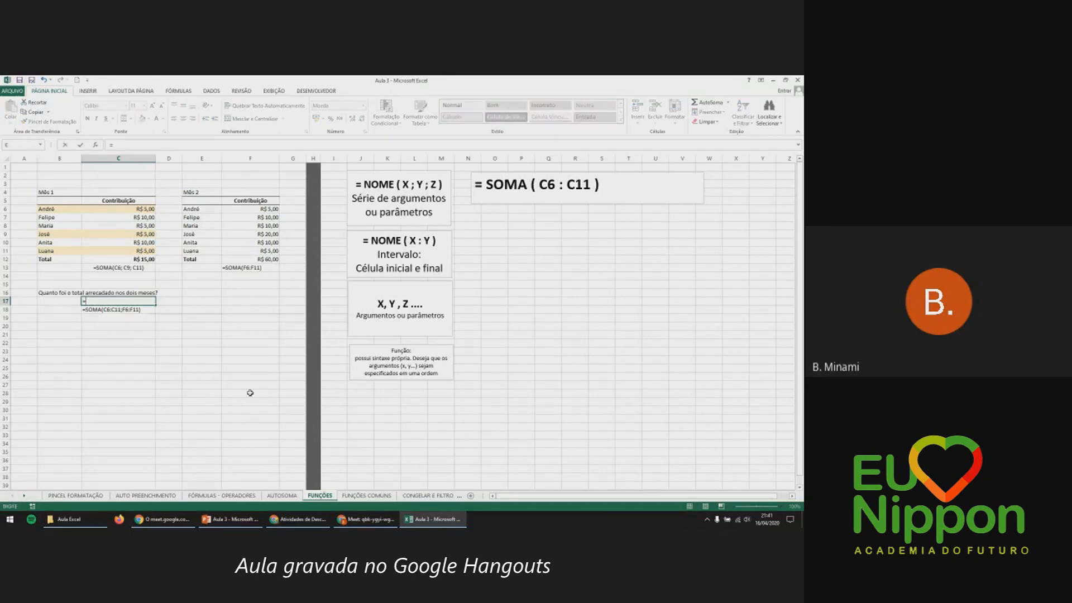
pyautogui.write('so')
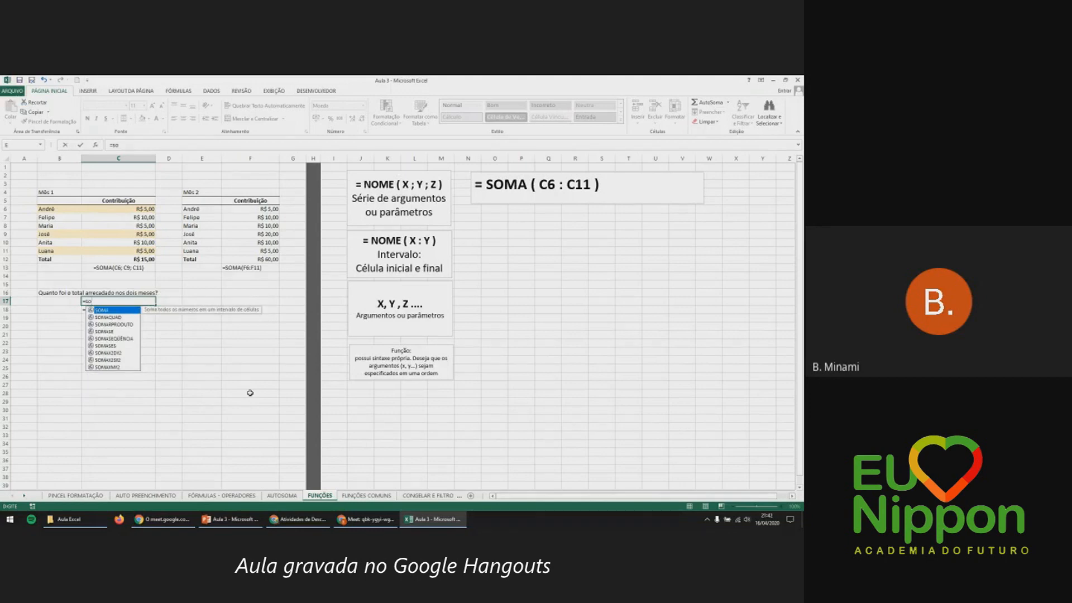
pyautogui.press('Tab')
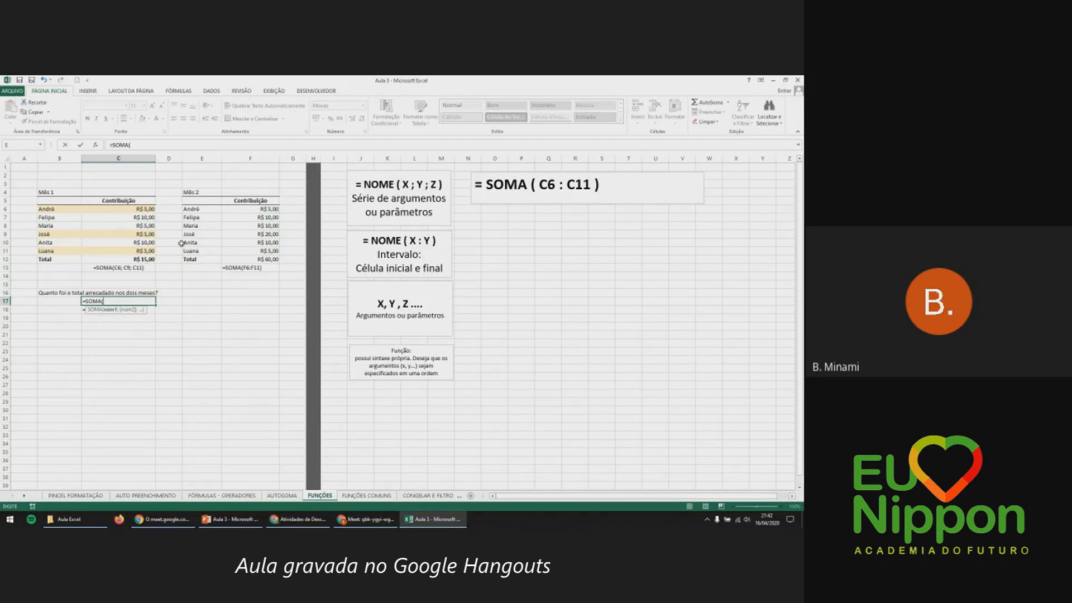
pyautogui.moveTo(148, 208); pyautogui.dragTo(150, 251)
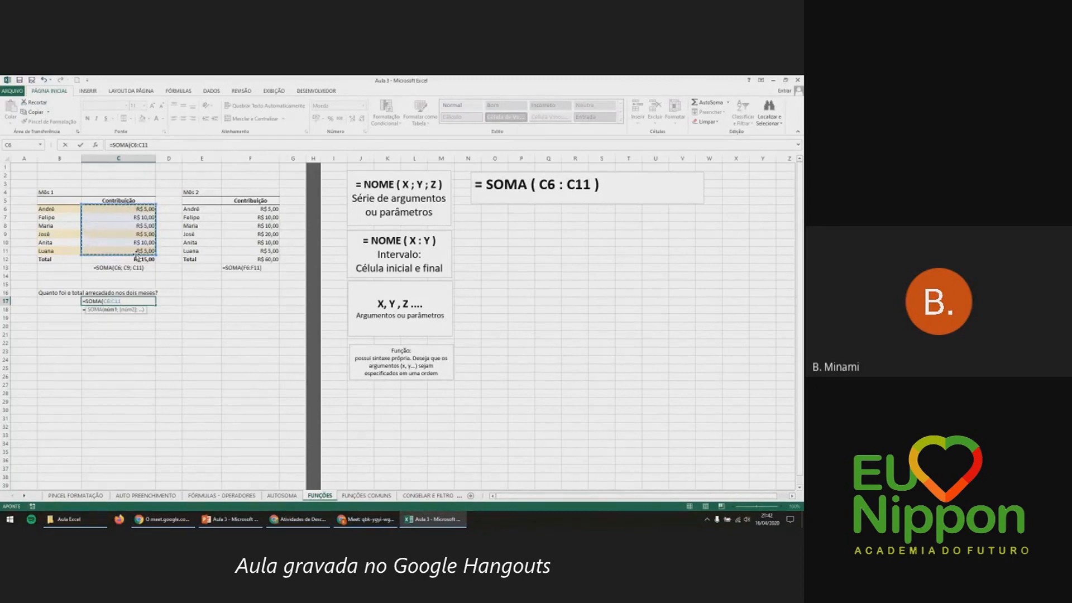
pyautogui.write(';')
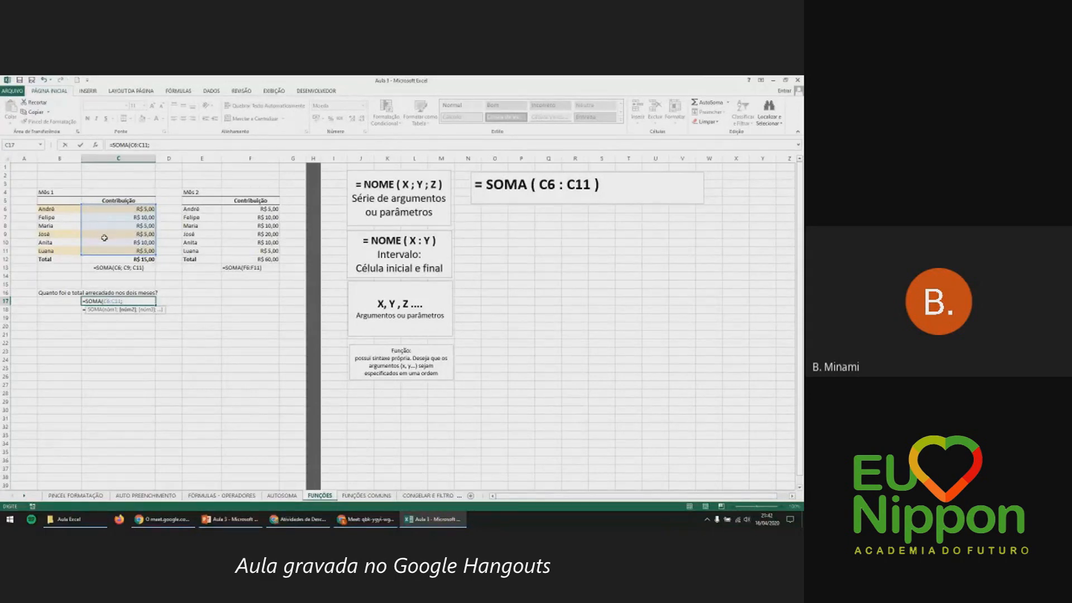
pyautogui.moveTo(240, 209); pyautogui.dragTo(242, 255)
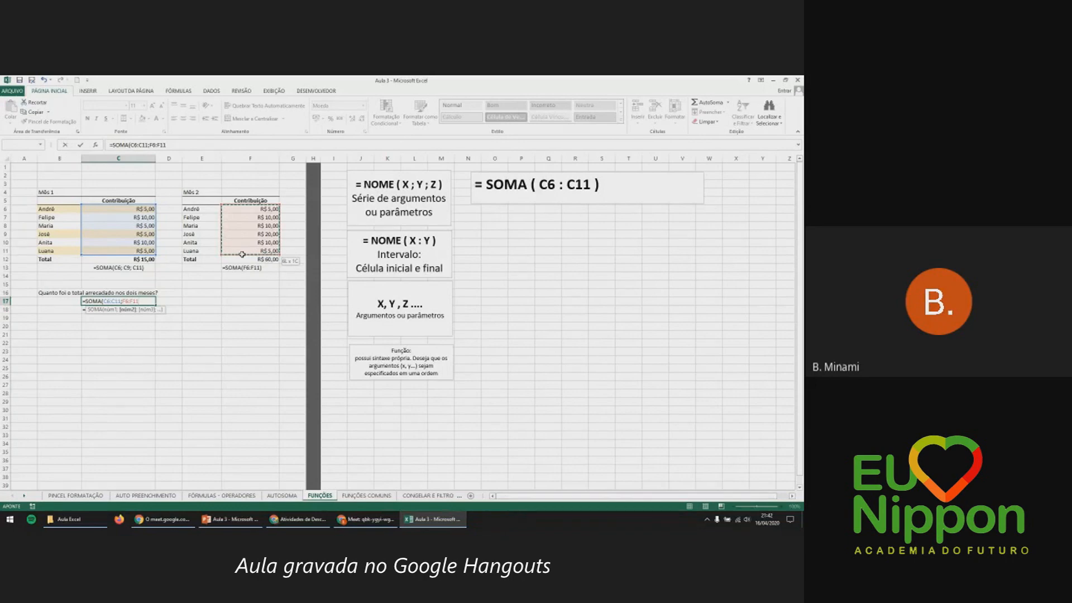
pyautogui.moveTo(242, 255); pyautogui.dragTo(243, 257)
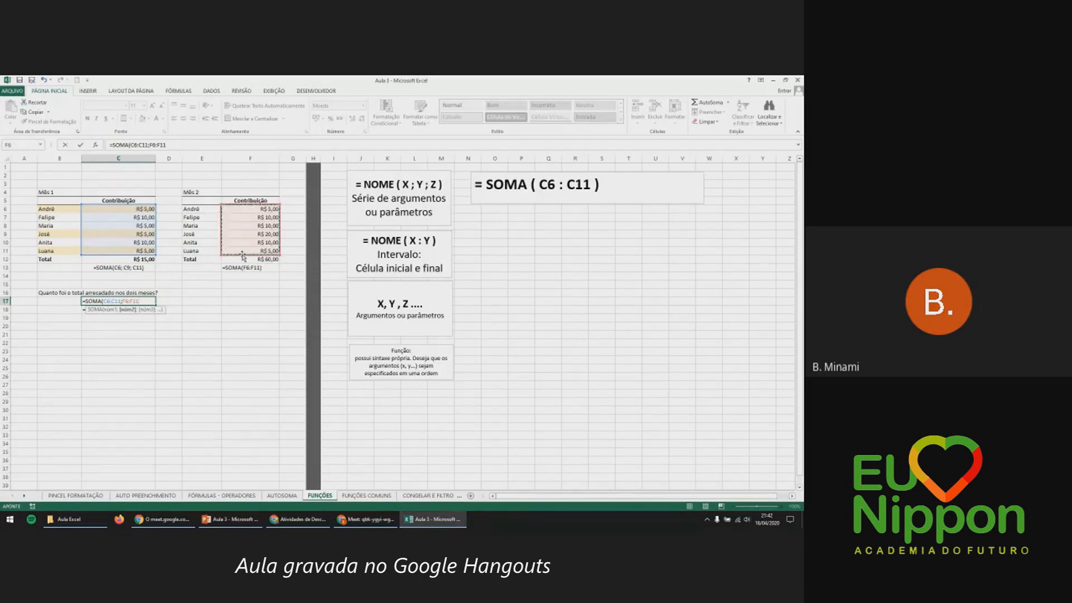
pyautogui.press('Return')
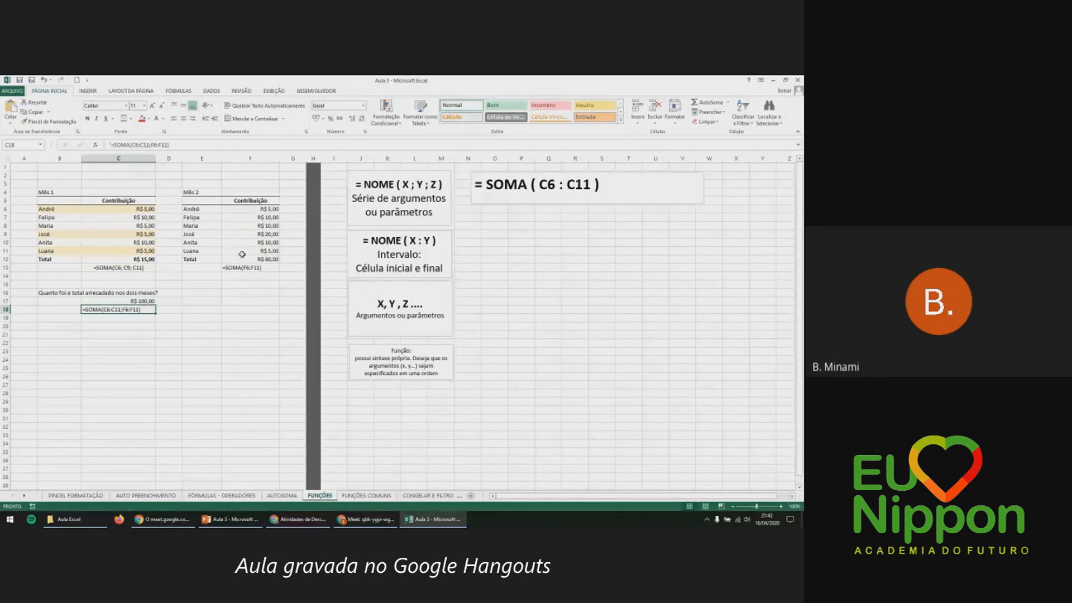
pyautogui.click(144, 301)
pyautogui.doubleClick(145, 301)
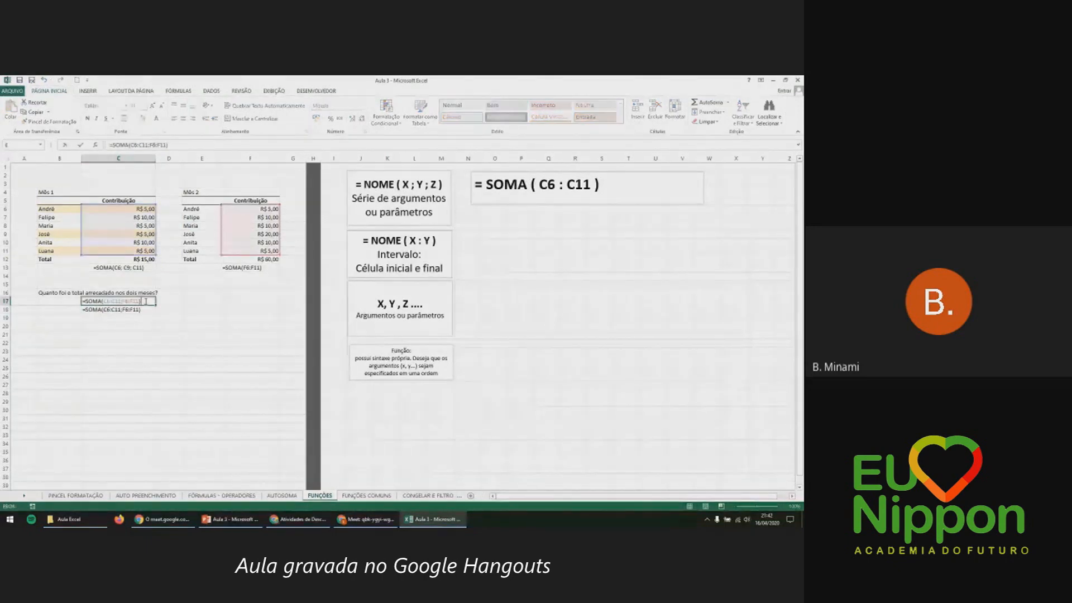
pyautogui.press('Escape')
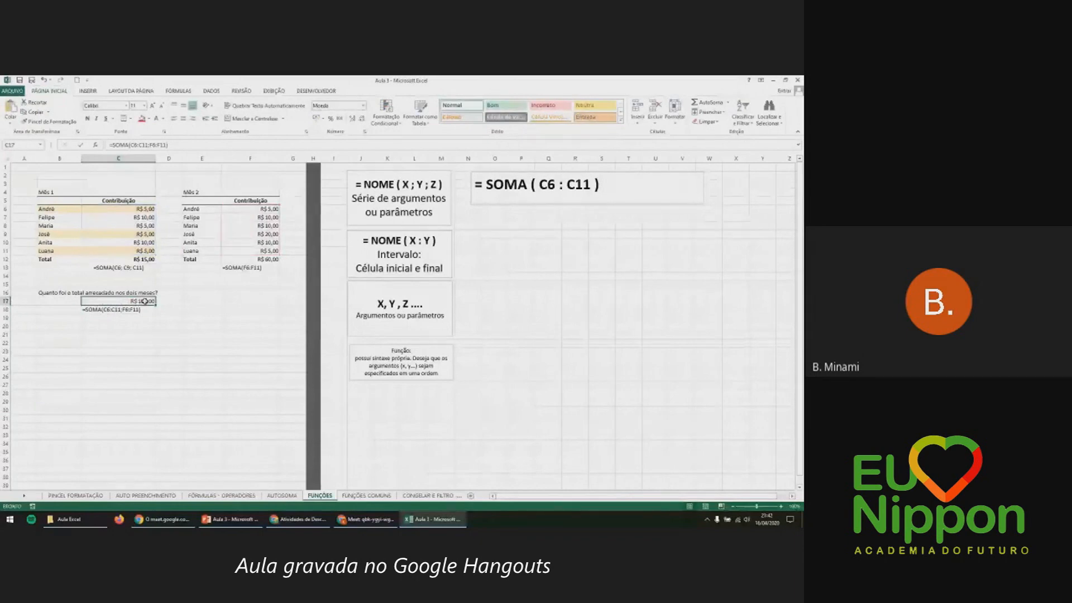
# Switch to FUNÇÕES COMUNS, point out the Aluno and Nota columns, and select H6.
pyautogui.click(380, 497)
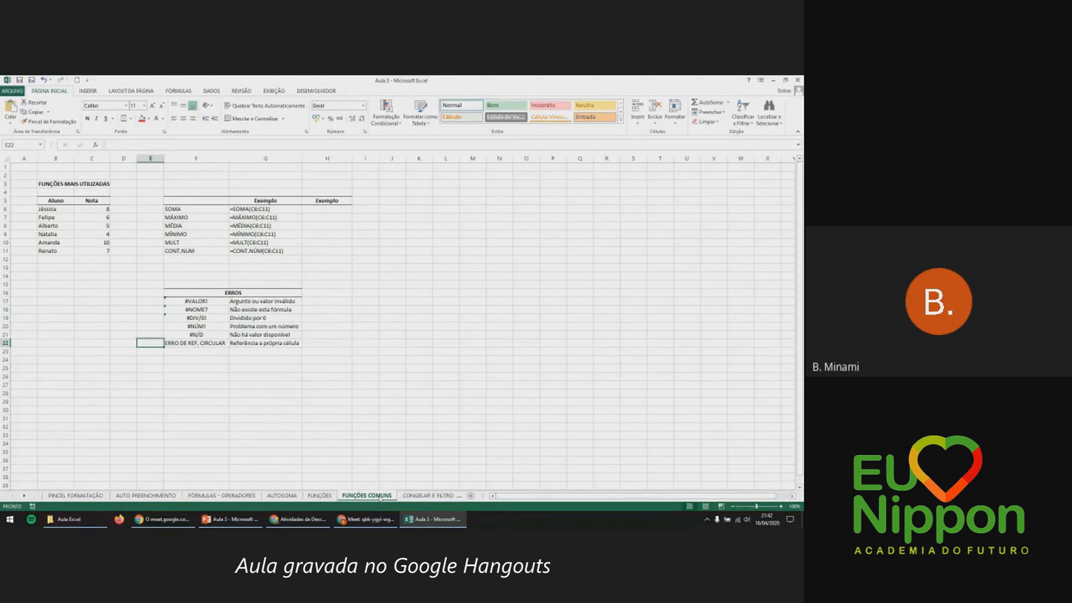
pyautogui.click(59, 200)
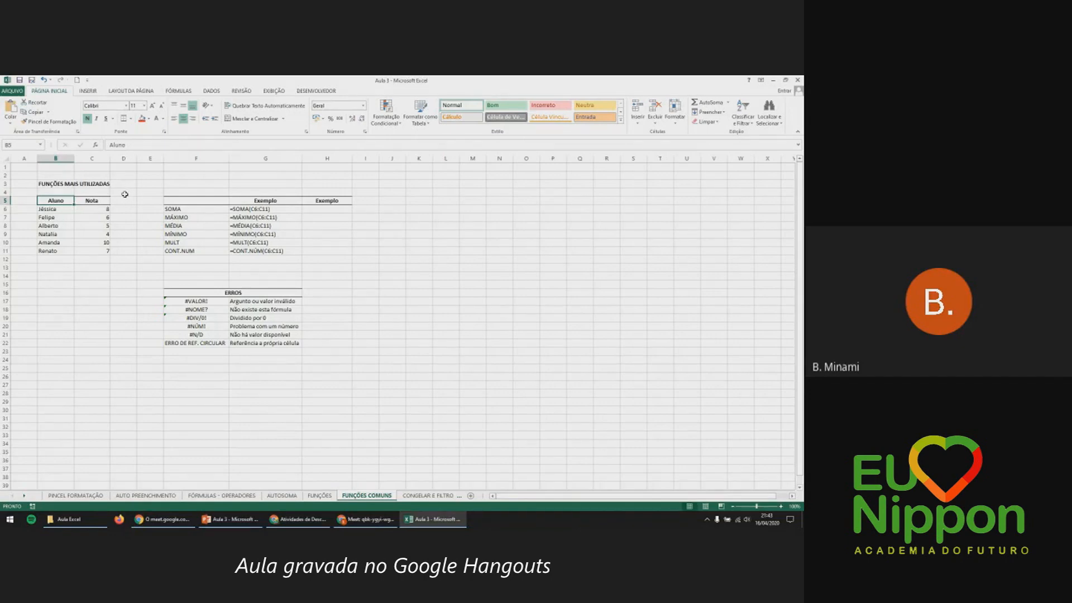
pyautogui.click(107, 199)
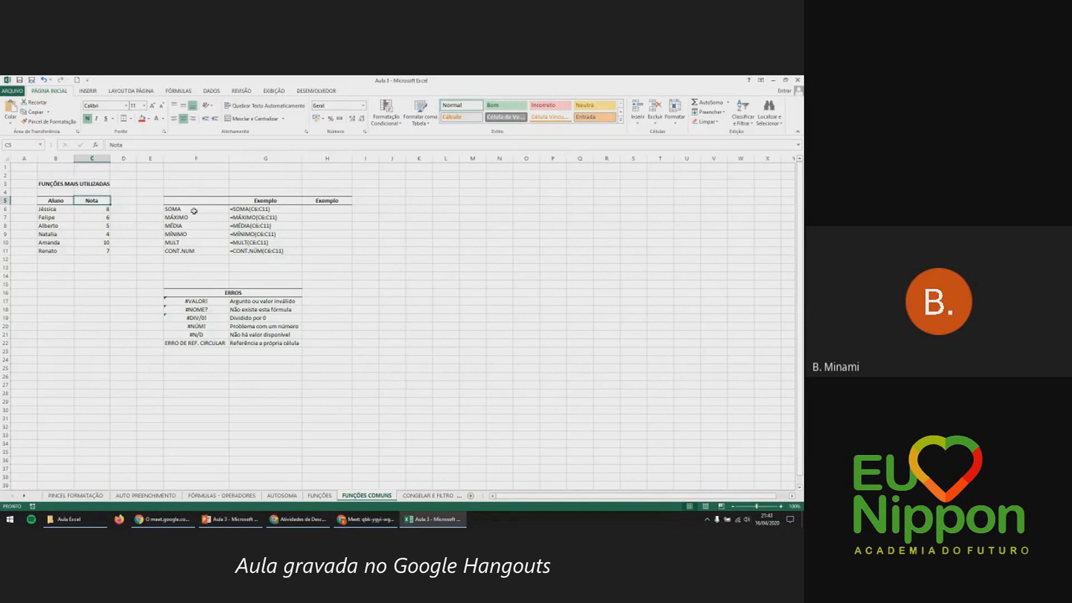
pyautogui.click(315, 210)
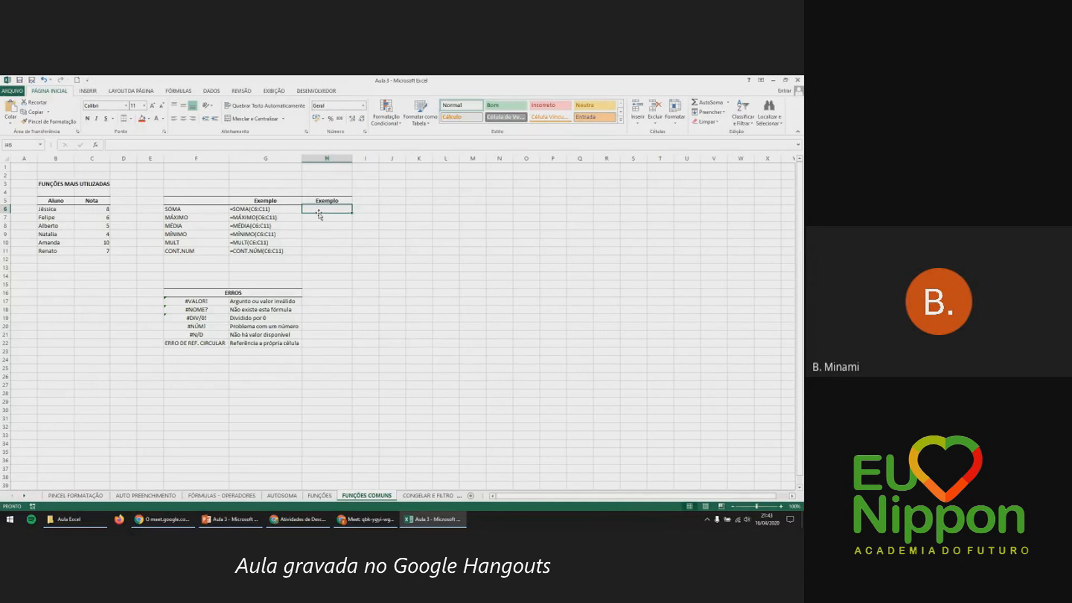
# Enter =SOMA(C6:C11) in H6 so the SOMA example shows 40.
pyautogui.write('=soma')
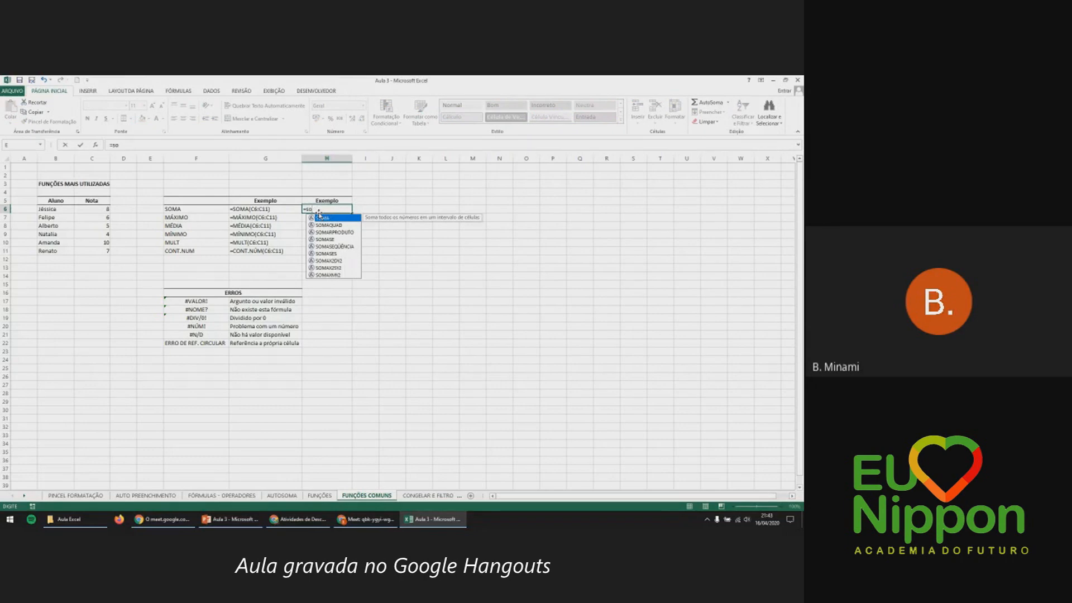
pyautogui.doubleClick(319, 217)
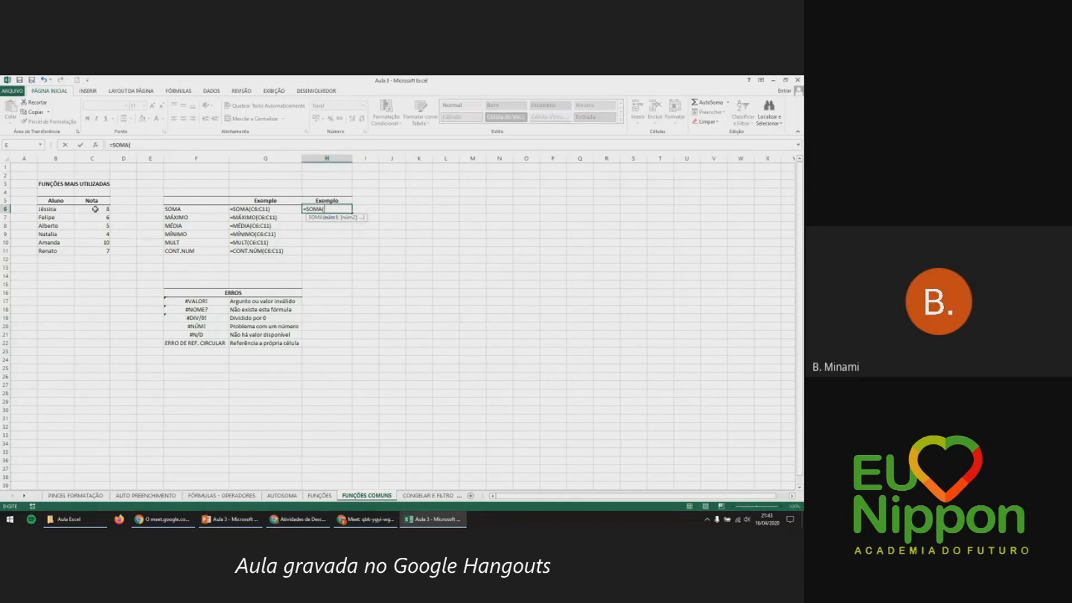
pyautogui.moveTo(95, 208); pyautogui.dragTo(94, 251)
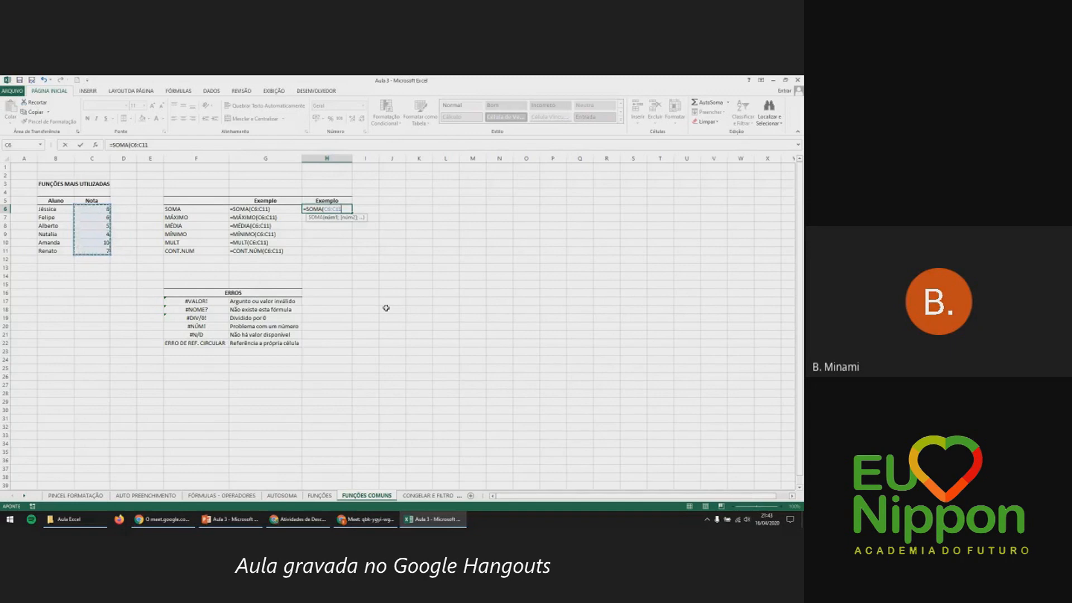
pyautogui.write(')')
pyautogui.press('Return')
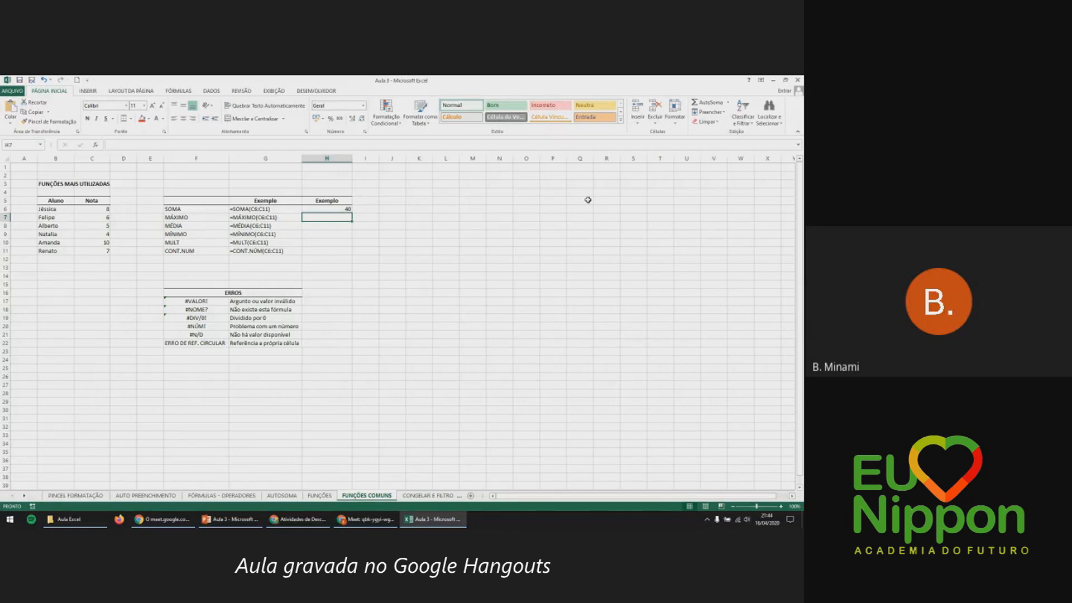
# Enter =MÁXIMO(C6:C11) in H7, showing 10, and point out the top grade and its student.
pyautogui.write('=m')
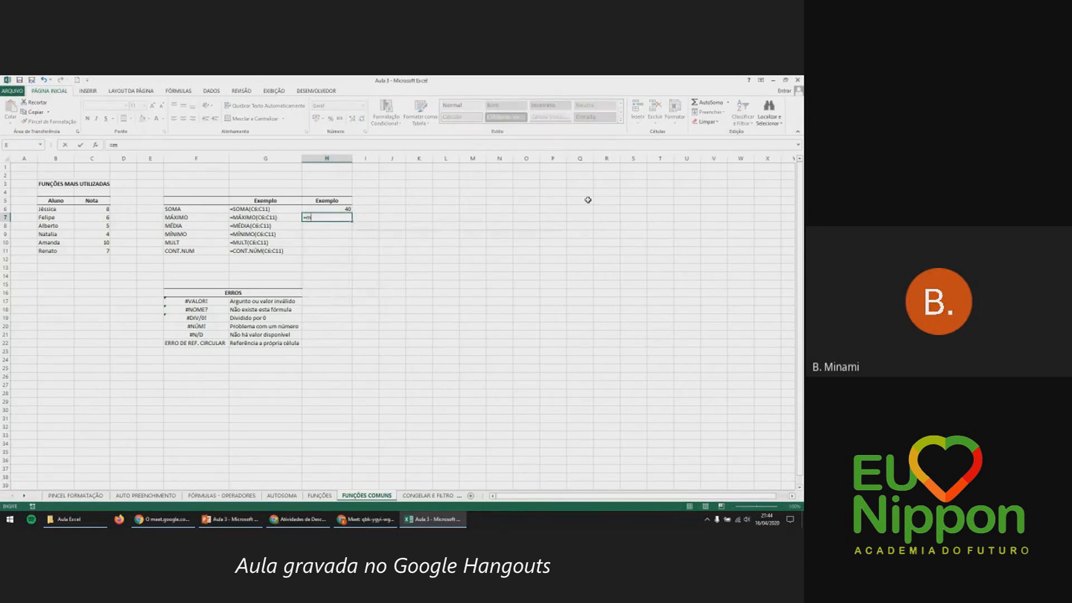
pyautogui.write('á')
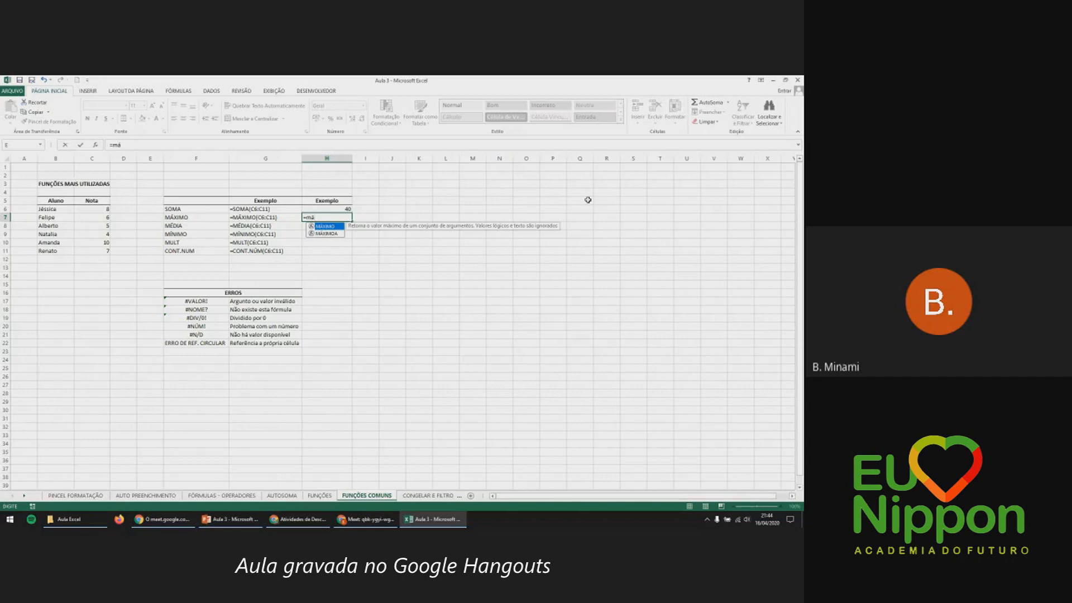
pyautogui.press('Tab')
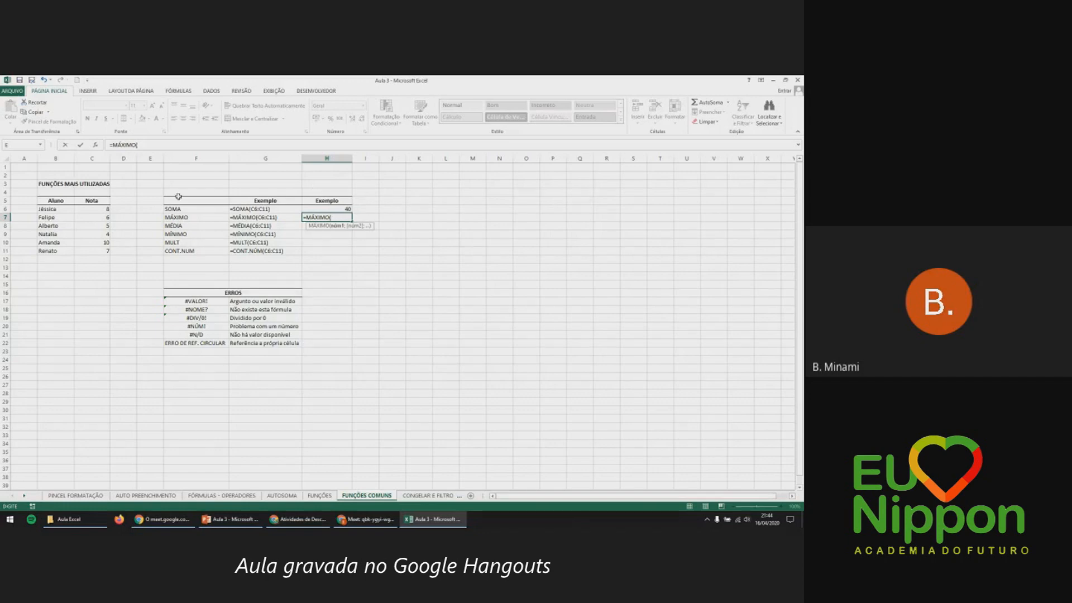
pyautogui.moveTo(102, 207); pyautogui.dragTo(100, 251)
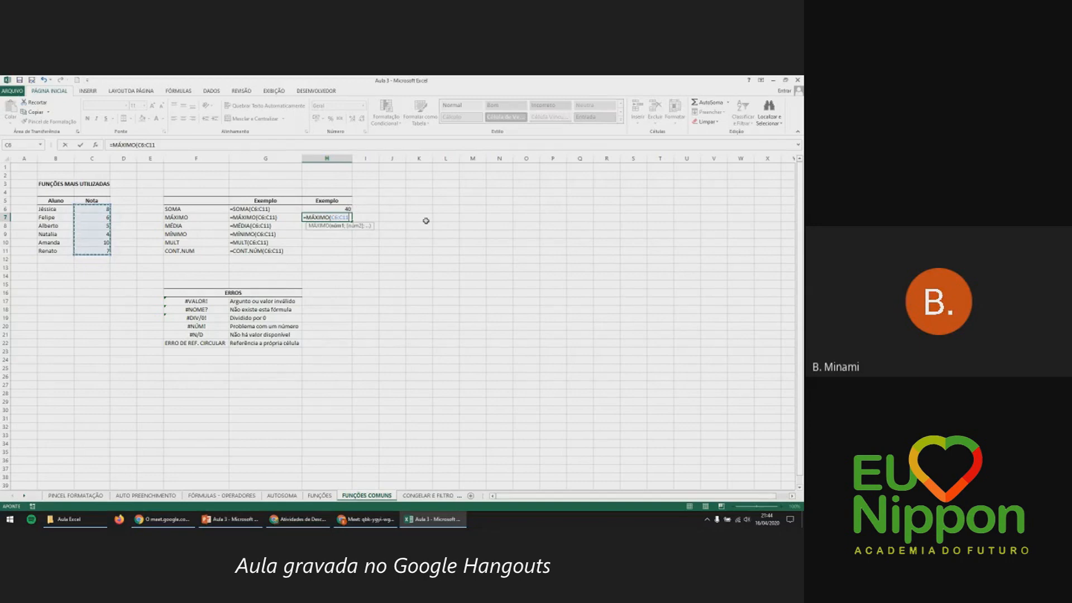
pyautogui.press('Return')
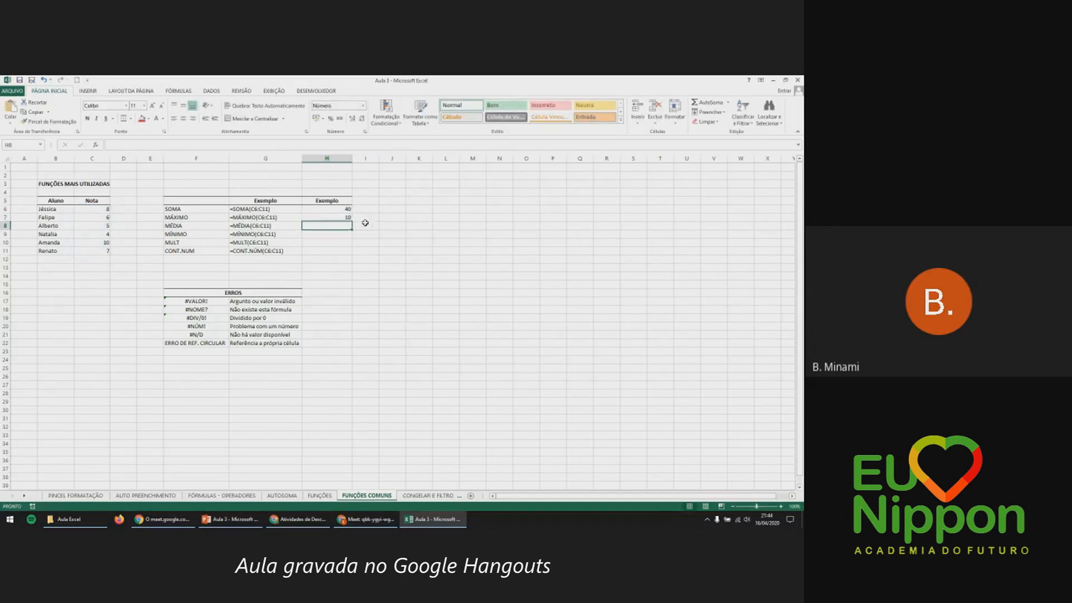
pyautogui.click(347, 218)
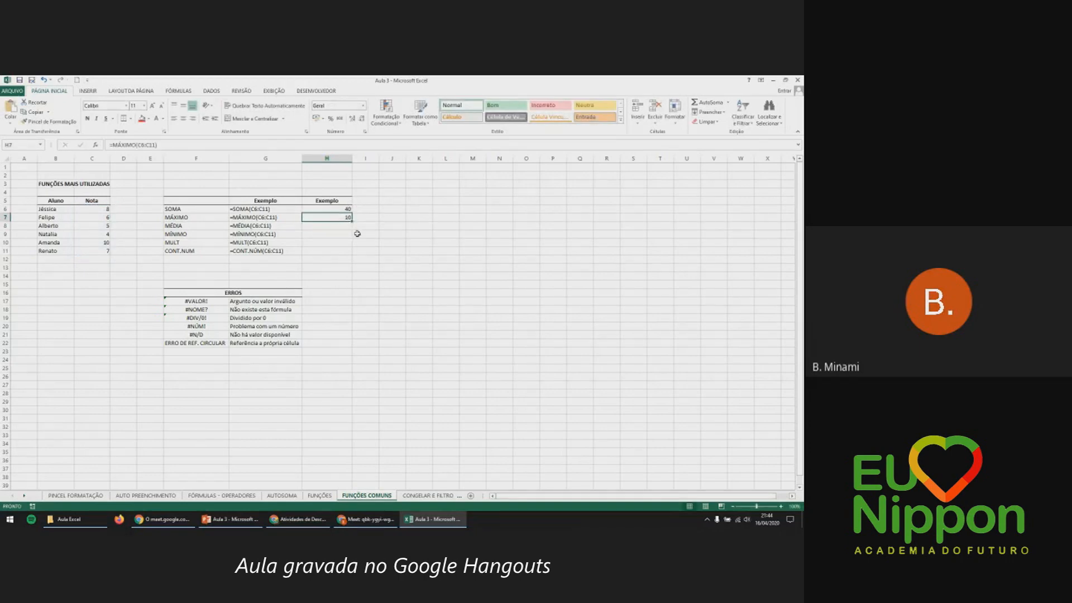
pyautogui.click(96, 244)
pyautogui.click(71, 243)
pyautogui.click(85, 244)
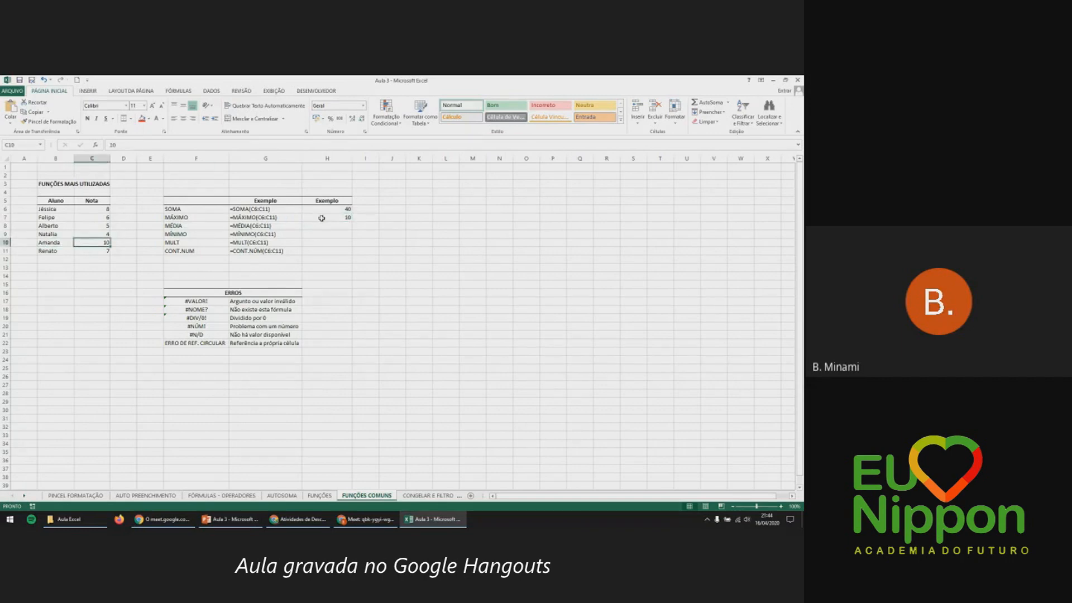
pyautogui.click(325, 225)
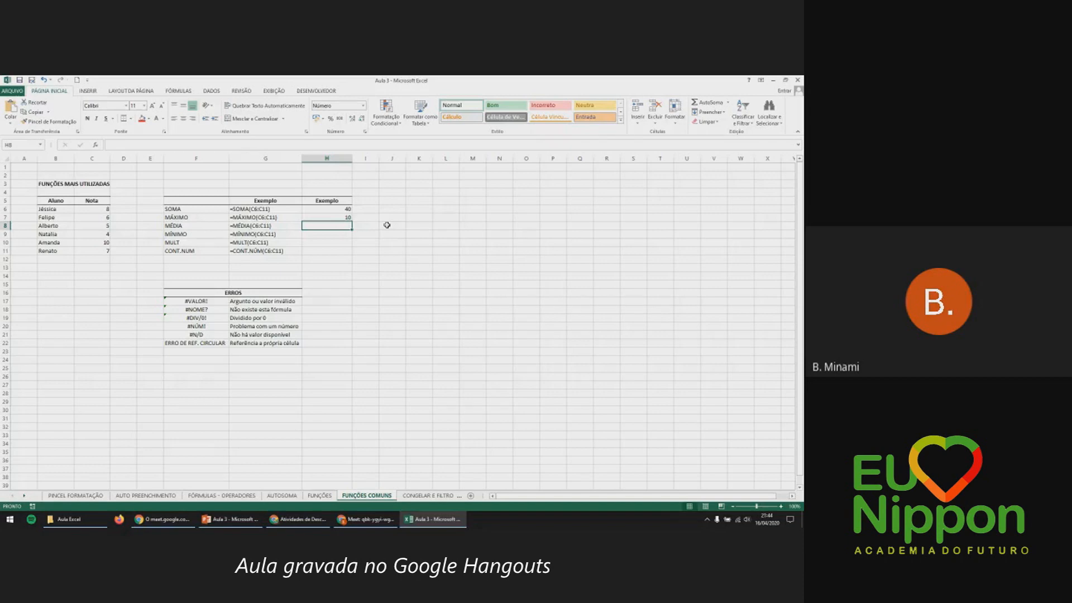
pyautogui.write('=m')
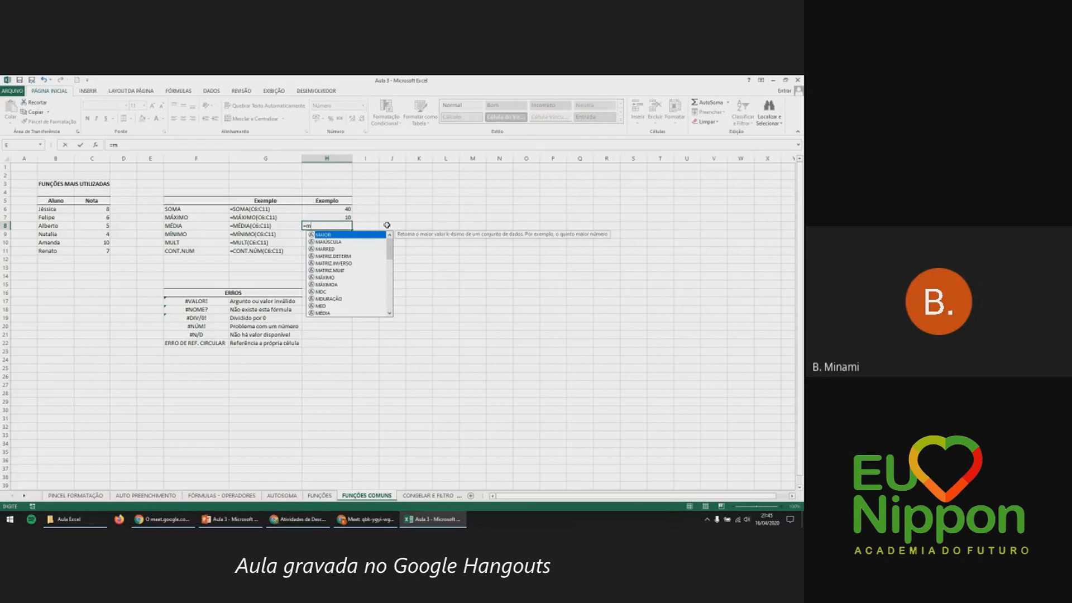
pyautogui.write('é')
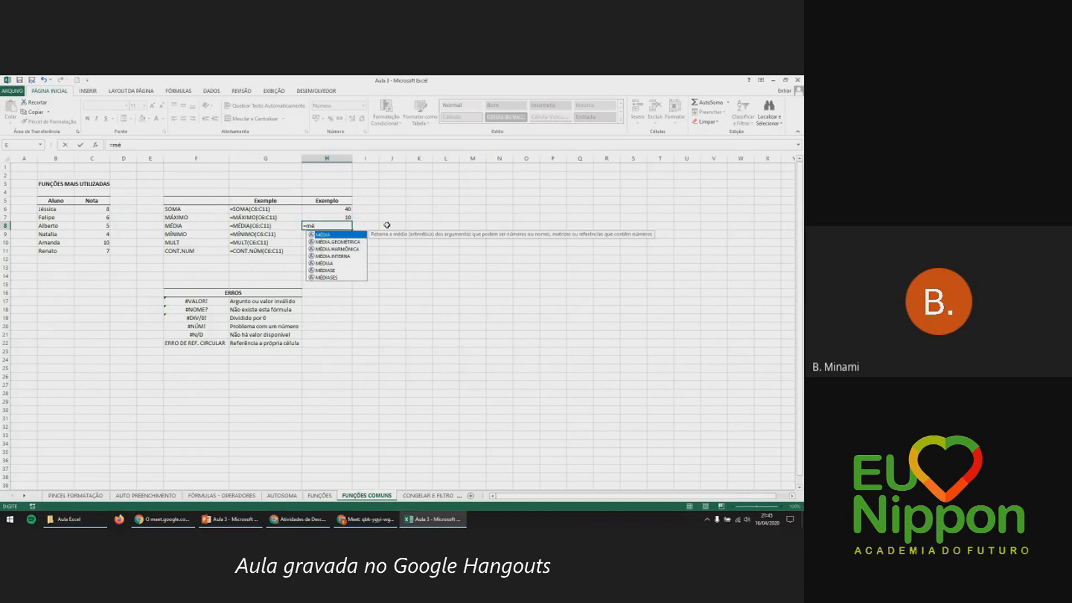
pyautogui.press('Tab')
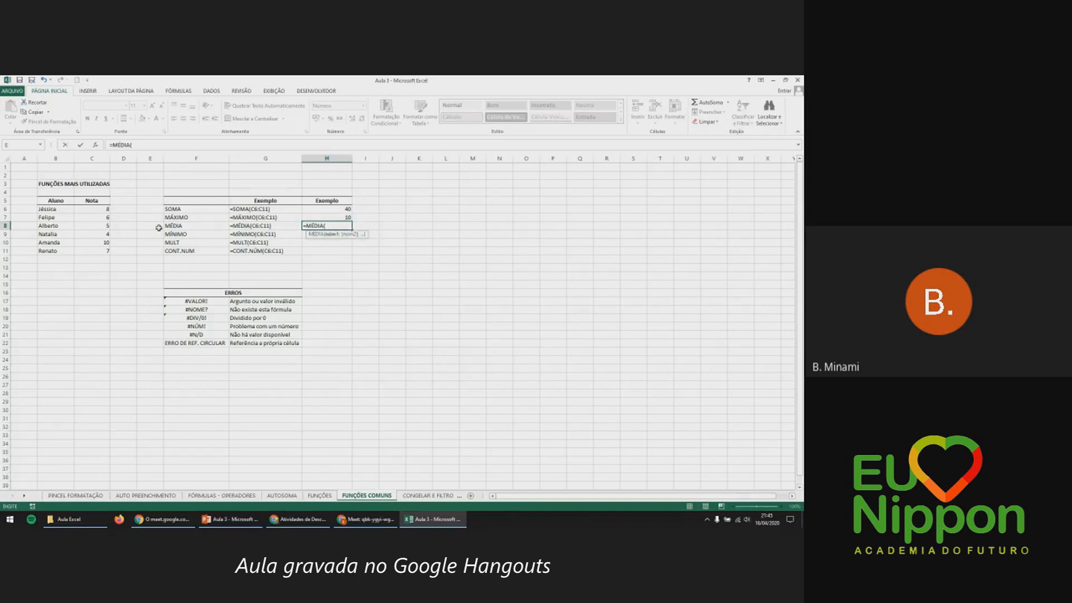
pyautogui.moveTo(104, 208); pyautogui.dragTo(103, 251)
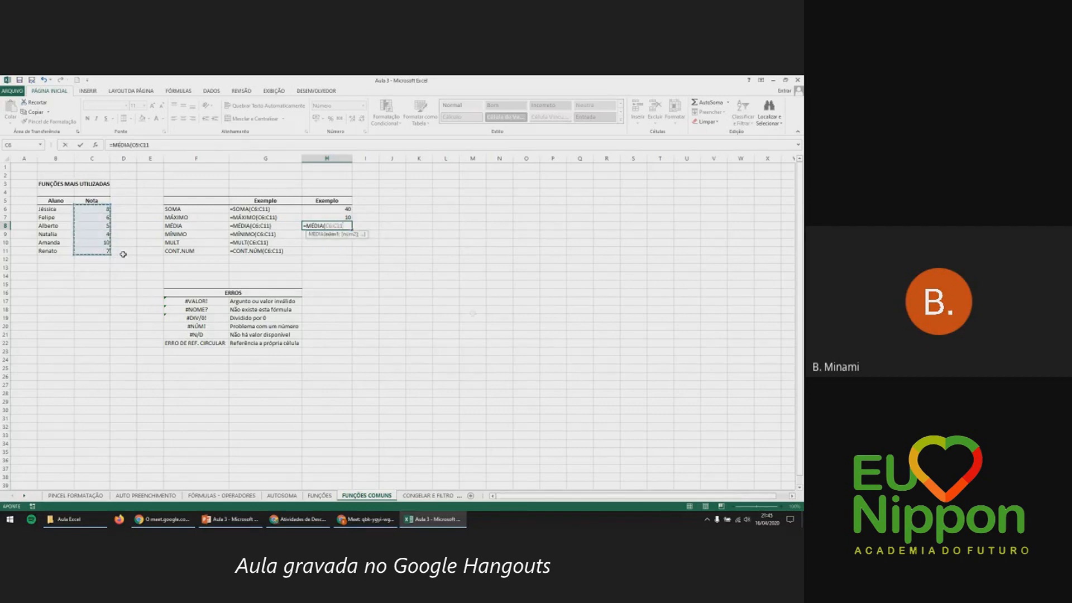
pyautogui.press('Return')
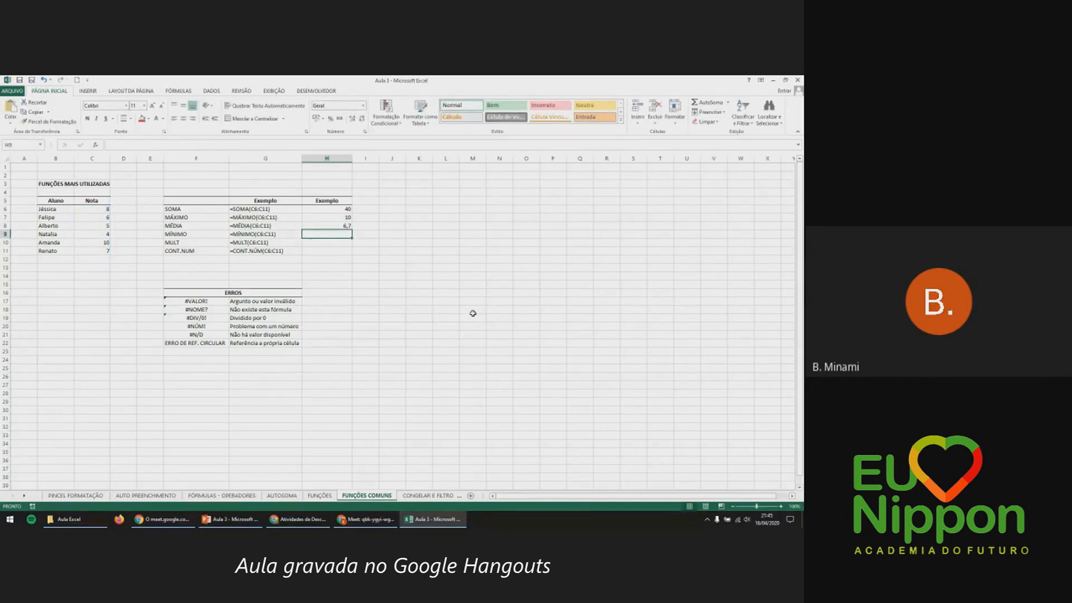
pyautogui.press('Up')
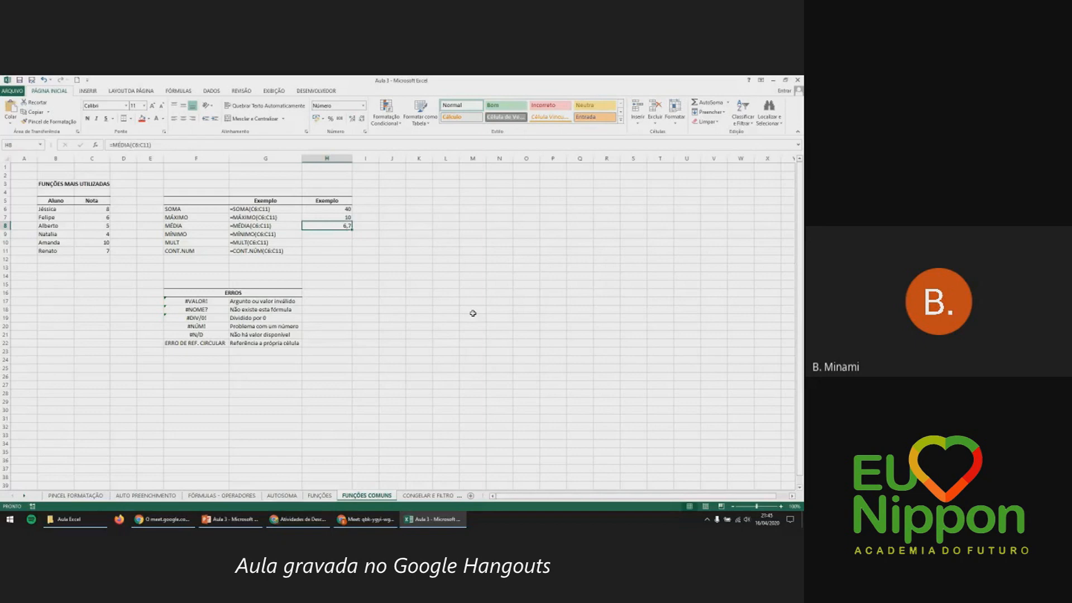
pyautogui.click(350, 234)
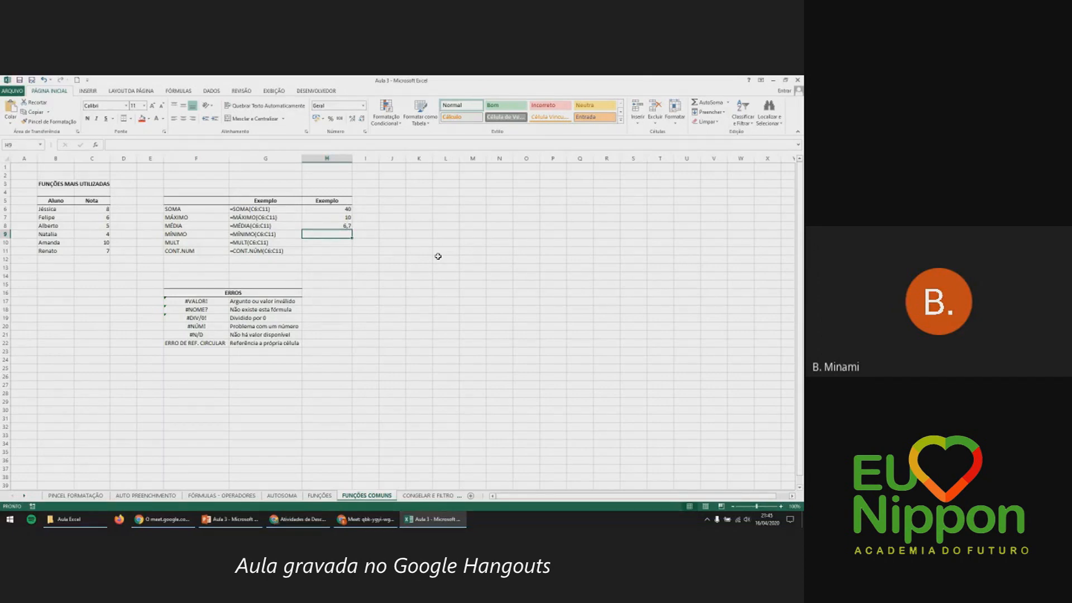
# Enter =MÍNIMO(C6:C11) in H9, showing 4, and point out the lowest-graded student.
pyautogui.write('=m')
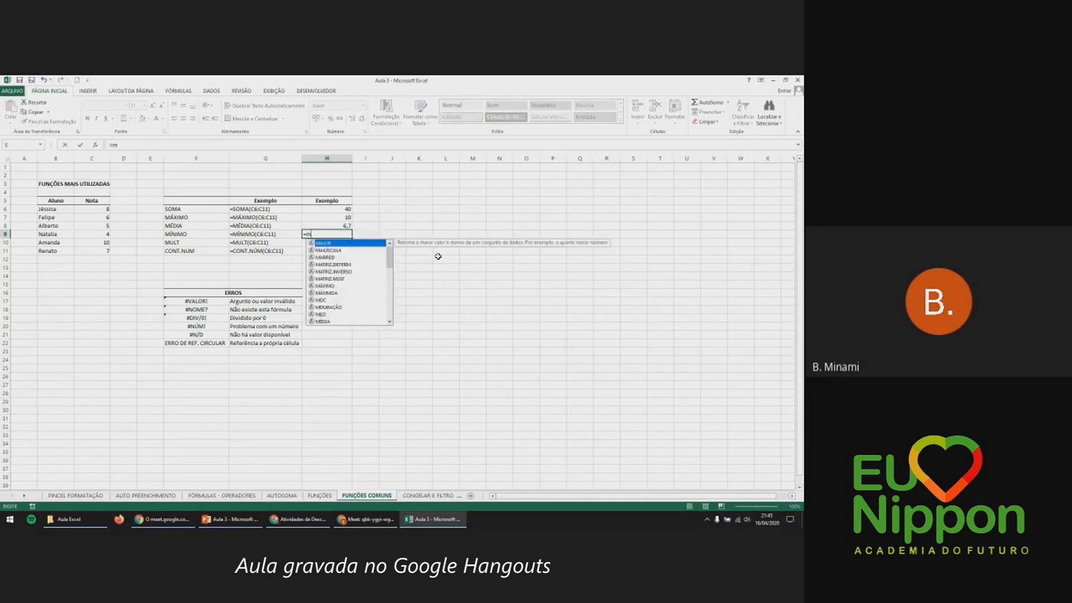
pyautogui.write('i')
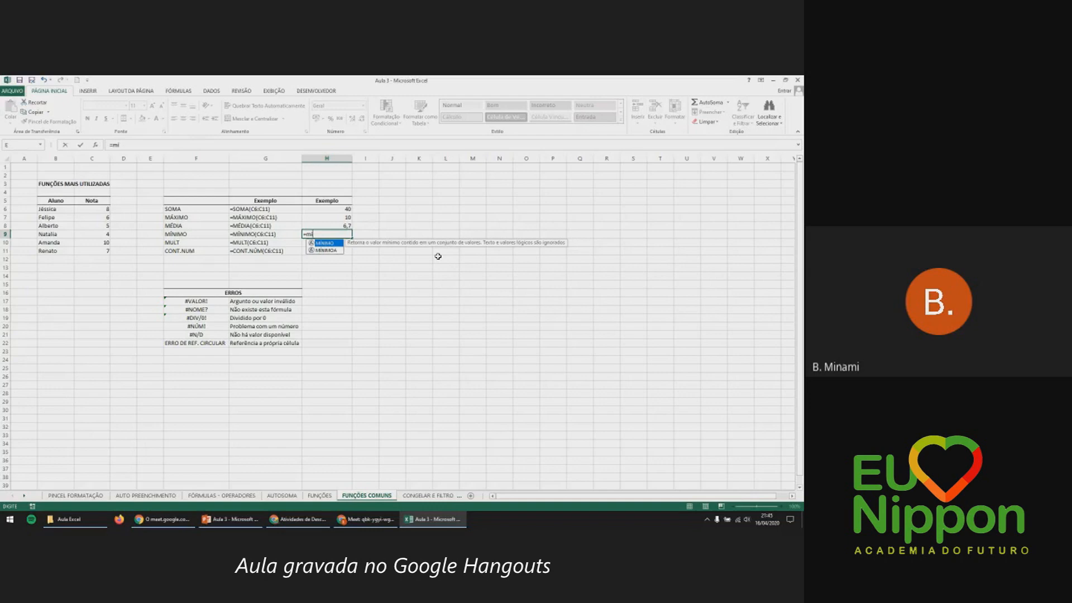
pyautogui.press('Tab')
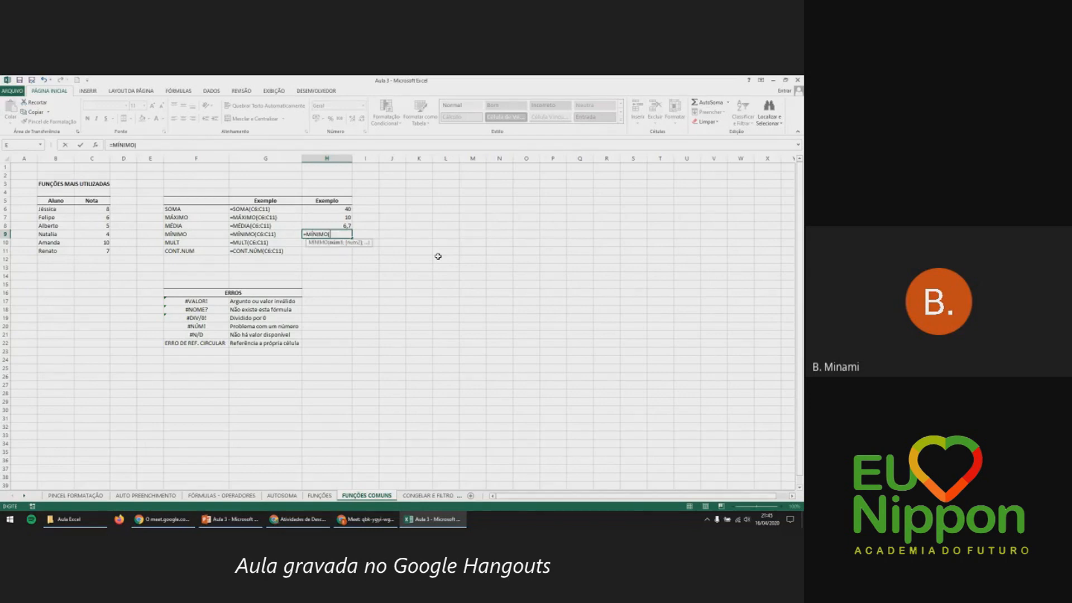
pyautogui.moveTo(100, 208); pyautogui.dragTo(107, 250)
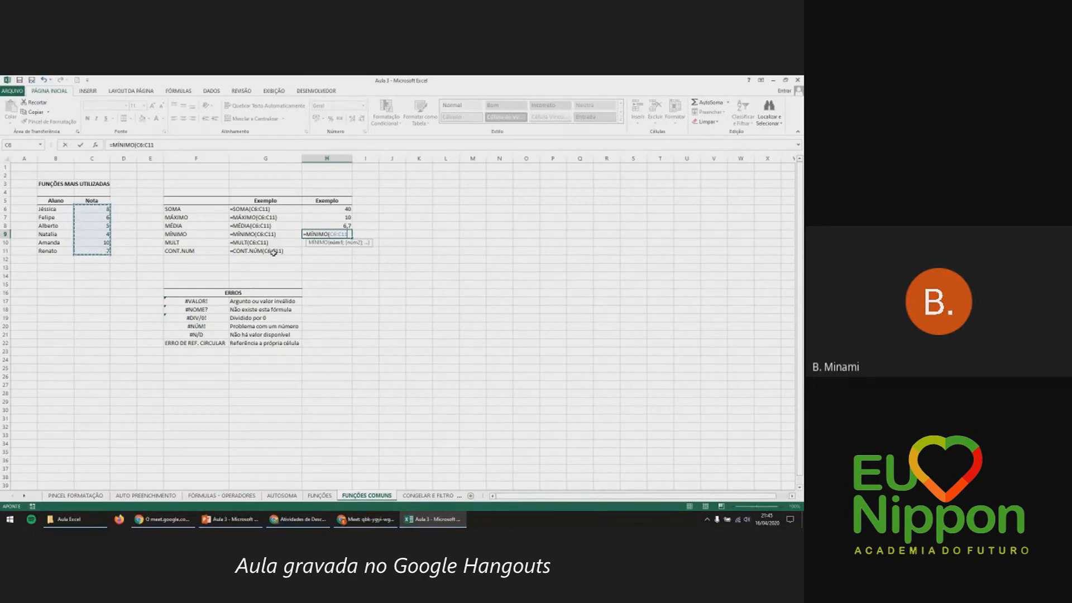
pyautogui.press('Return')
pyautogui.click(327, 234)
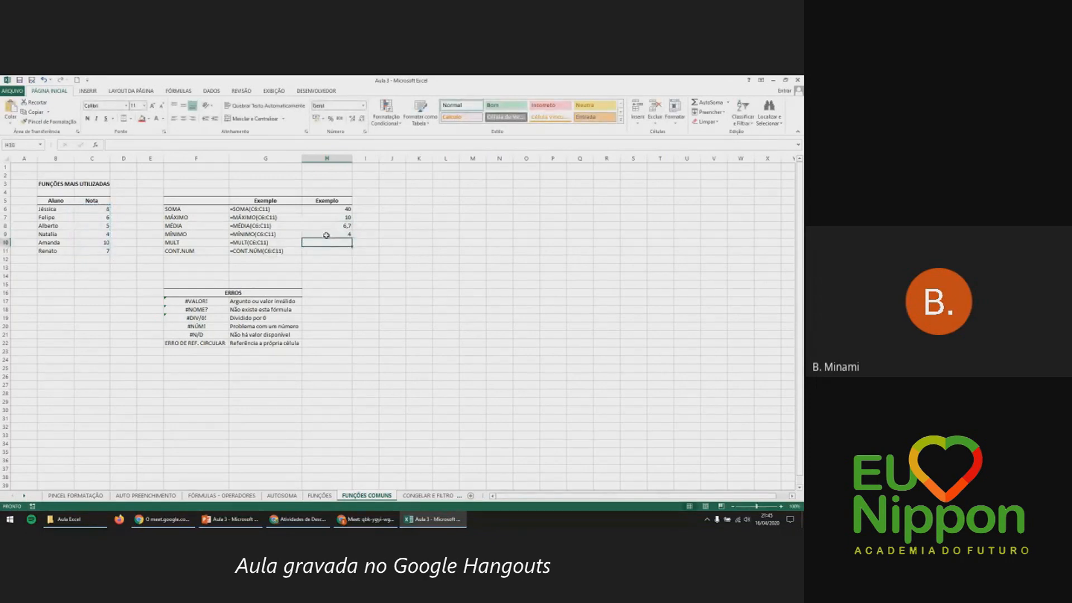
pyautogui.click(93, 235)
pyautogui.click(65, 227)
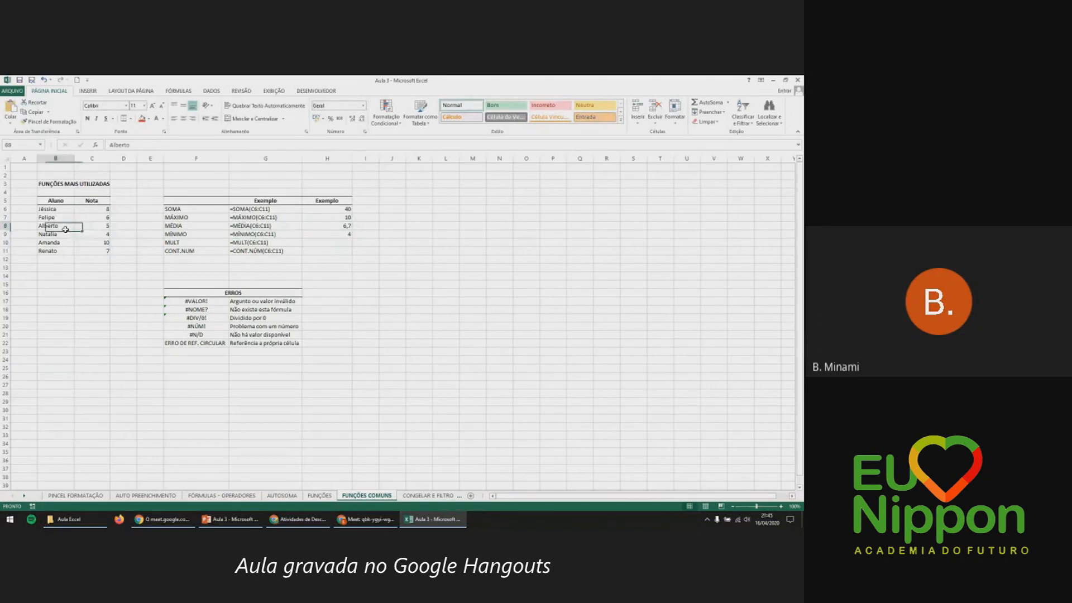
pyautogui.click(63, 232)
# Review the grades in C6:C11 one by one, then select H10.
pyautogui.click(343, 243)
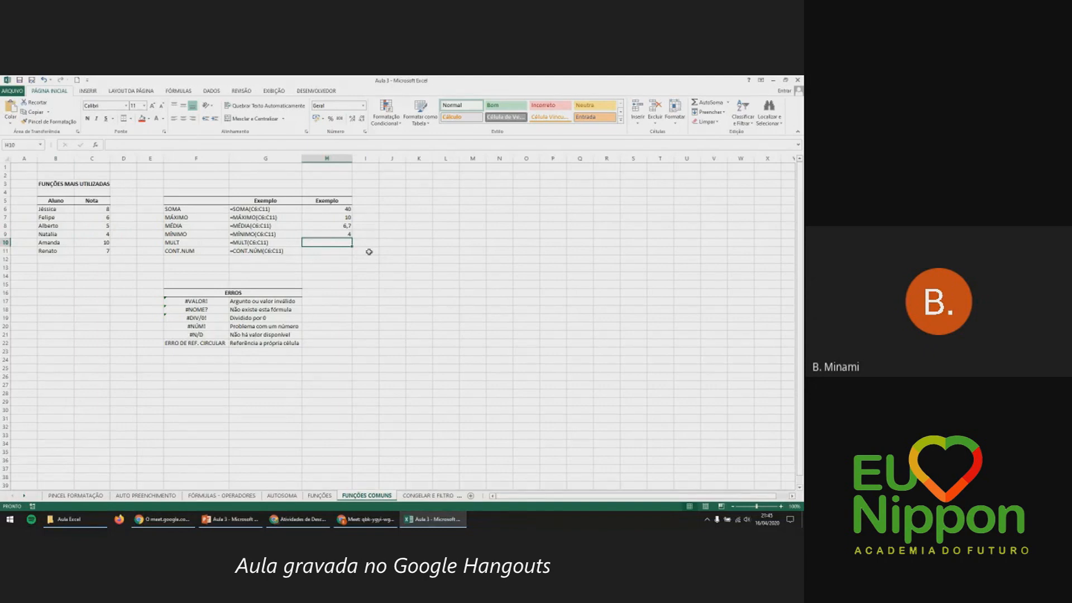
pyautogui.click(107, 208)
pyautogui.moveTo(107, 209); pyautogui.dragTo(106, 252)
pyautogui.click(120, 217)
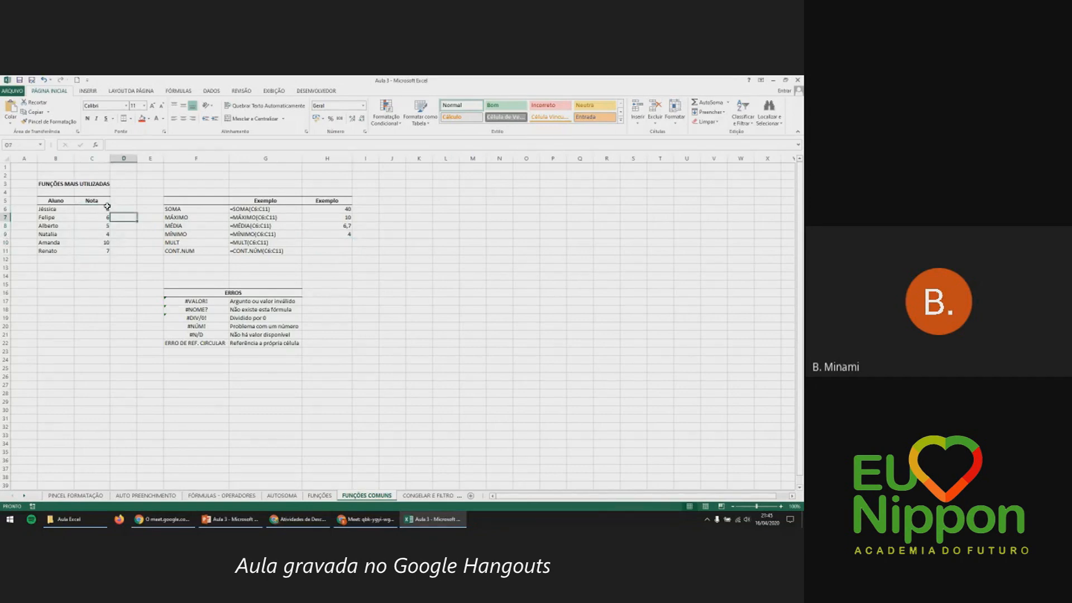
pyautogui.click(109, 226)
pyautogui.click(107, 234)
pyautogui.click(108, 242)
pyautogui.click(108, 251)
pyautogui.click(318, 241)
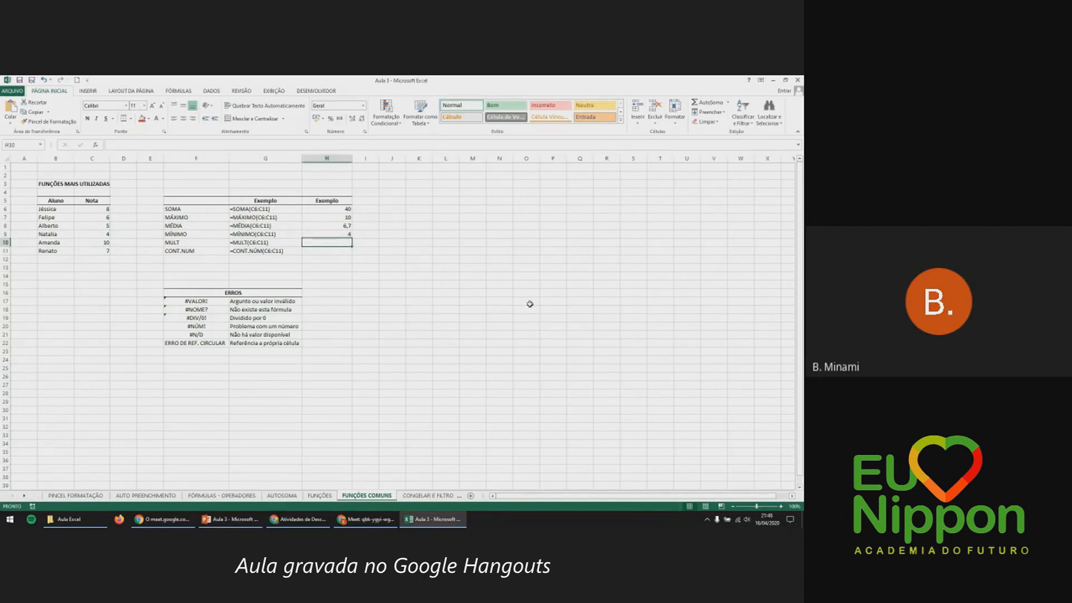
# Enter =MULT(C6:C11) in H10 so the product of the grades shows 67200.
pyautogui.write('=')
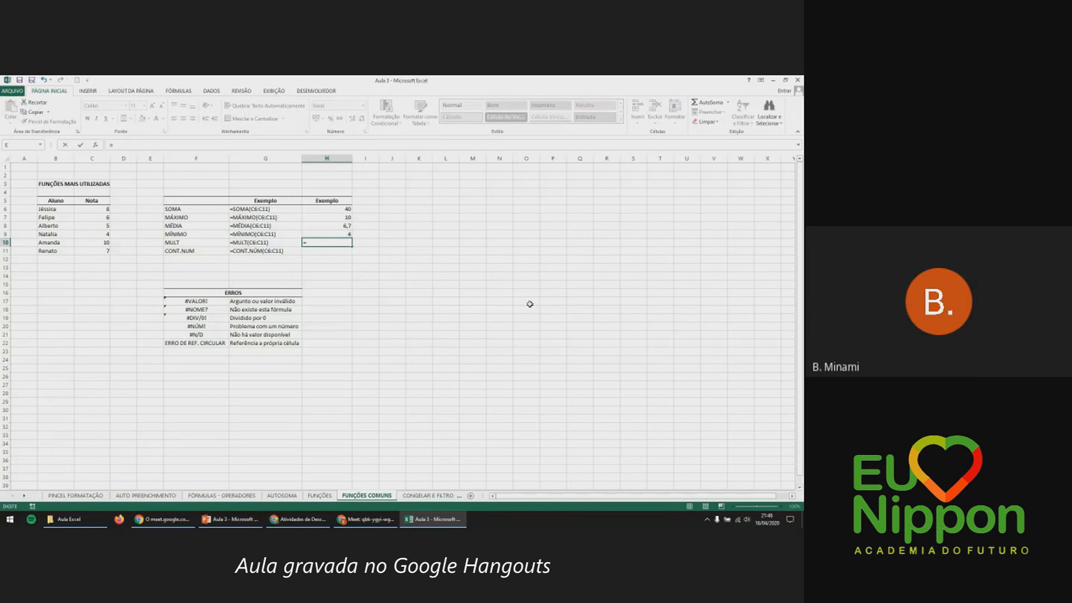
pyautogui.write('mu')
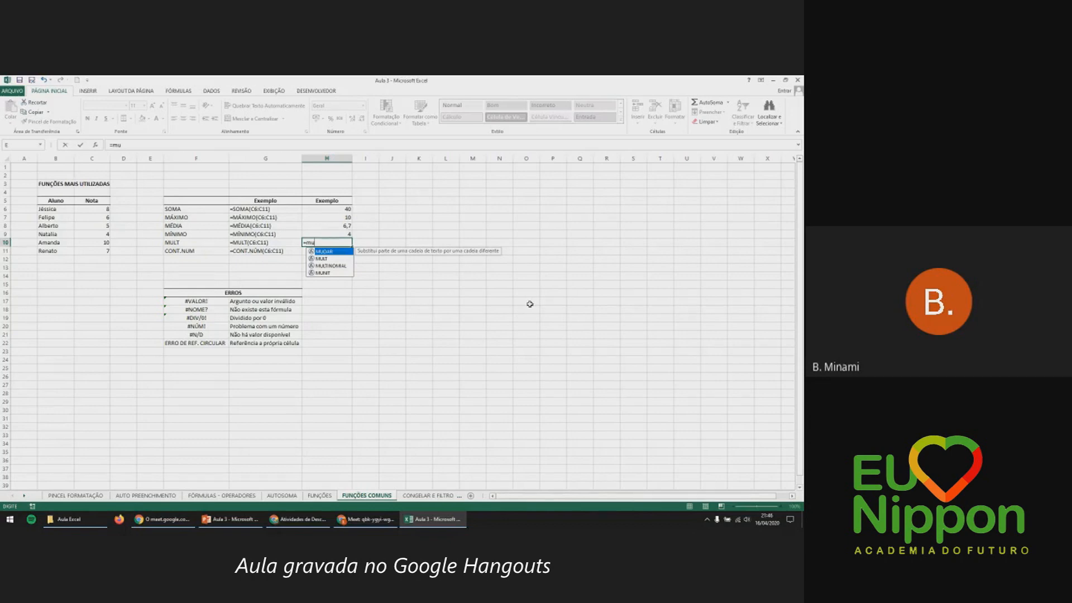
pyautogui.write('l')
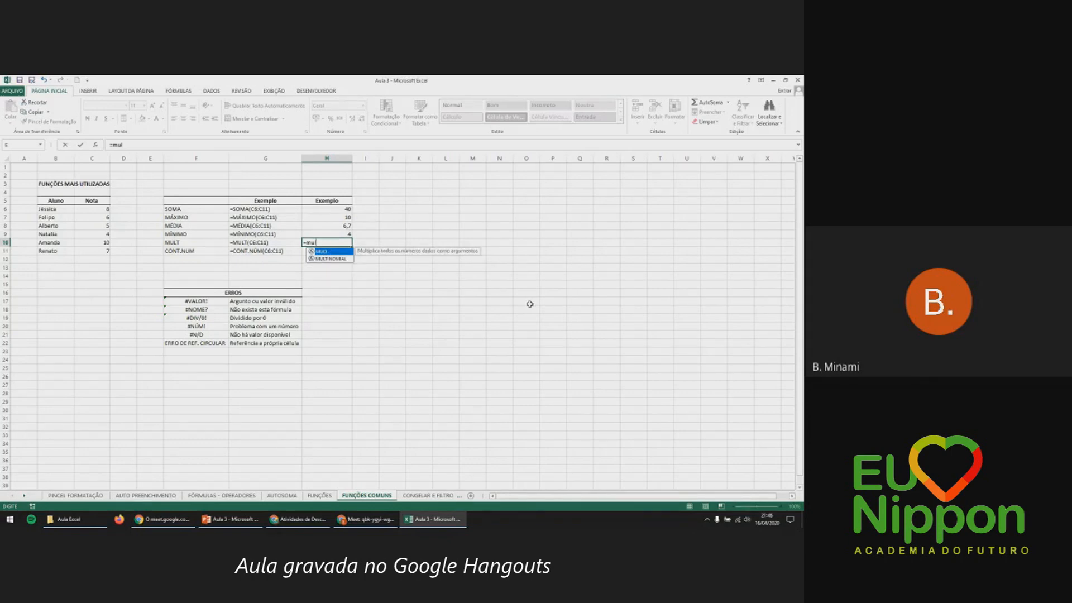
pyautogui.press('Tab')
pyautogui.moveTo(103, 209); pyautogui.dragTo(99, 252)
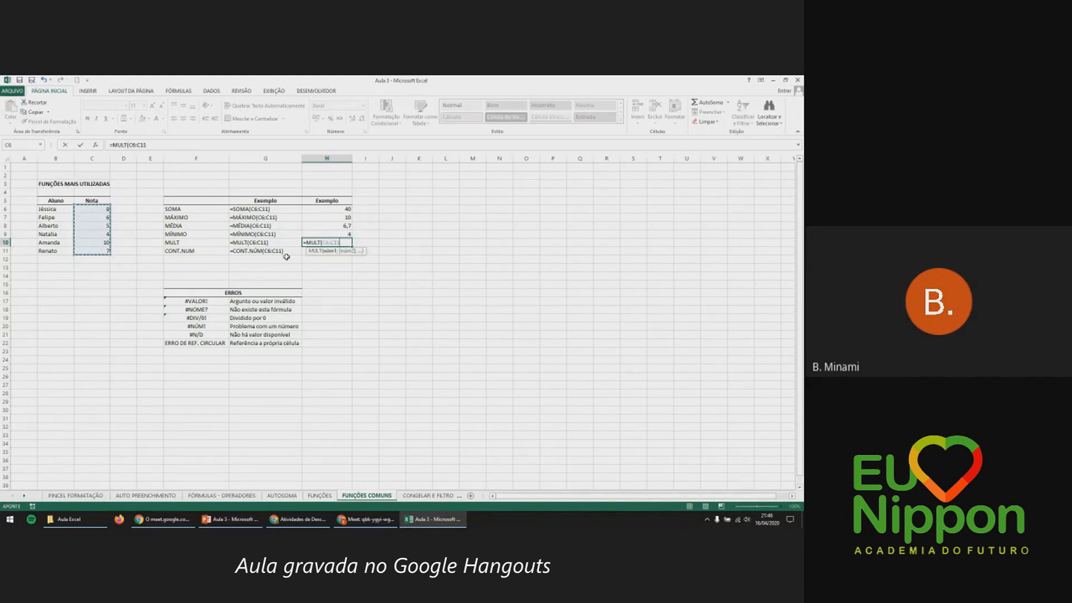
pyautogui.press('Return')
# Recheck the grades and H10's formula, then start an entry in H11 and cancel it.
pyautogui.moveTo(103, 210); pyautogui.dragTo(98, 240)
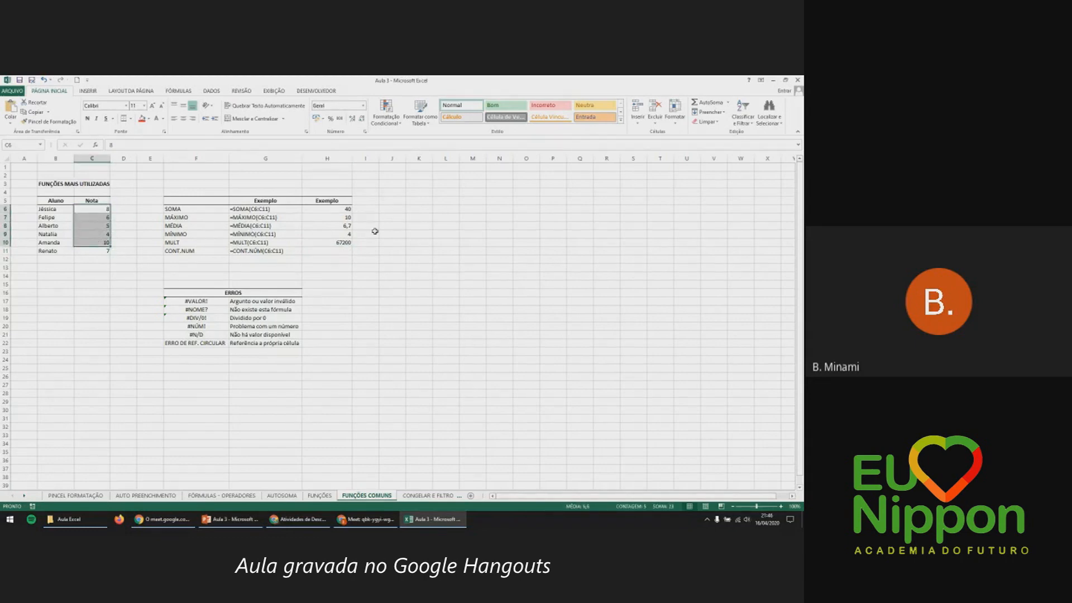
pyautogui.click(347, 242)
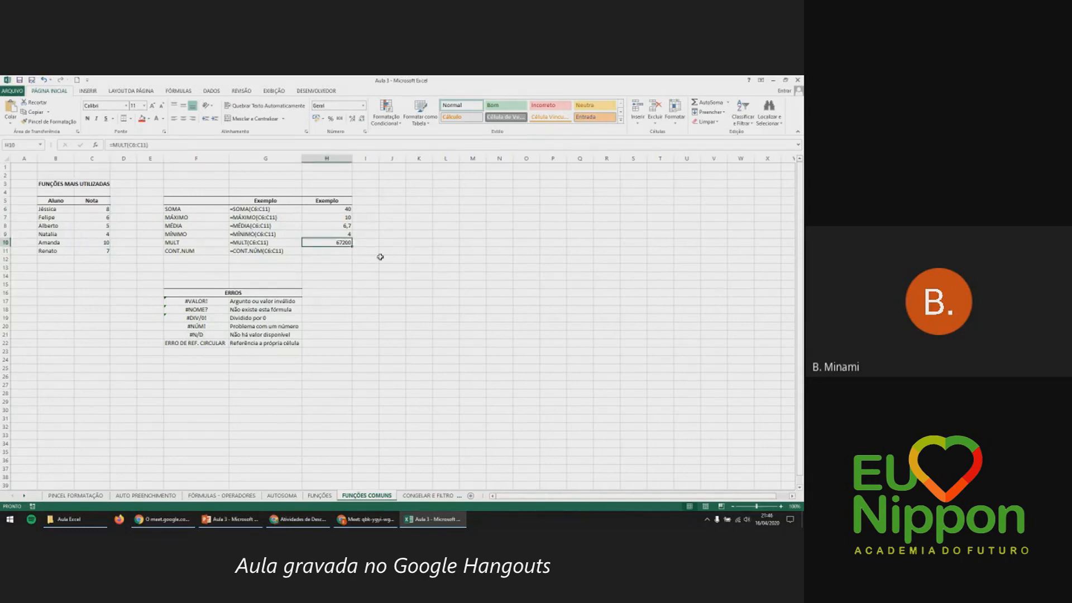
pyautogui.click(330, 251)
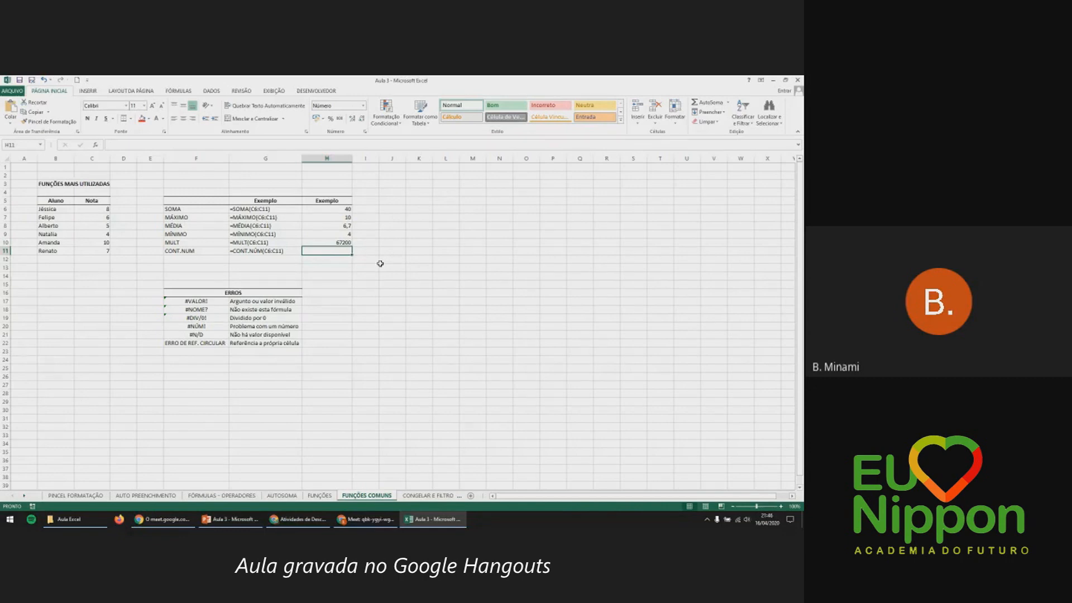
pyautogui.write('=')
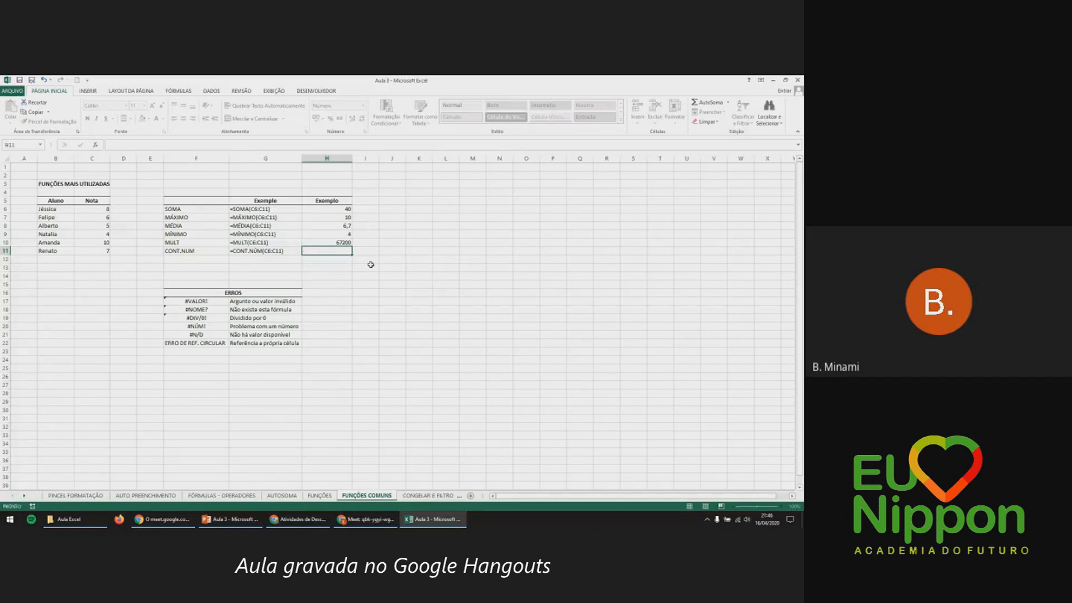
pyautogui.press('Escape')
pyautogui.moveTo(103, 209); pyautogui.dragTo(101, 252)
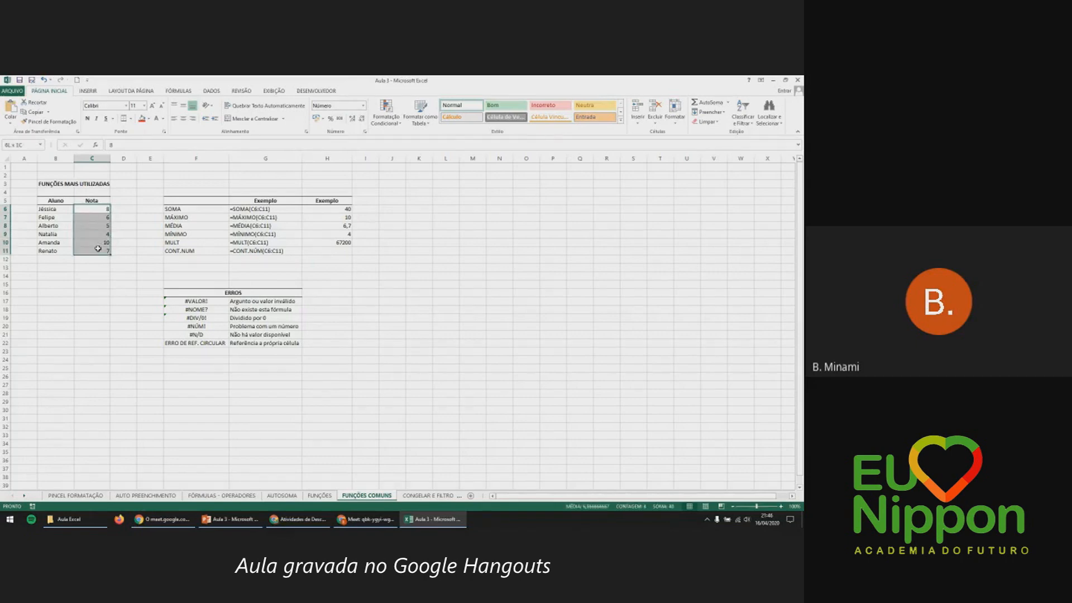
pyautogui.click(348, 250)
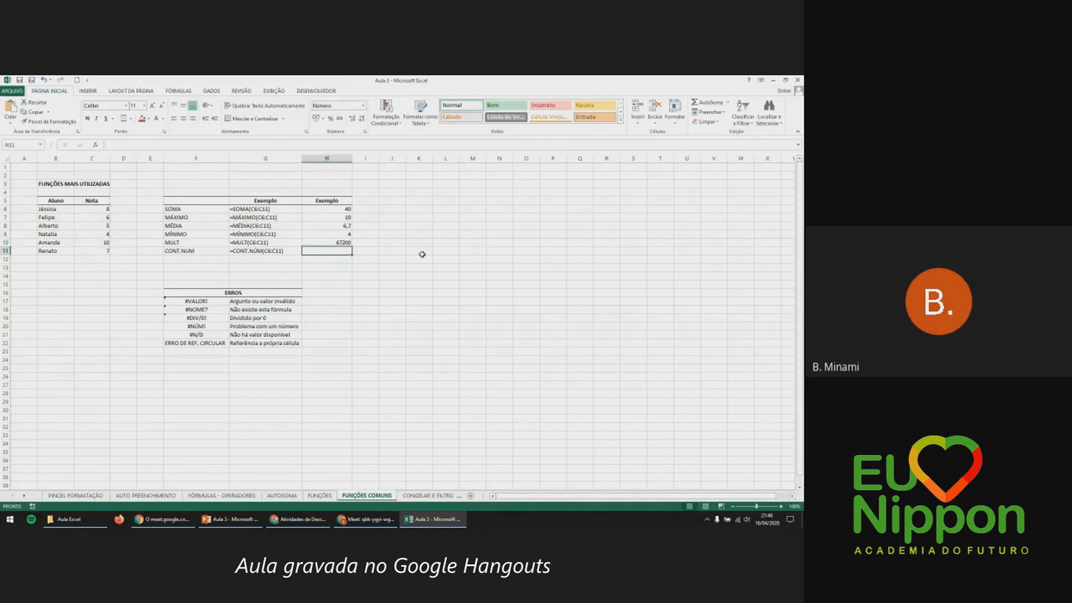
pyautogui.write('=cont')
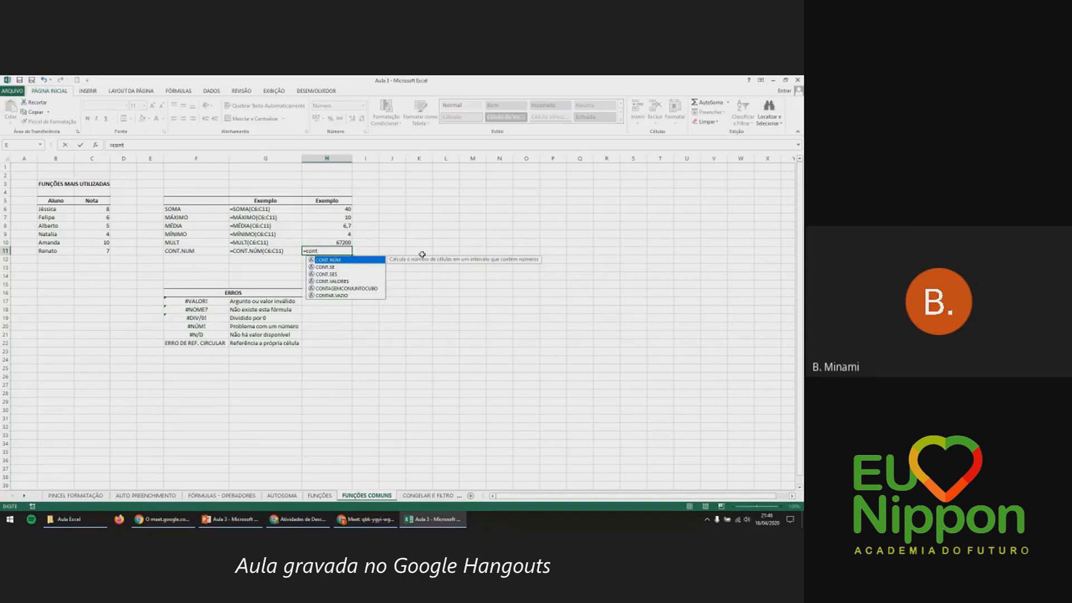
pyautogui.press('Tab')
pyautogui.moveTo(104, 209); pyautogui.dragTo(101, 249)
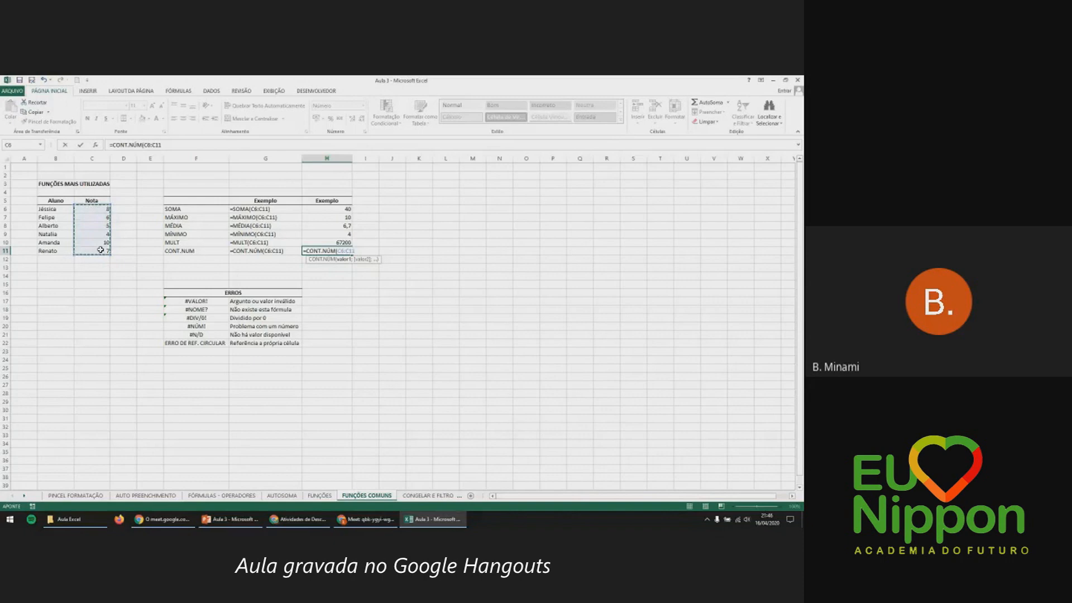
pyautogui.press('Return')
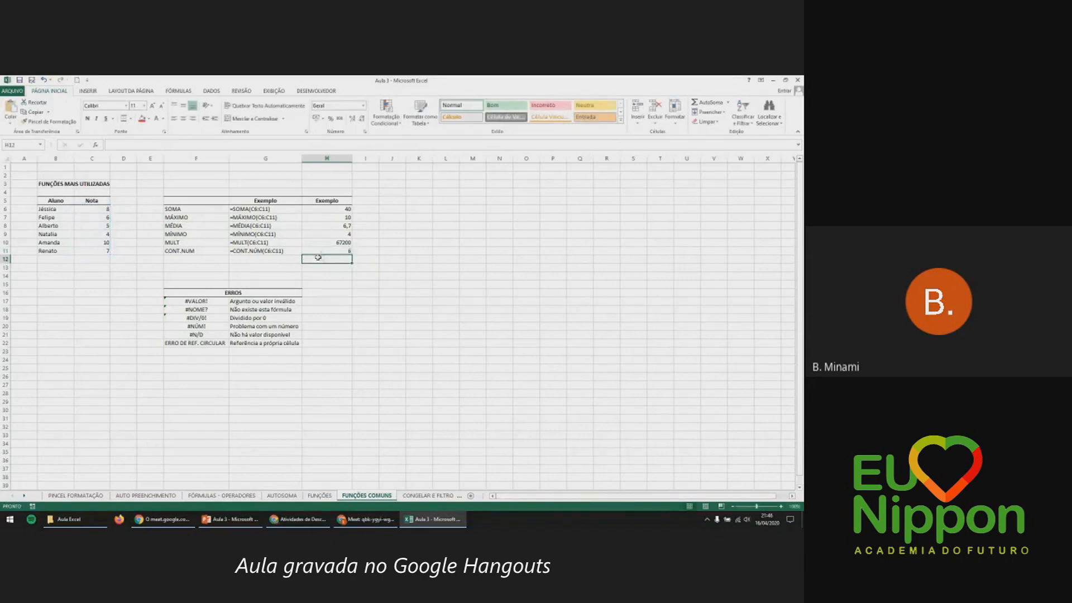
pyautogui.moveTo(98, 208); pyautogui.dragTo(90, 251)
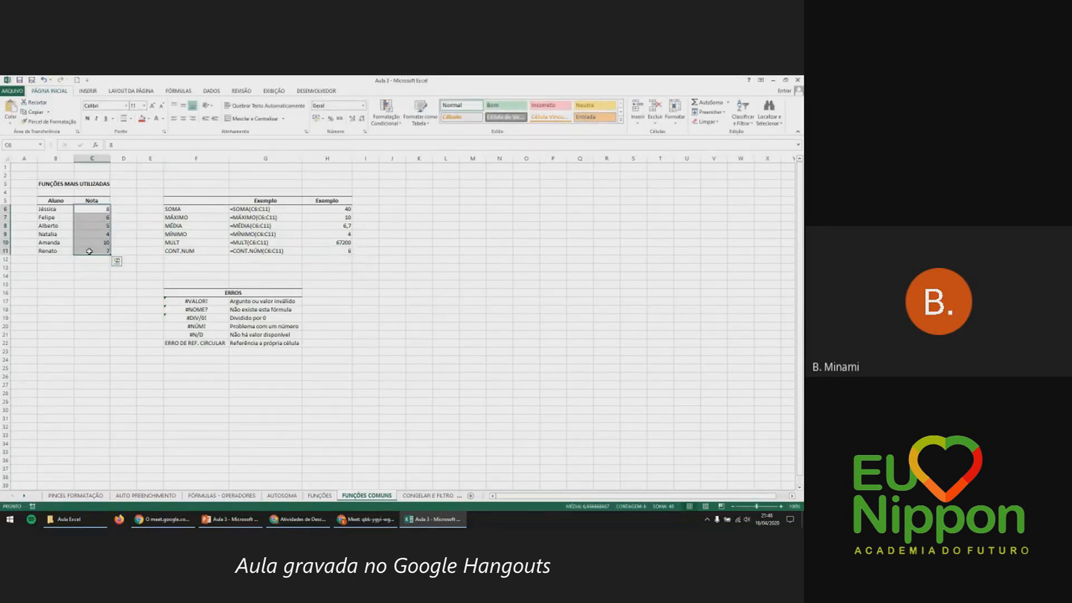
pyautogui.click(181, 252)
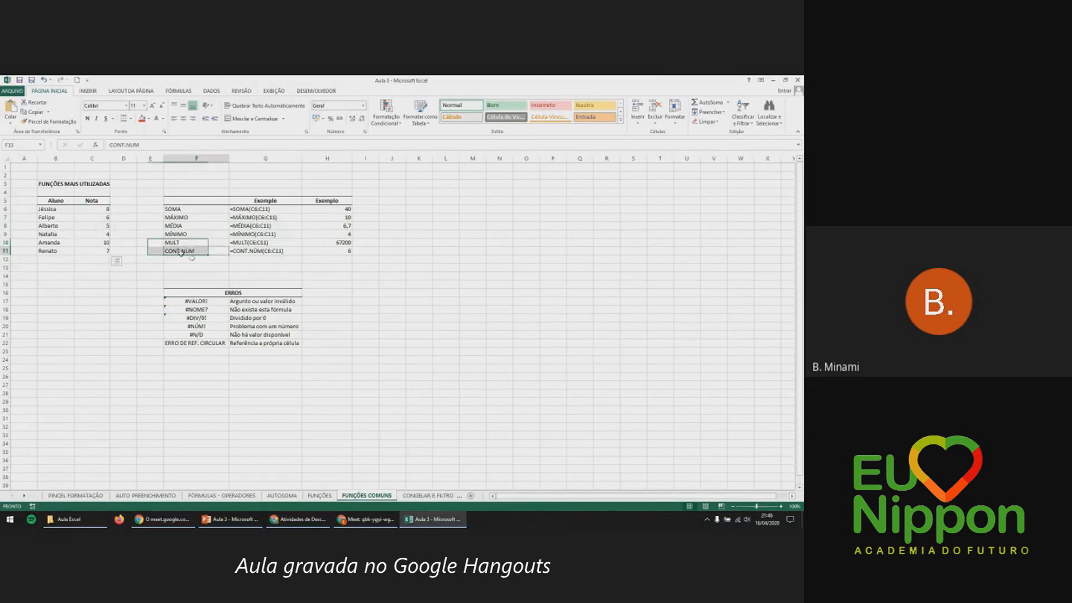
pyautogui.doubleClick(338, 251)
pyautogui.press('BackSpace')
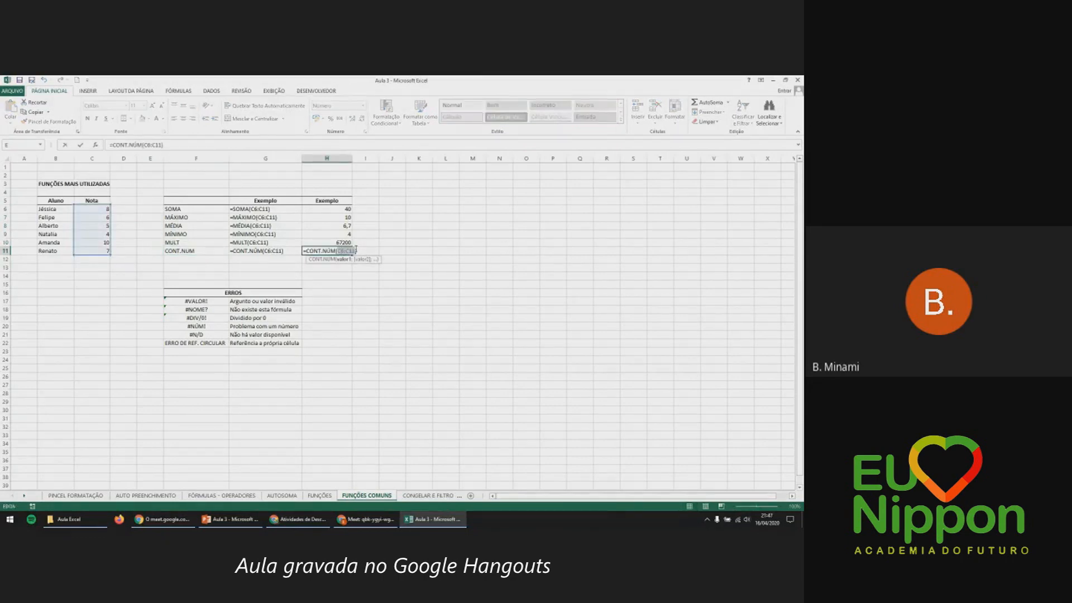
pyautogui.moveTo(44, 208); pyautogui.dragTo(108, 251)
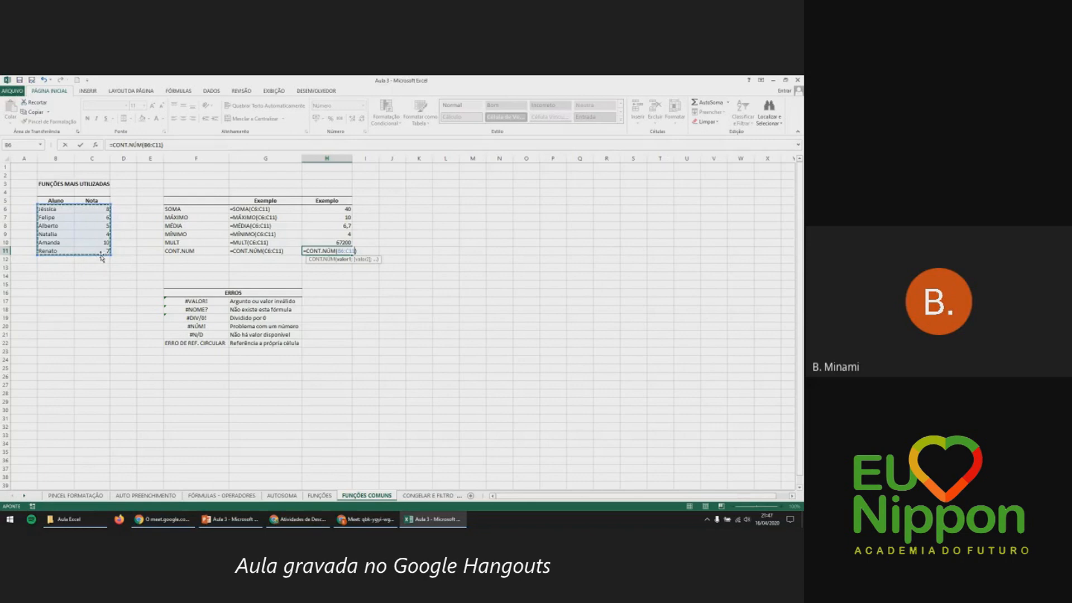
pyautogui.press('Return')
pyautogui.click(346, 251)
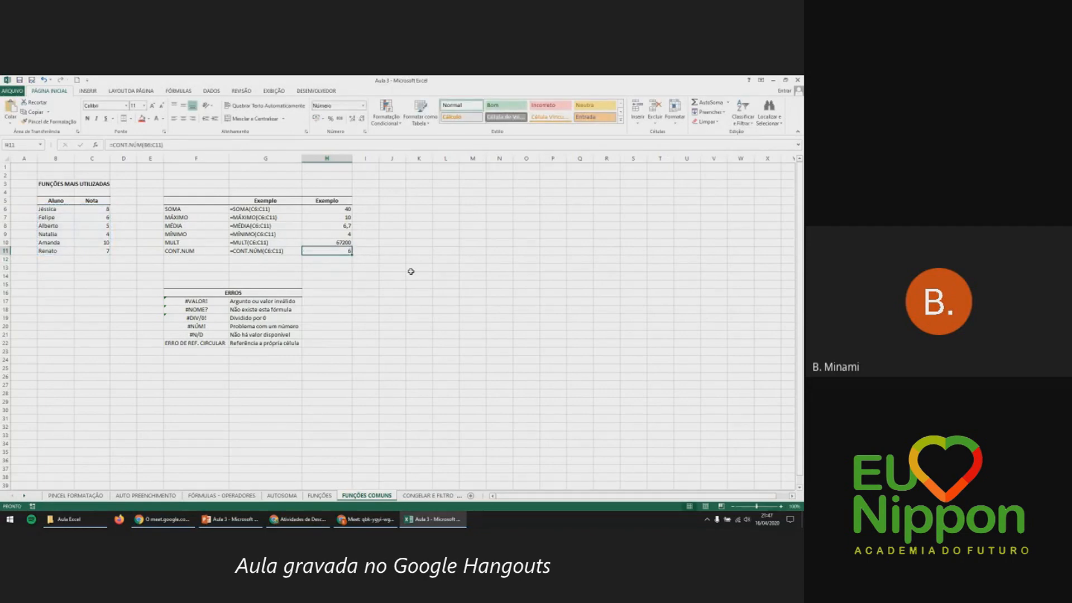
pyautogui.moveTo(68, 206); pyautogui.dragTo(68, 251)
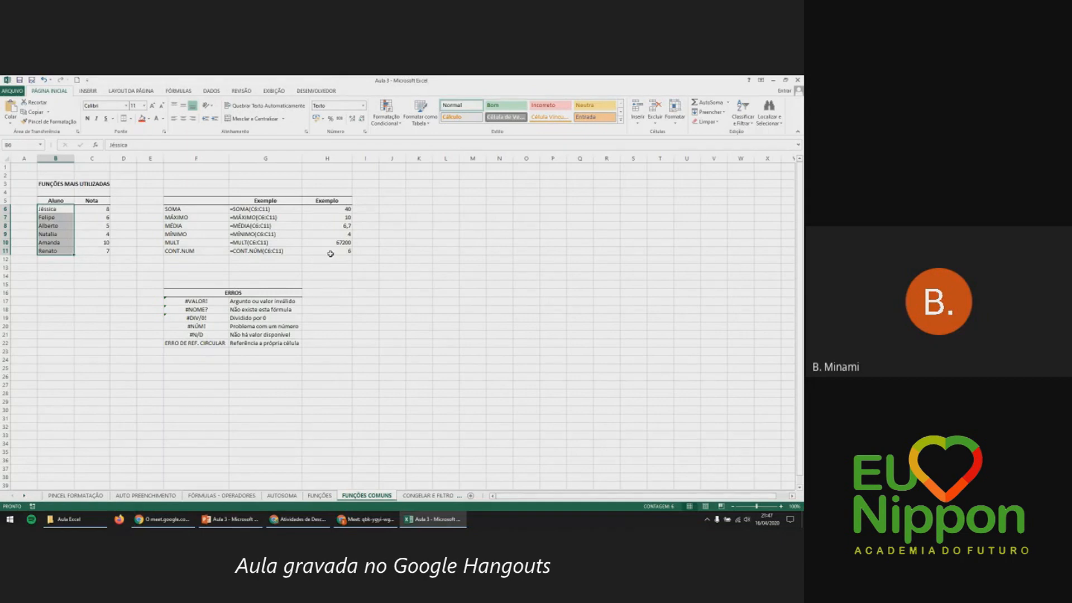
pyautogui.click(223, 249)
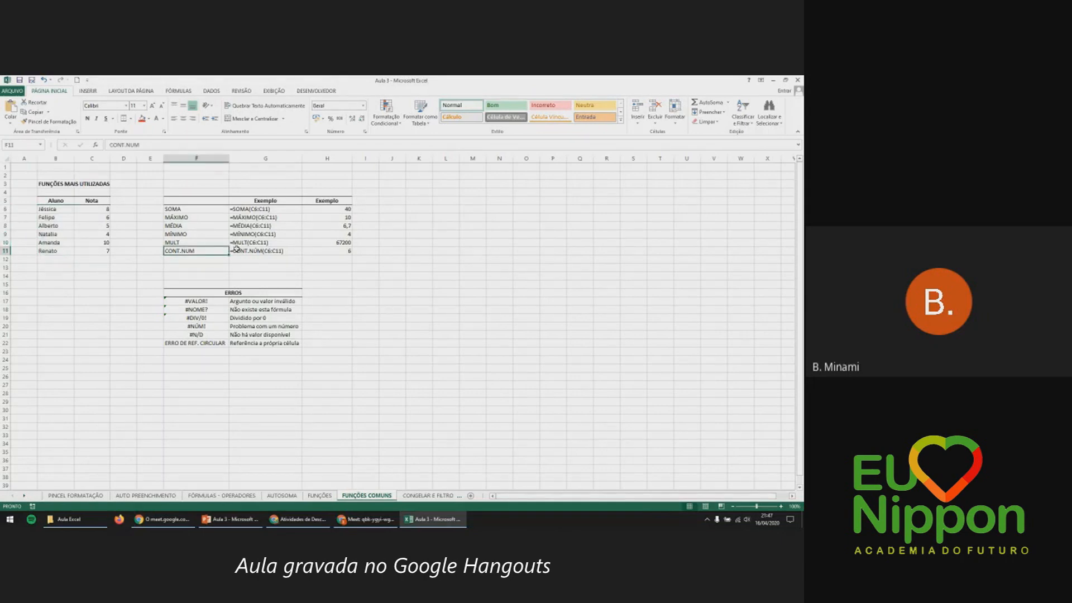
pyautogui.click(339, 249)
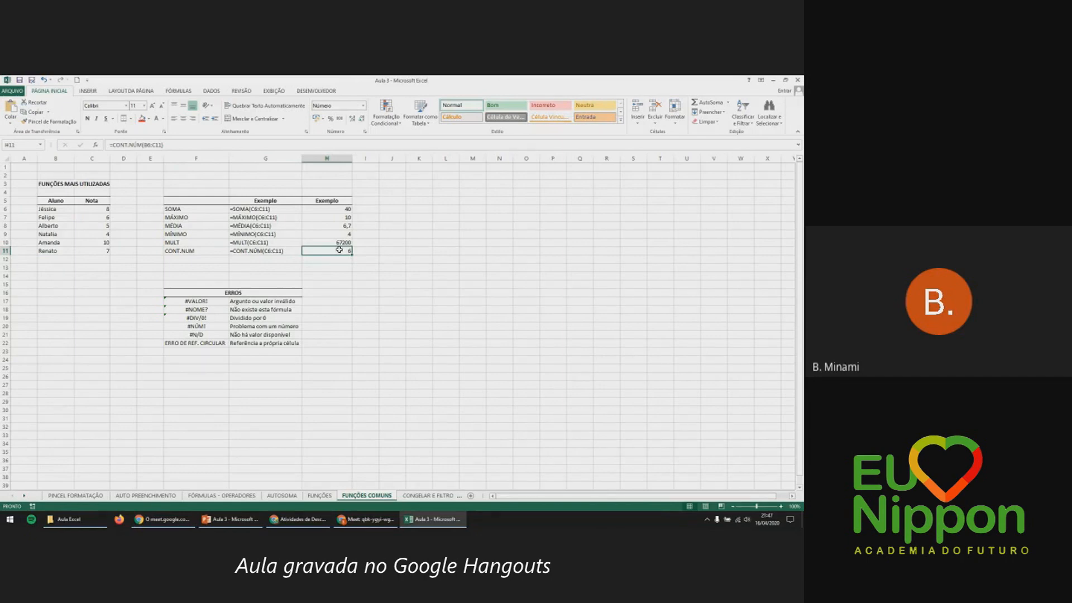
pyautogui.click(196, 305)
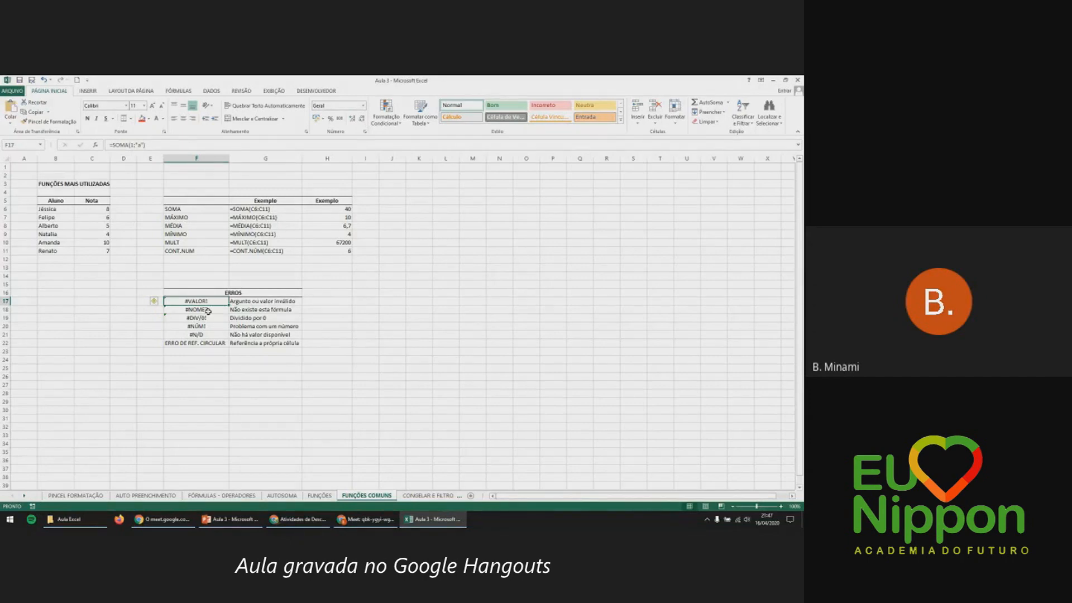
# Replace F17's formula with =SOMA(C6;"a"), which returns #VALOR!
pyautogui.press('Delete')
pyautogui.write('=soma')
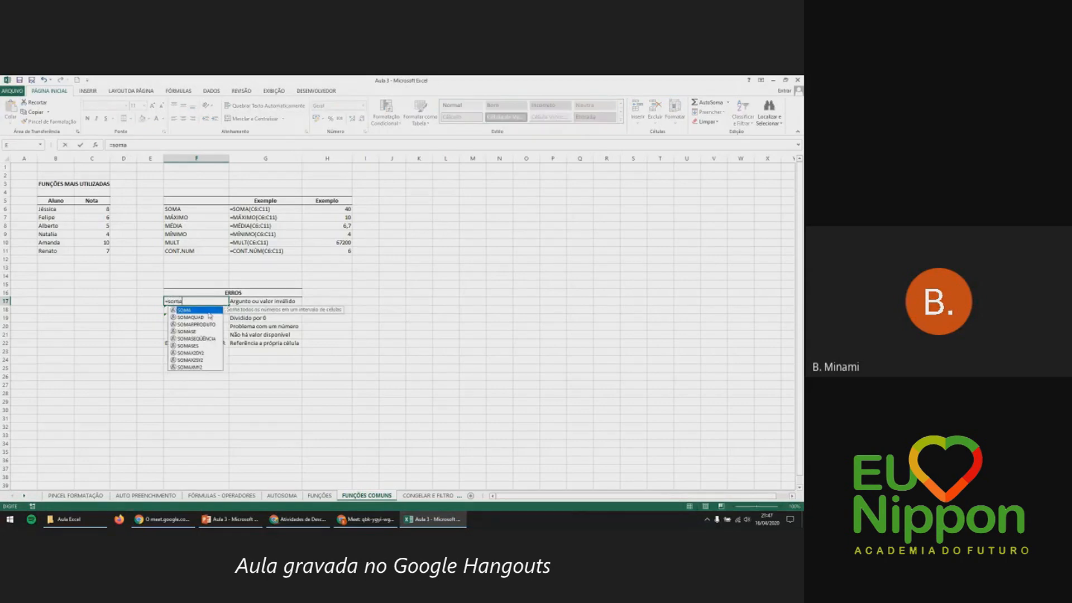
pyautogui.press('Tab')
pyautogui.click(103, 208)
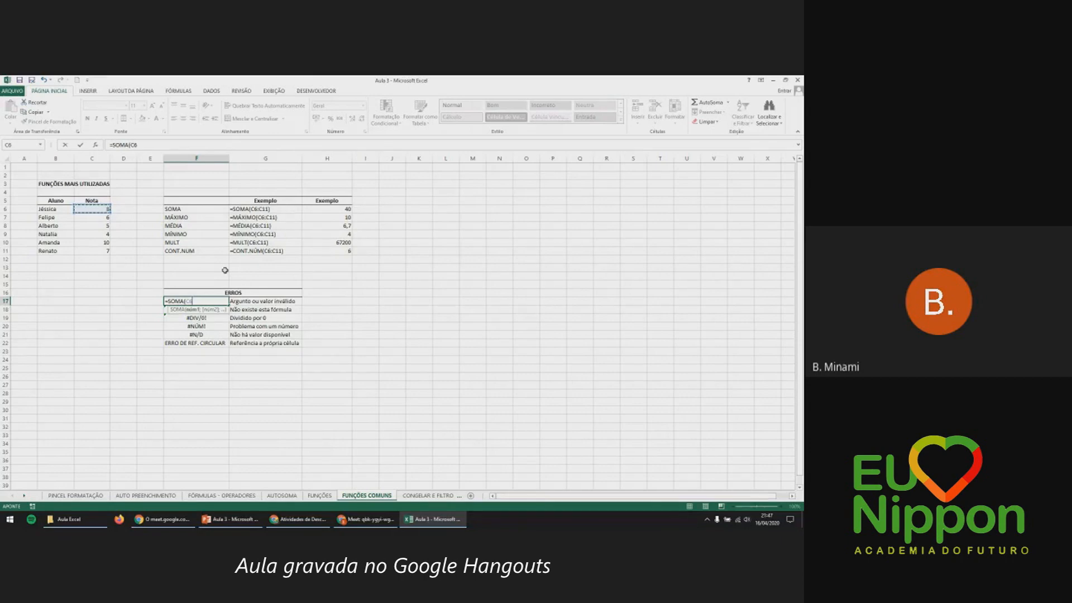
pyautogui.write(':')
pyautogui.write('"a')
pyautogui.press('Return')
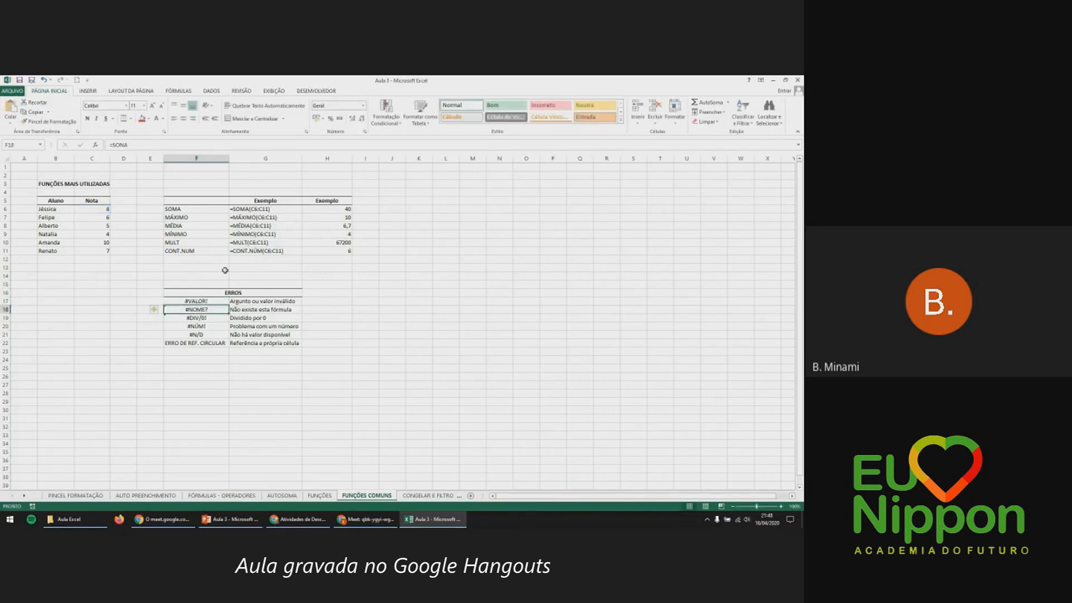
# Reopen F17's formula to show its arguments and read the #VALOR! explanation, leaving it unchanged.
pyautogui.press('Up')
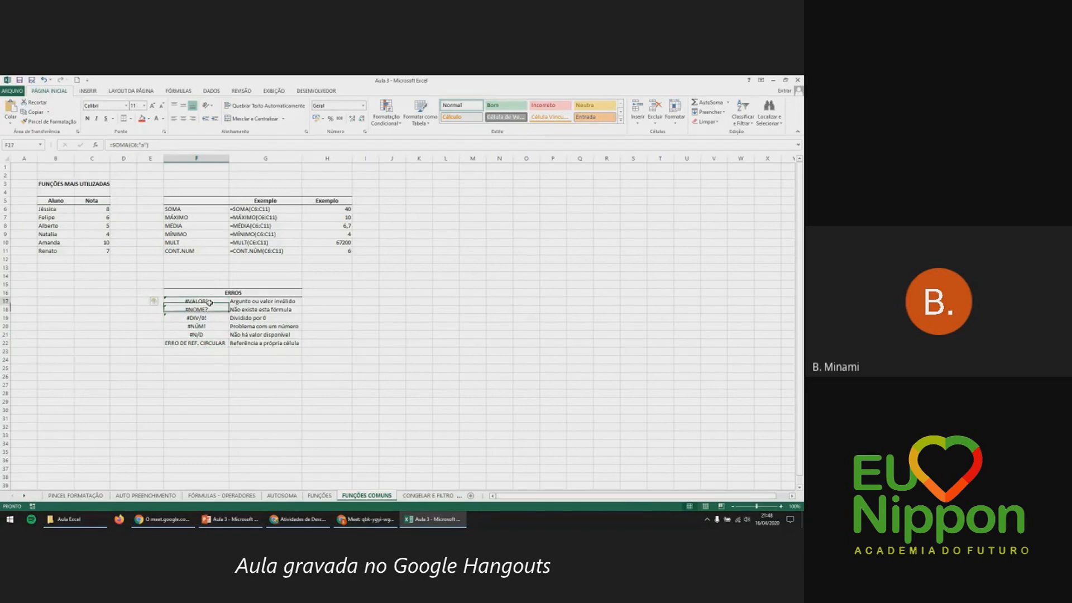
pyautogui.press('F2')
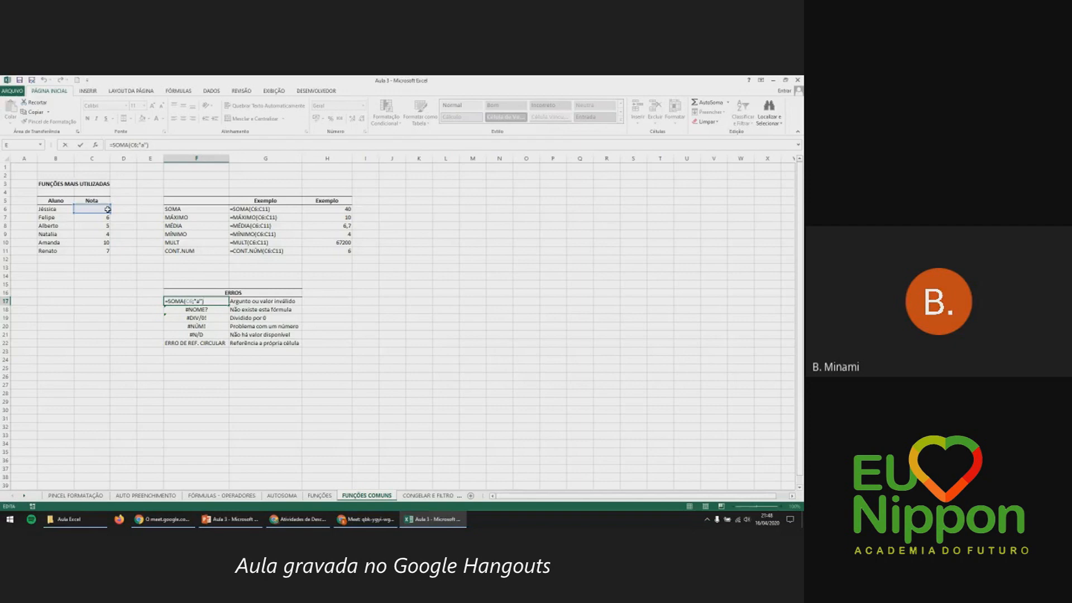
pyautogui.press('Escape')
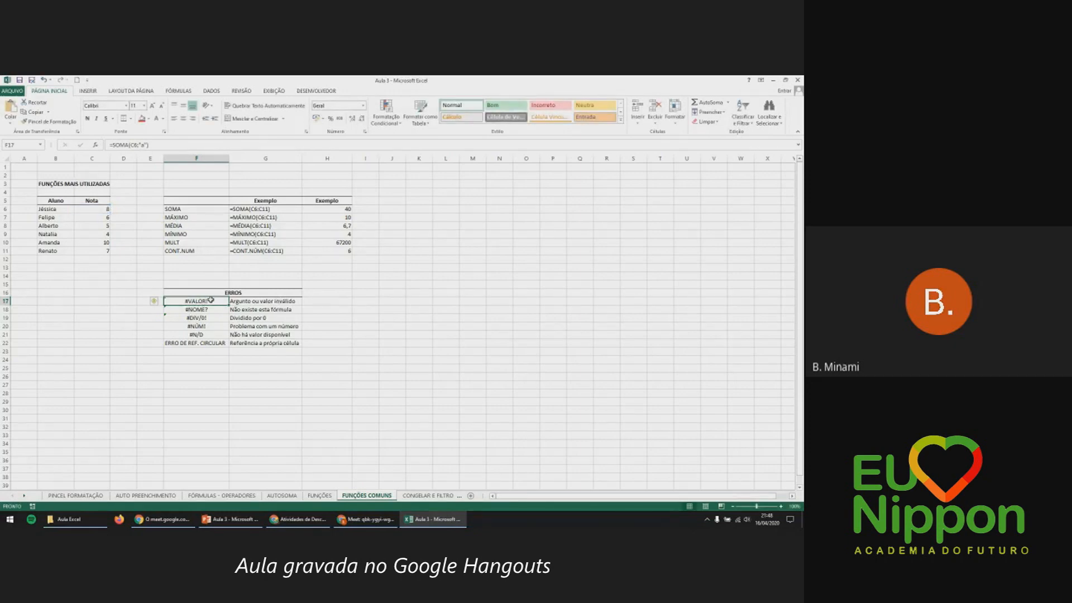
pyautogui.click(239, 301)
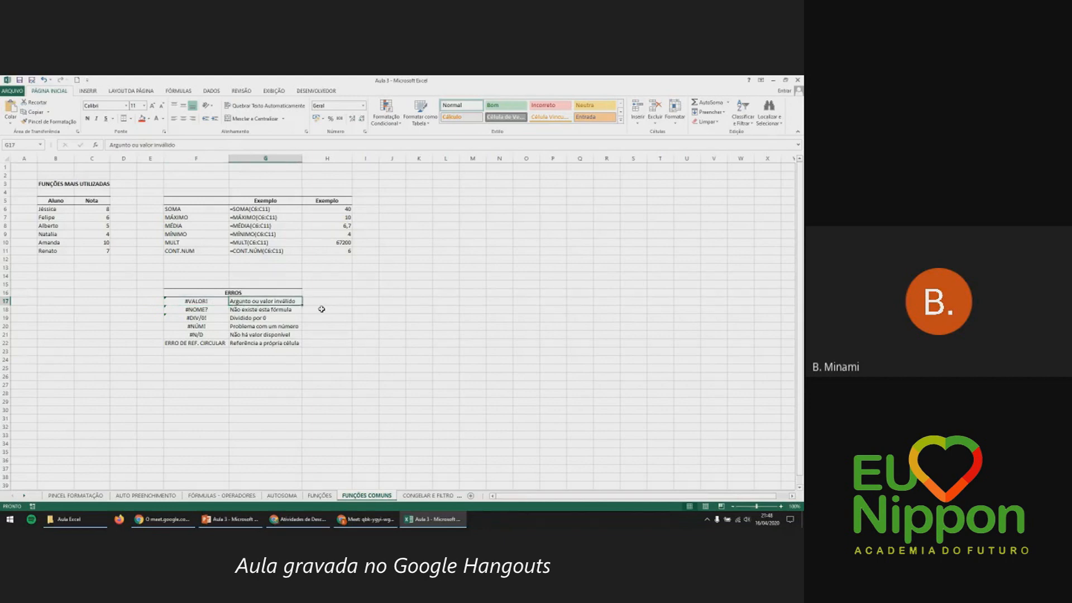
pyautogui.doubleClick(211, 299)
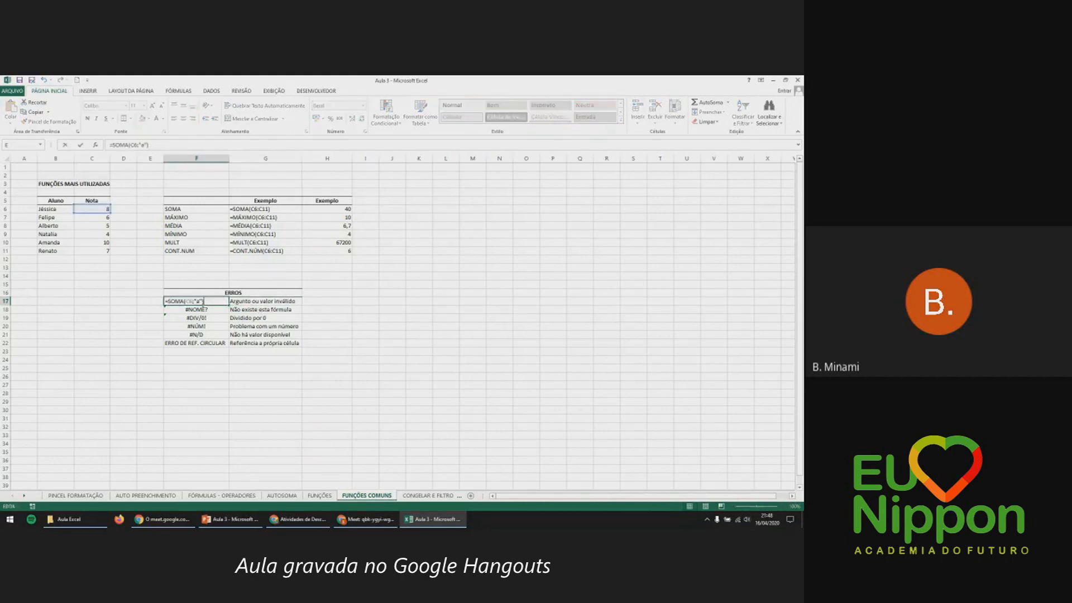
pyautogui.press('Escape')
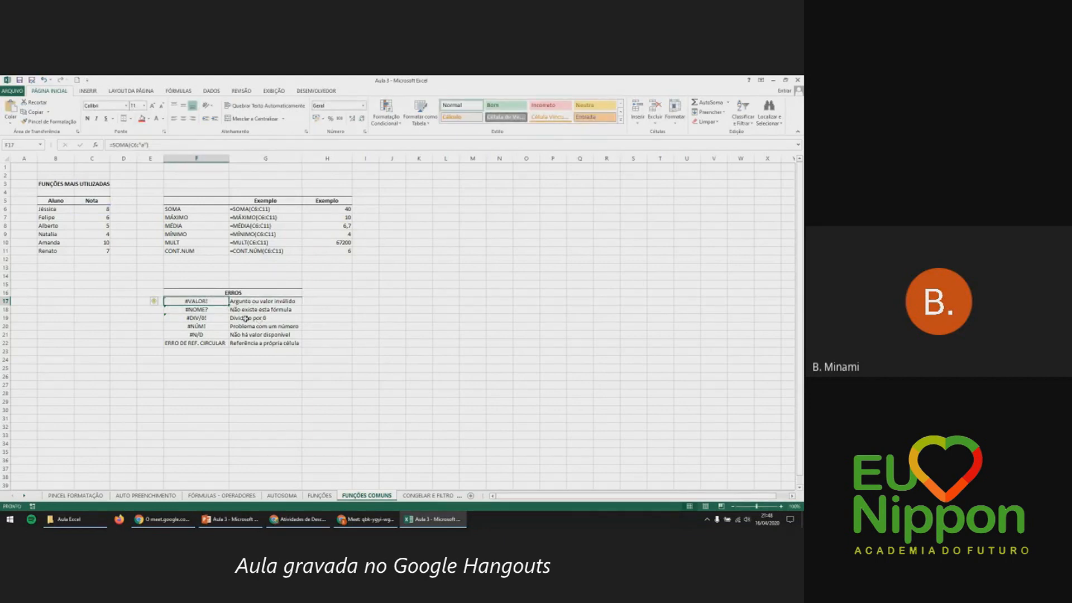
# Replace F18's formula with the misspelled SONA function over C8 and C9, giving #NOME?
pyautogui.click(224, 311)
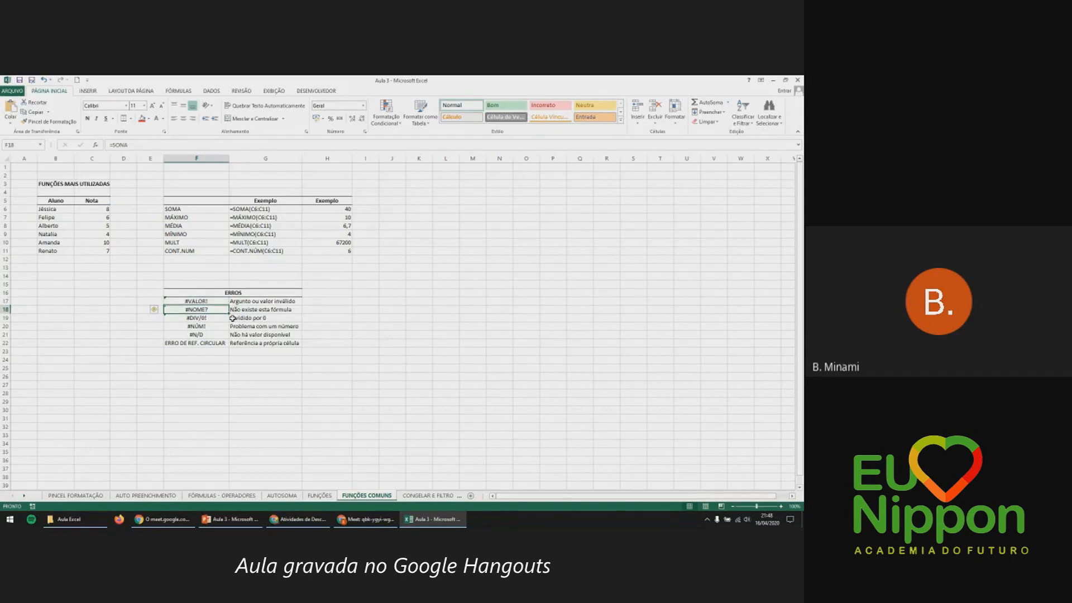
pyautogui.click(251, 311)
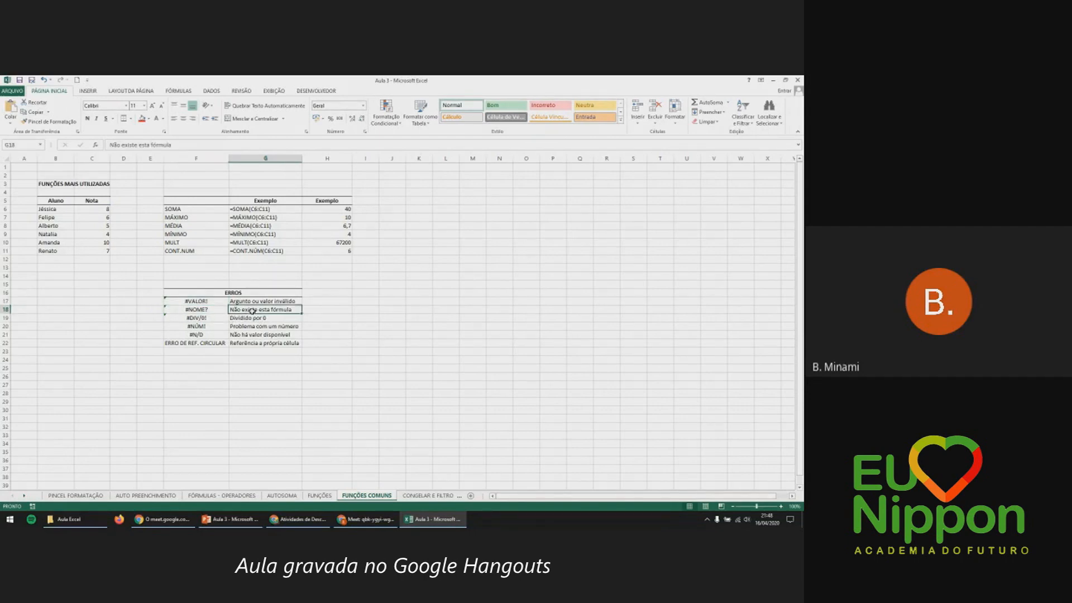
pyautogui.click(221, 310)
pyautogui.doubleClick(222, 309)
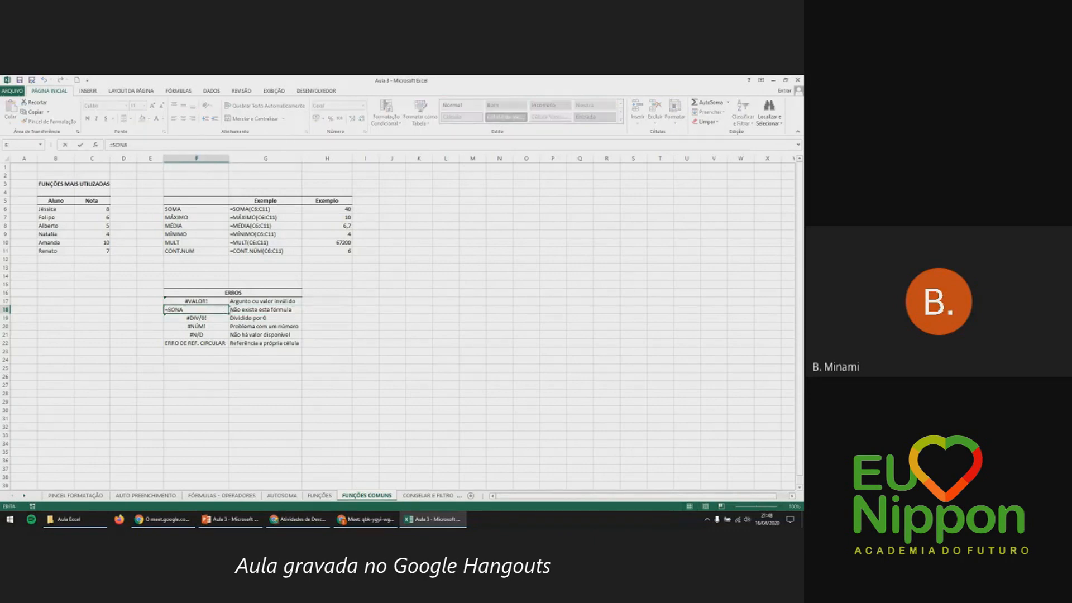
pyautogui.press('BackSpace')
pyautogui.press('BackSpace')
pyautogui.press('BackSpace')
pyautogui.press('BackSpace')
pyautogui.press('BackSpace')
pyautogui.write('=so')
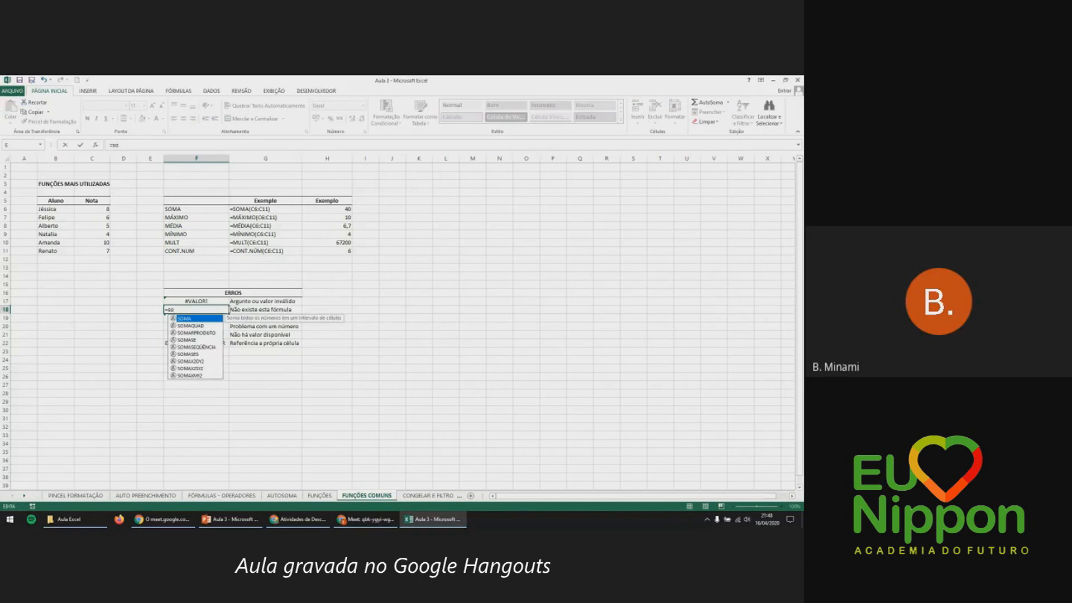
pyautogui.write('na(')
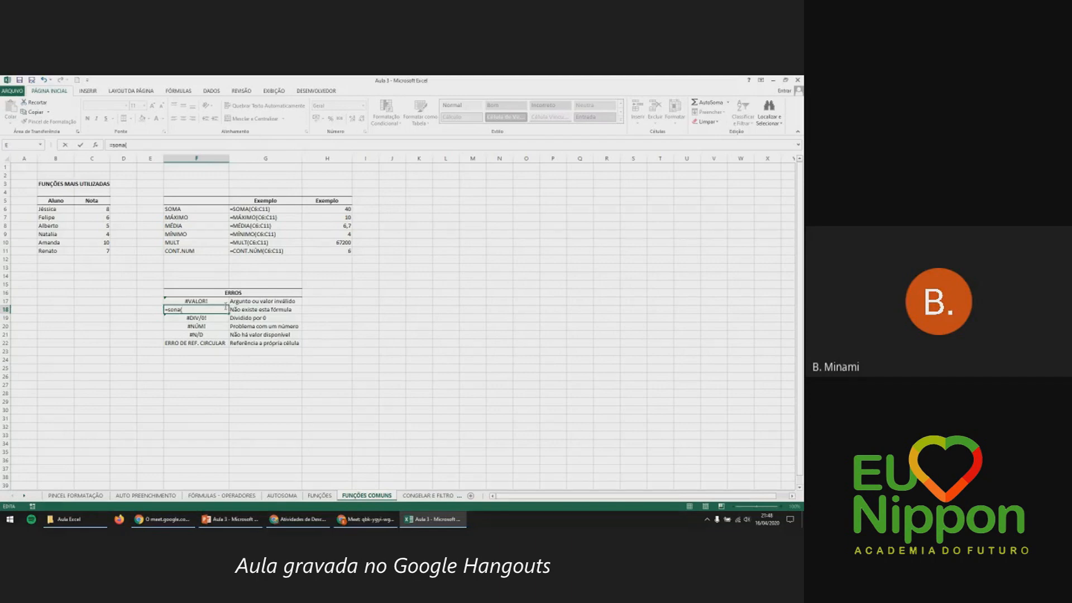
pyautogui.click(100, 227)
pyautogui.write(';')
pyautogui.click(102, 235)
pyautogui.write(')')
pyautogui.press('Return')
# Correct the function name to SOMA, then undo so F18 shows #NOME? again.
pyautogui.press('Up')
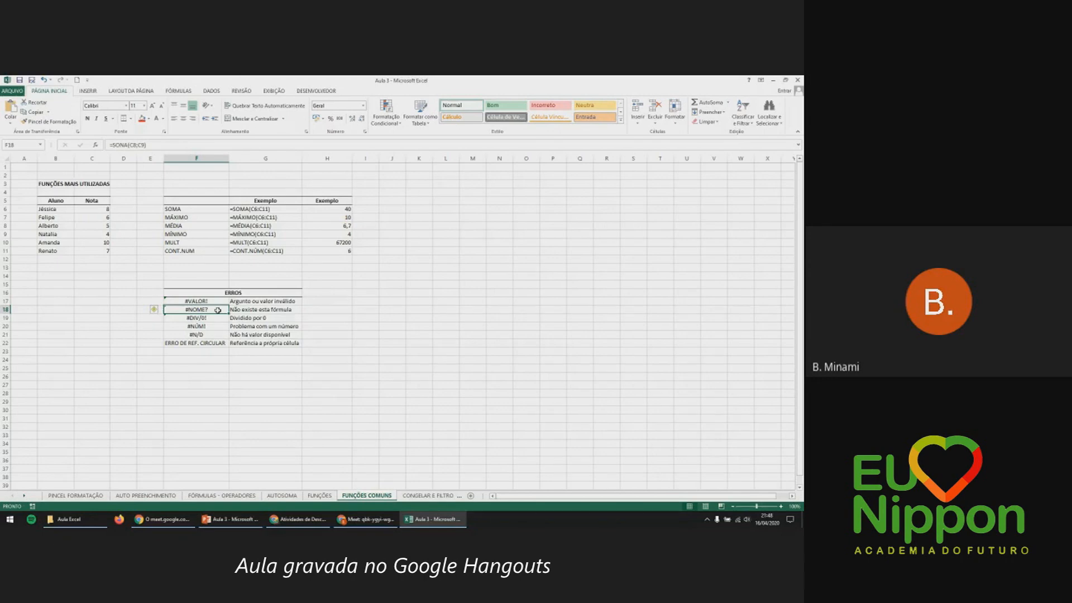
pyautogui.doubleClick(218, 310)
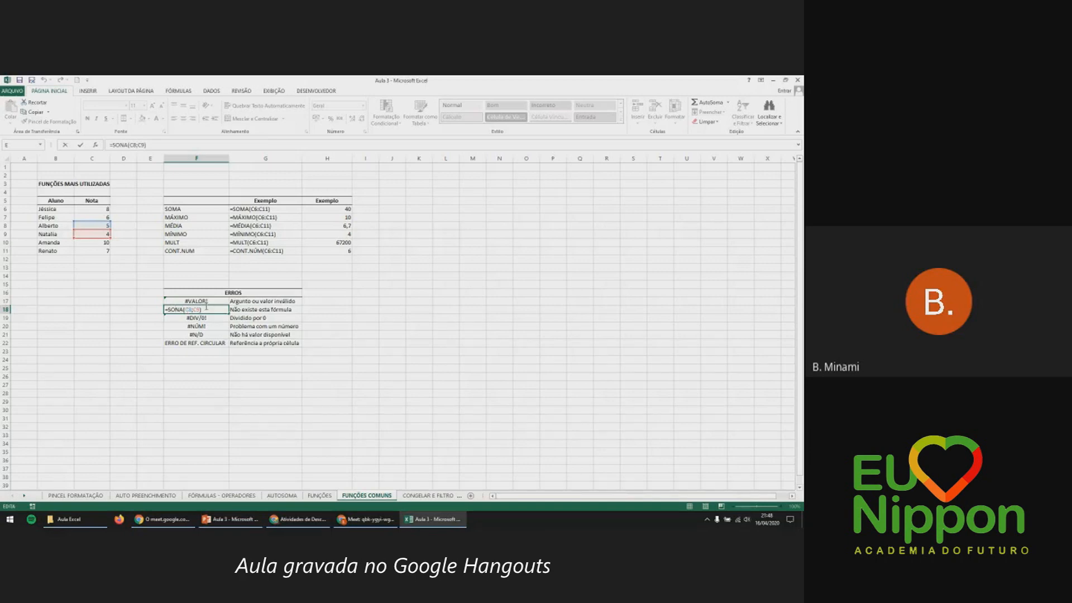
pyautogui.press('BackSpace')
pyautogui.write('M')
pyautogui.press('Return')
pyautogui.hotkey('ctrl', 'z')
pyautogui.click(284, 327)
pyautogui.click(242, 318)
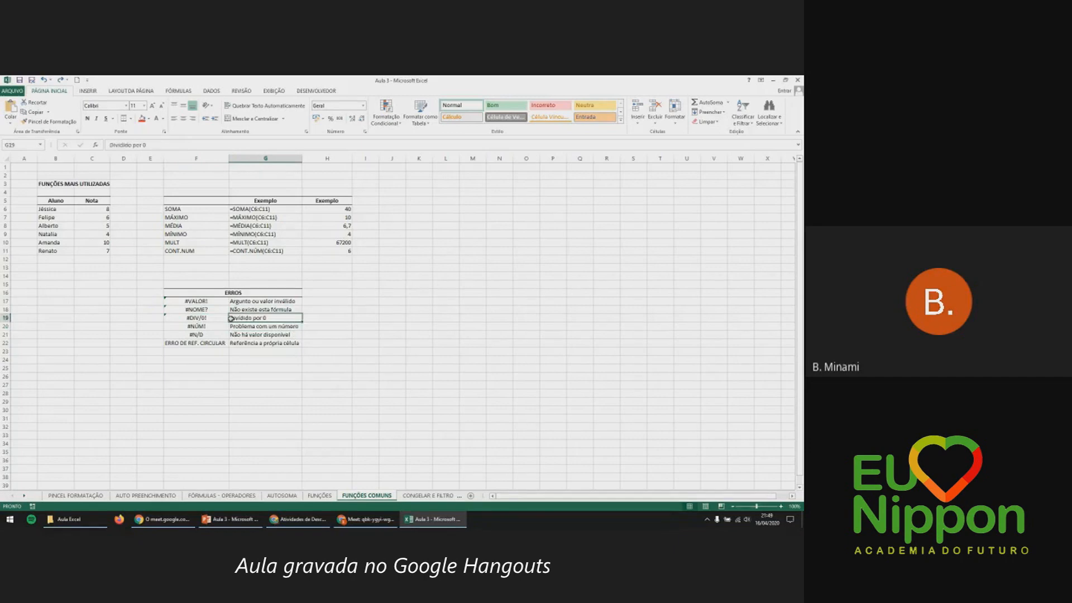
pyautogui.click(224, 318)
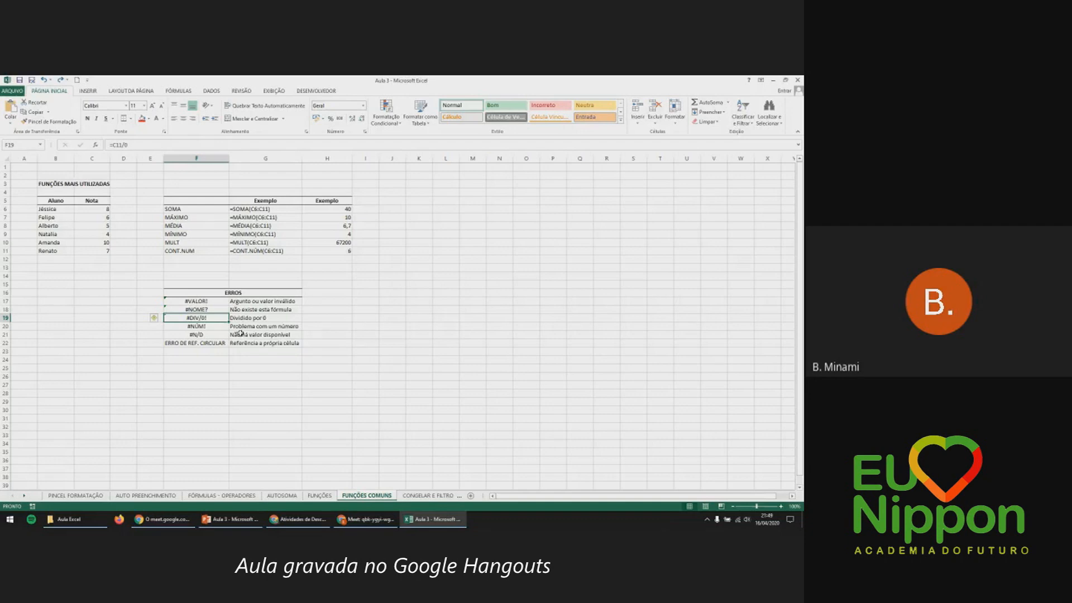
pyautogui.doubleClick(218, 318)
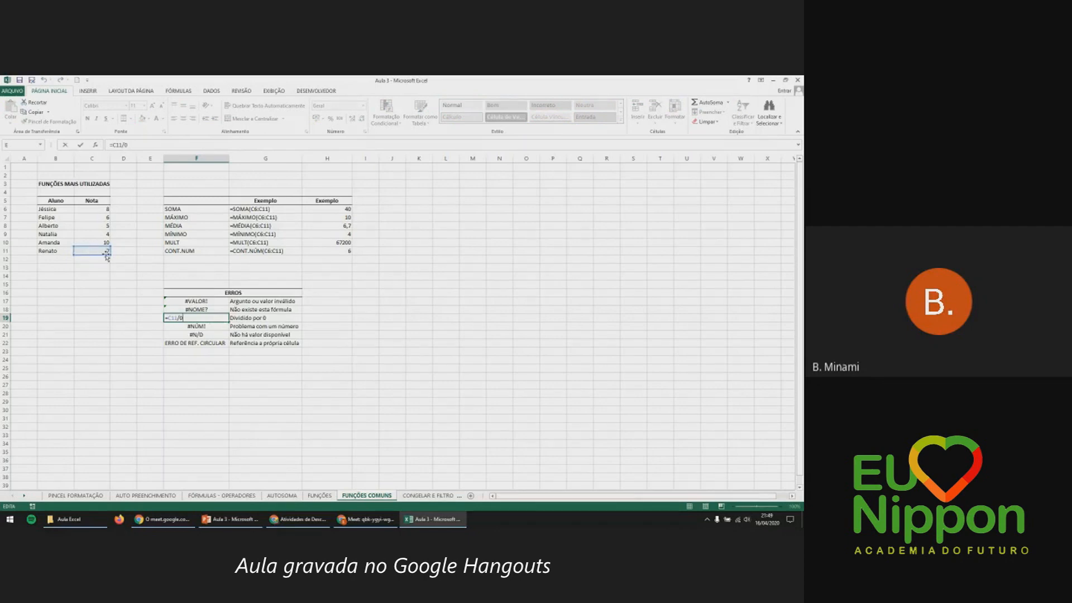
pyautogui.press('Return')
pyautogui.click(209, 321)
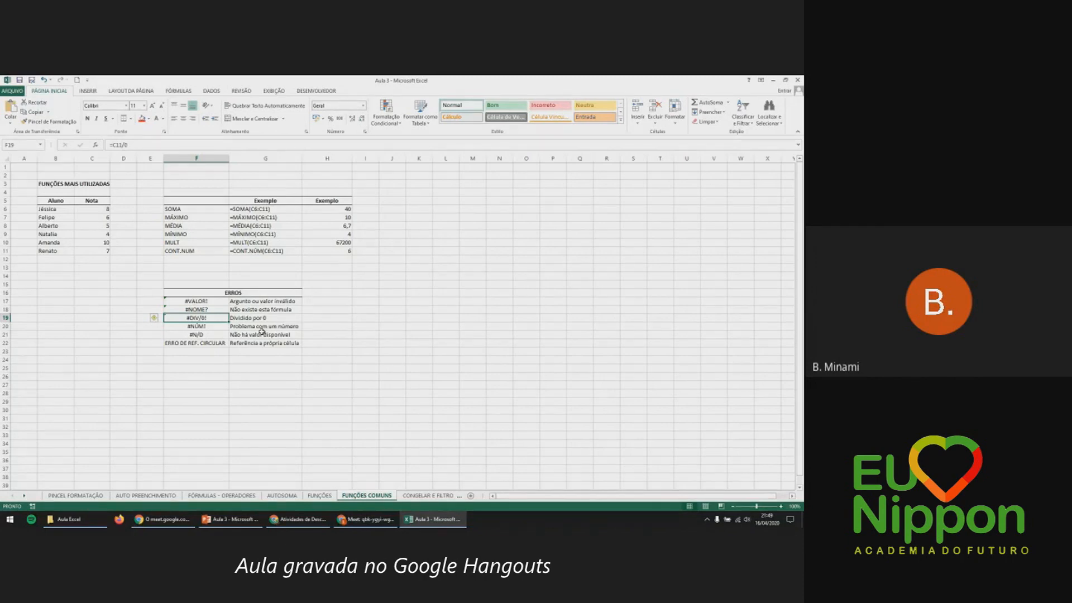
pyautogui.click(225, 328)
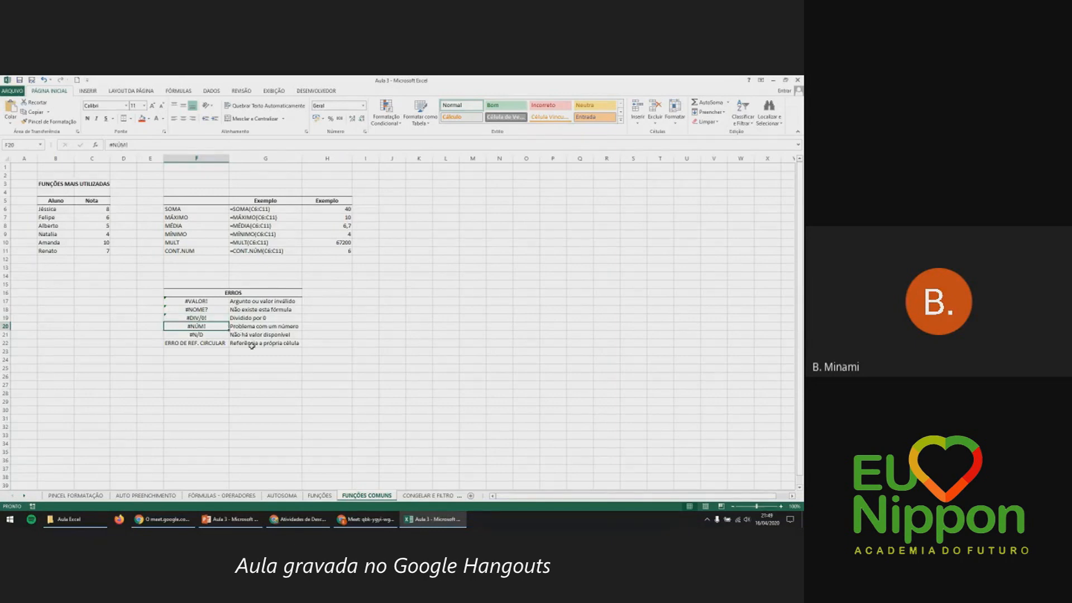
pyautogui.click(256, 327)
pyautogui.click(215, 336)
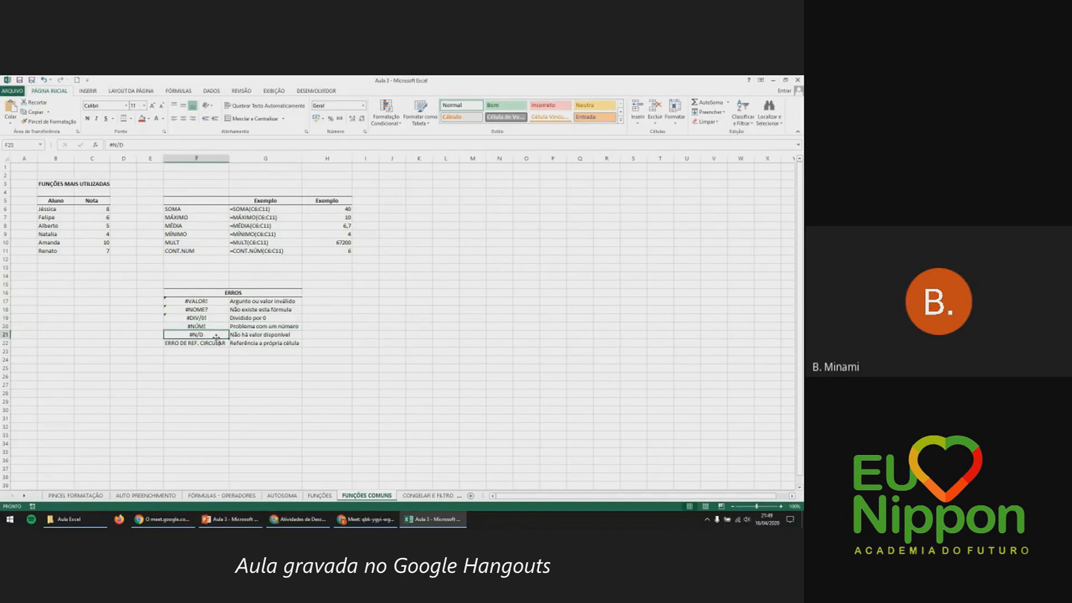
pyautogui.click(240, 336)
pyautogui.click(216, 343)
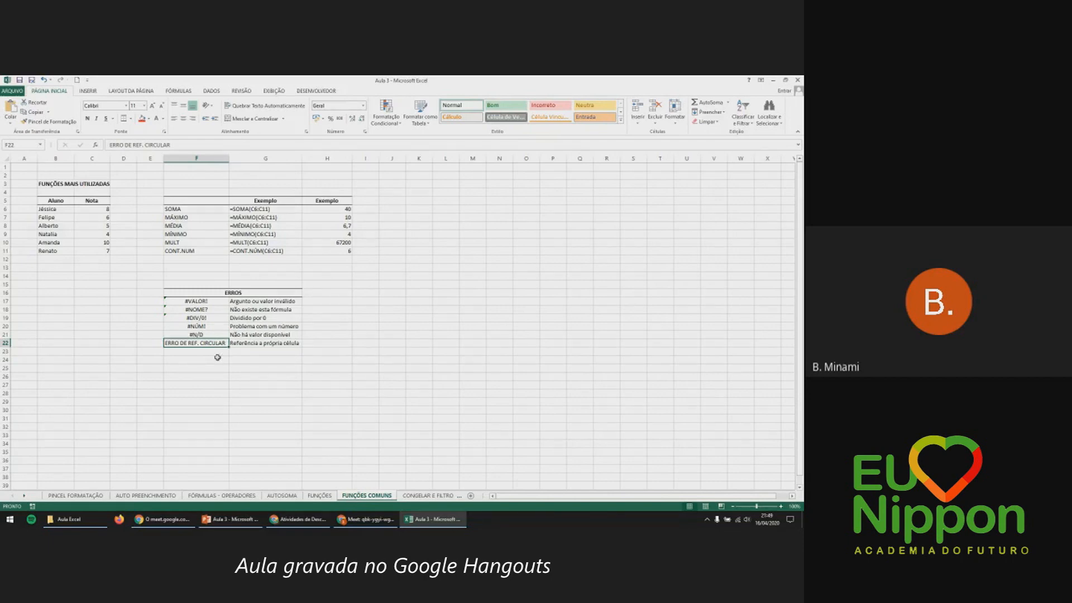
# Enter the self-referencing formula =F24+C11 in F24, triggering the circular-reference warning.
pyautogui.click(211, 360)
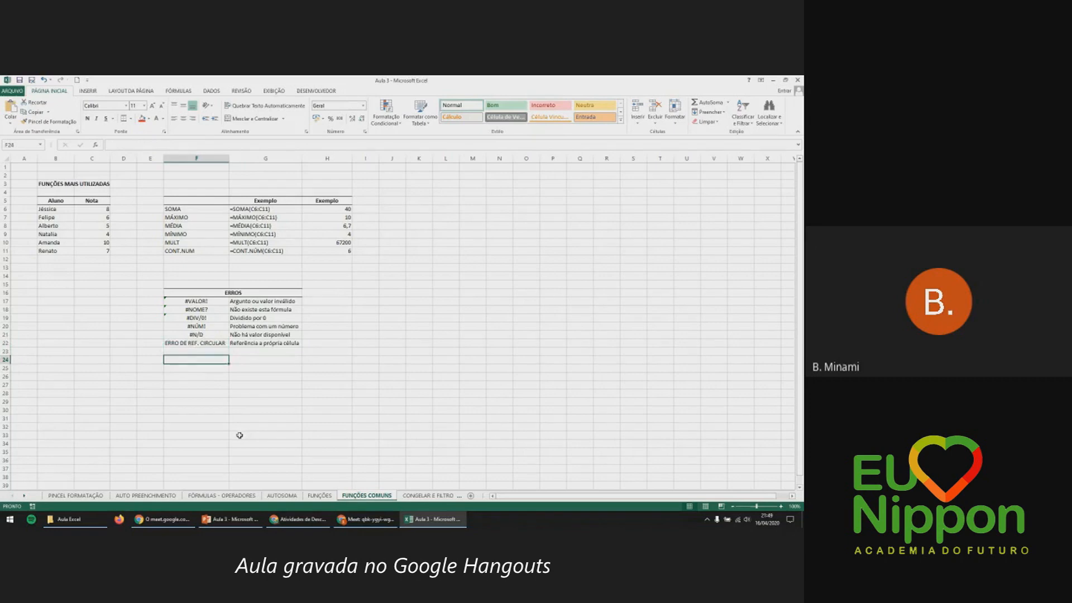
pyautogui.write('=')
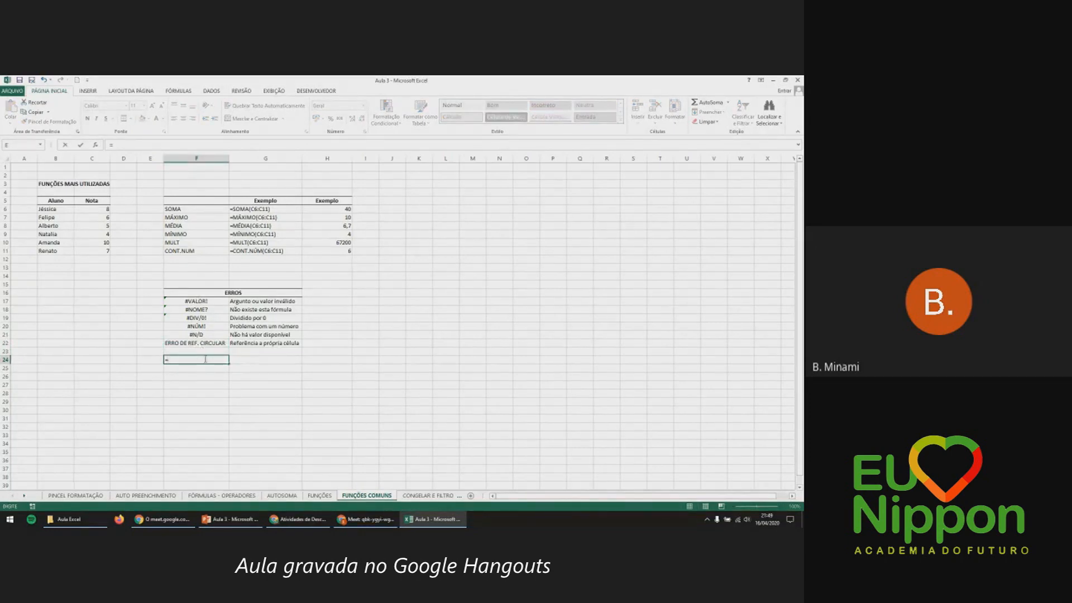
pyautogui.write('f24+')
pyautogui.click(104, 252)
pyautogui.press('Return')
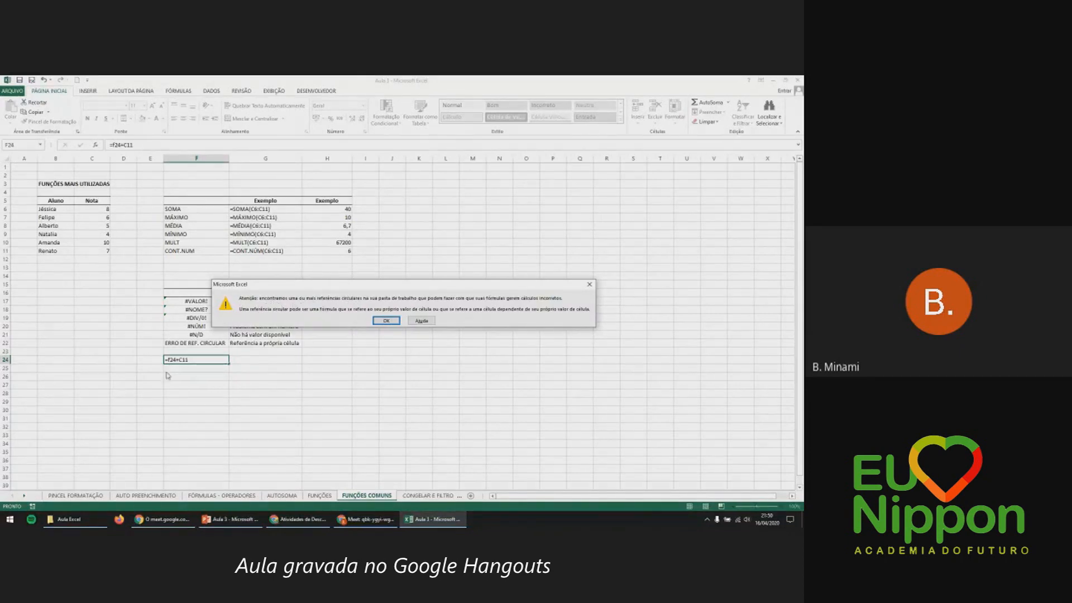
# Close the circular-reference warning and reopen F24 to show its =F24+C11 formula, keeping it unchanged.
pyautogui.click(588, 286)
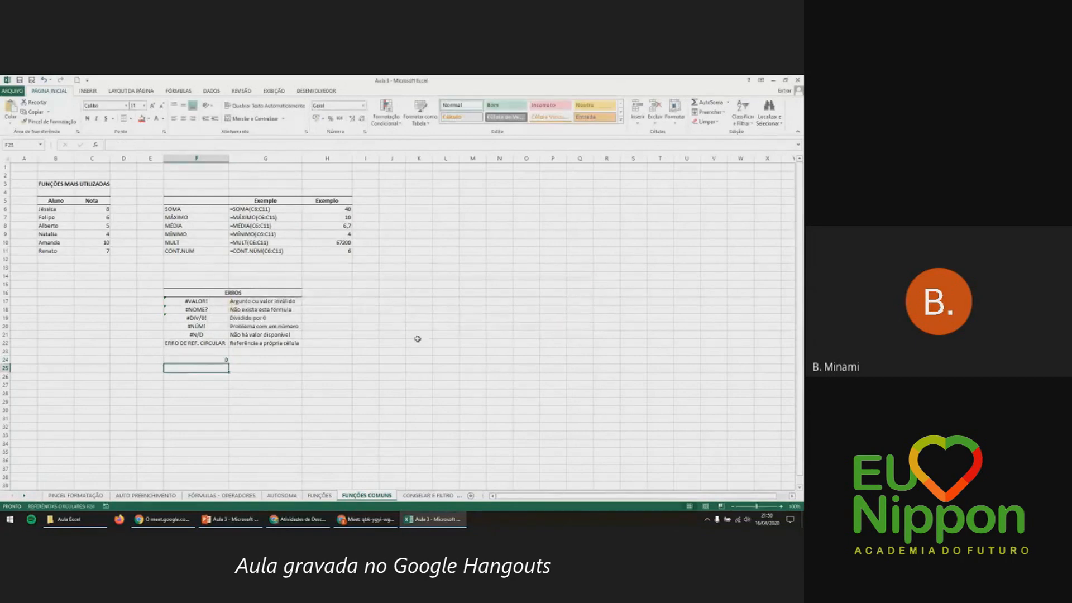
pyautogui.doubleClick(217, 359)
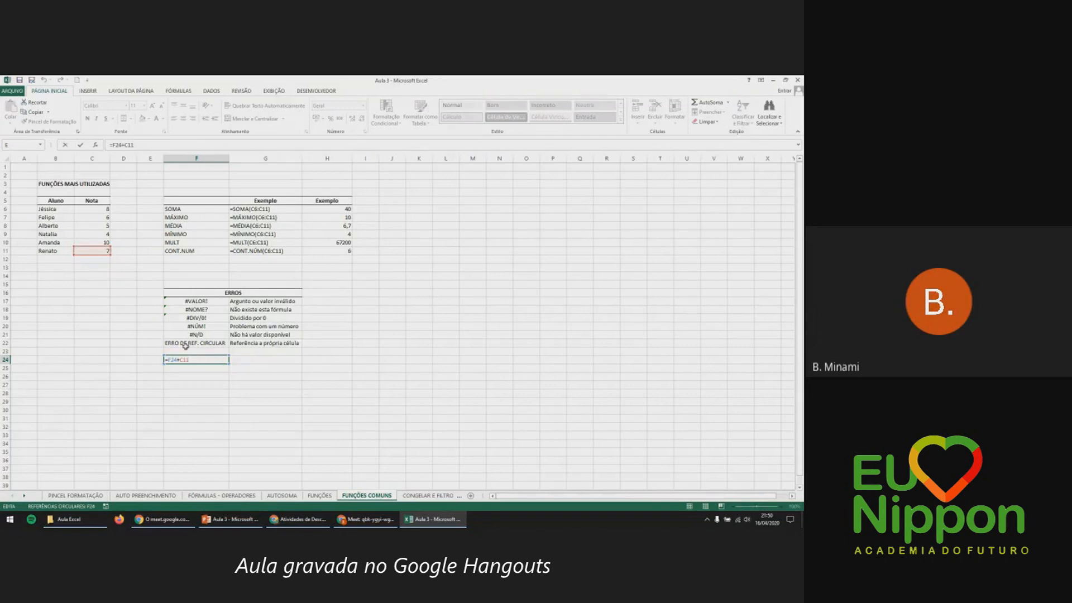
pyautogui.press('Escape')
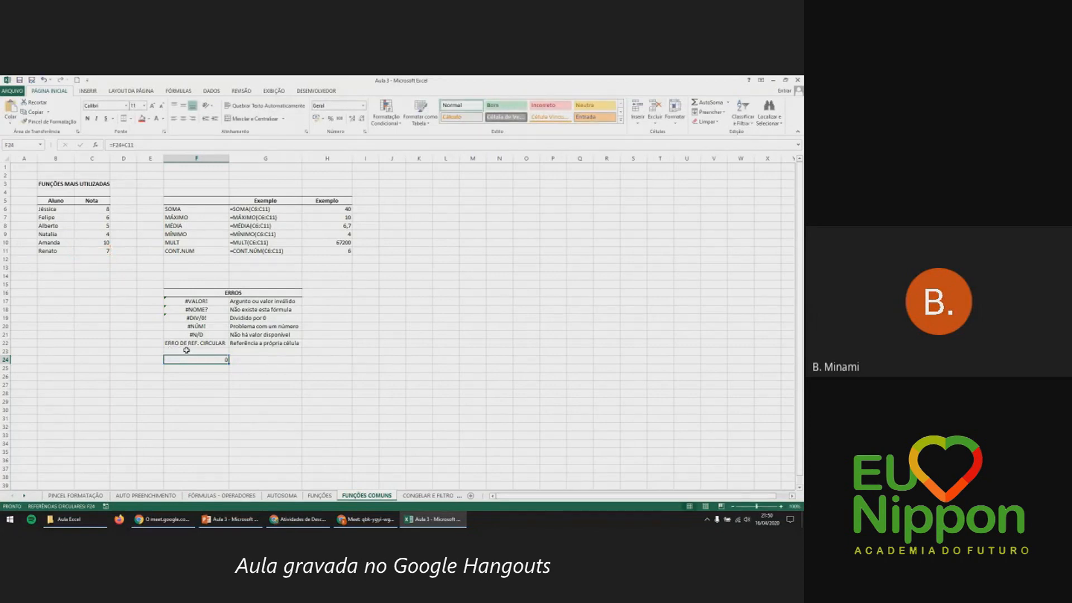
pyautogui.doubleClick(189, 360)
pyautogui.press('Return')
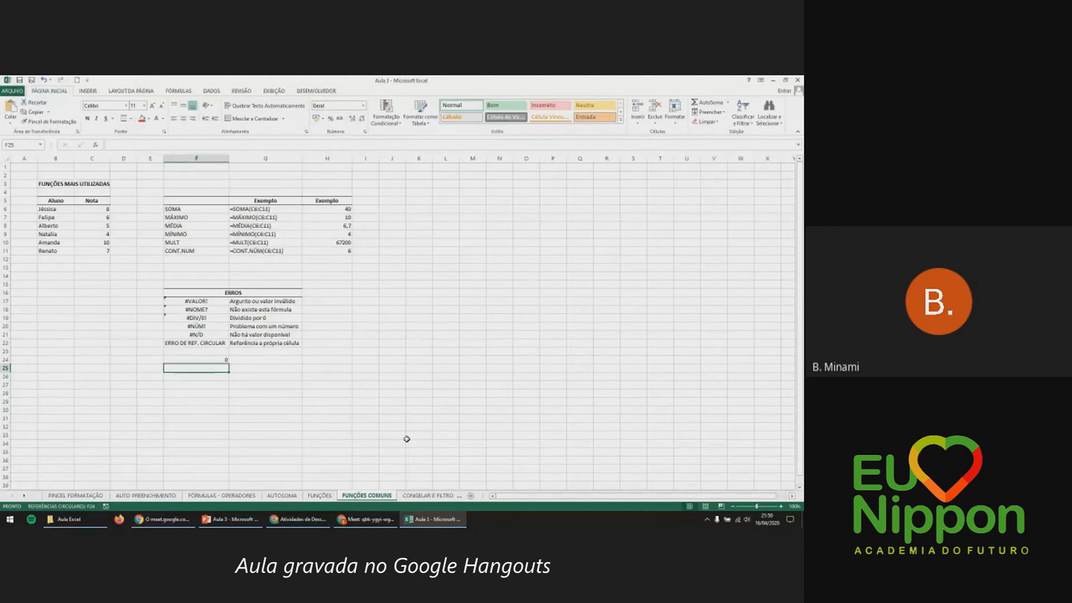
# Clear H6, then select grades C6:C11 and try AutoSoma before undoing it.
pyautogui.click(338, 207)
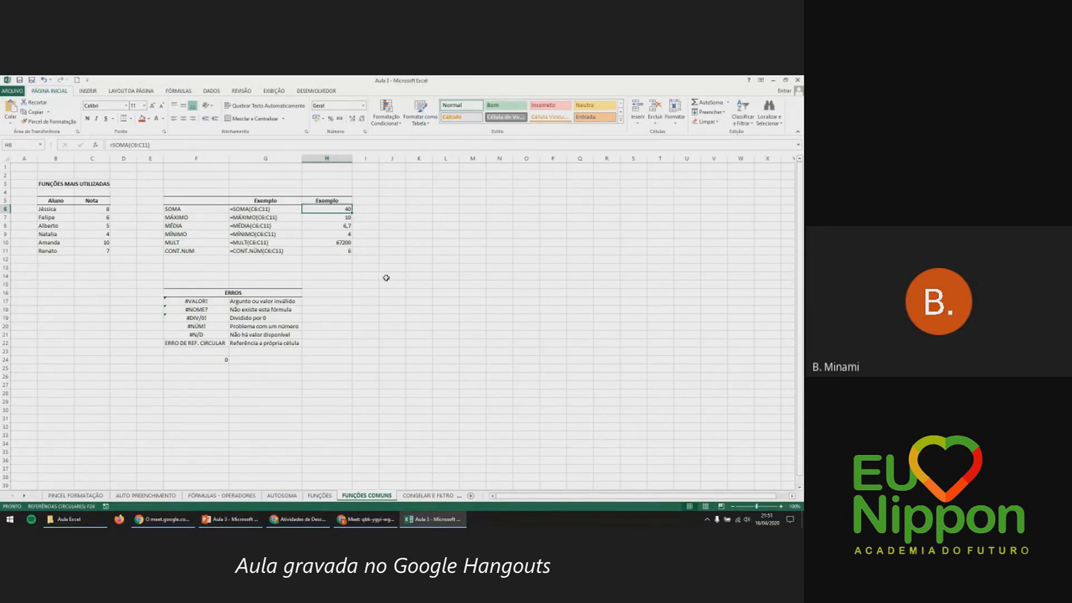
pyautogui.press('Delete')
pyautogui.moveTo(102, 208); pyautogui.dragTo(104, 253)
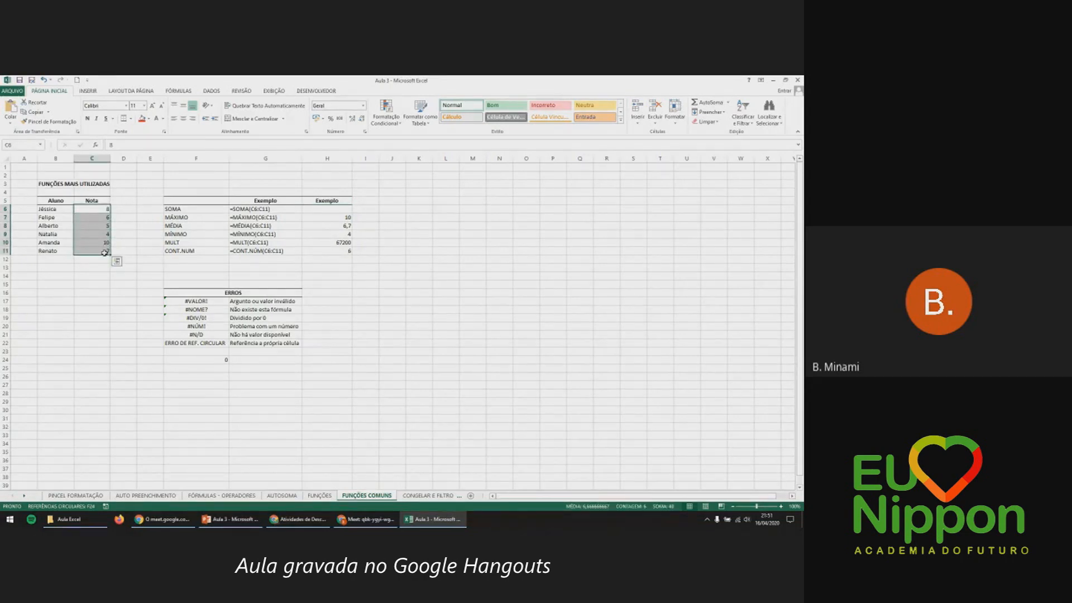
pyautogui.click(711, 104)
pyautogui.hotkey('ctrl', 'z')
# Add a Quick Analysis Totais > Soma total in C12, then delete it and return to H6.
pyautogui.click(118, 262)
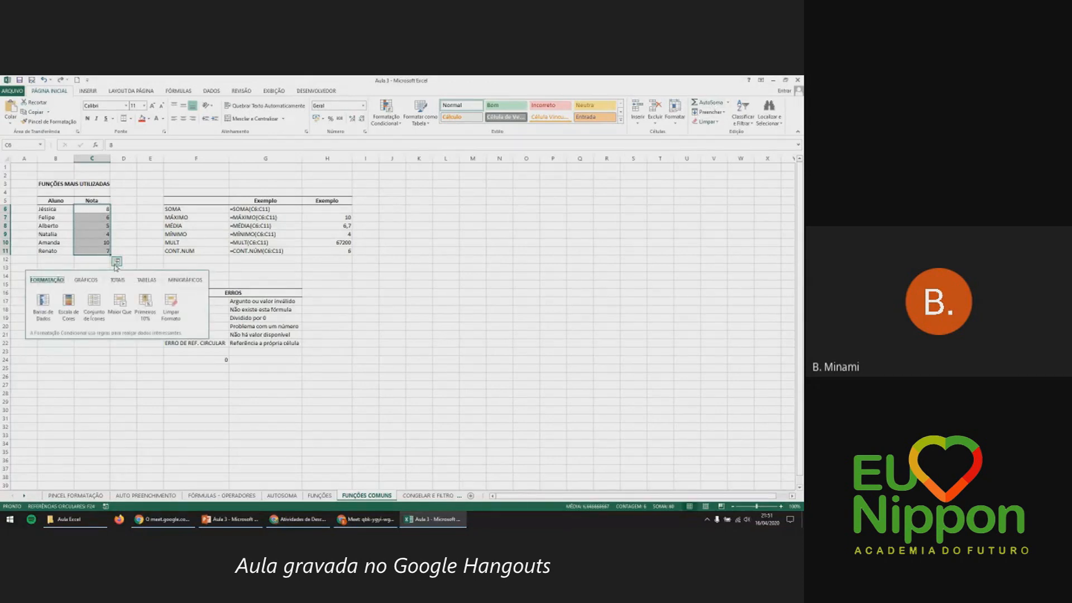
pyautogui.click(116, 279)
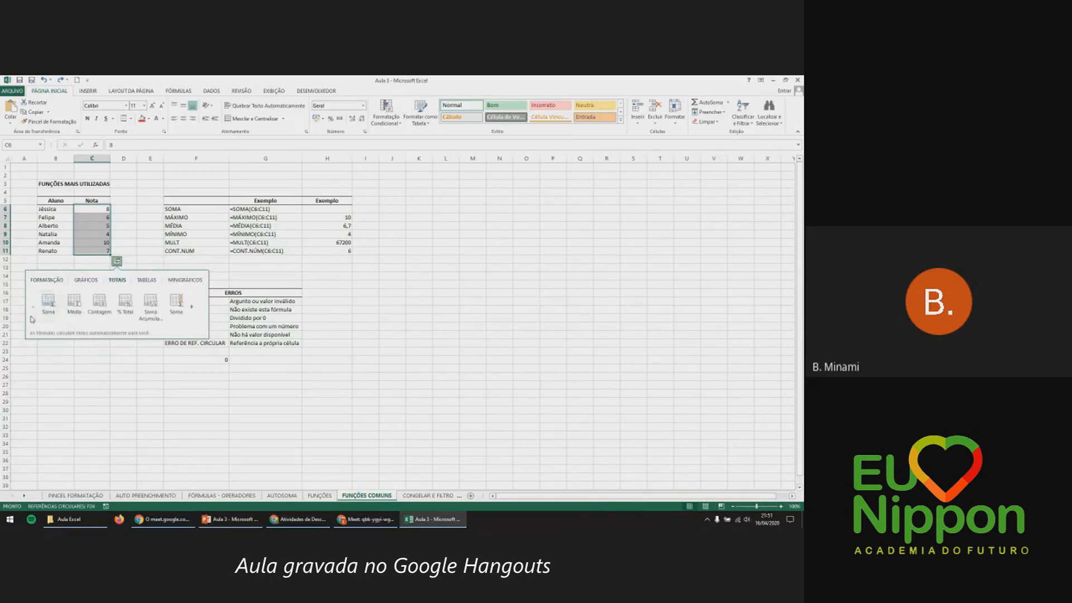
pyautogui.click(58, 300)
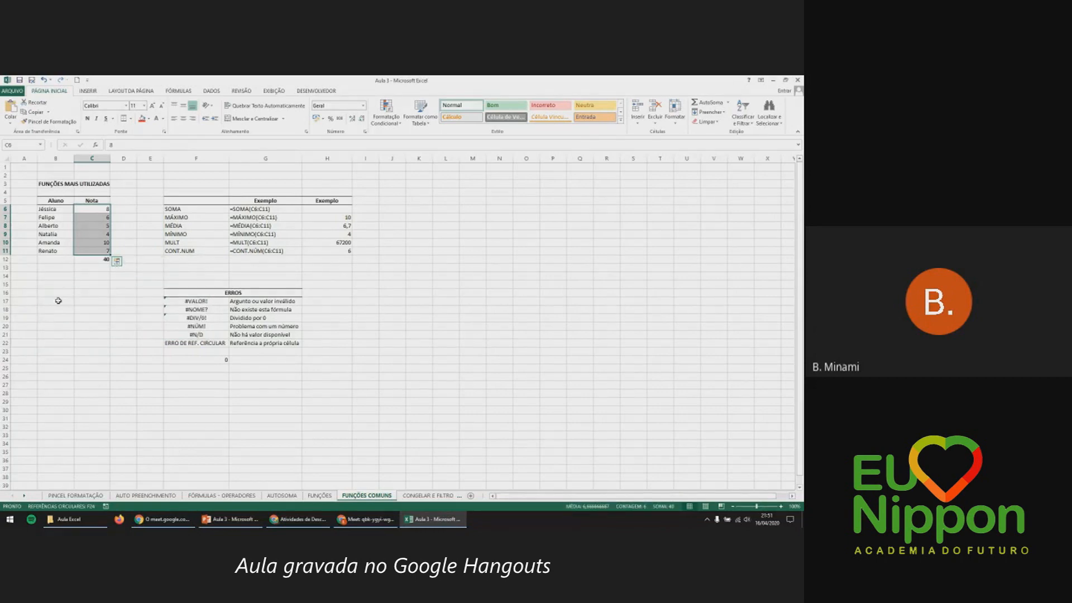
pyautogui.click(93, 259)
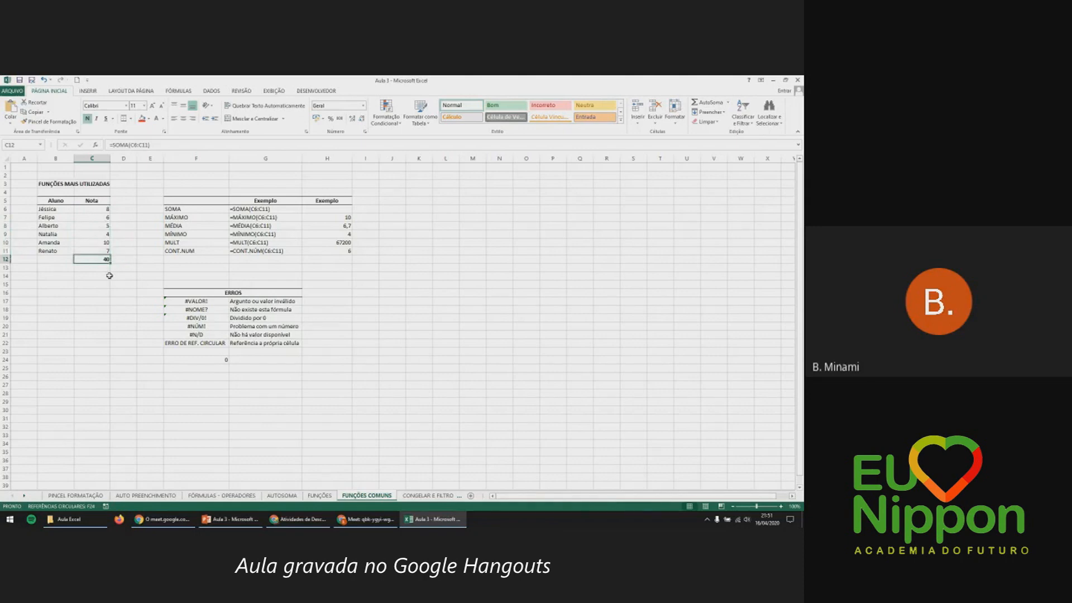
pyautogui.press('Delete')
pyautogui.click(328, 209)
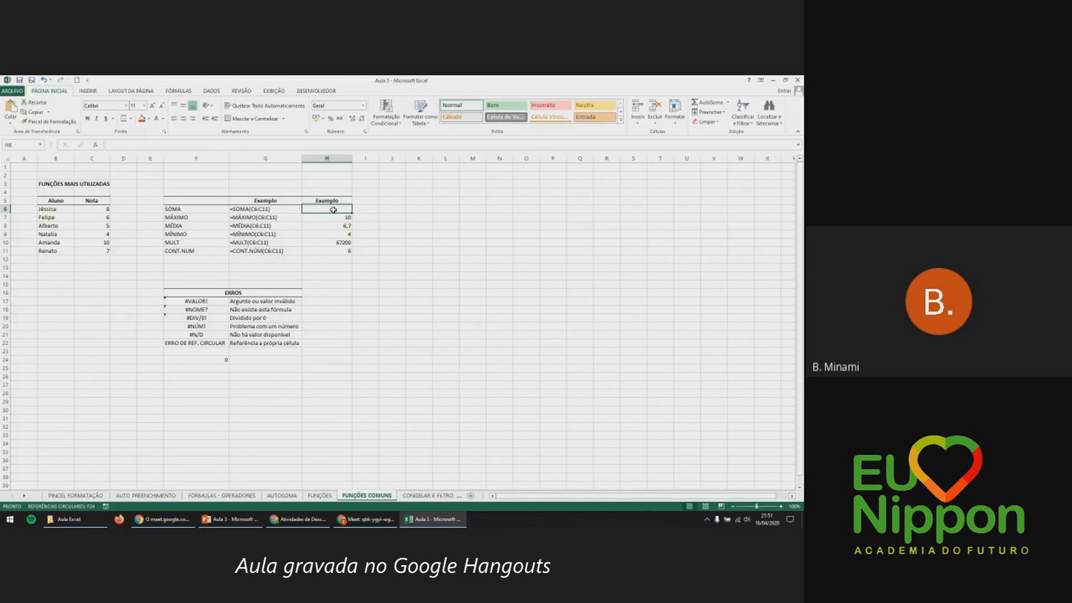
# Put =SOMA(C6:C11) in H6, then go to the CONGELAR E FILTROS exchange-rate sheet.
pyautogui.doubleClick(333, 210)
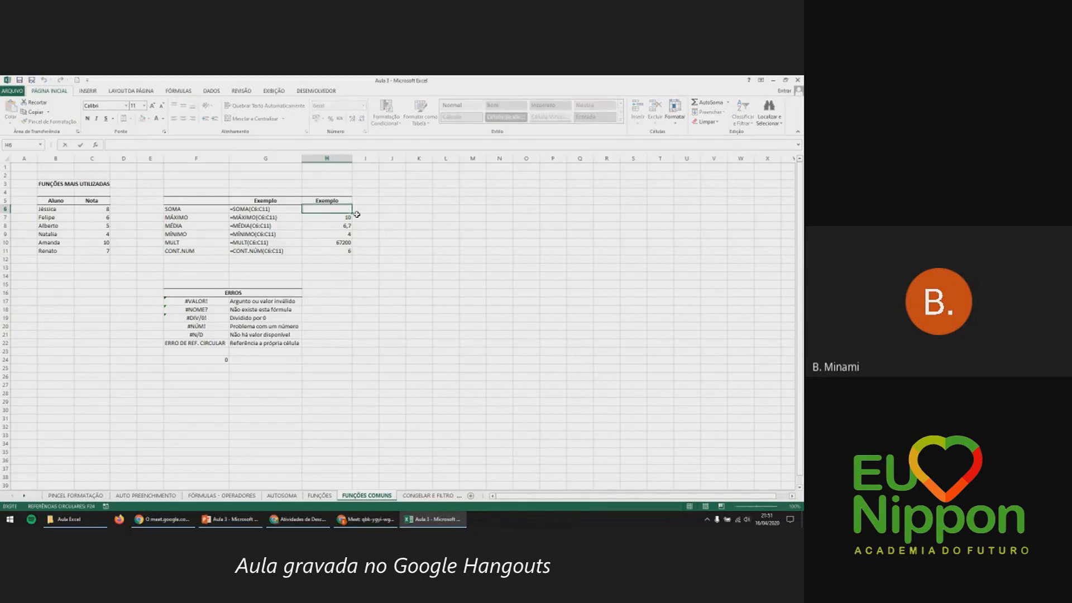
pyautogui.write('=SOMA(')
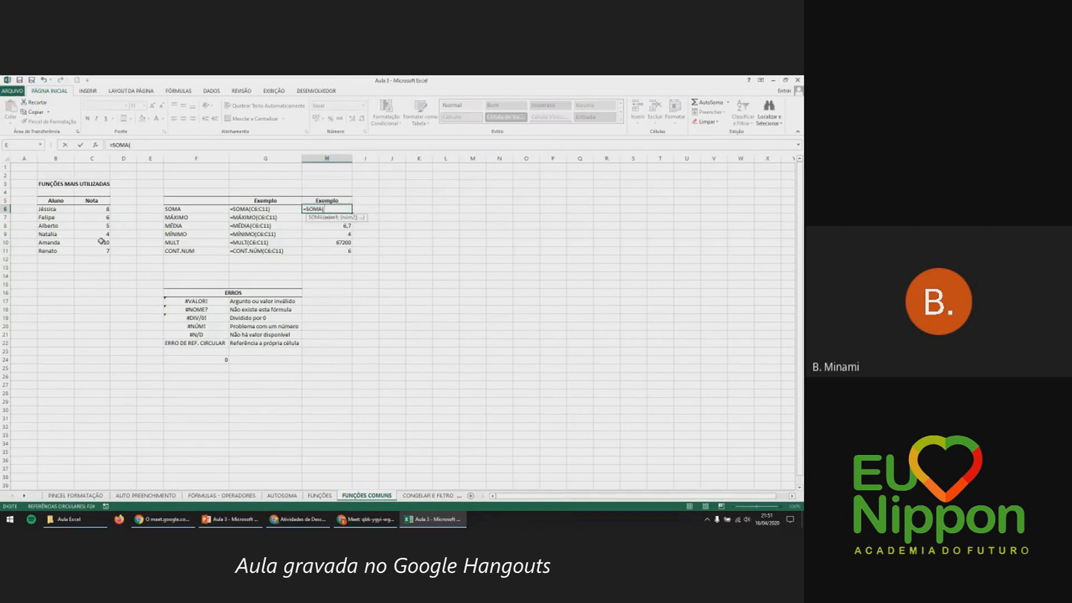
pyautogui.moveTo(104, 210); pyautogui.dragTo(106, 252)
pyautogui.press('Return')
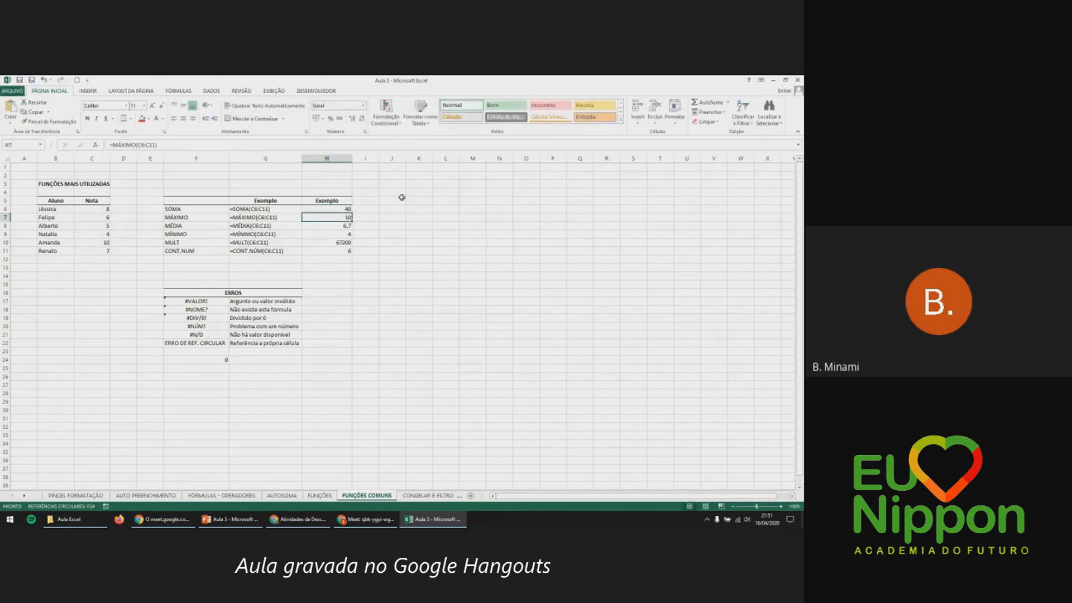
pyautogui.click(347, 208)
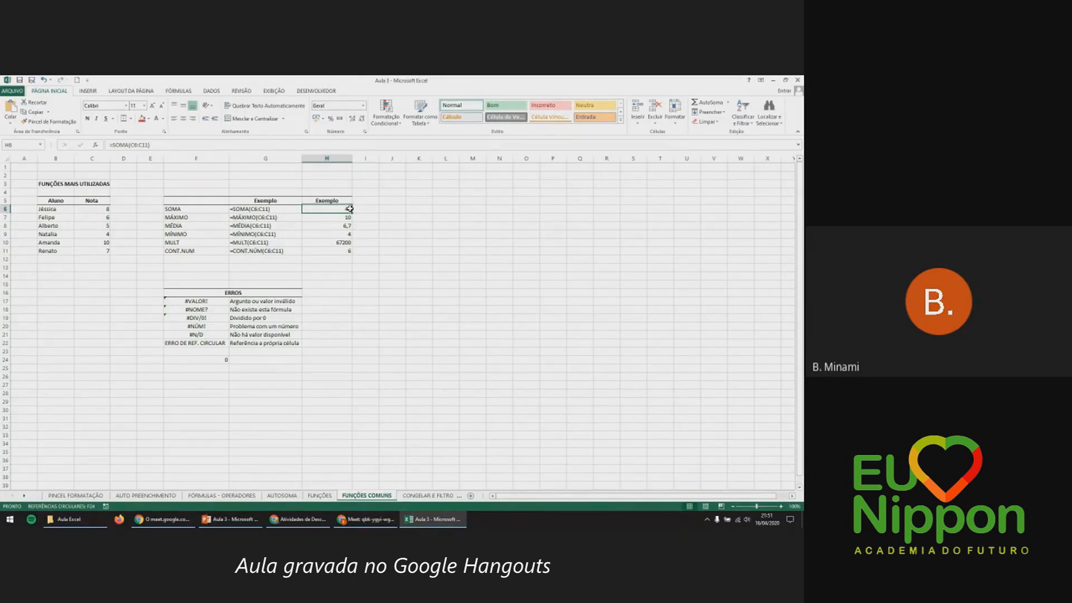
pyautogui.click(416, 495)
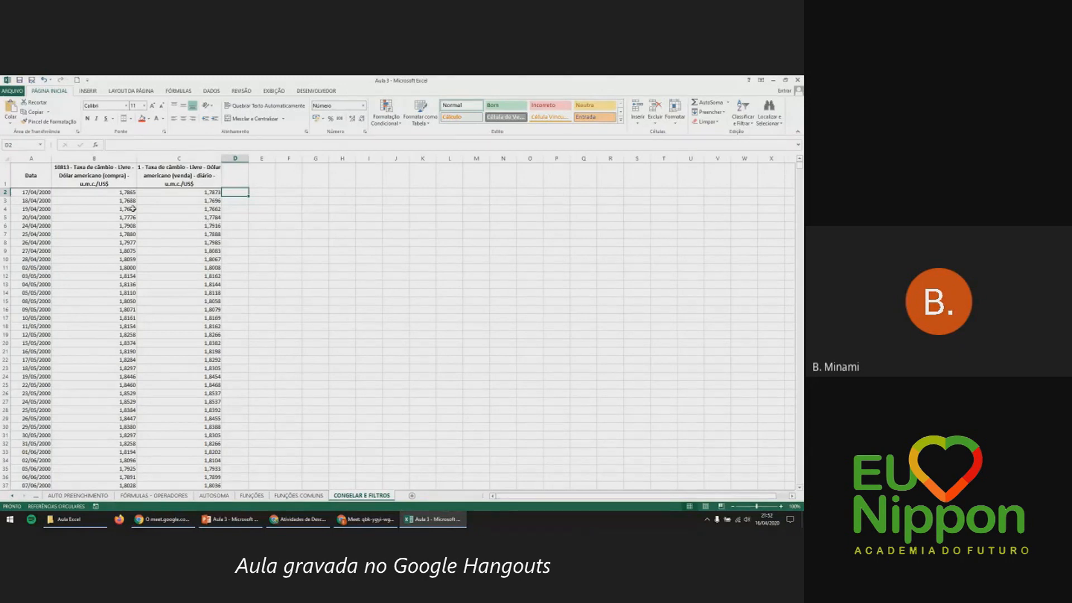
pyautogui.click(112, 185)
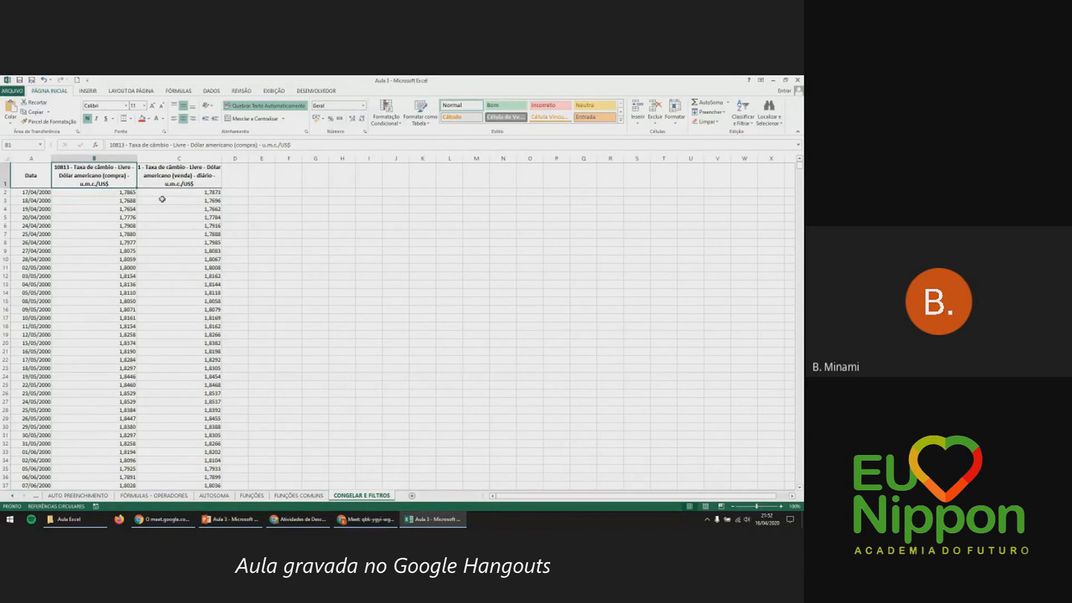
pyautogui.click(32, 158)
pyautogui.click(31, 192)
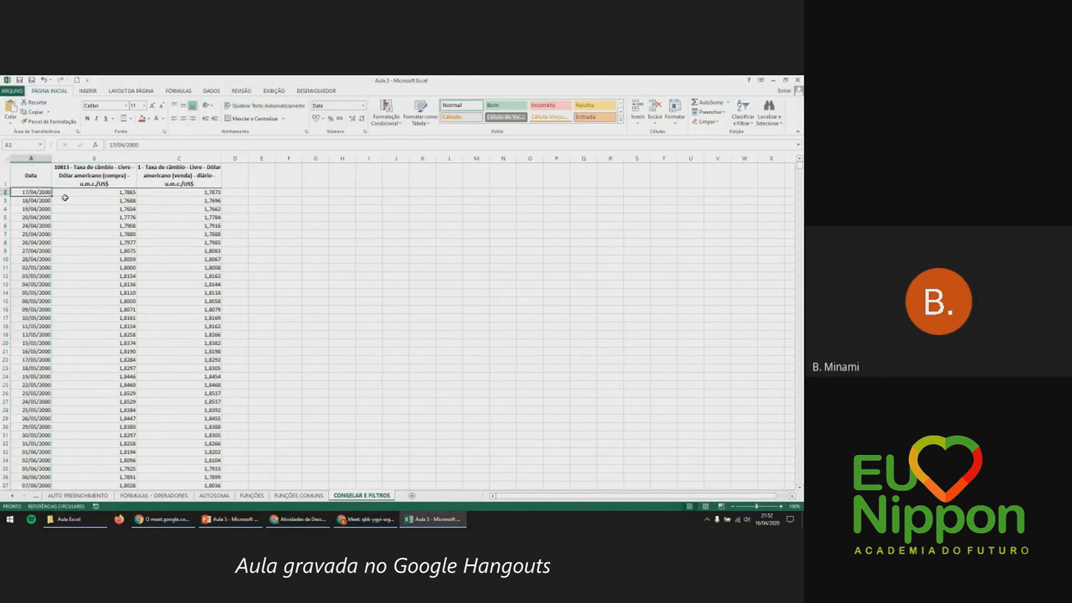
pyautogui.click(94, 192)
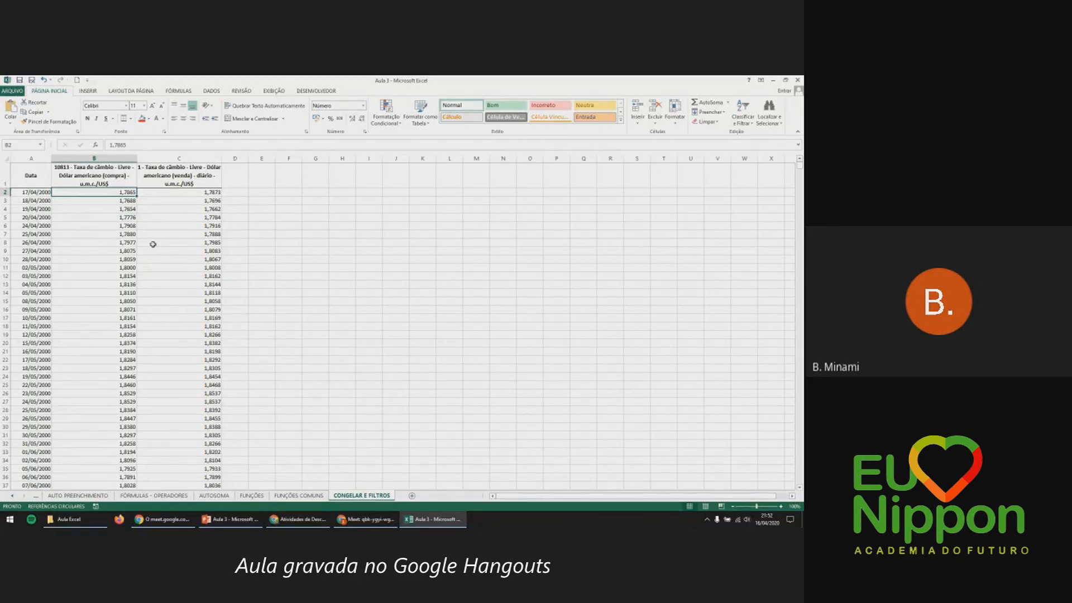
pyautogui.click(184, 194)
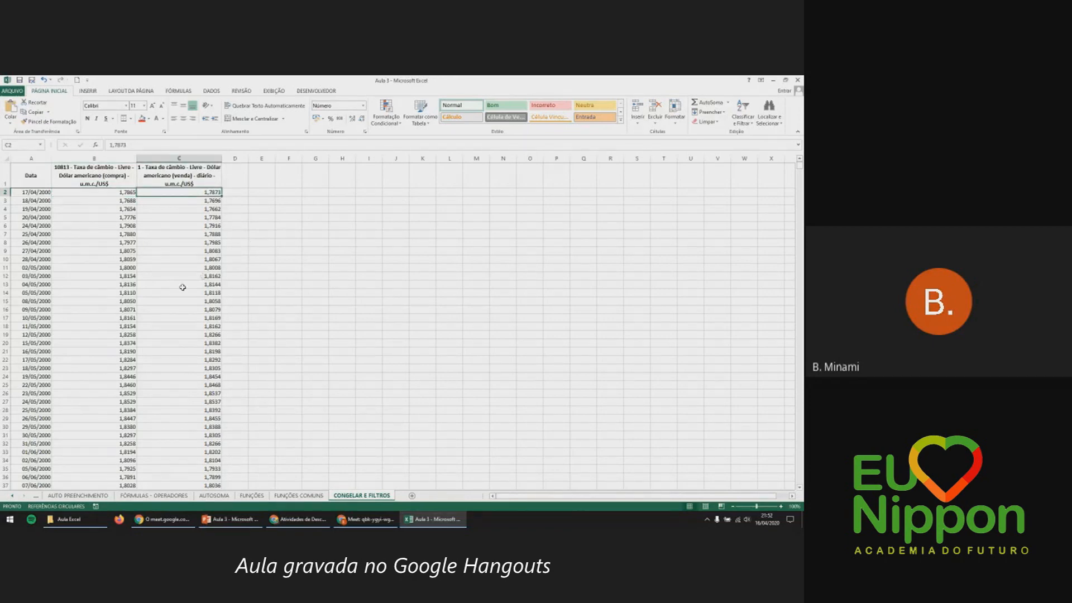
pyautogui.click(41, 200)
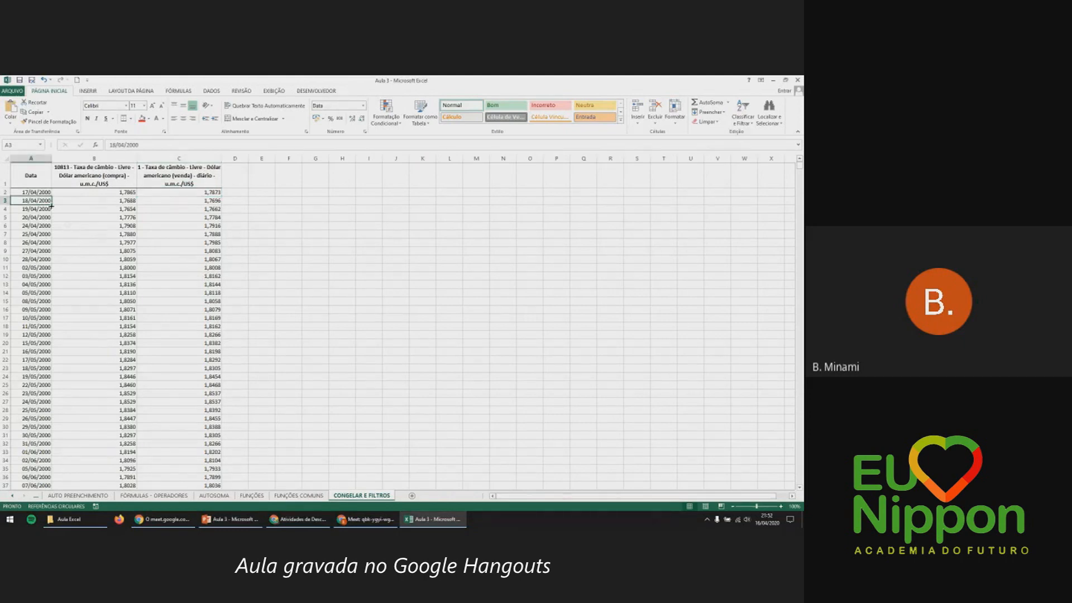
pyautogui.click(39, 209)
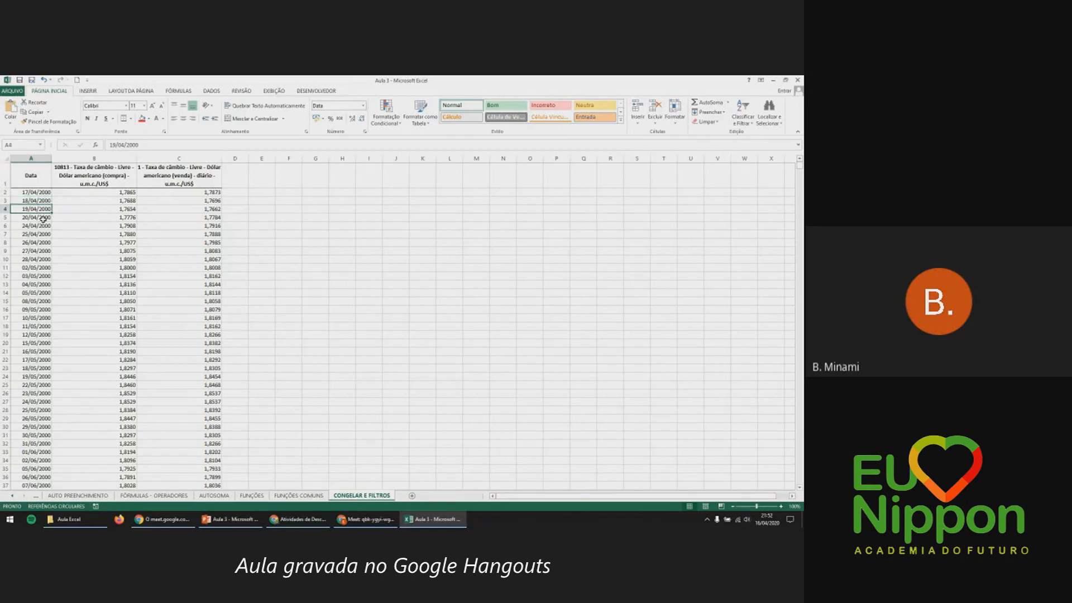
pyautogui.scroll(-19, 63, 310)
pyautogui.scroll(-20, 63, 311)
pyautogui.scroll(-13, 63, 311)
pyautogui.click(71, 310)
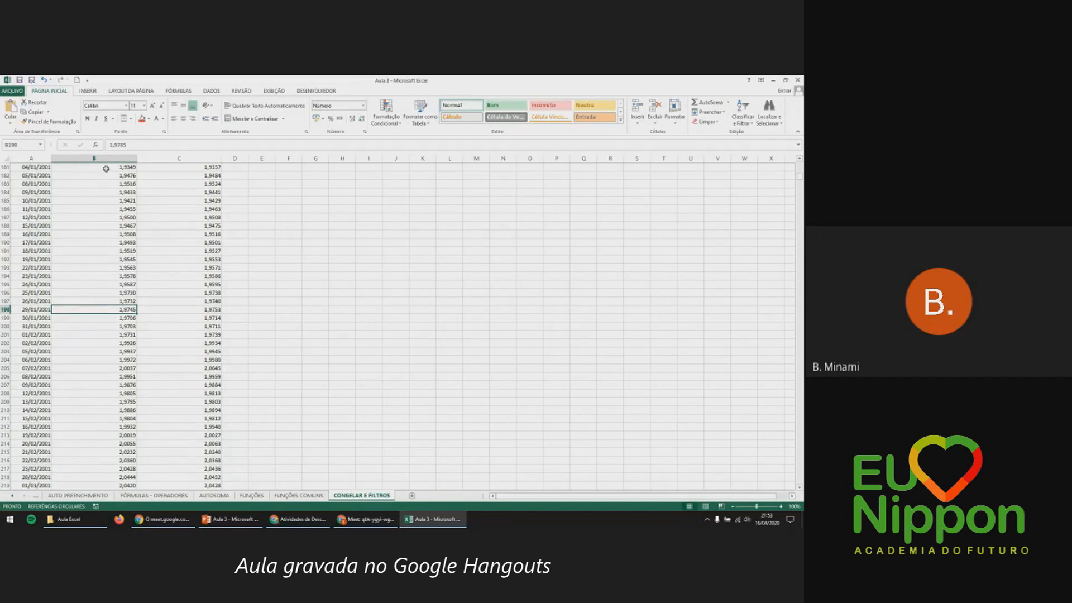
pyautogui.moveTo(106, 159); pyautogui.dragTo(180, 157)
pyautogui.click(180, 157)
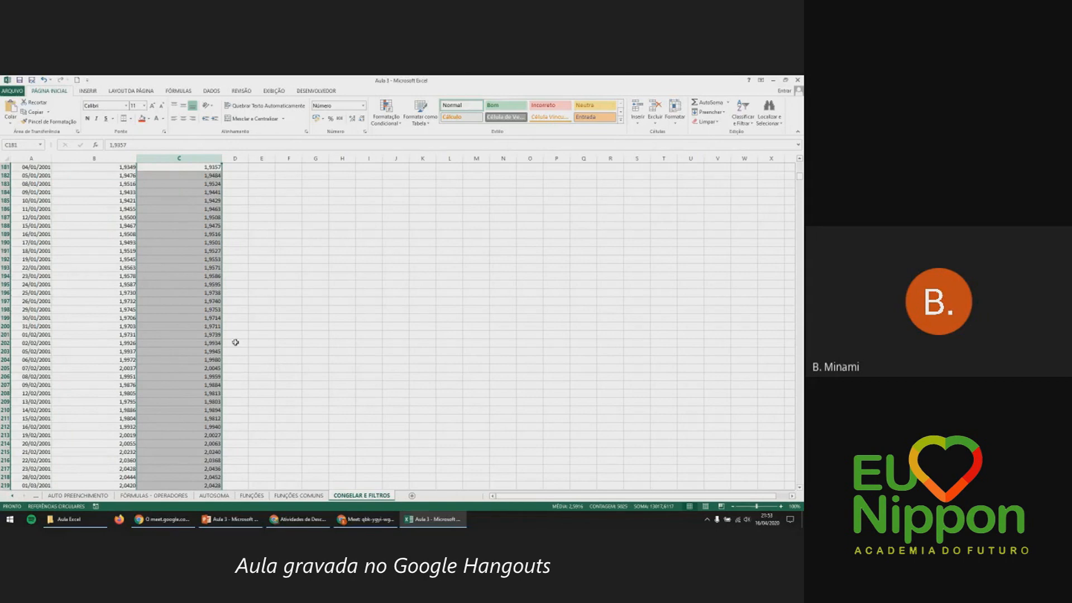
pyautogui.click(211, 326)
pyautogui.scroll(20, 206, 363)
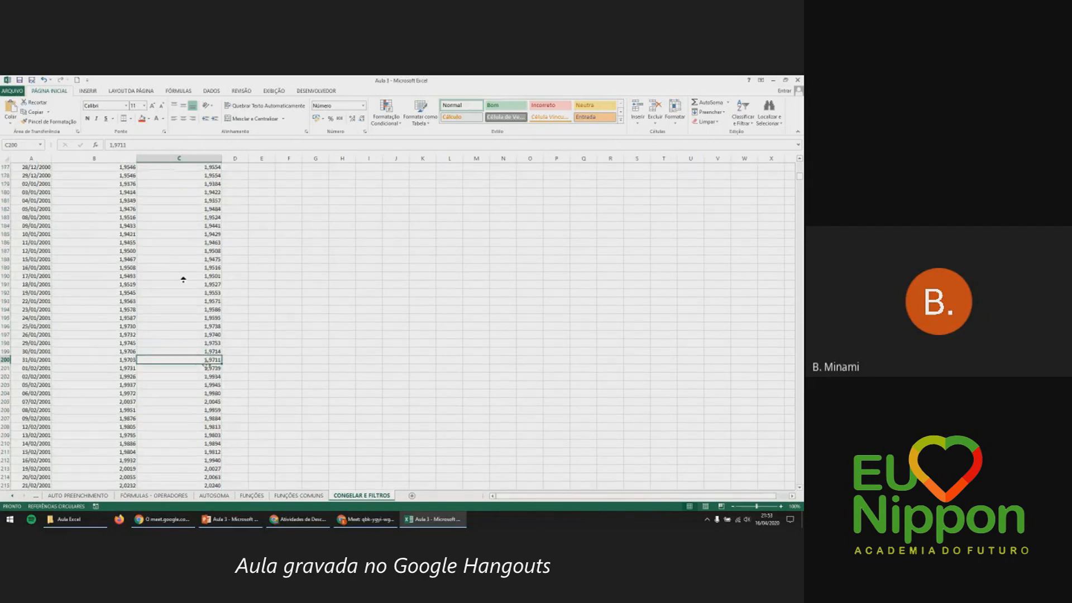
pyautogui.click(120, 201)
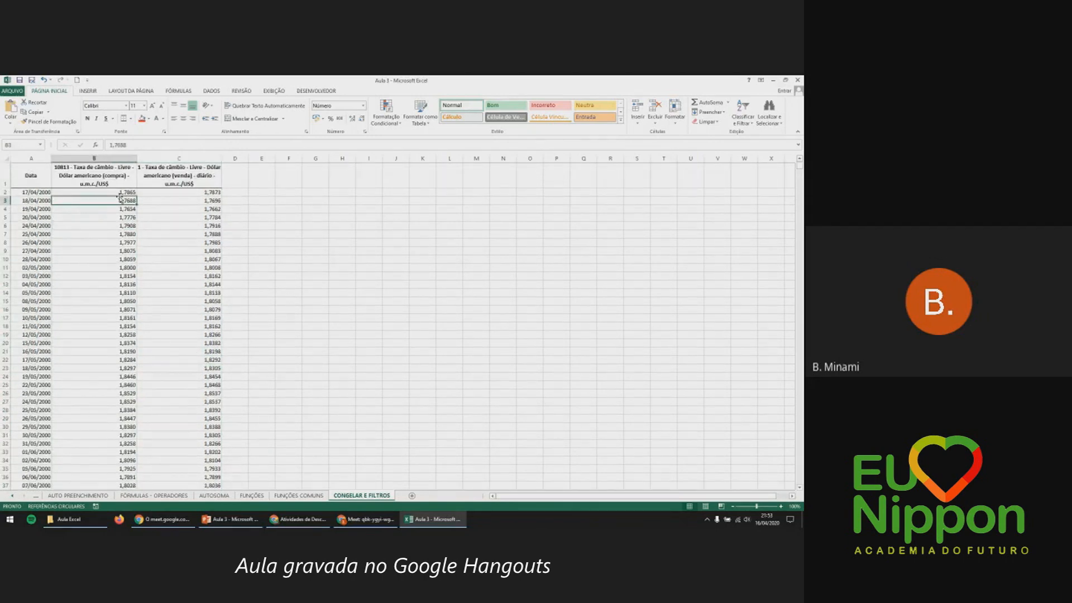
pyautogui.click(4, 175)
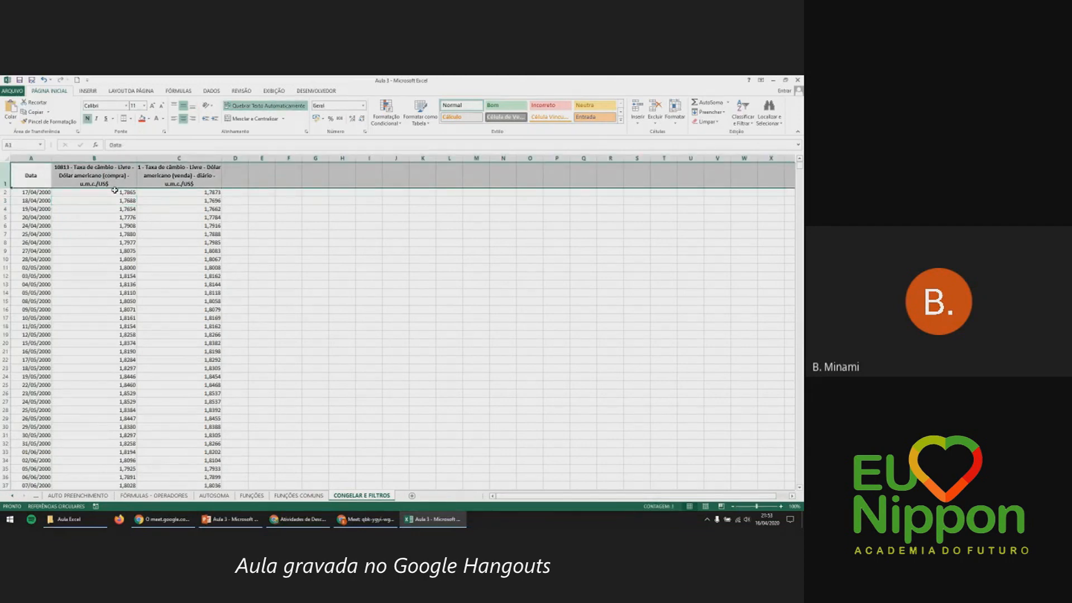
pyautogui.click(33, 157)
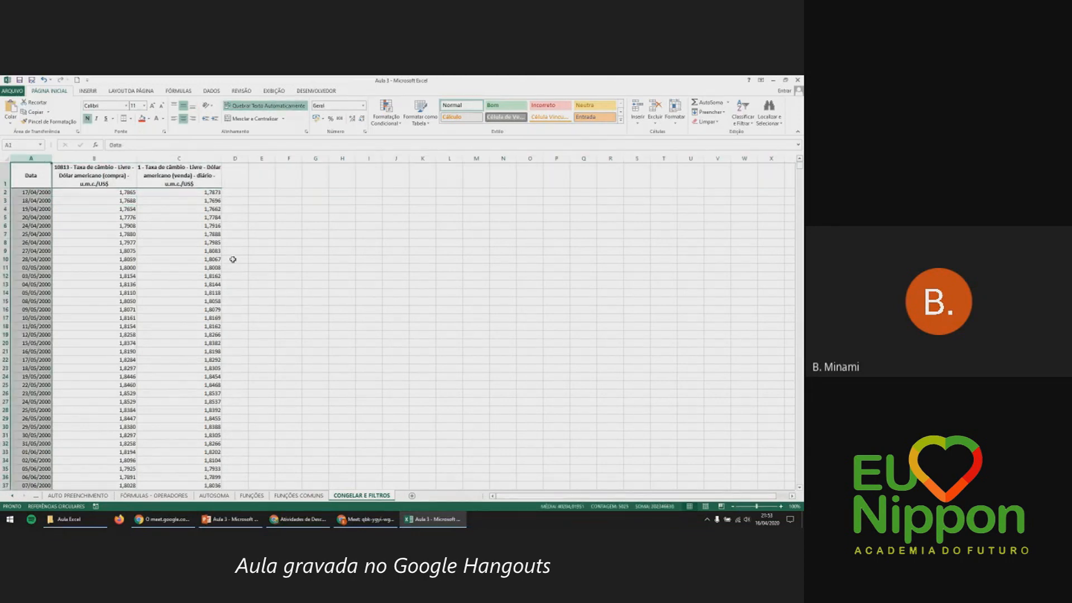
pyautogui.click(263, 242)
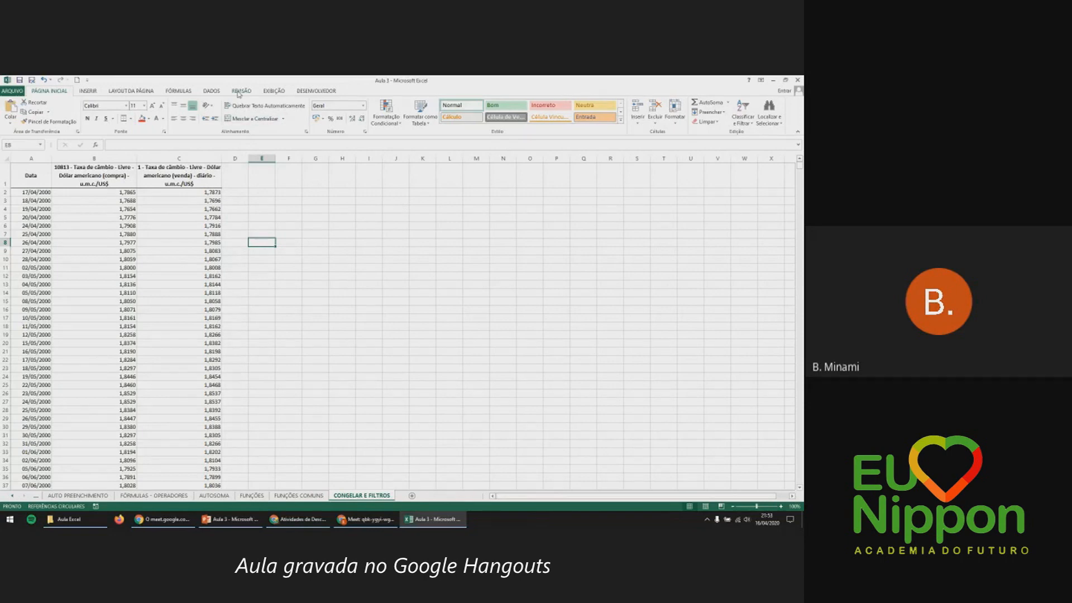
# Apply Exibição > Congelar Painéis > Congelar Linha Superior to fix the header row.
pyautogui.click(273, 91)
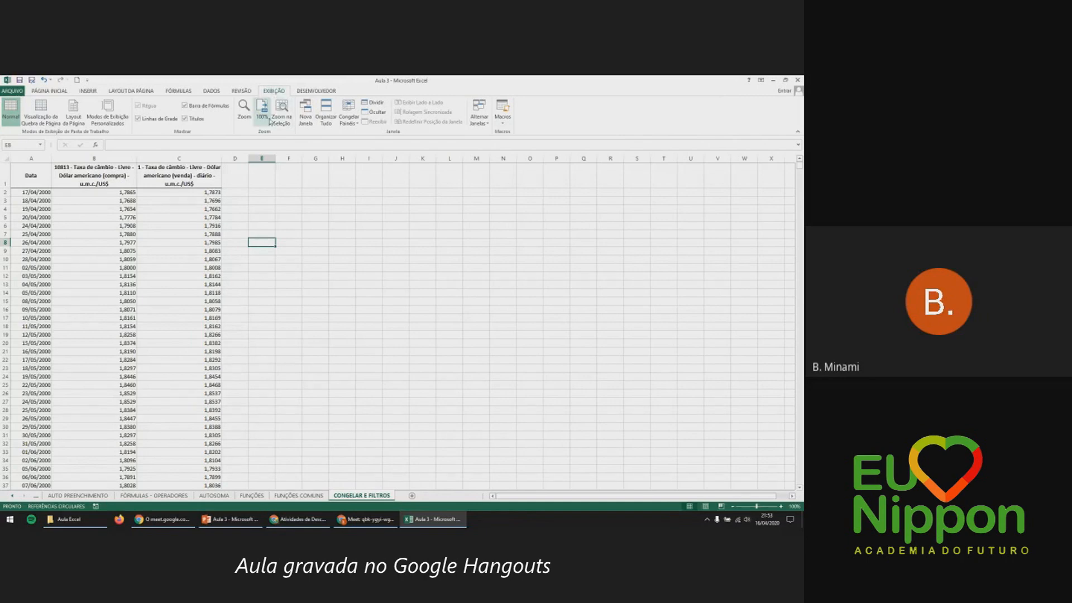
pyautogui.click(341, 122)
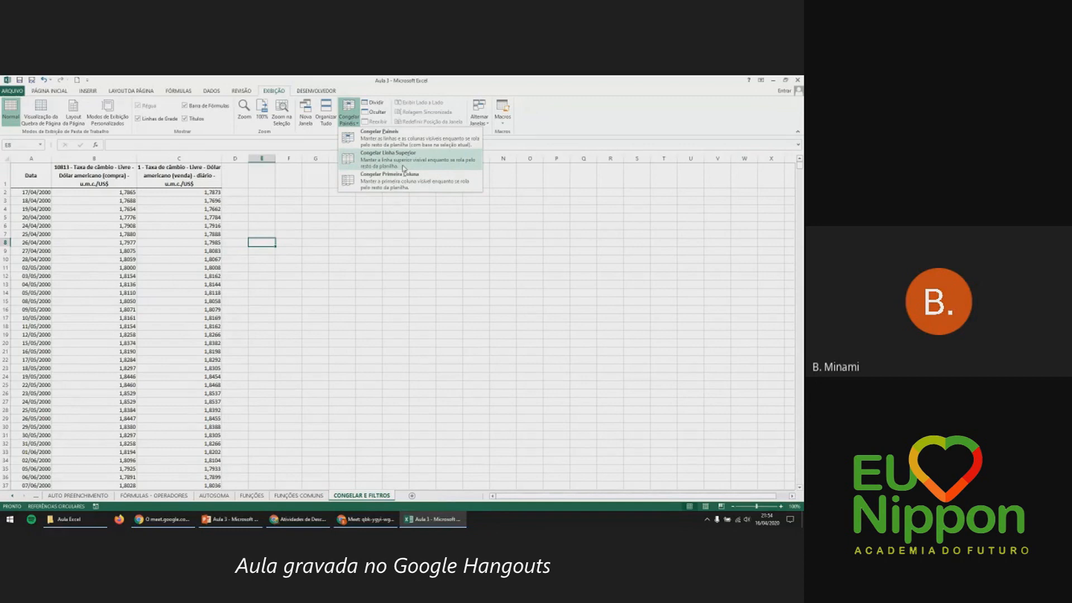
pyautogui.click(403, 167)
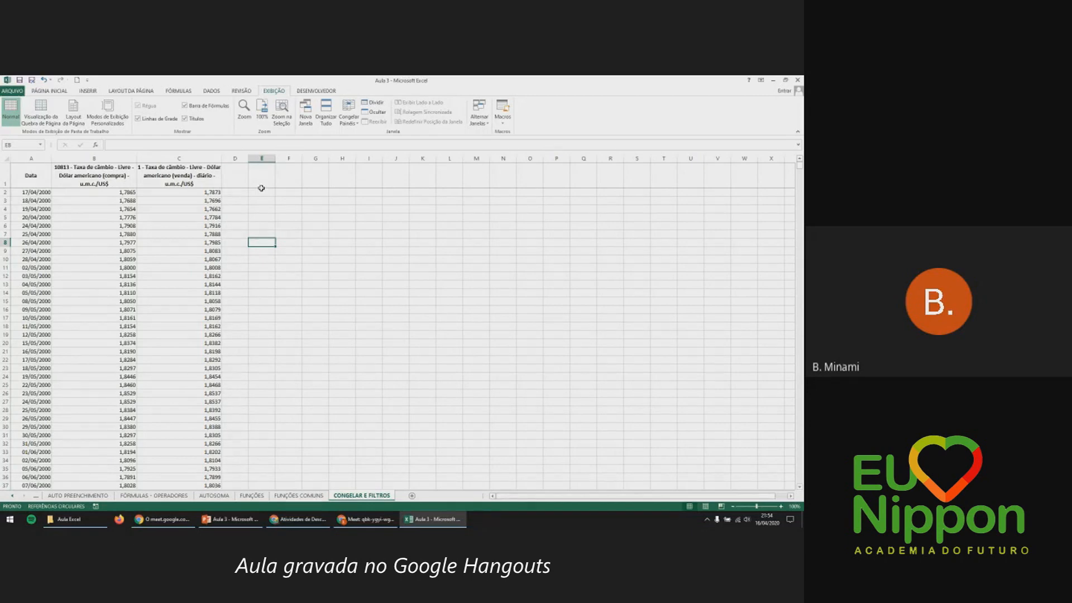
# Scroll down through the rates to confirm header row 1 stays visible, dismissing the antivirus pop-up.
pyautogui.scroll(-12, 261, 188)
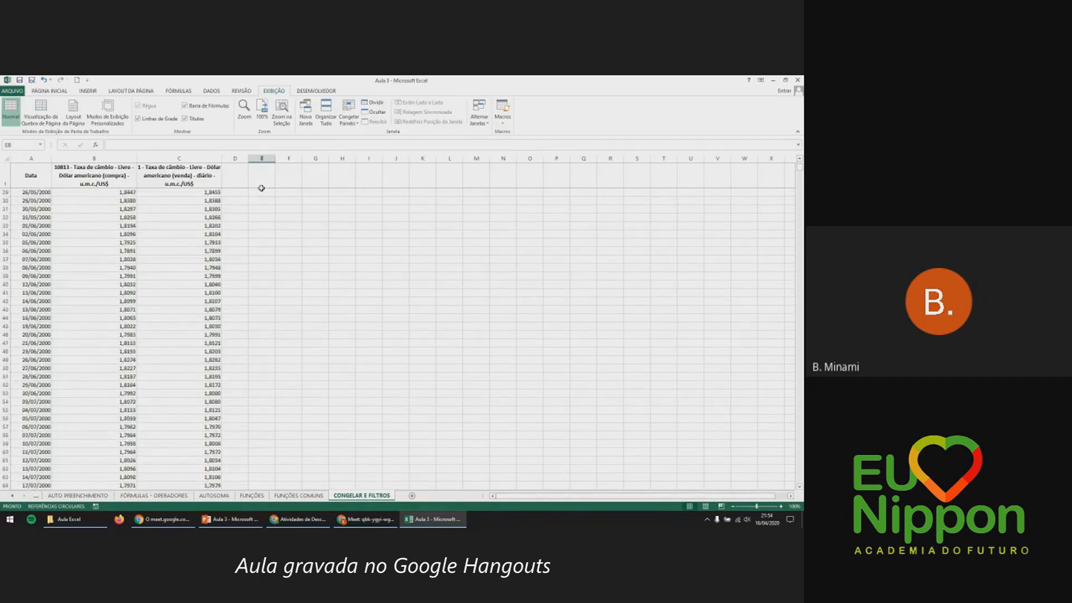
pyautogui.scroll(-15, 261, 188)
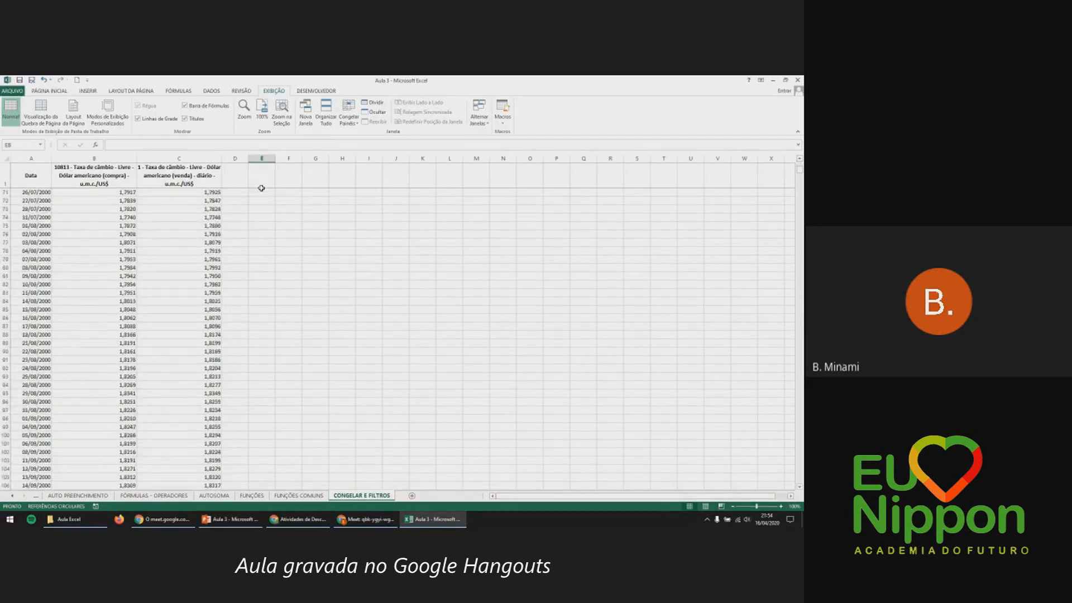
pyautogui.scroll(-3, 261, 188)
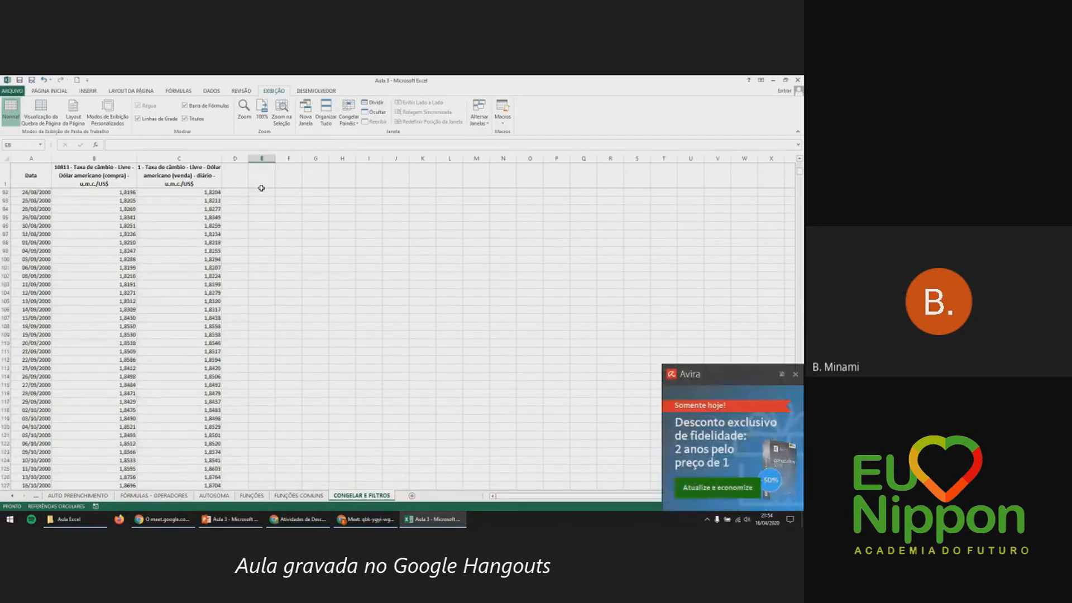
pyautogui.click(796, 374)
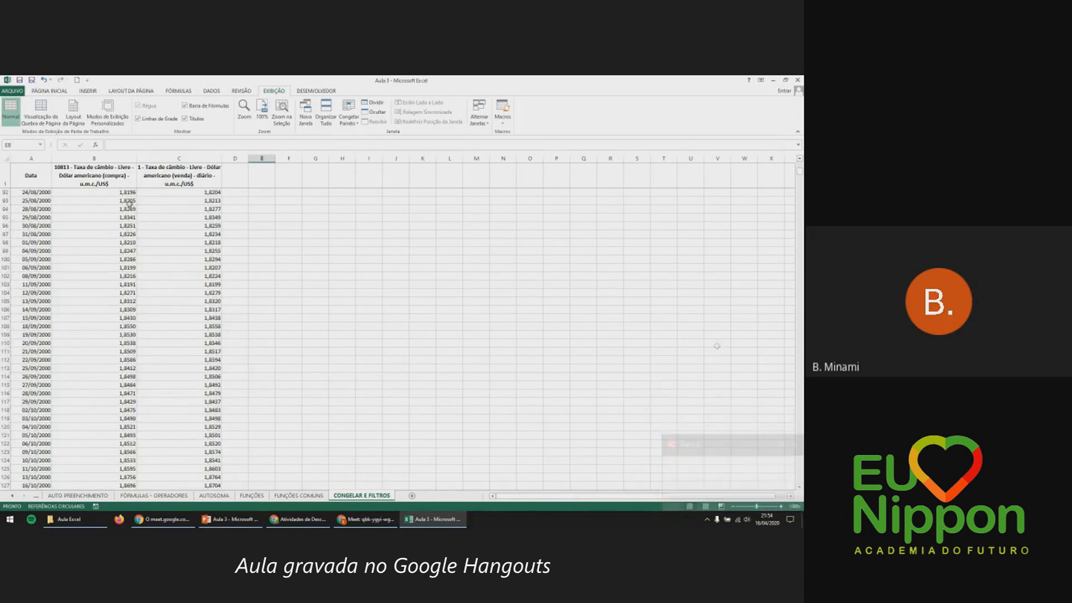
pyautogui.click(4, 175)
pyautogui.scroll(-4, 33, 190)
pyautogui.click(231, 251)
pyautogui.scroll(-18, 231, 250)
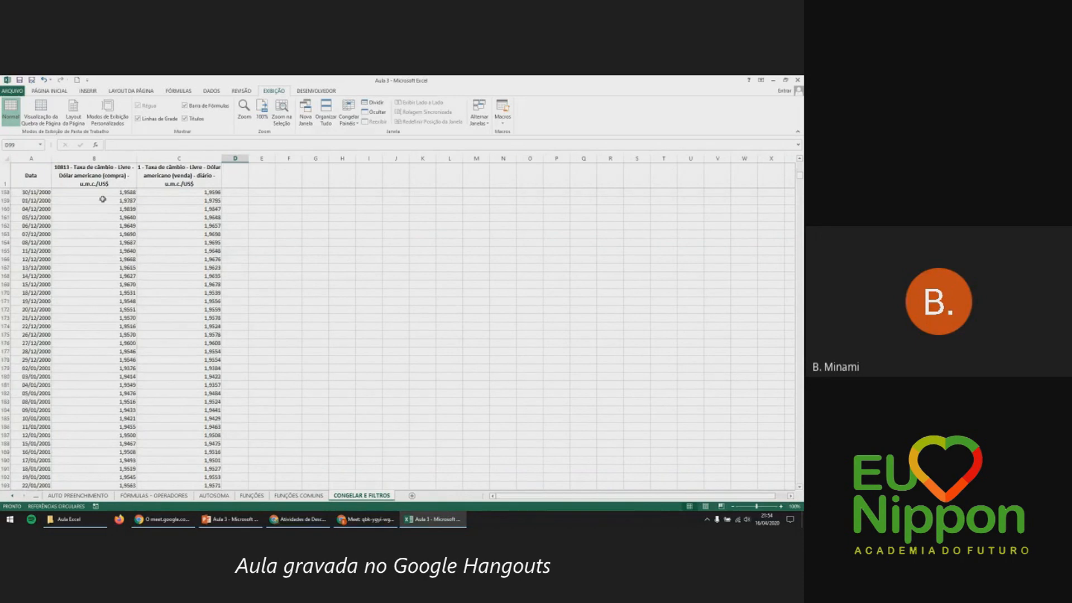
pyautogui.click(13, 176)
pyautogui.click(201, 234)
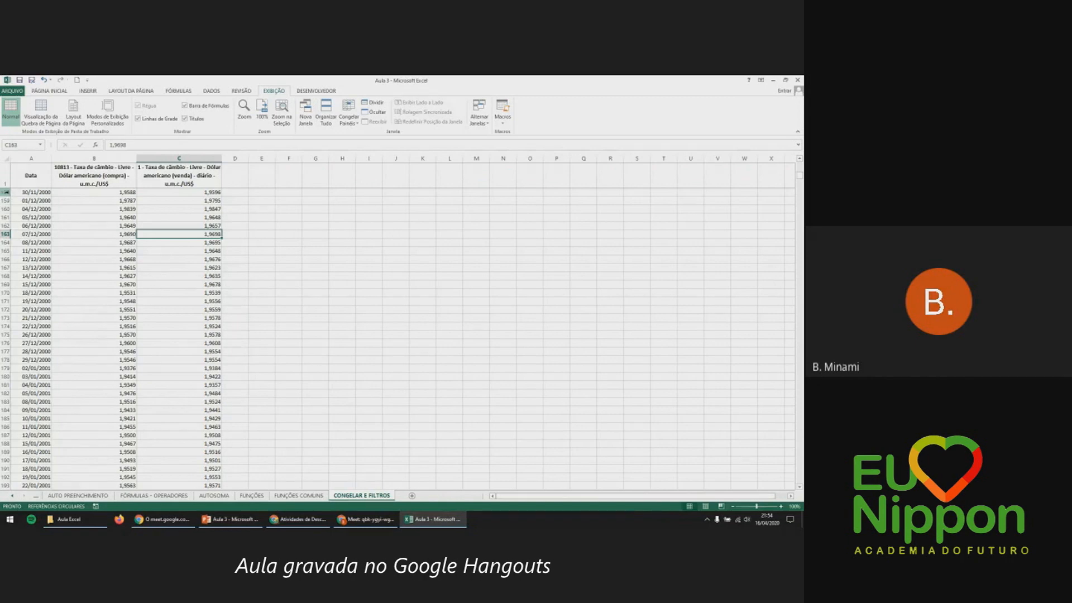
pyautogui.scroll(-1, 108, 205)
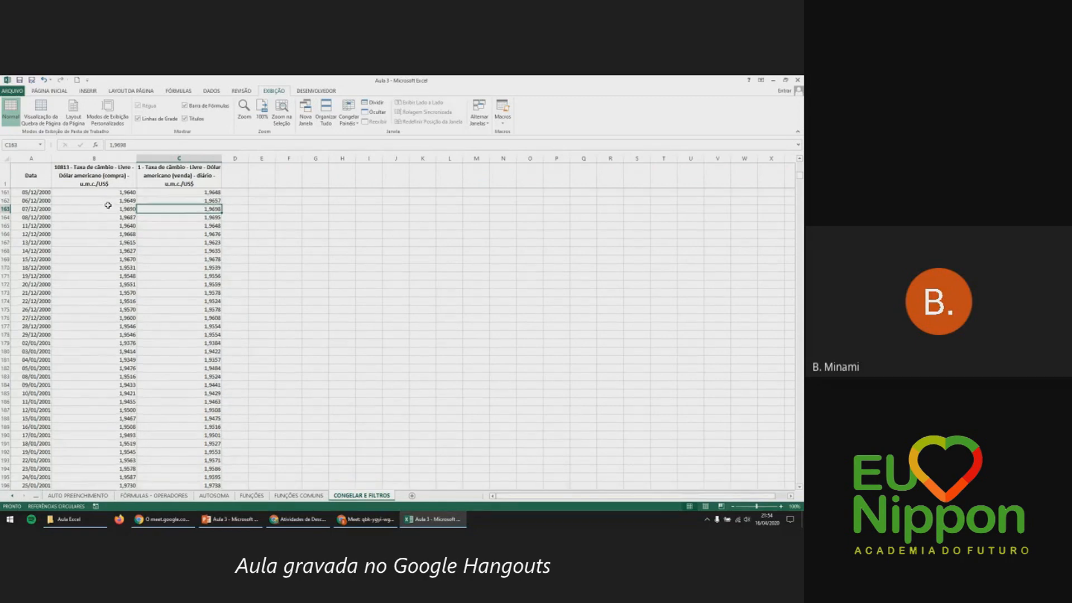
pyautogui.scroll(-10, 108, 204)
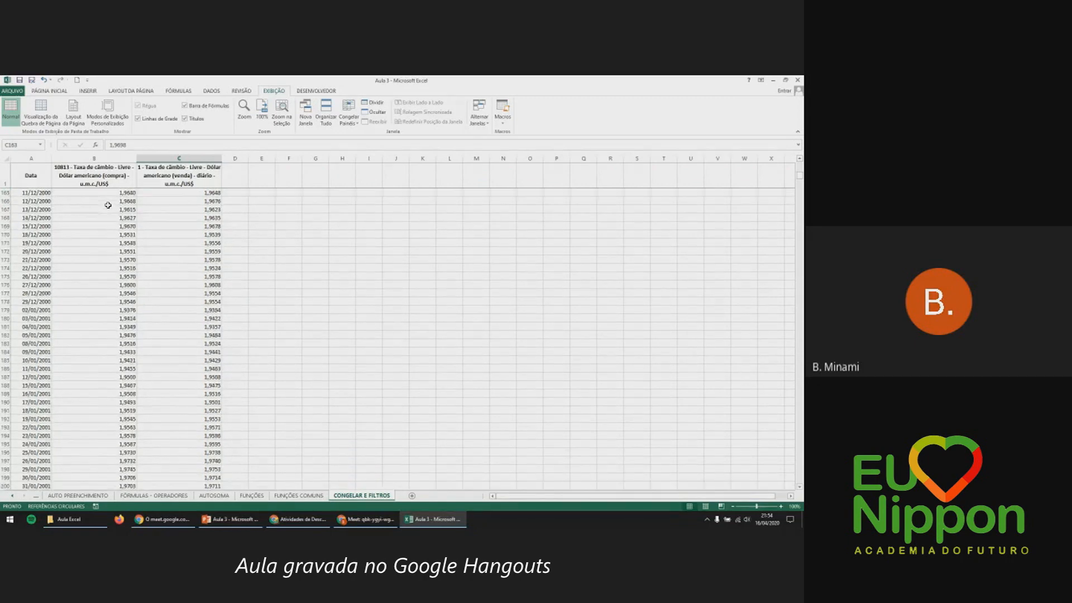
pyautogui.click(99, 177)
pyautogui.scroll(-13, 282, 266)
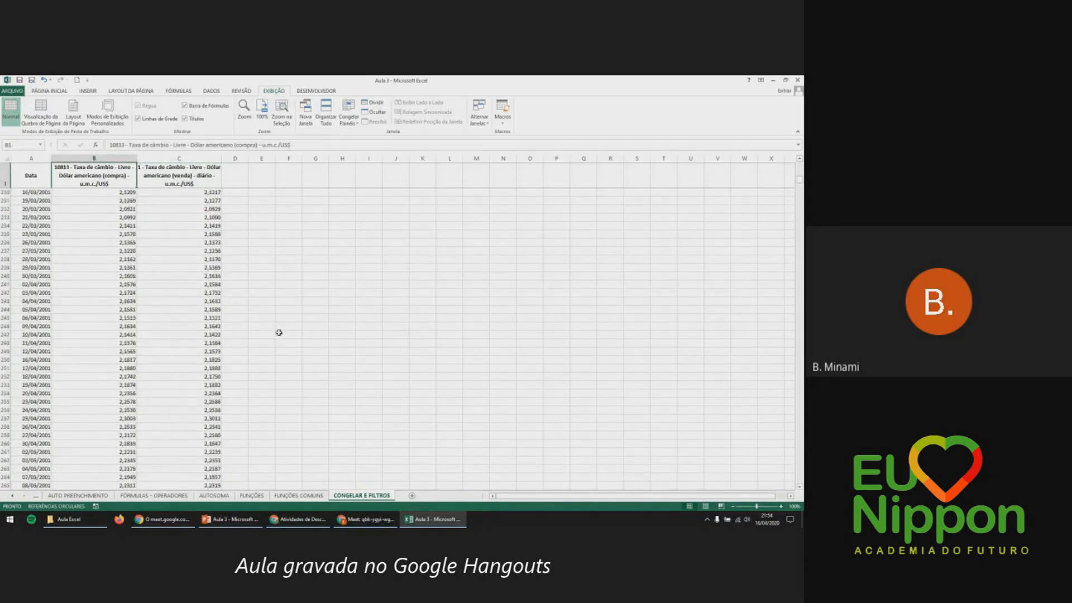
pyautogui.scroll(20, 279, 332)
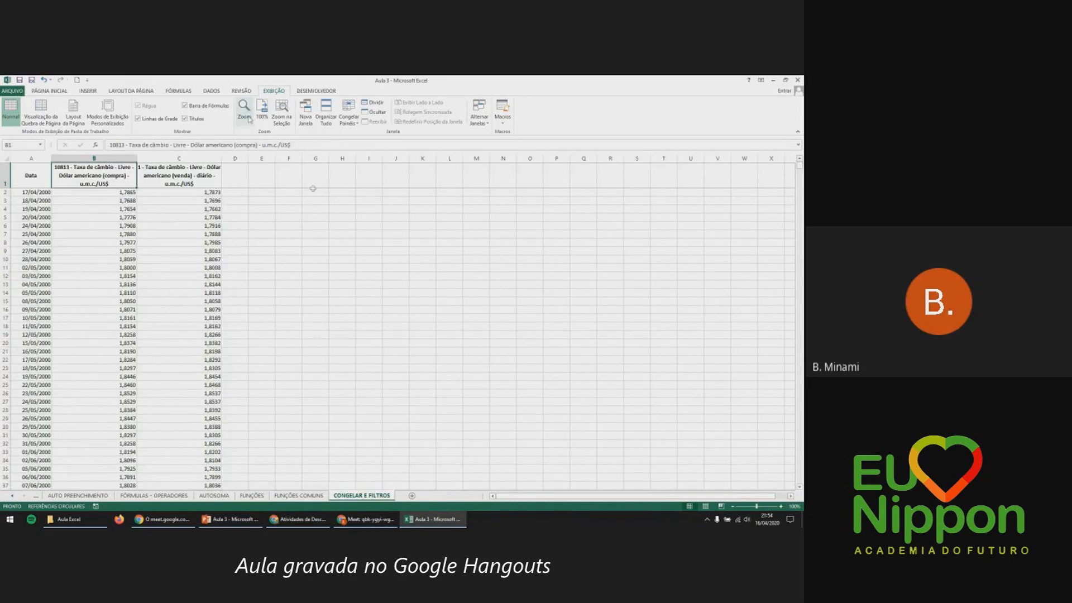
# Choose Congelar Painéis > Descongelar Painéis and scroll to show row 1 now scrolls away.
pyautogui.click(350, 125)
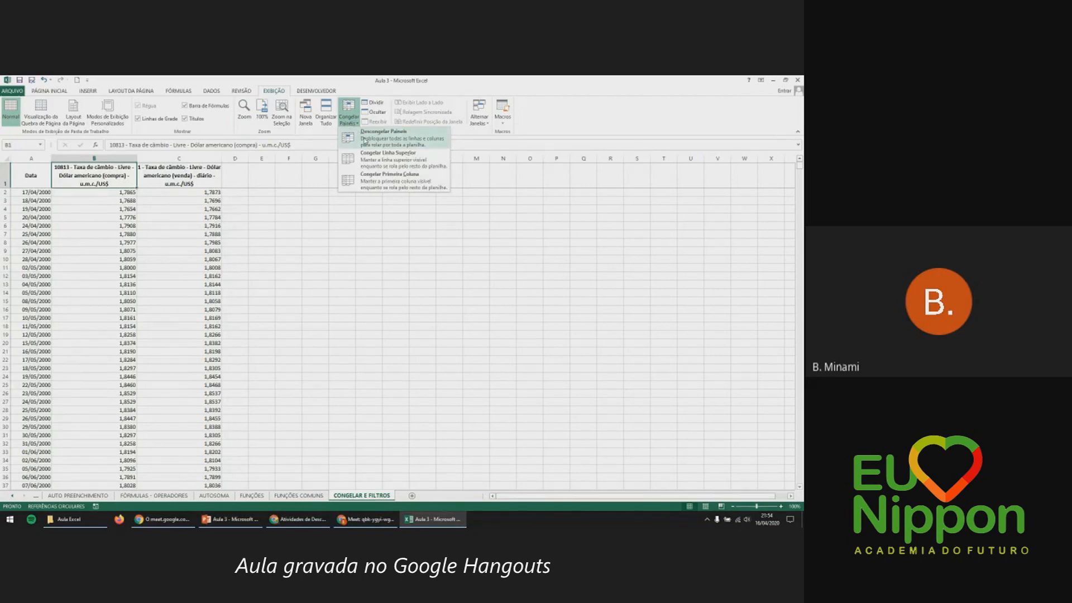
pyautogui.click(364, 141)
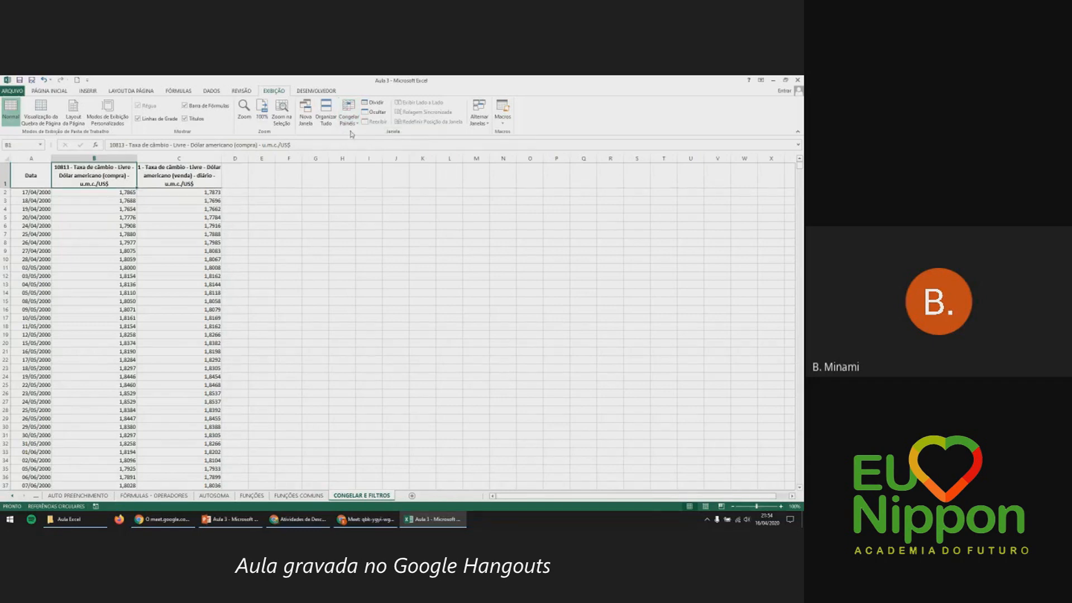
pyautogui.scroll(-20, 292, 205)
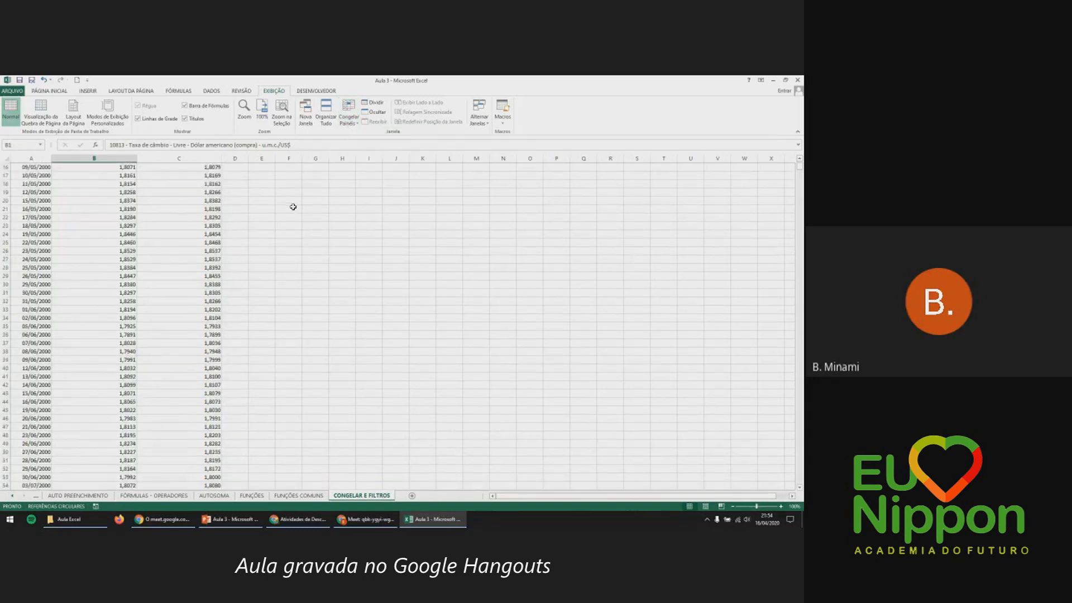
pyautogui.scroll(-19, 294, 204)
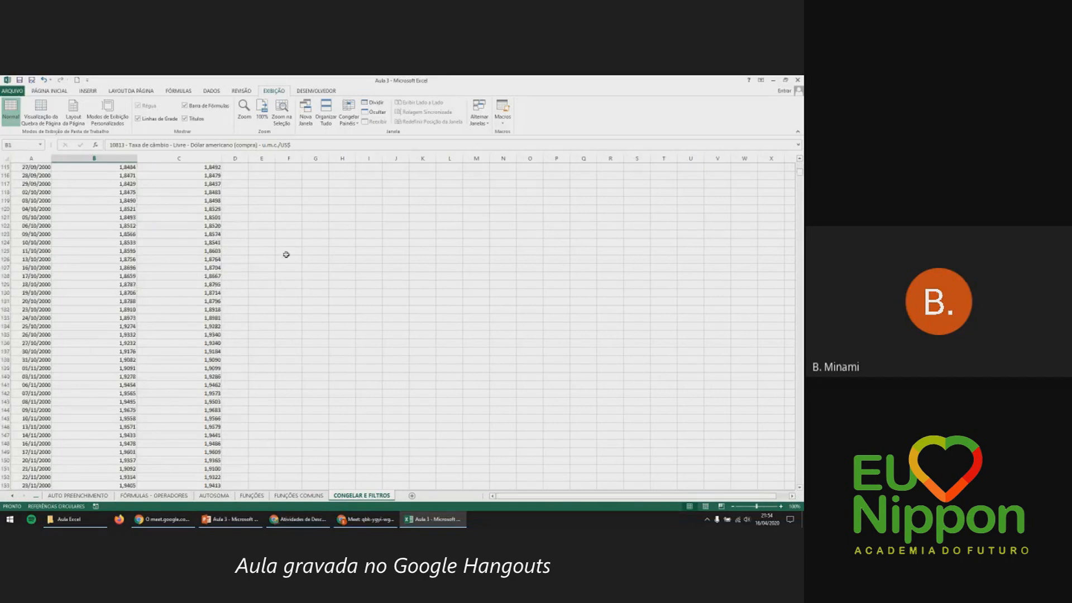
pyautogui.click(203, 167)
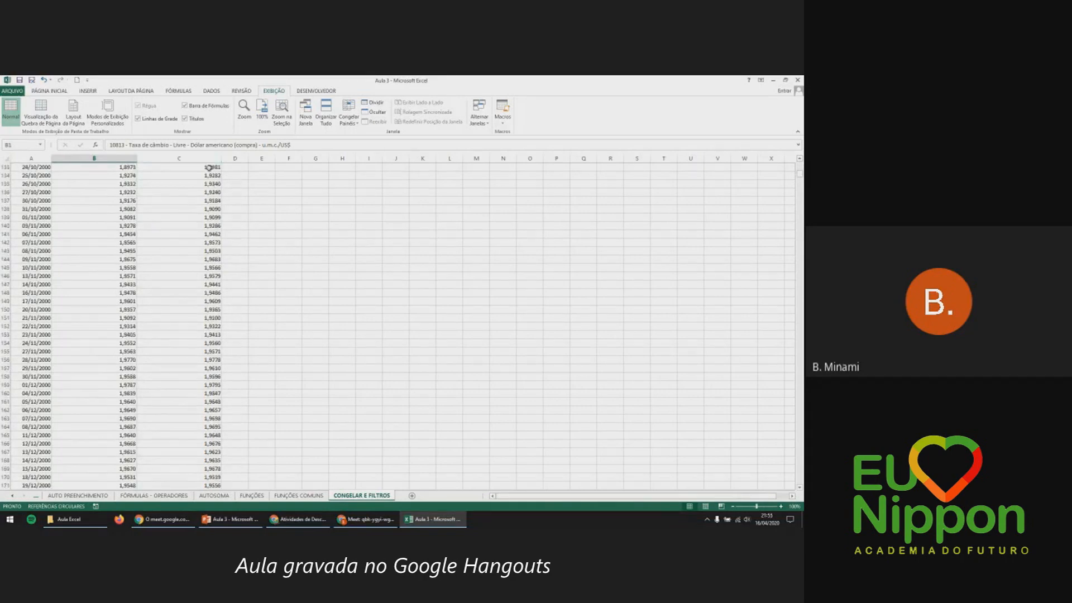
pyautogui.scroll(20, 269, 368)
pyautogui.scroll(20, 269, 368)
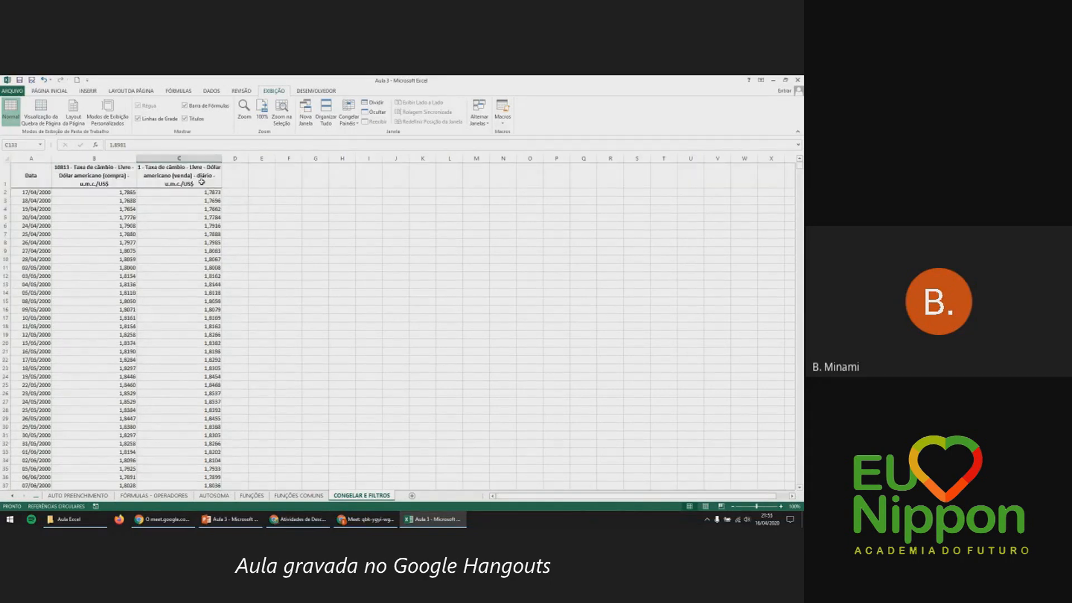
pyautogui.click(269, 224)
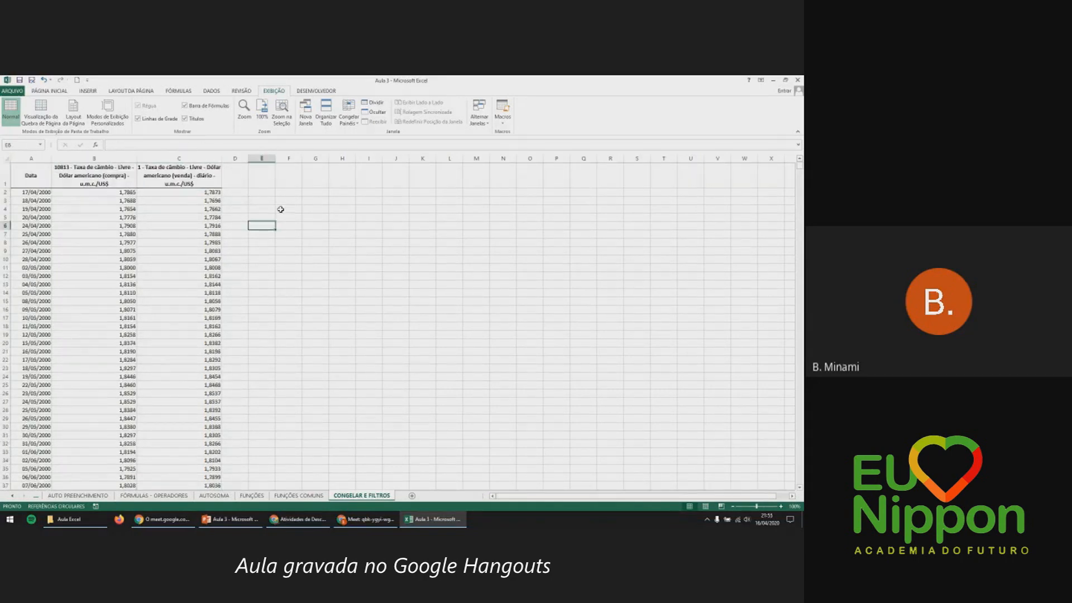
pyautogui.click(349, 121)
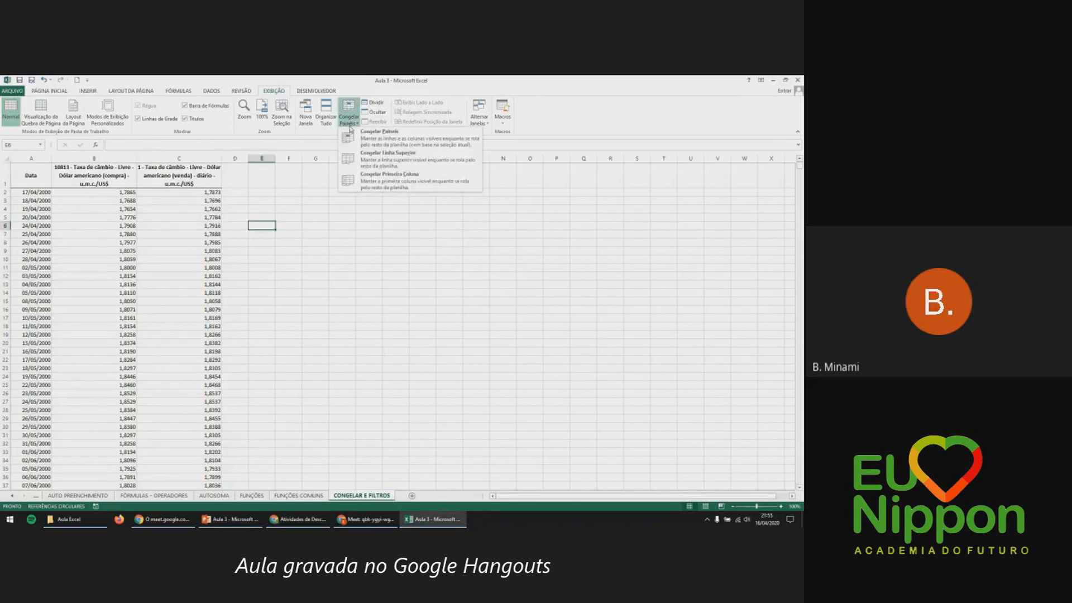
pyautogui.click(373, 183)
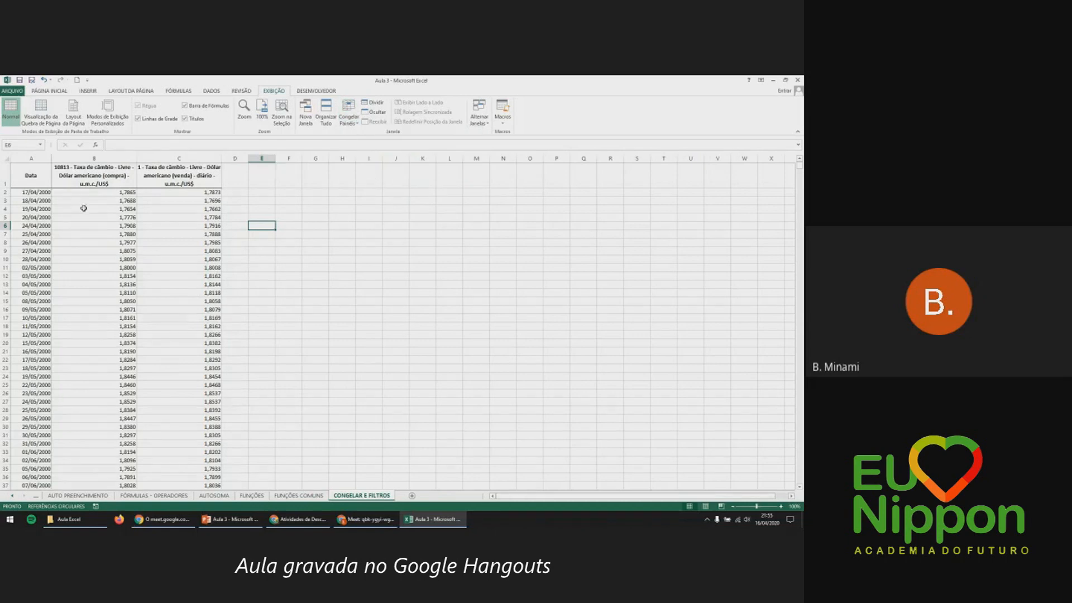
pyautogui.click(27, 160)
pyautogui.click(108, 244)
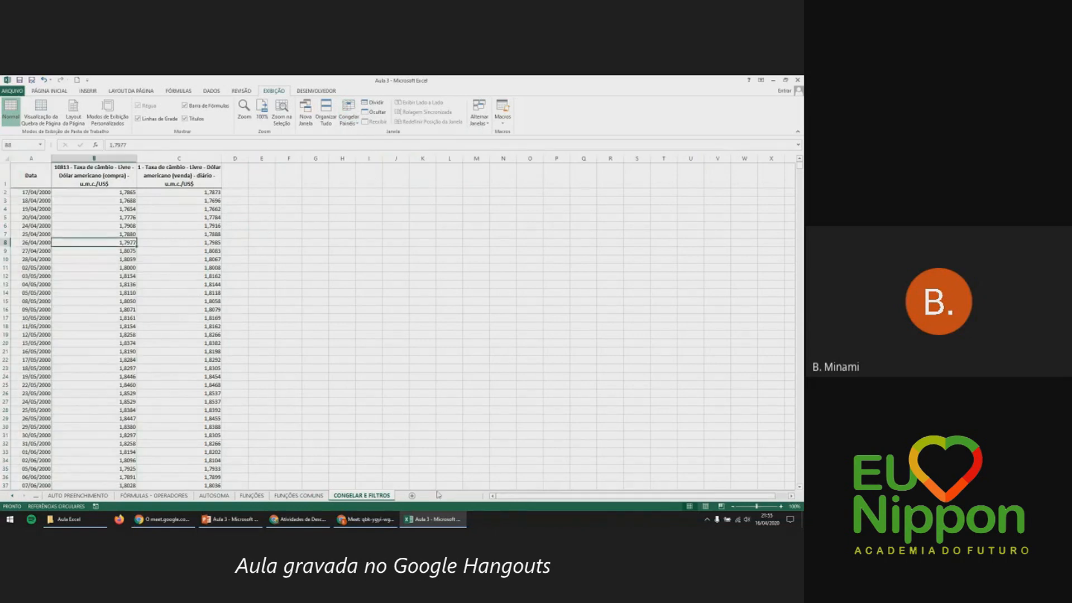
pyautogui.moveTo(503, 498)
pyautogui.mouseDown()
pyautogui.moveTo(494, 501)
pyautogui.moveTo(518, 498)
pyautogui.mouseUp()
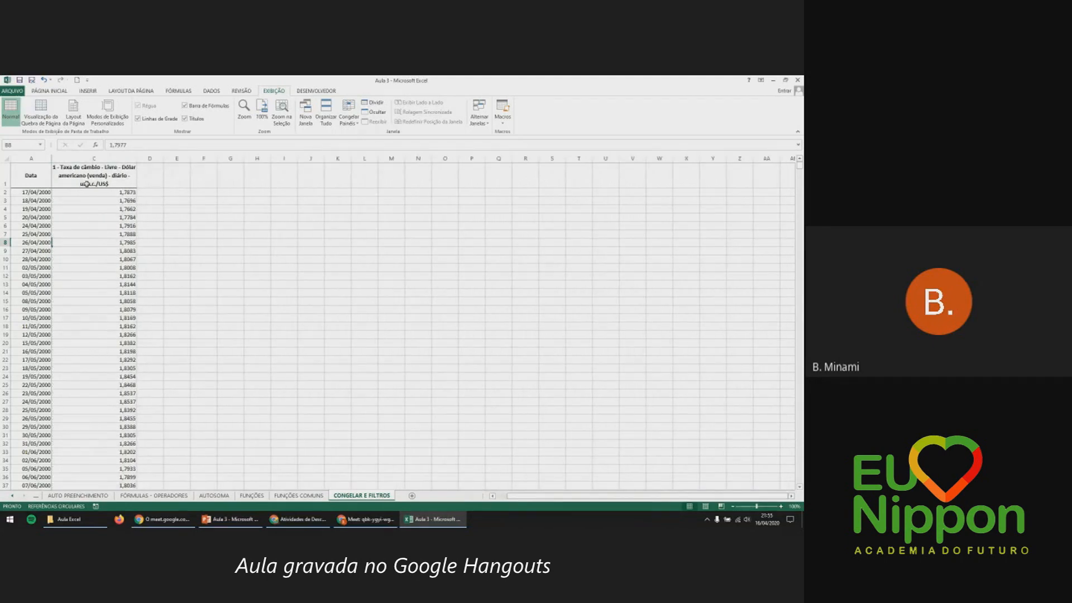
pyautogui.click(24, 158)
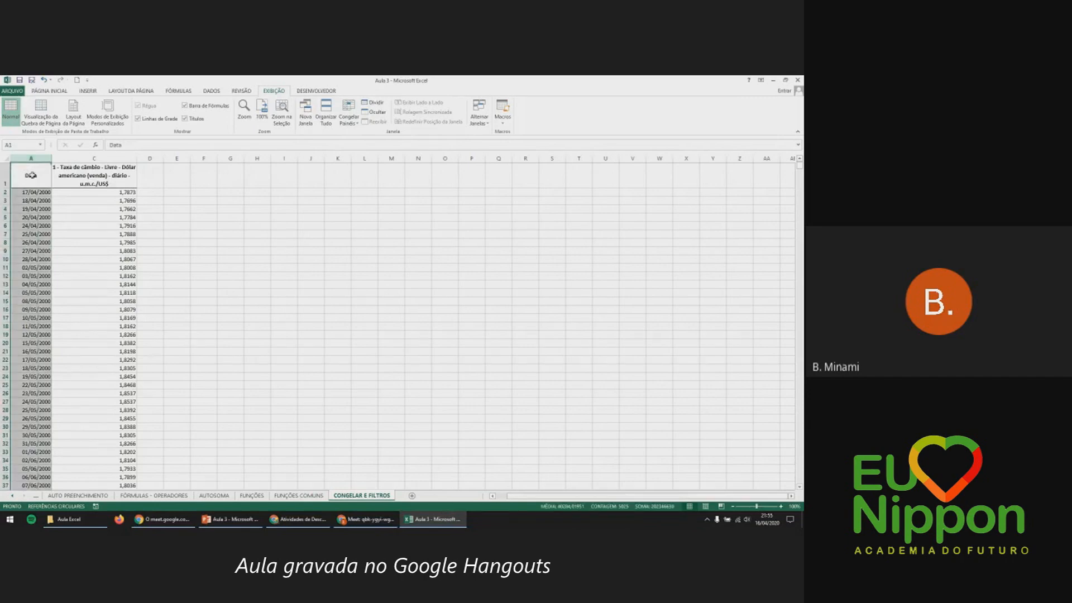
pyautogui.keyDown('shift'); pyautogui.click(76, 158); pyautogui.keyUp('shift')
pyautogui.middleClick(288, 245)
pyautogui.middleClick(316, 246)
pyautogui.middleClick(344, 246)
pyautogui.middleClick(374, 253)
pyautogui.middleClick(404, 258)
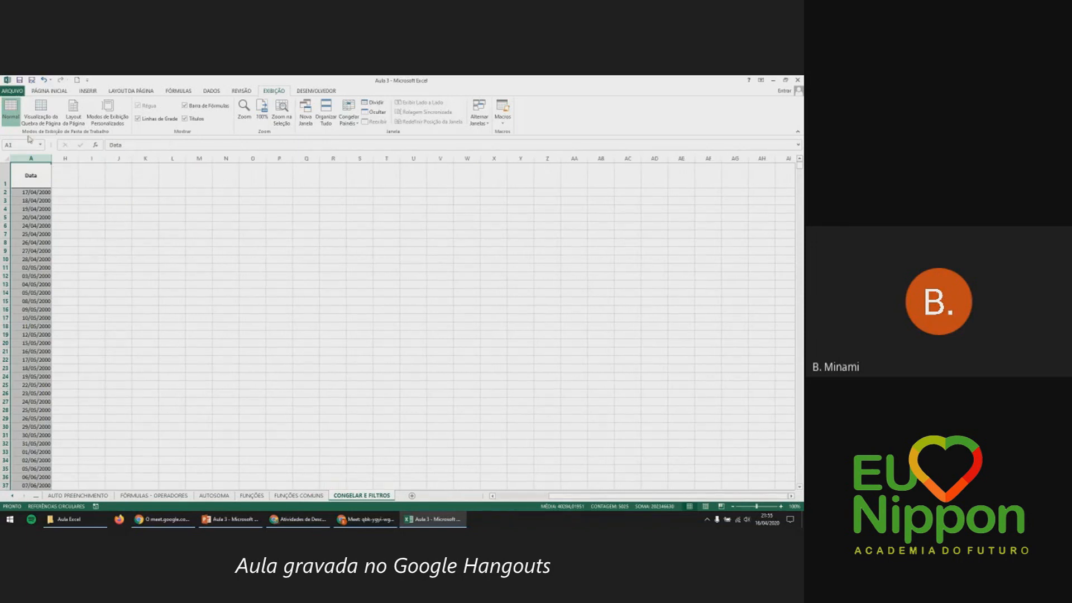
pyautogui.middleClick(636, 308)
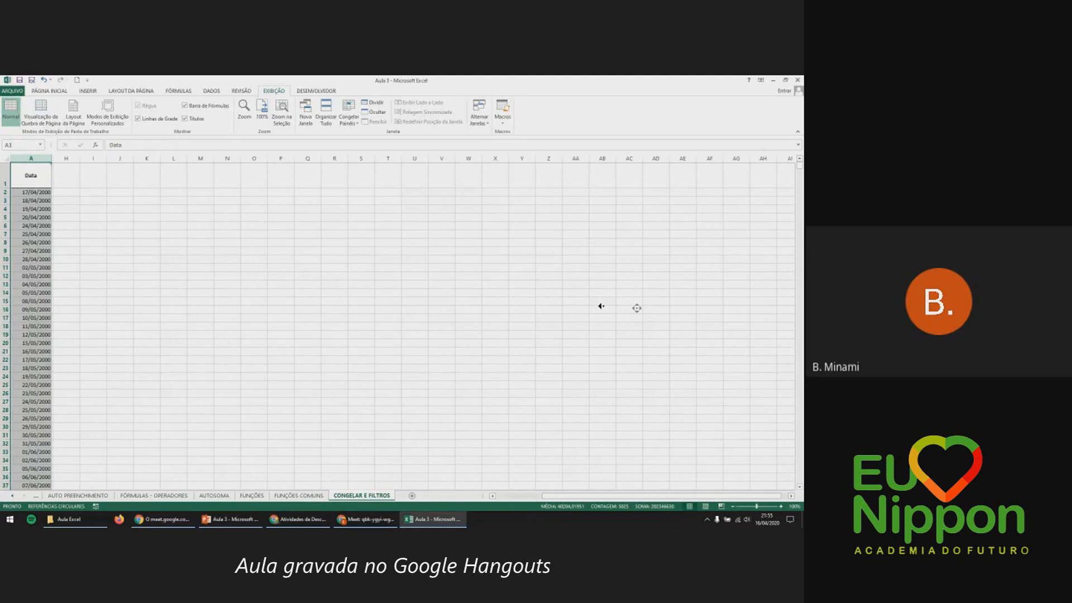
pyautogui.click(132, 210)
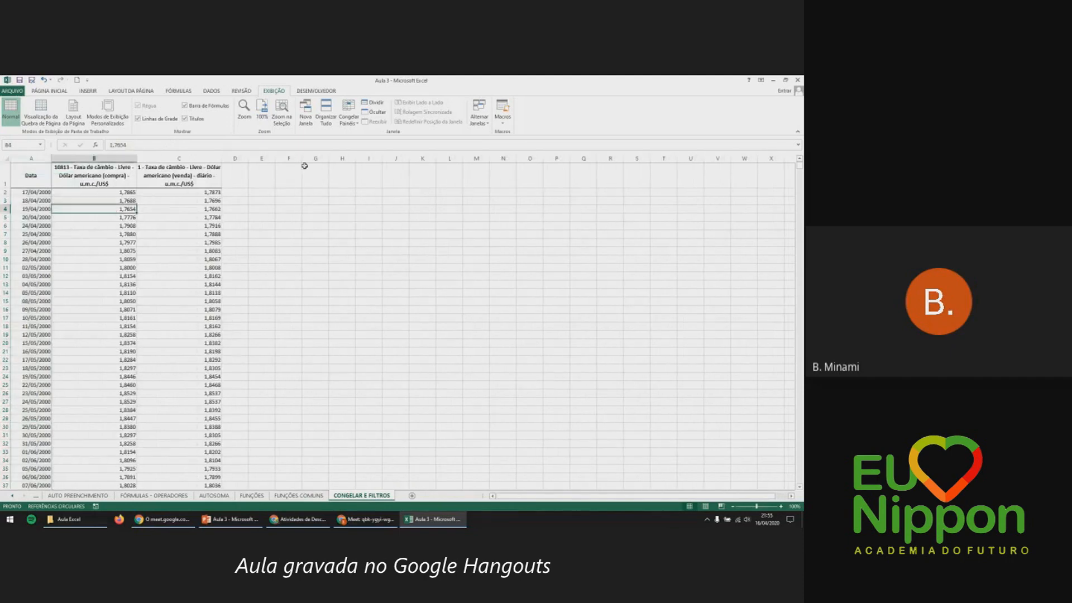
pyautogui.click(350, 121)
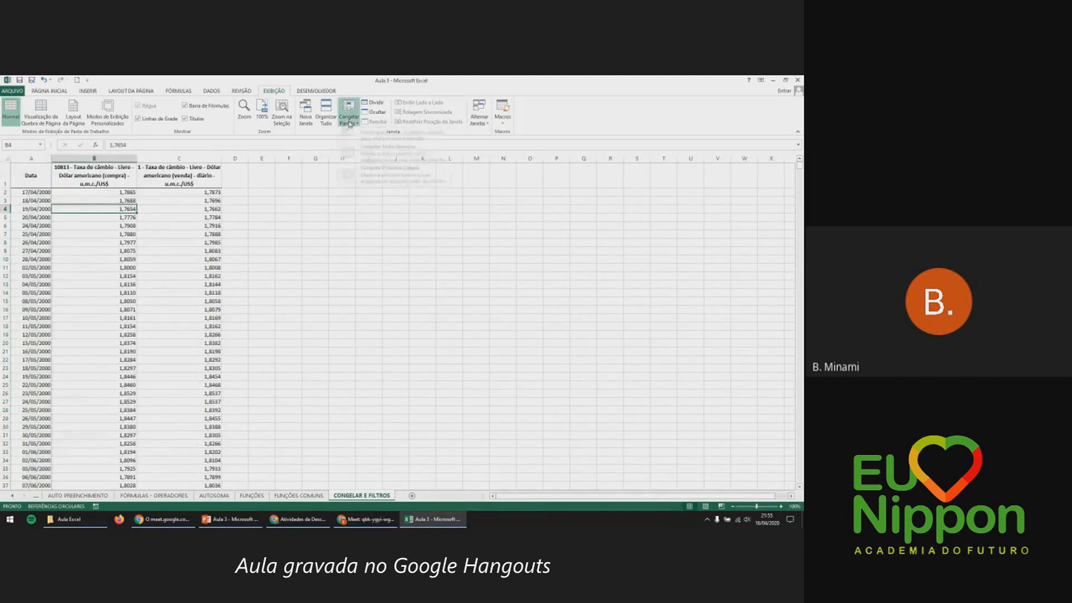
pyautogui.click(355, 133)
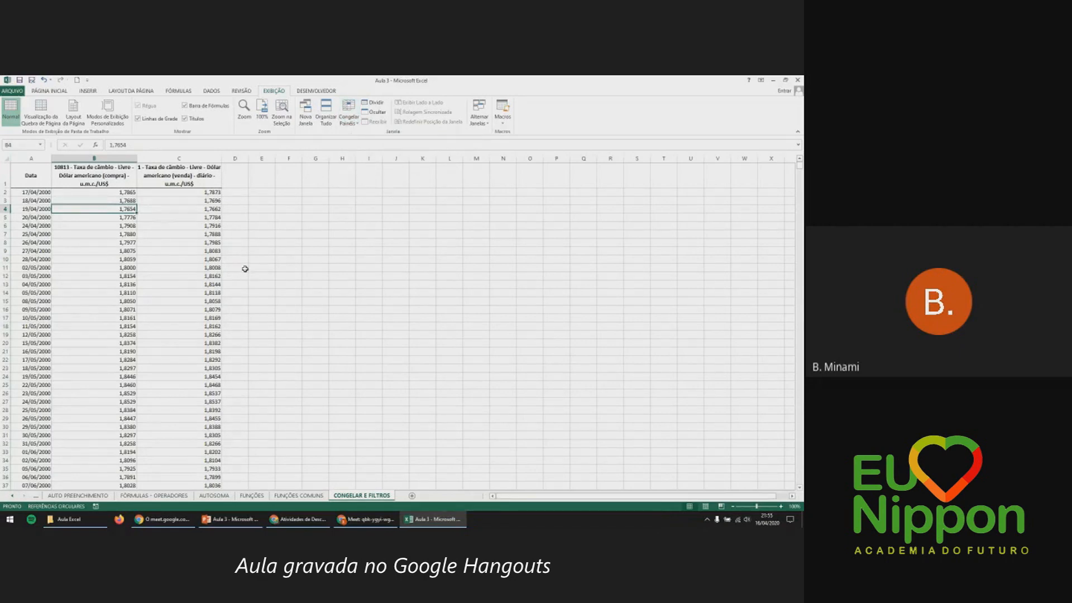
pyautogui.click(239, 270)
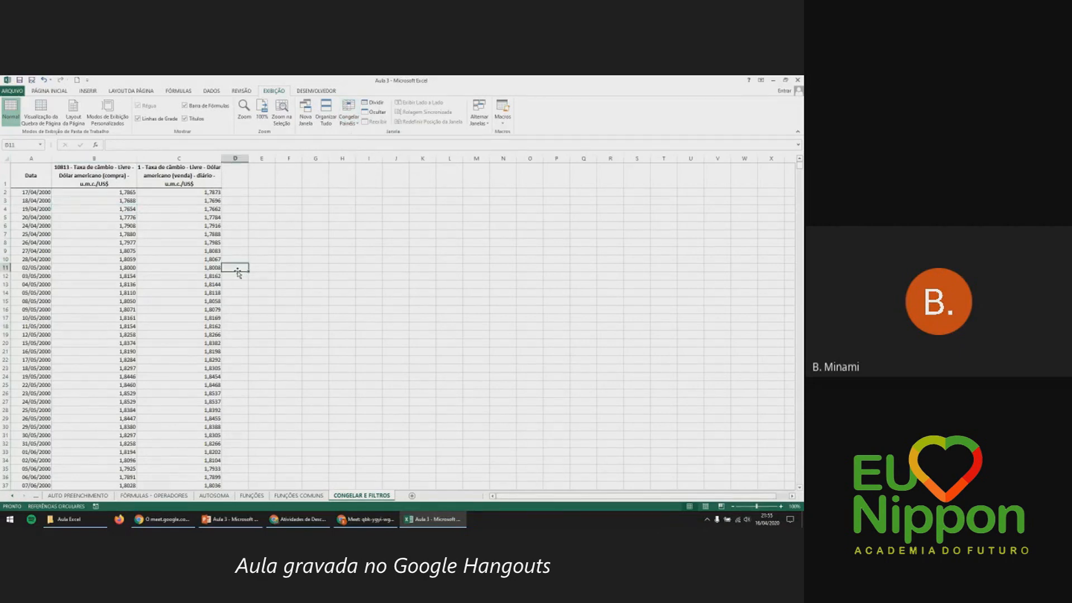
# Select C9 and apply Congelar Painéis to lock rows 1–8 and columns A–B.
pyautogui.click(214, 252)
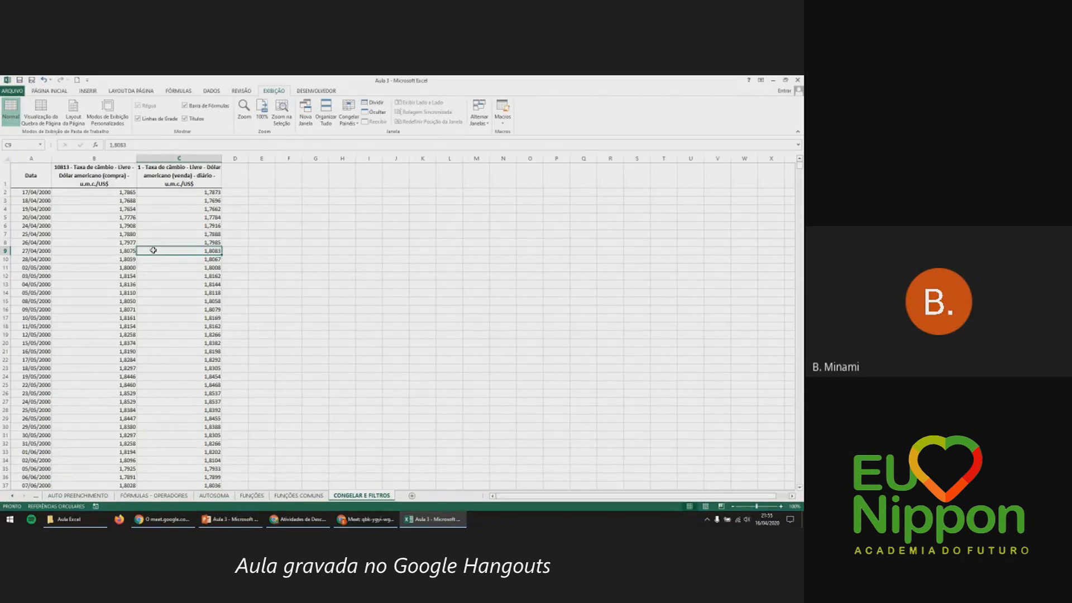
pyautogui.click(349, 118)
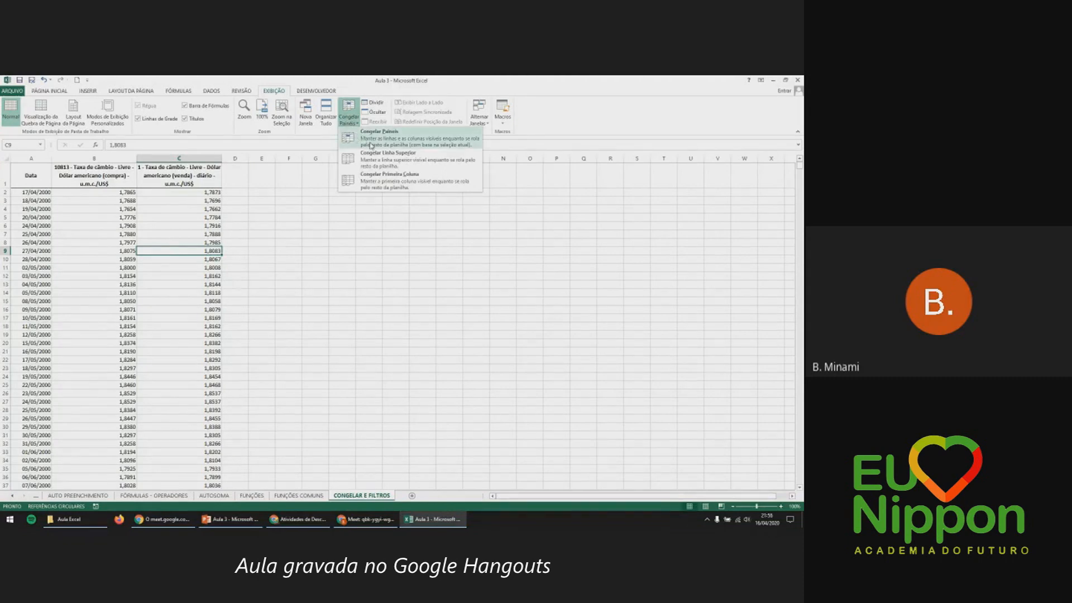
pyautogui.click(429, 148)
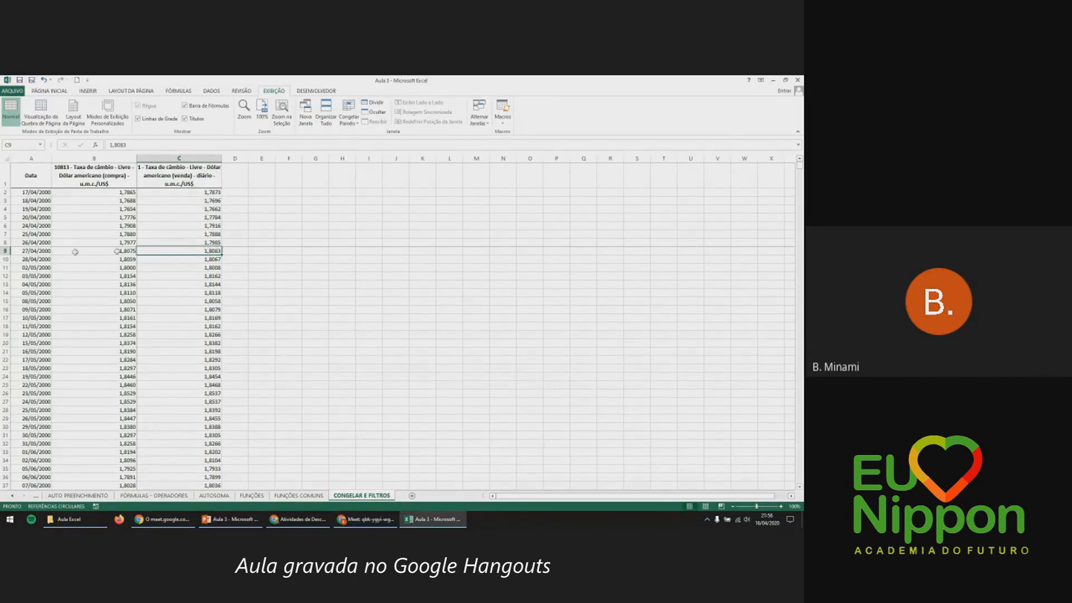
# Scroll down and sideways to test that rows 1–8 and columns A–B stay frozen.
pyautogui.scroll(-1, 333, 307)
pyautogui.scroll(-12, 333, 307)
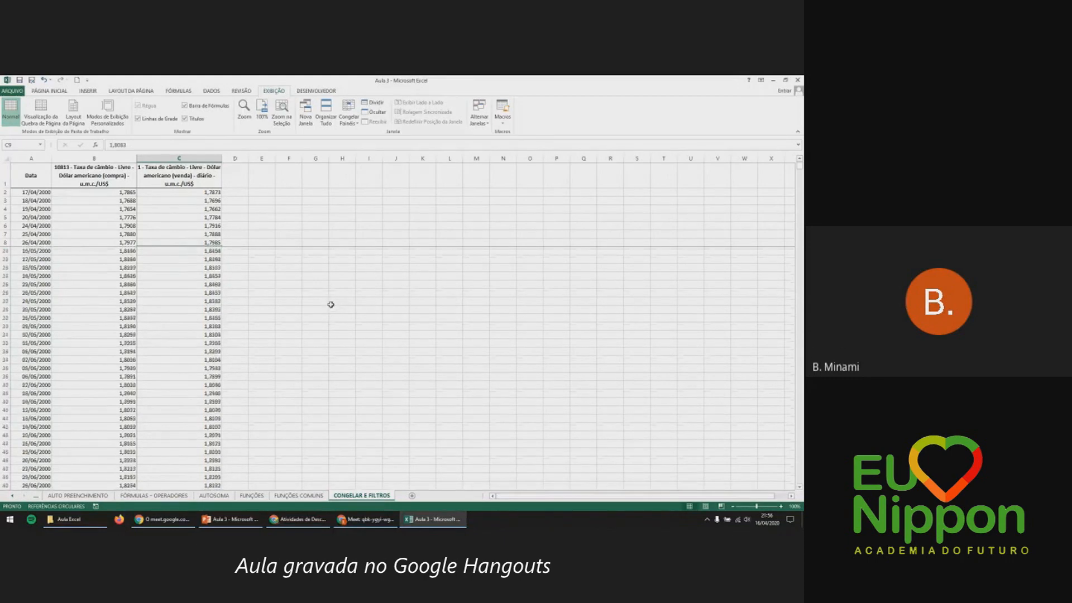
pyautogui.scroll(-20, 329, 302)
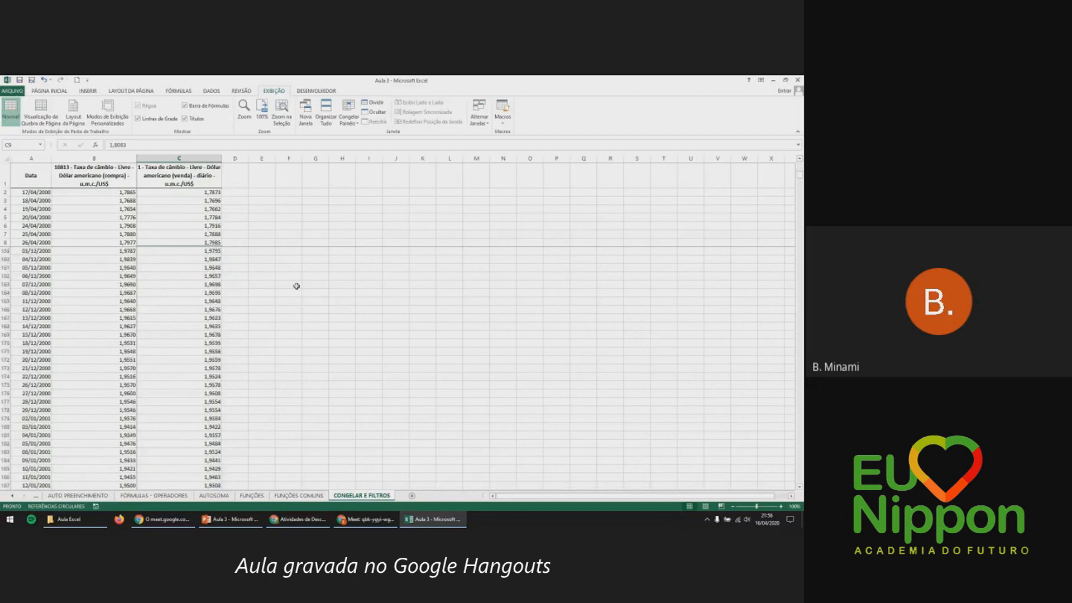
pyautogui.scroll(-17, 222, 212)
pyautogui.scroll(-12, 222, 213)
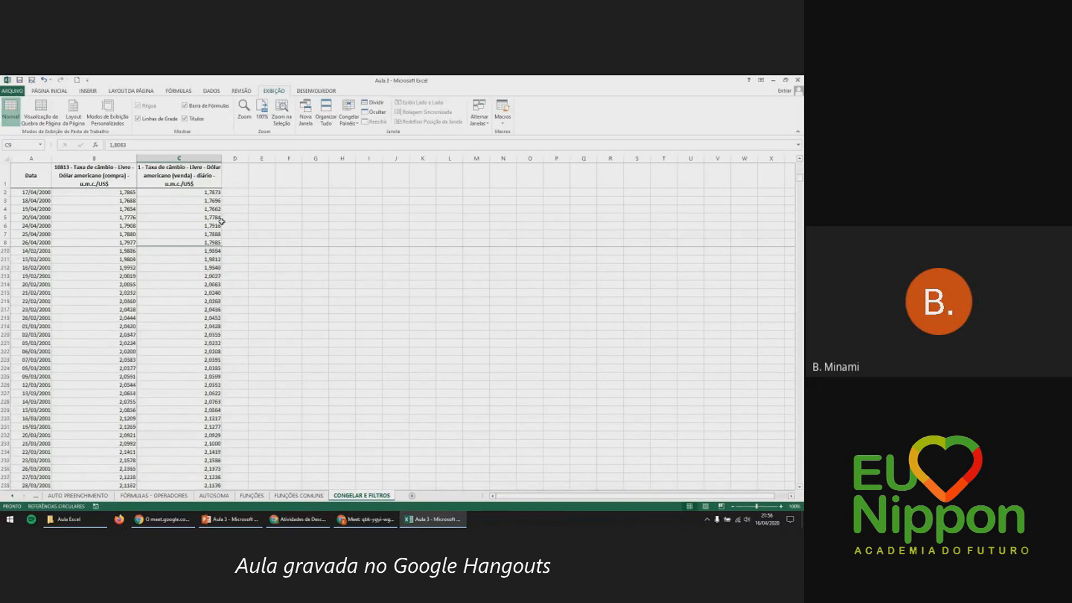
pyautogui.moveTo(514, 499); pyautogui.dragTo(526, 499)
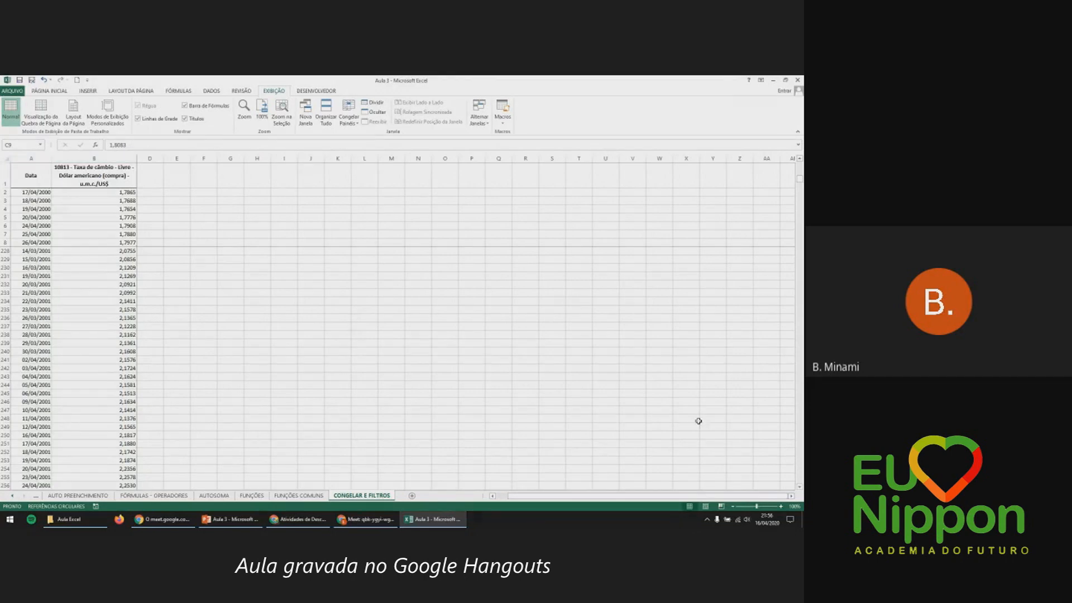
pyautogui.moveTo(614, 499); pyautogui.dragTo(601, 499)
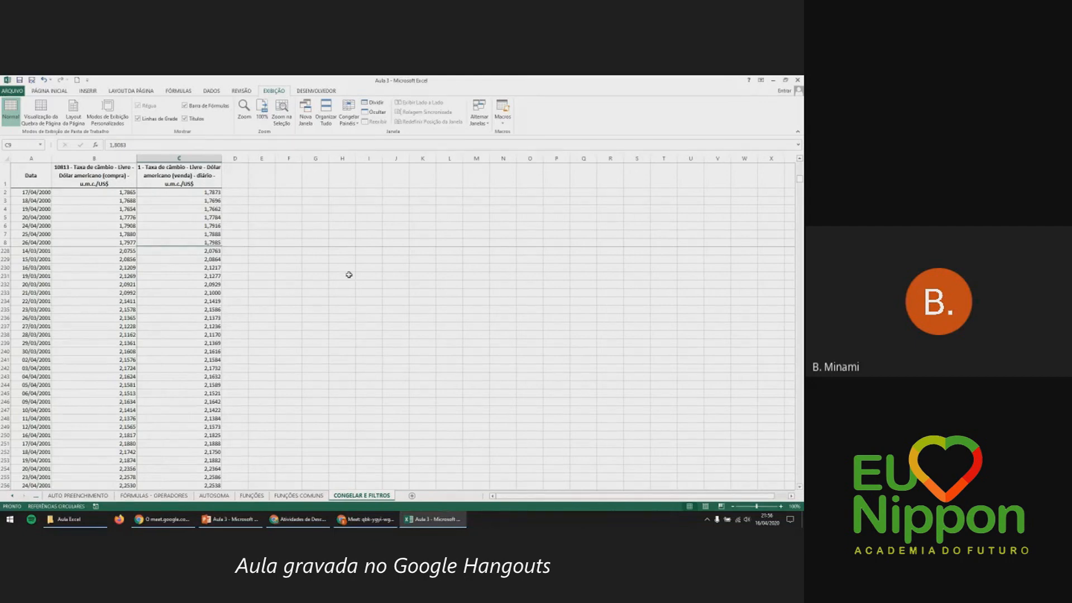
# Choose Congelar Painéis > Descongelar Painéis and select the first selling rate in C2.
pyautogui.click(349, 118)
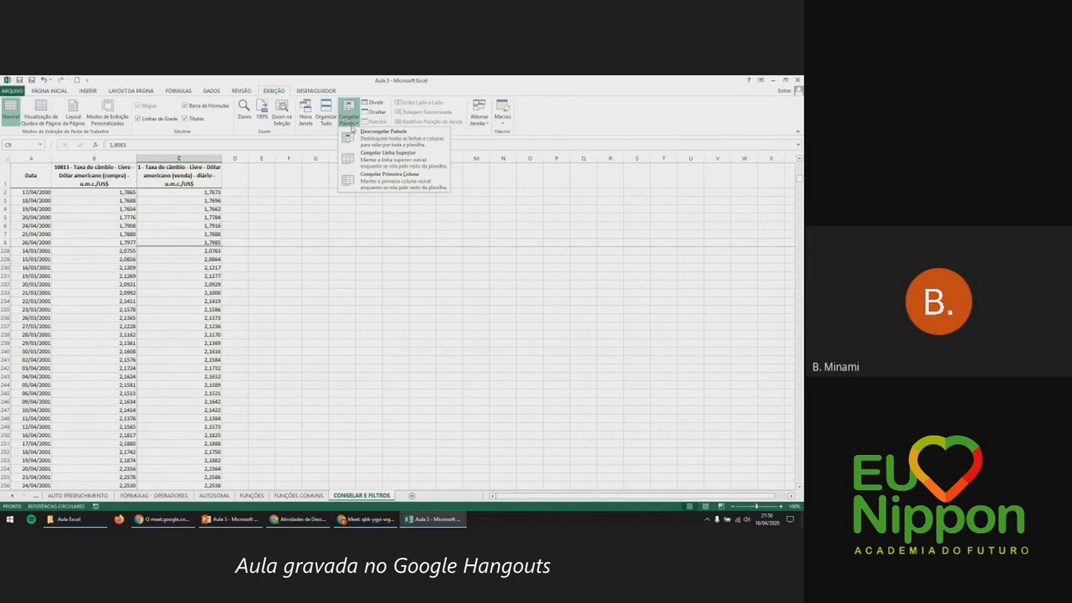
pyautogui.click(357, 135)
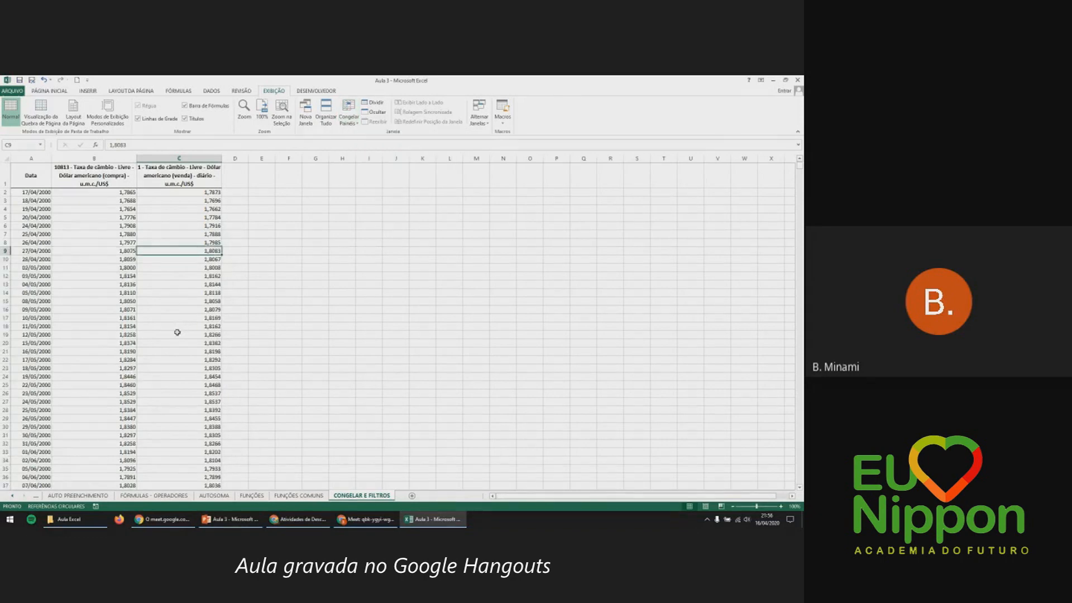
pyautogui.click(195, 194)
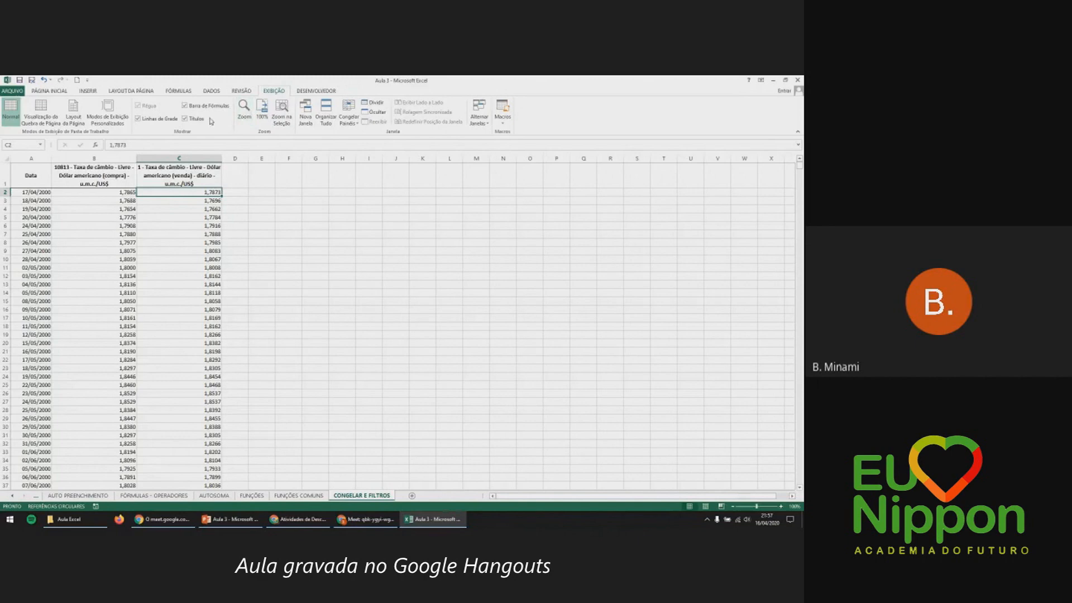
# On Página Inicial, check that the Data column ends at 09/04/2020 in row 5024, then return to the top.
pyautogui.click(50, 91)
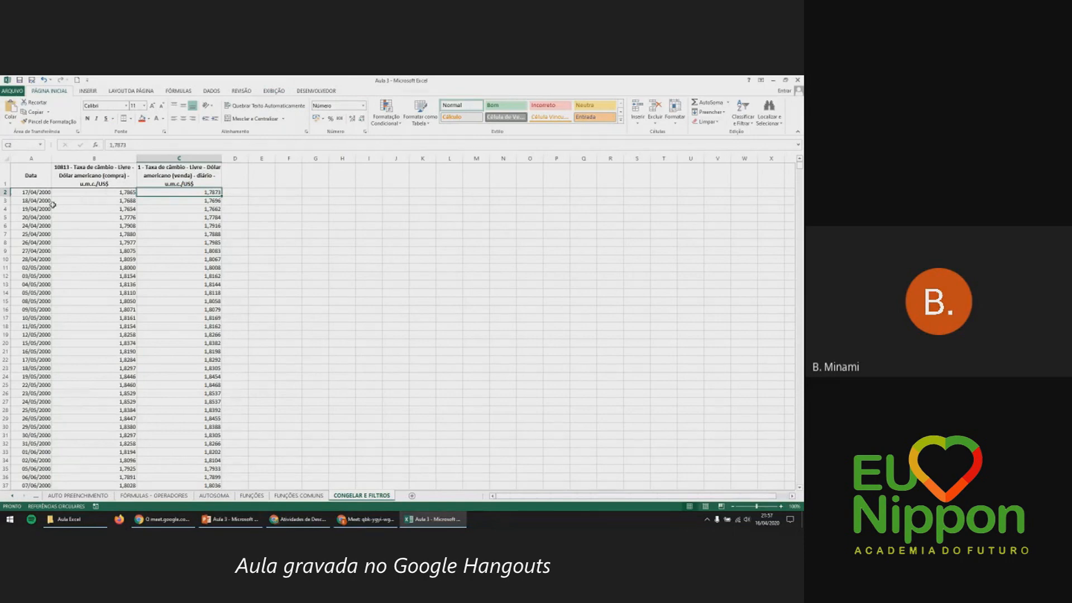
pyautogui.click(44, 180)
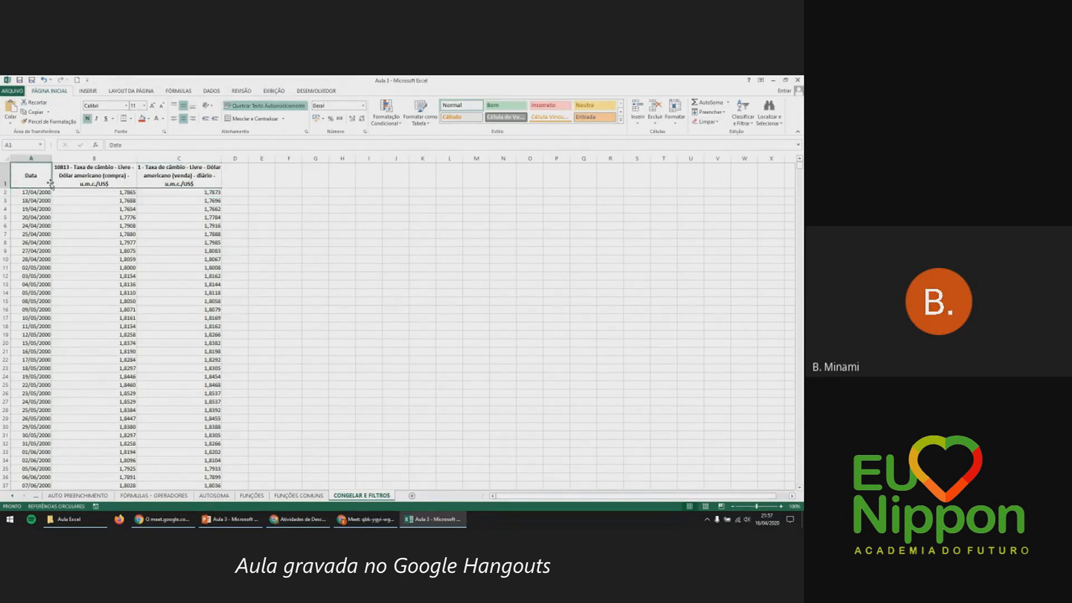
pyautogui.scroll(-8, 76, 191)
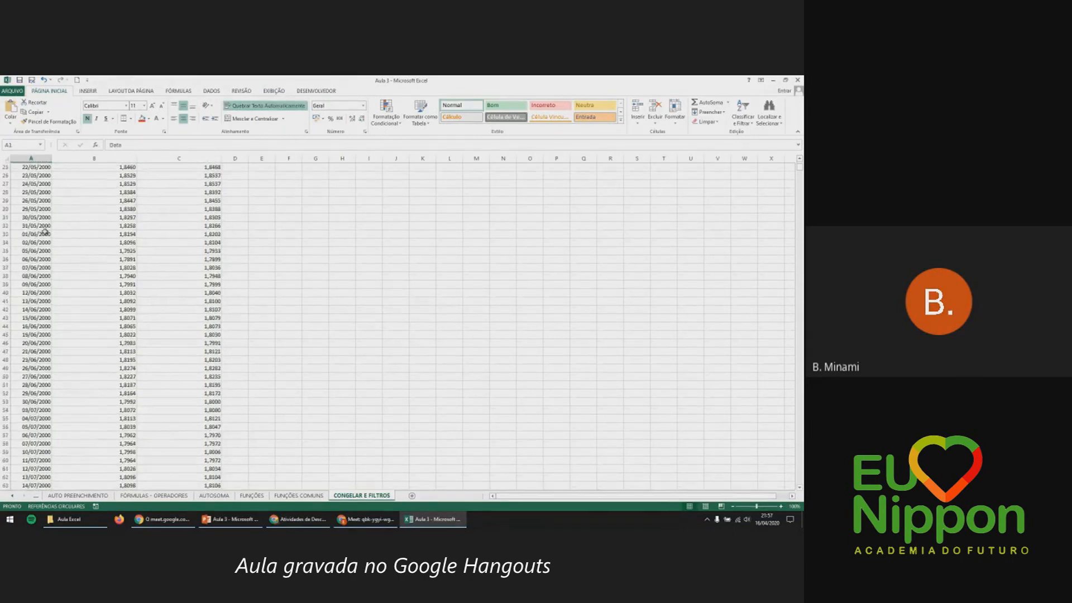
pyautogui.click(49, 232)
pyautogui.hotkey('ctrl', 'Down')
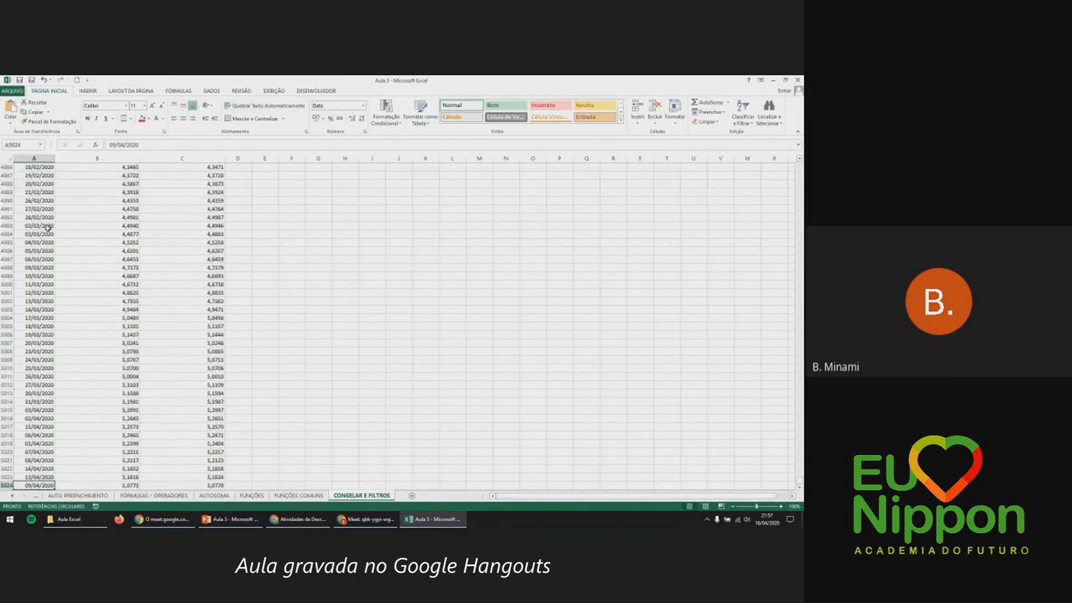
pyautogui.hotkey('ctrl', 'Up')
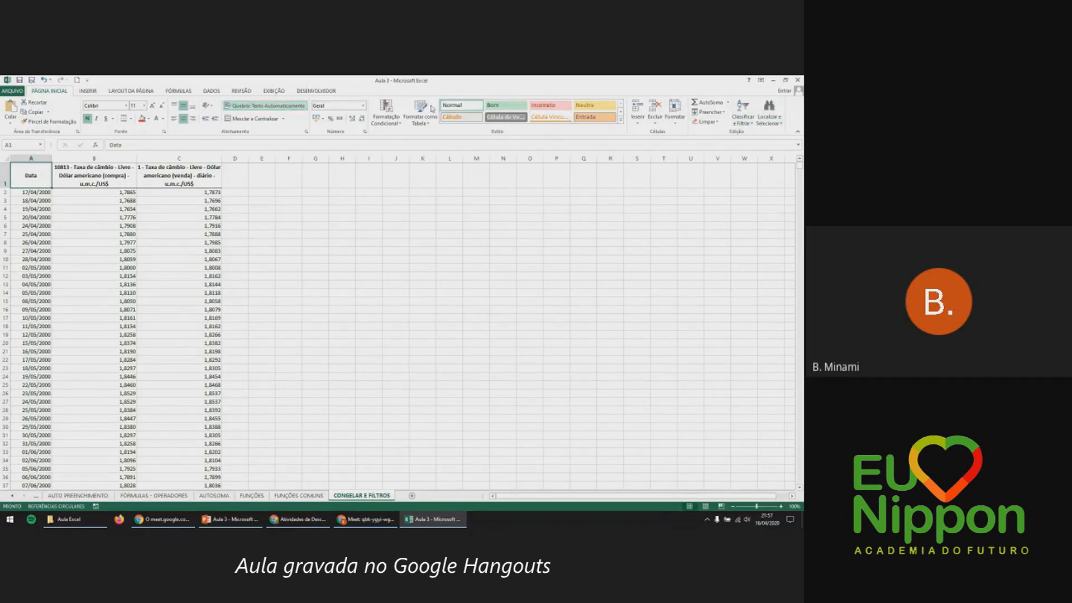
# Add AutoFilter dropdowns to the Data, compra and venda headers via Classificar e Filtrar > Filtro.
pyautogui.click(751, 126)
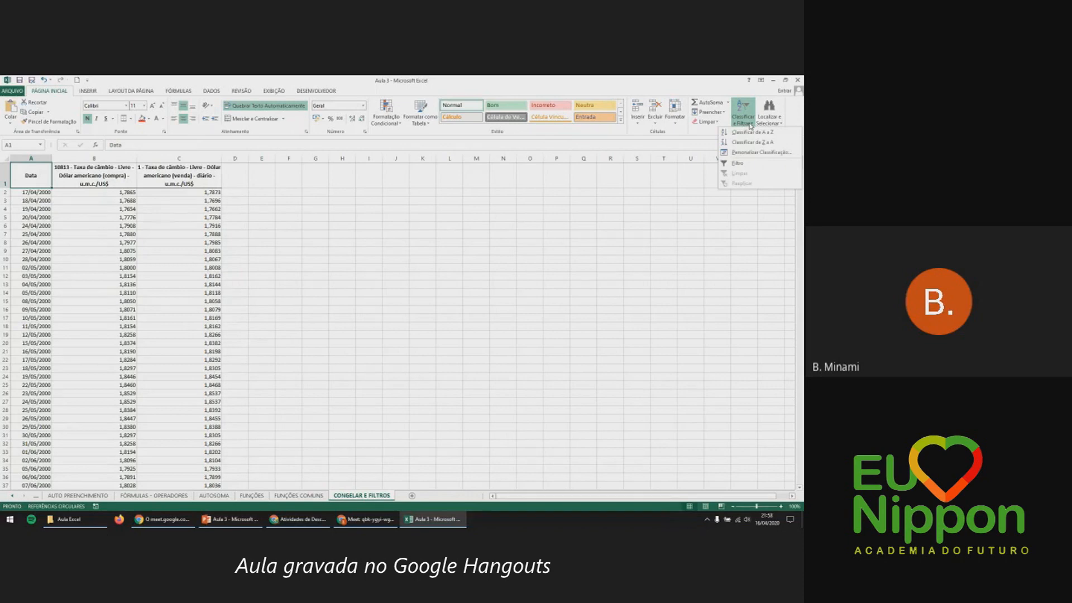
pyautogui.click(737, 164)
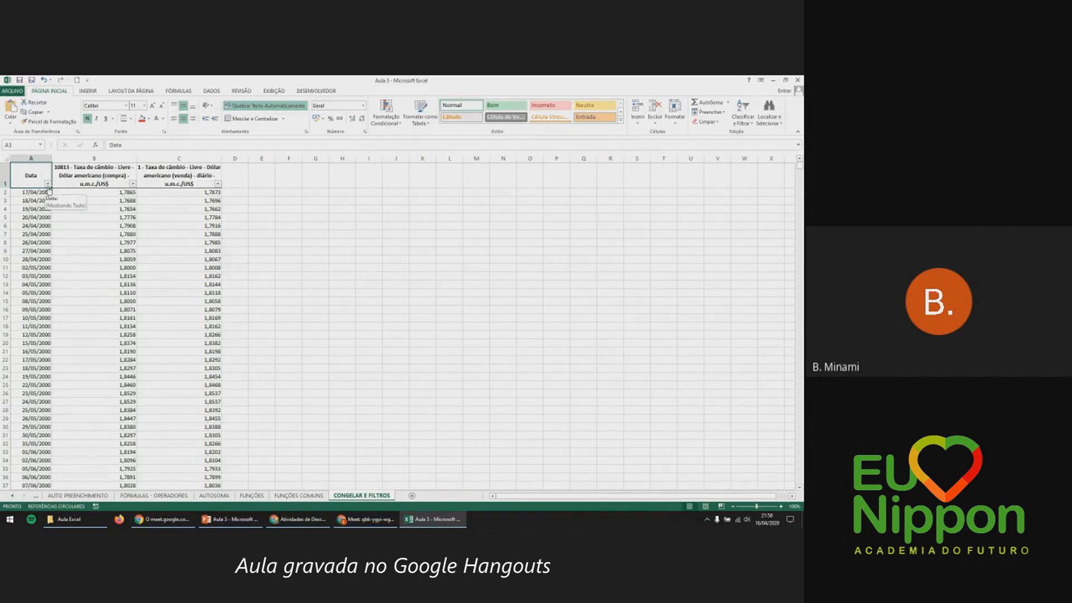
pyautogui.click(48, 185)
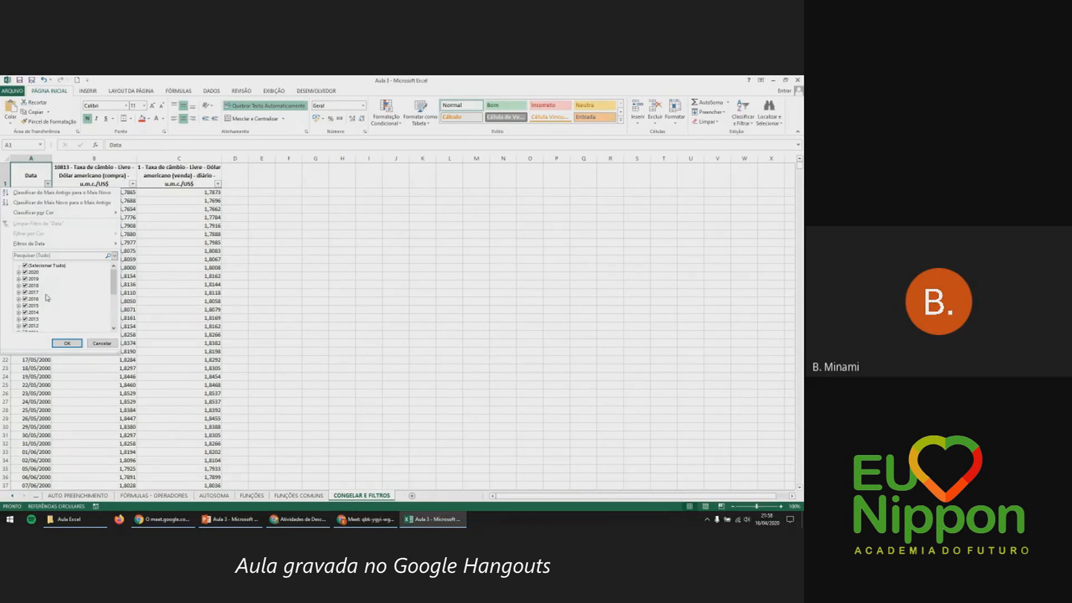
# Filter the Data column so only the year 2020 is ticked, clearing all other years.
pyautogui.moveTo(116, 279)
pyautogui.mouseDown()
pyautogui.moveTo(116, 317)
pyautogui.moveTo(115, 279)
pyautogui.mouseUp()
pyautogui.click(25, 279)
pyautogui.click(25, 285)
pyautogui.click(25, 291)
pyautogui.click(19, 285)
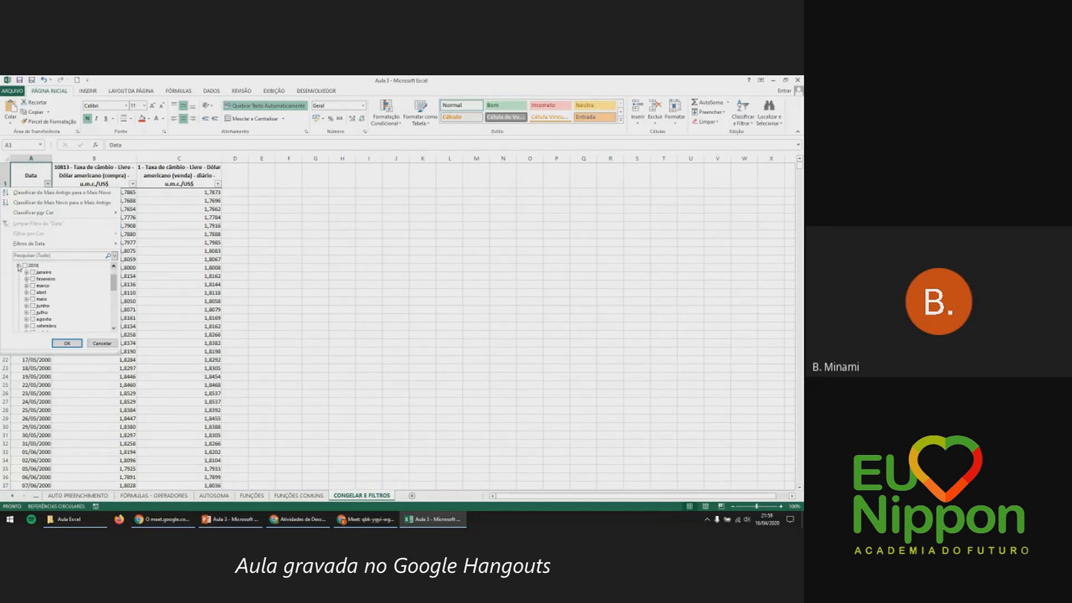
pyautogui.click(18, 265)
pyautogui.scroll(1, 27, 279)
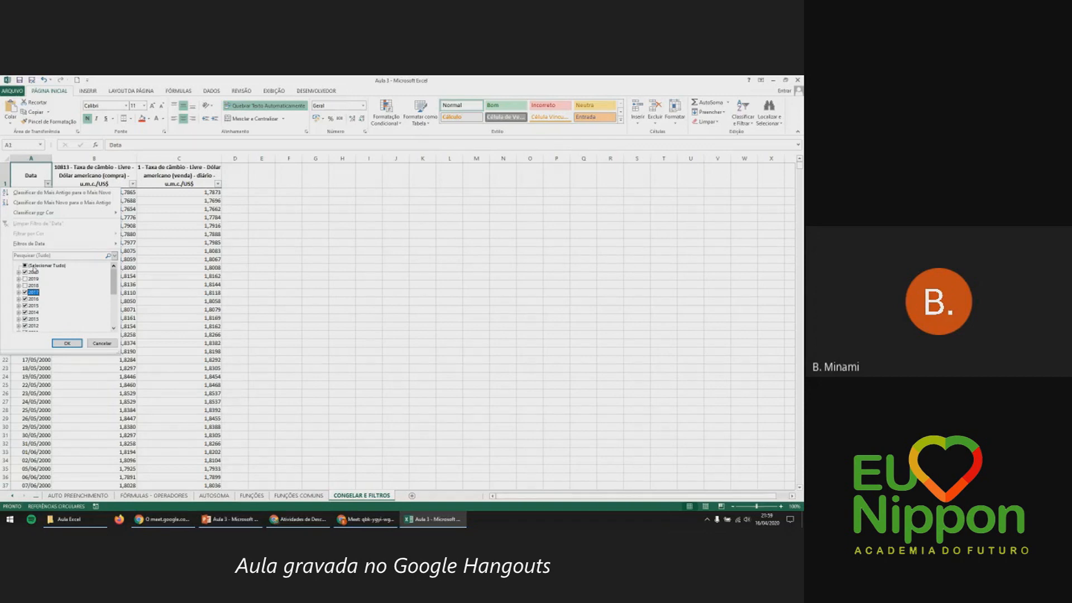
pyautogui.click(25, 265)
pyautogui.click(25, 266)
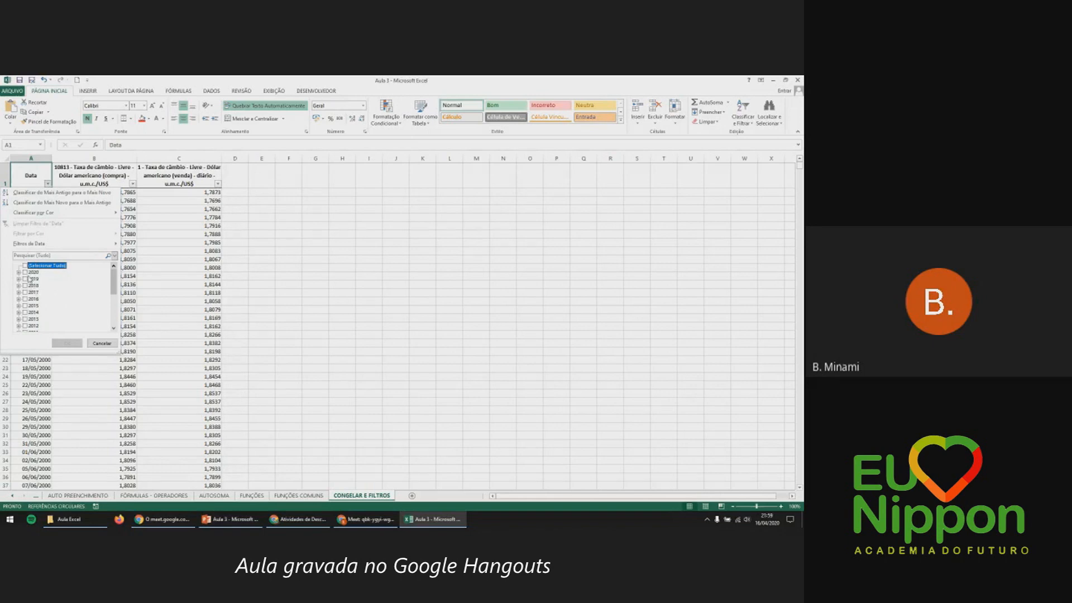
pyautogui.click(25, 272)
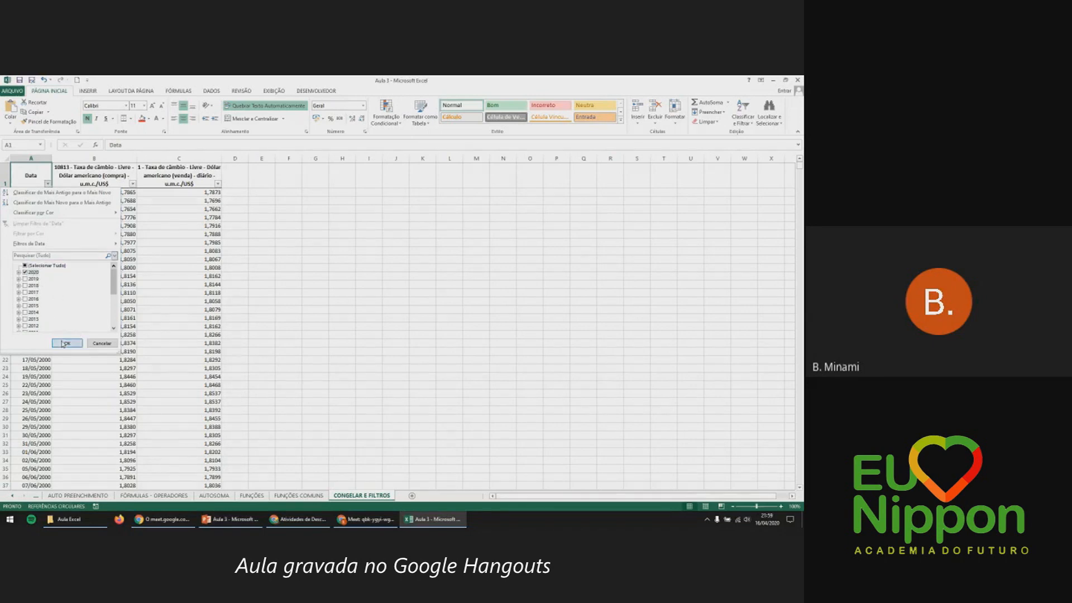
pyautogui.click(65, 343)
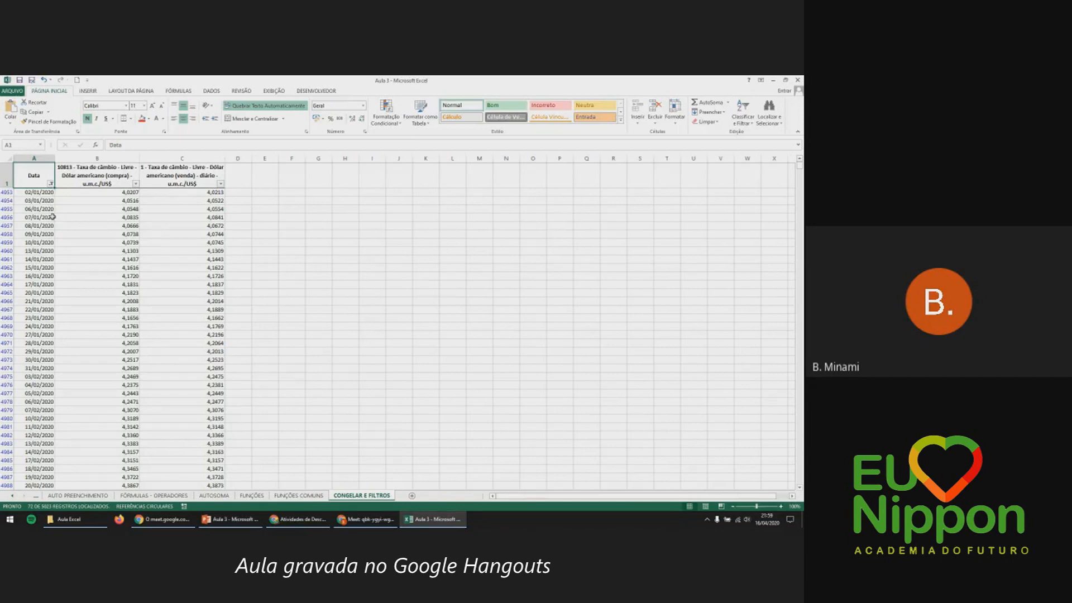
# Narrow the 2020 date filter to April by unticking janeiro, fevereiro and março.
pyautogui.scroll(-18, 52, 216)
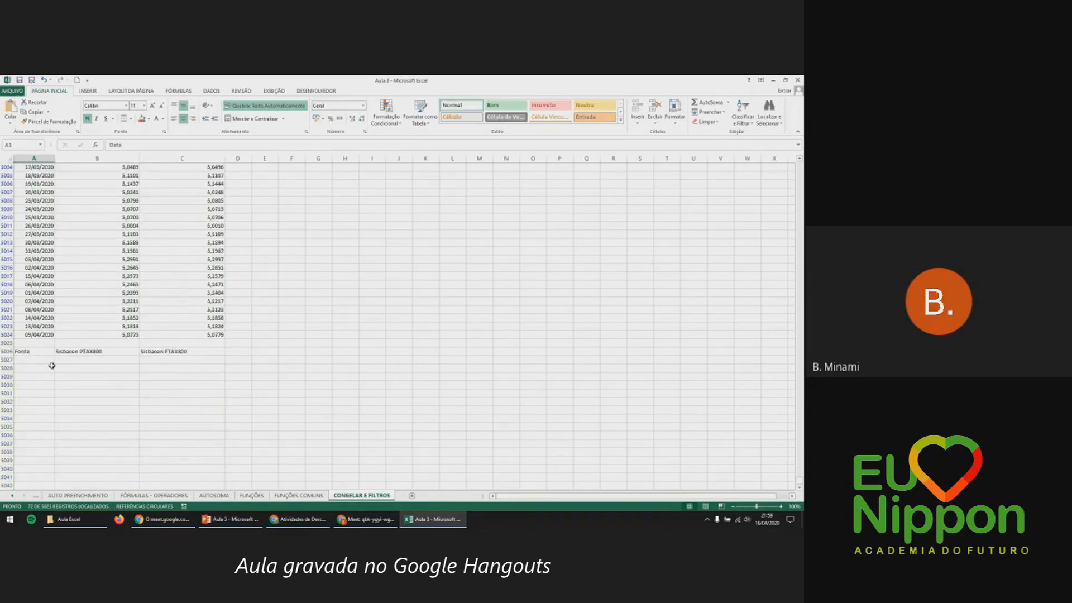
pyautogui.scroll(17, 51, 334)
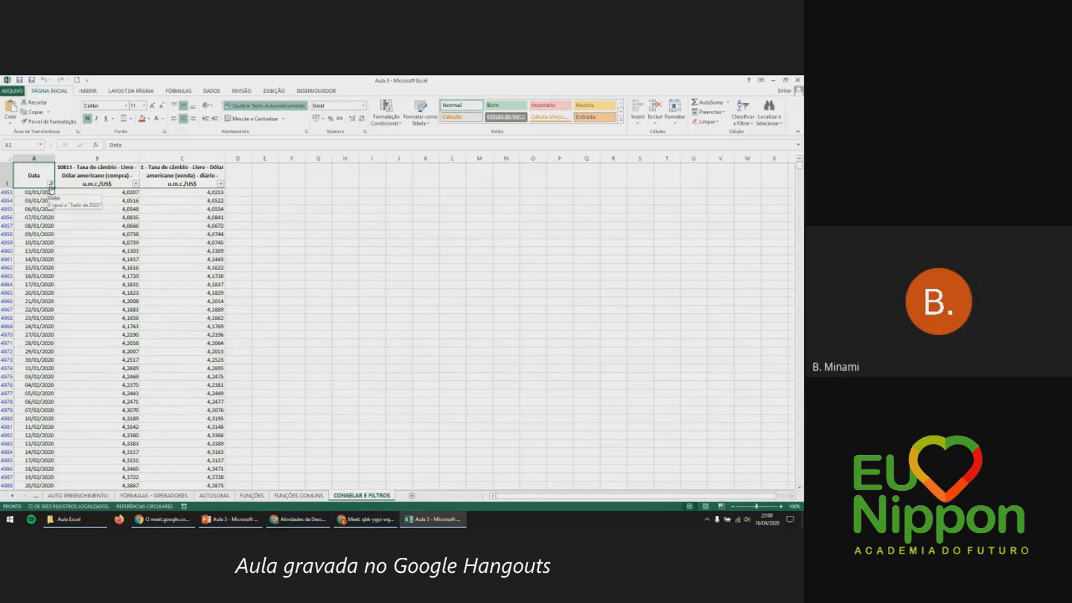
pyautogui.click(51, 184)
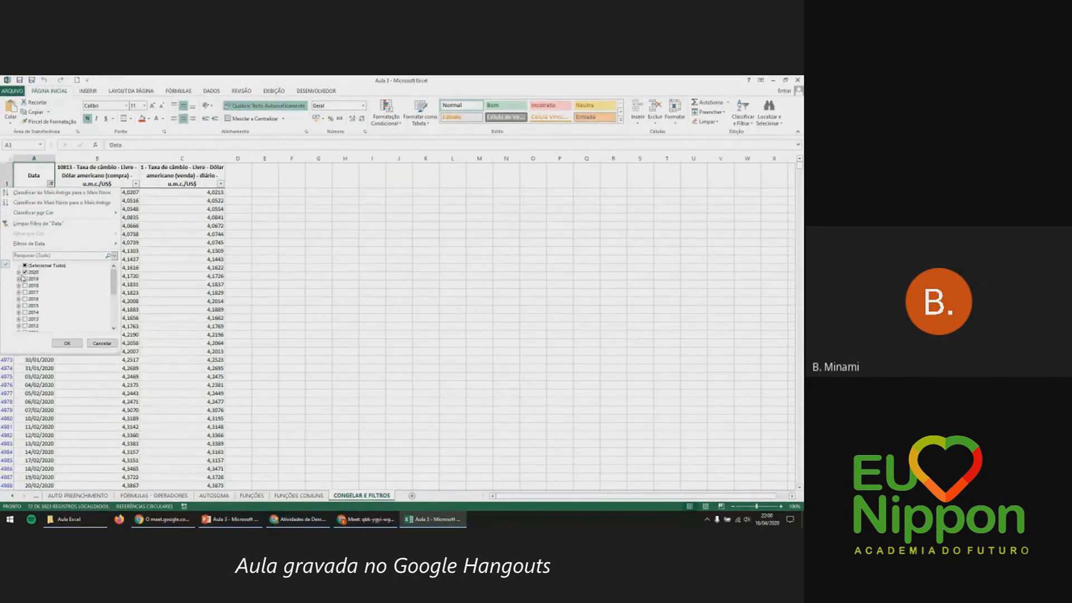
pyautogui.click(19, 273)
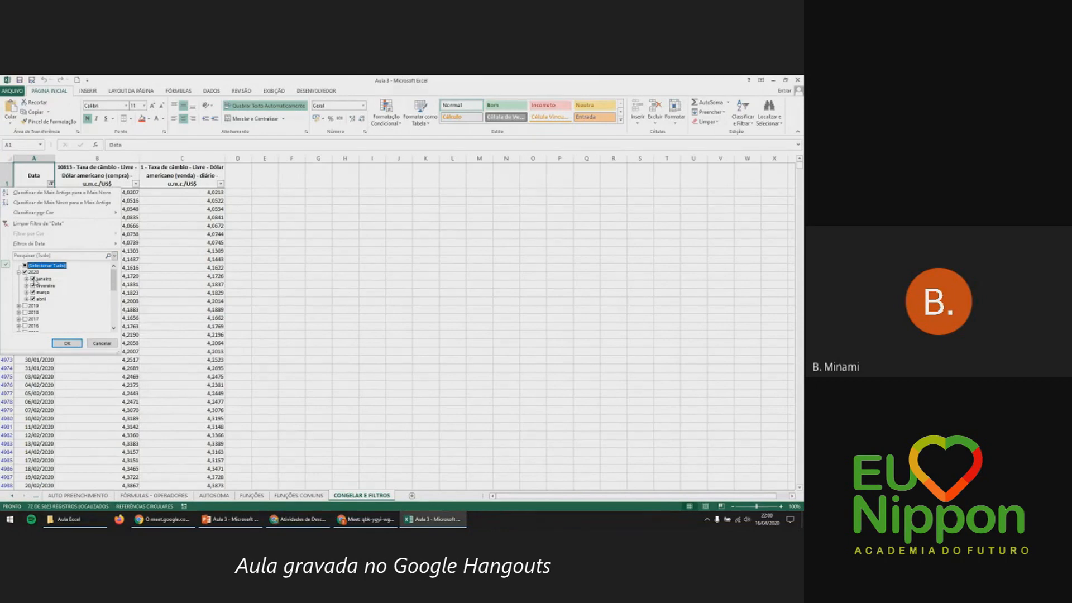
pyautogui.click(32, 279)
pyautogui.click(32, 285)
pyautogui.click(32, 292)
pyautogui.click(66, 343)
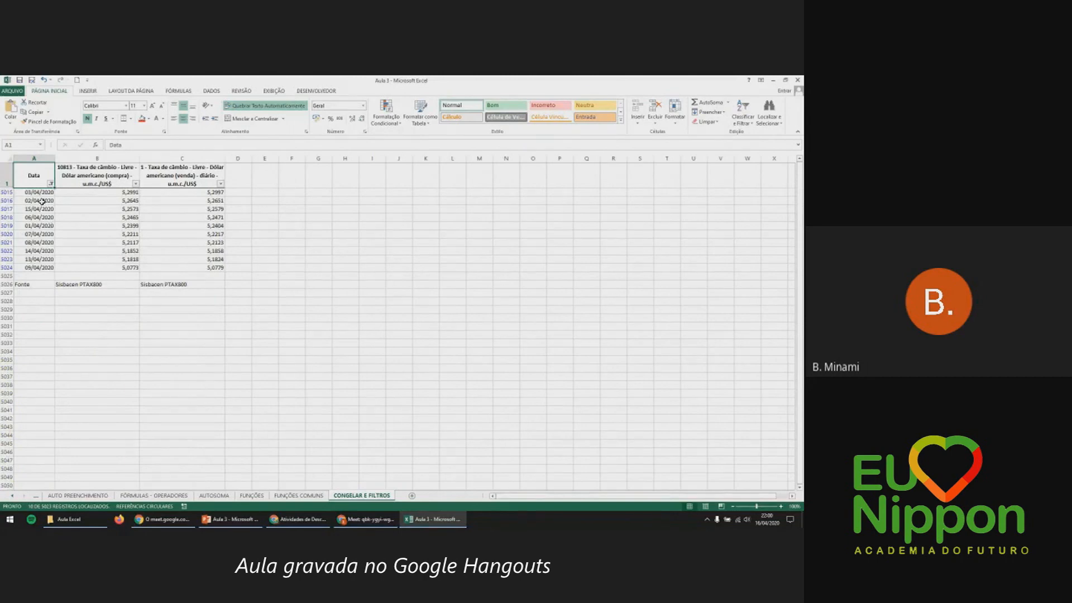
# Highlight the ten April dates A5015:A5024, then apply Limpar Filtro de 'Data'.
pyautogui.moveTo(42, 193); pyautogui.dragTo(43, 268)
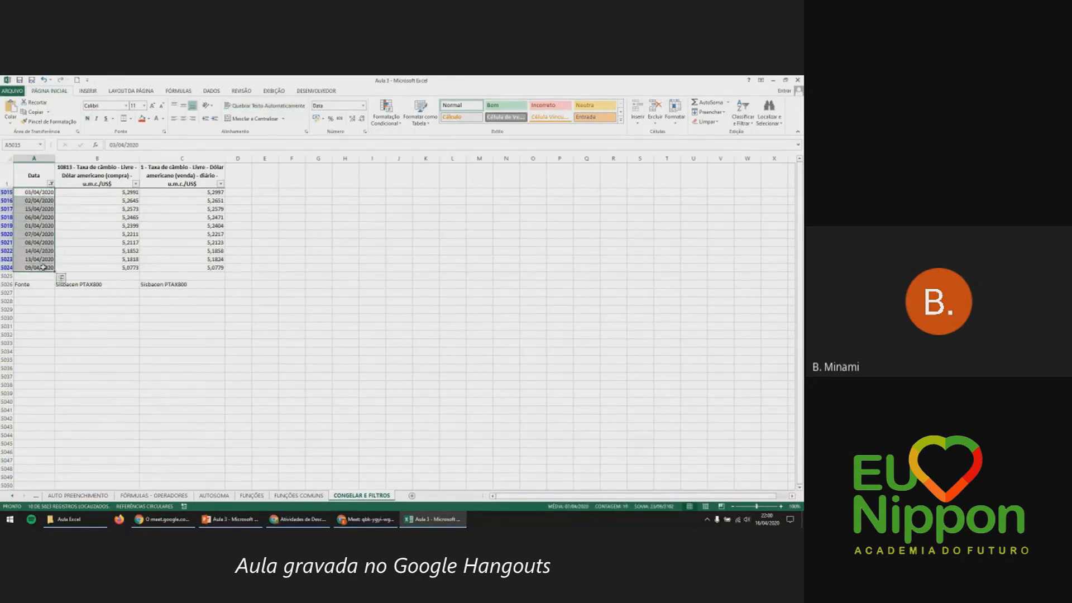
pyautogui.click(104, 266)
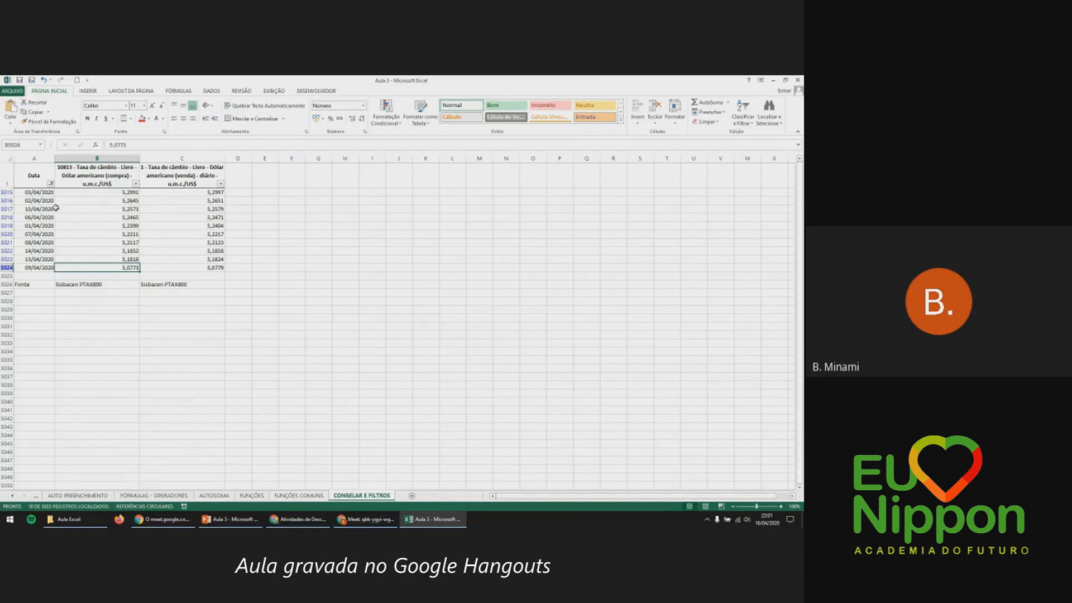
pyautogui.click(50, 183)
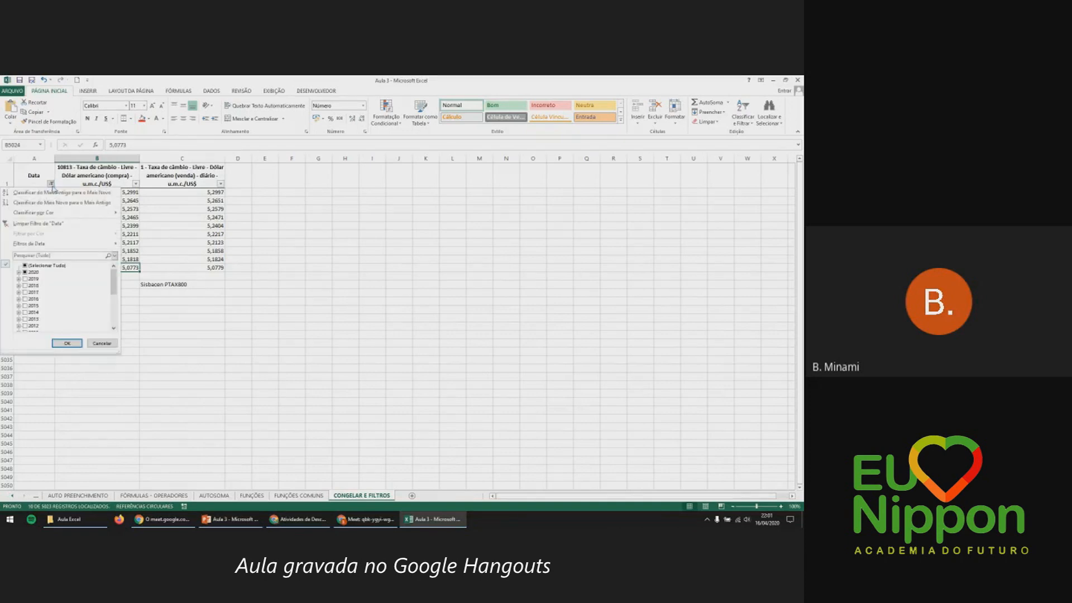
pyautogui.click(64, 224)
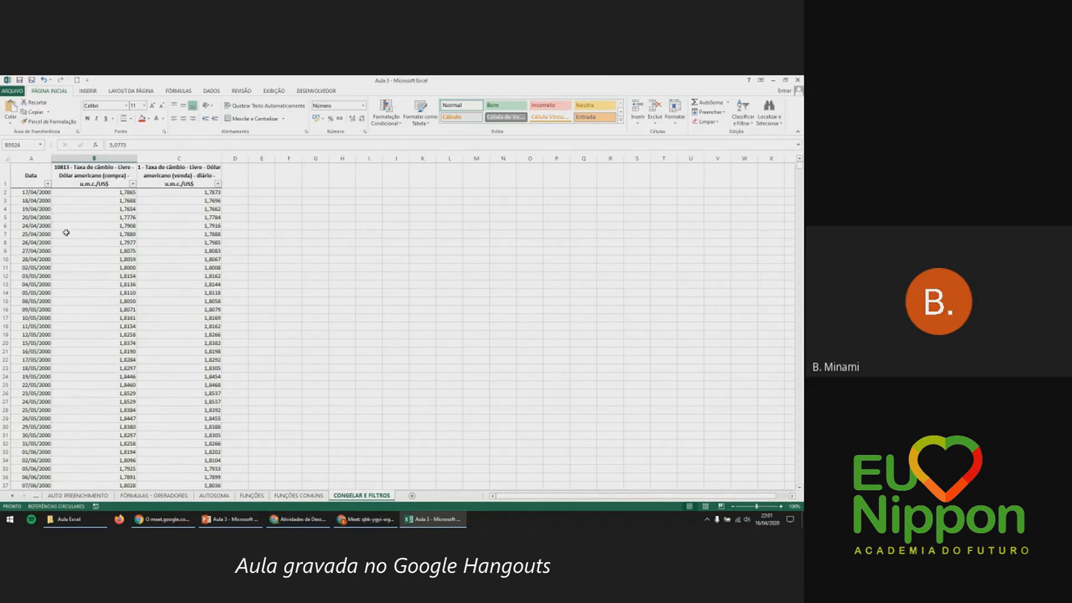
# Remove AutoFilter from the exchange-rate table and bring the PowerPoint lesson slides forward.
pyautogui.click(48, 184)
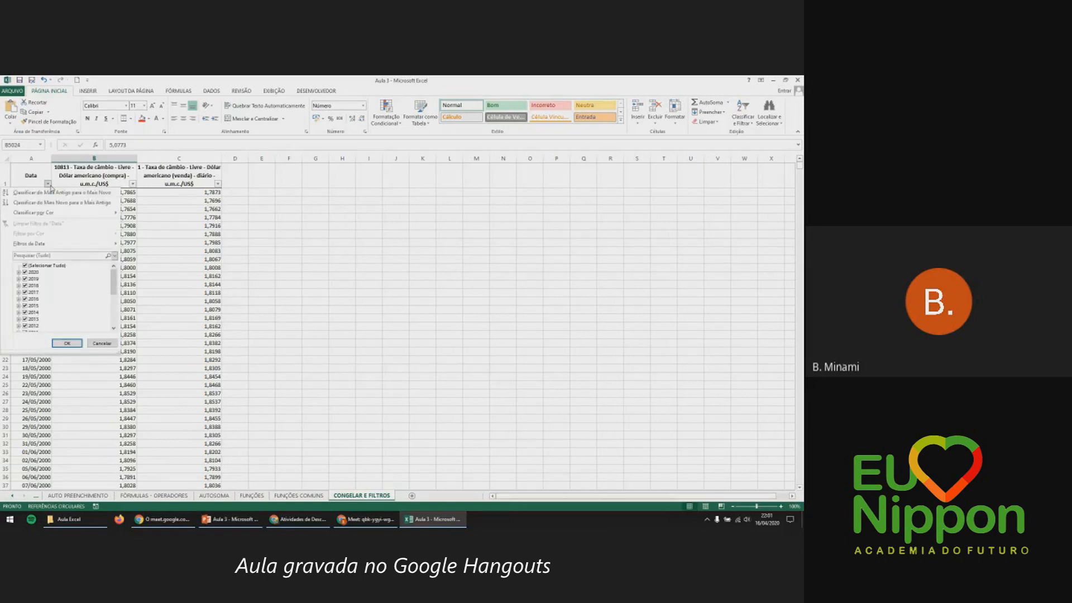
pyautogui.click(49, 185)
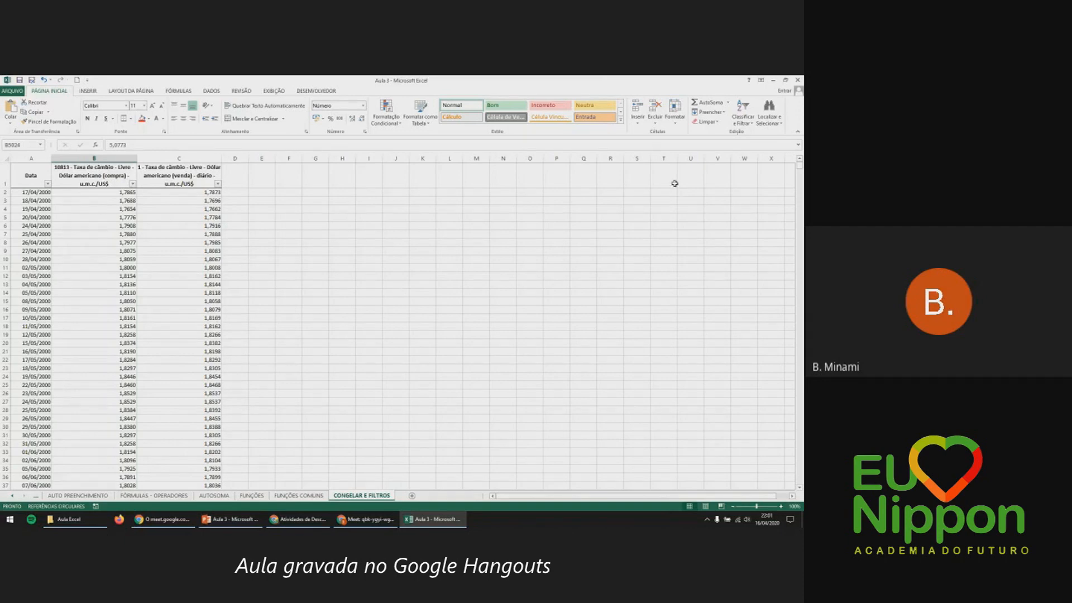
pyautogui.click(747, 126)
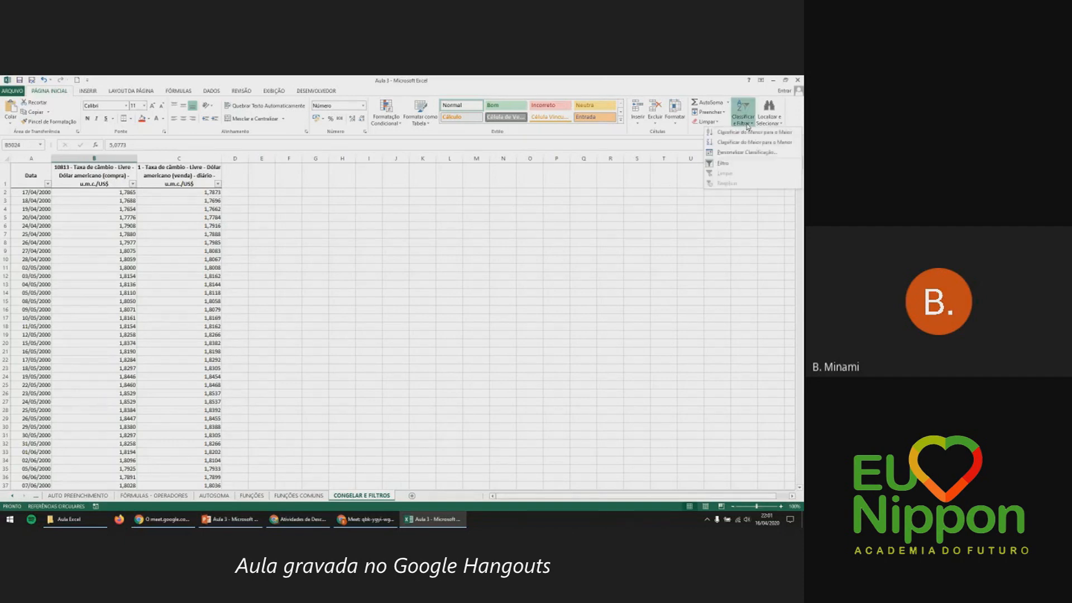
pyautogui.click(731, 163)
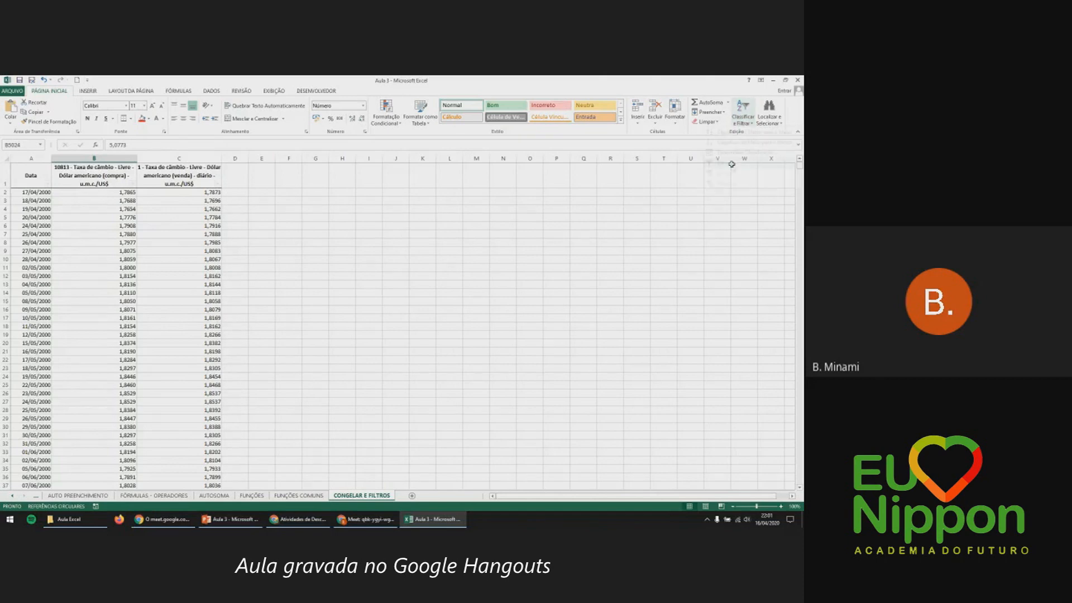
pyautogui.click(361, 275)
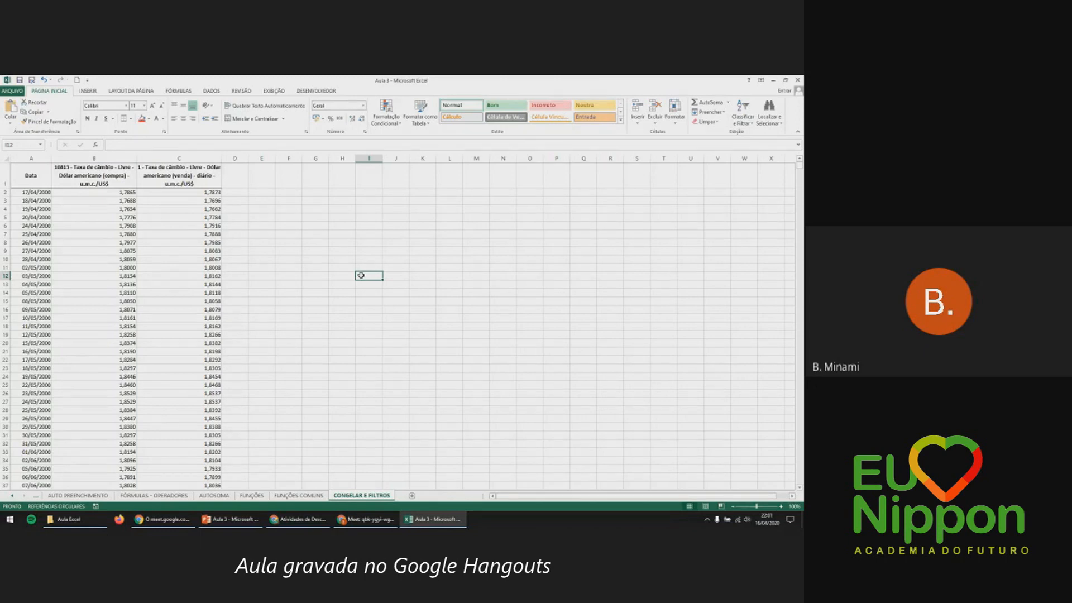
pyautogui.click(246, 520)
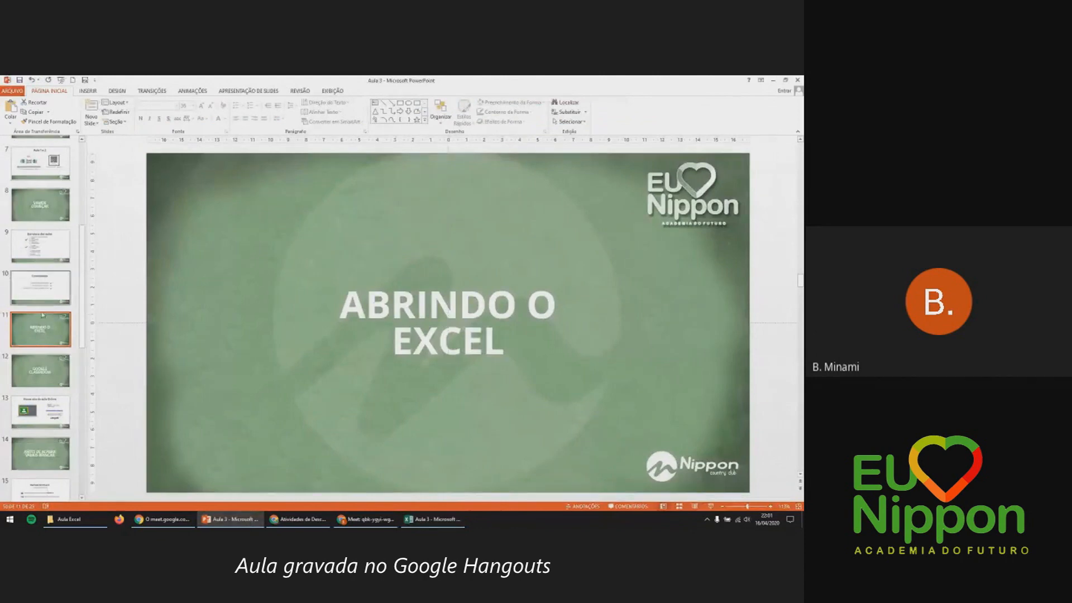
# Show slides 12 and 13, select the classroom.google.com link, and switch to Chrome.
pyautogui.click(52, 372)
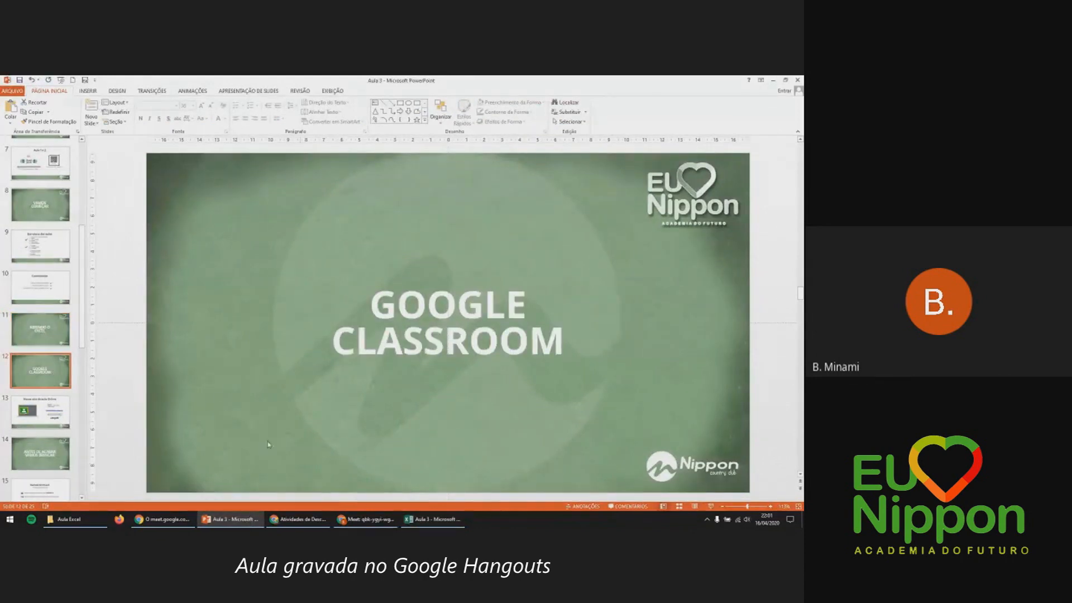
pyautogui.click(38, 411)
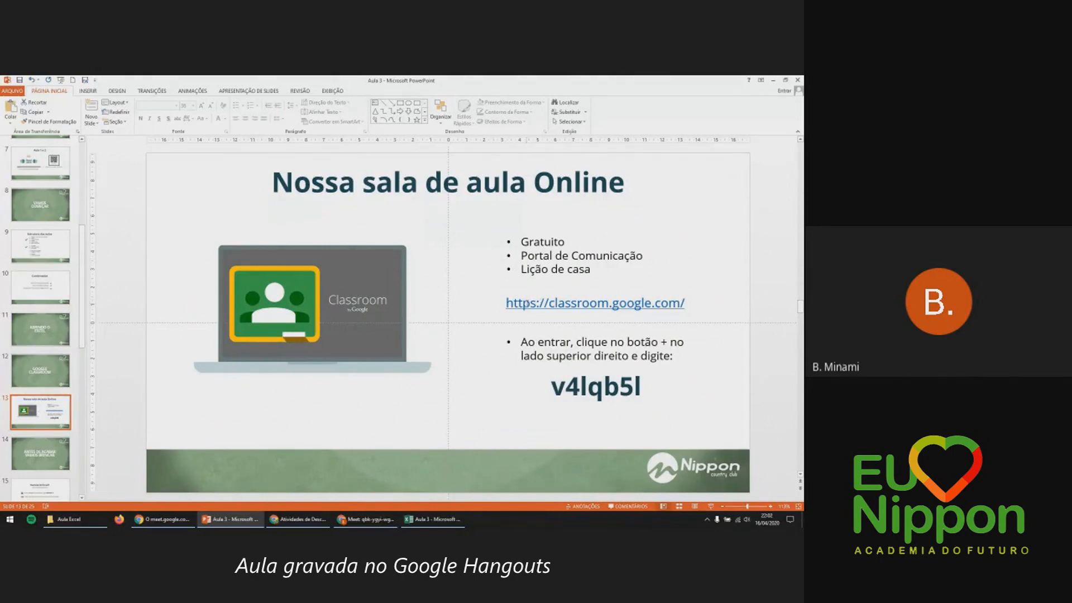
pyautogui.moveTo(507, 301); pyautogui.dragTo(735, 282)
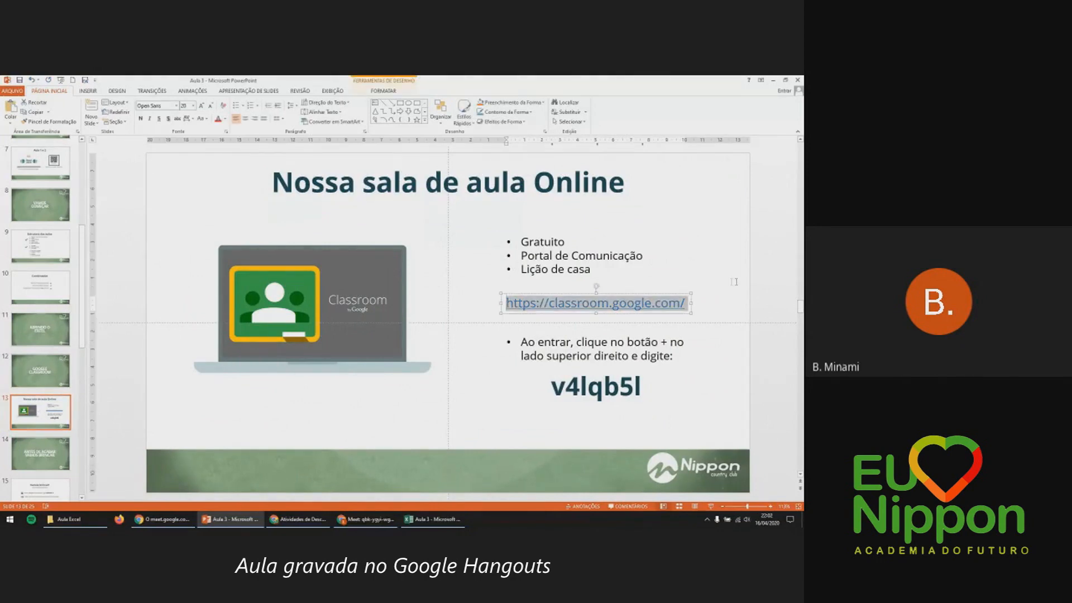
pyautogui.click(297, 519)
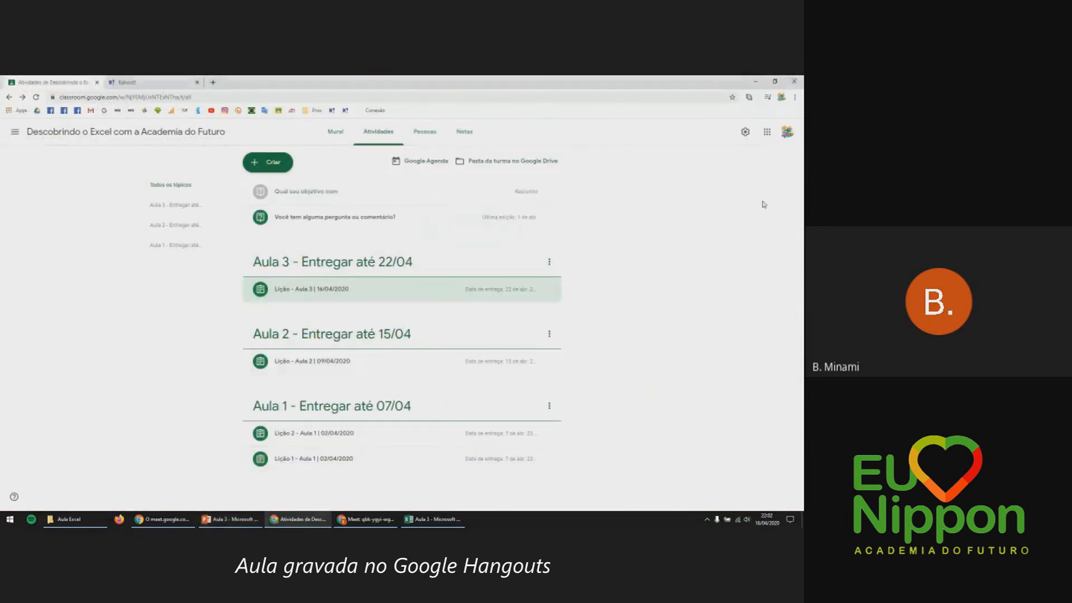
# Open the Google Meet chat and copy the class code from slide 13.
pyautogui.click(366, 519)
pyautogui.click(717, 131)
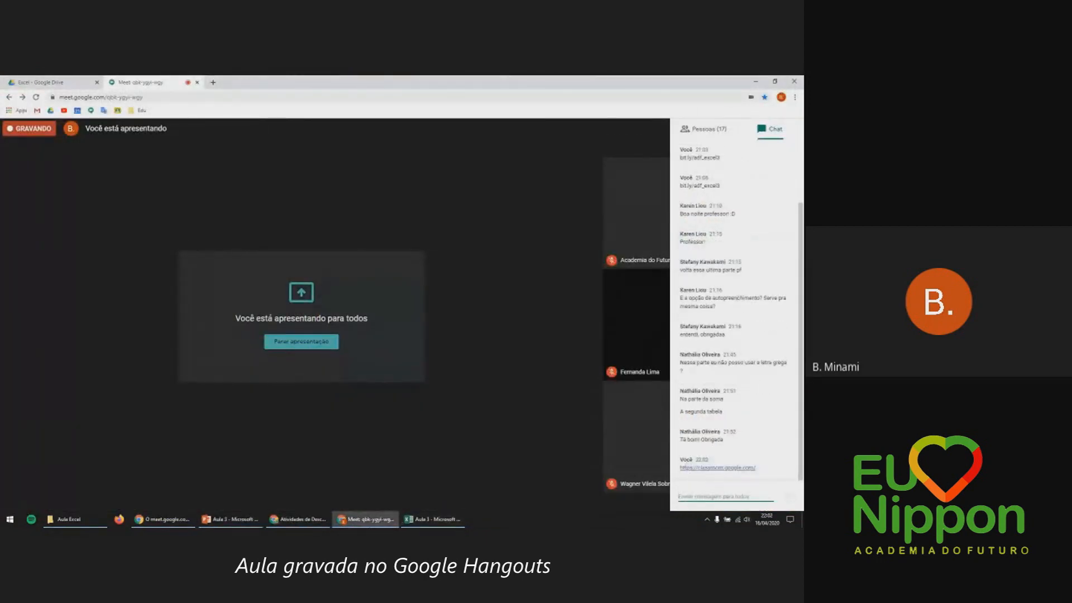
pyautogui.click(229, 519)
pyautogui.moveTo(551, 386); pyautogui.dragTo(657, 383)
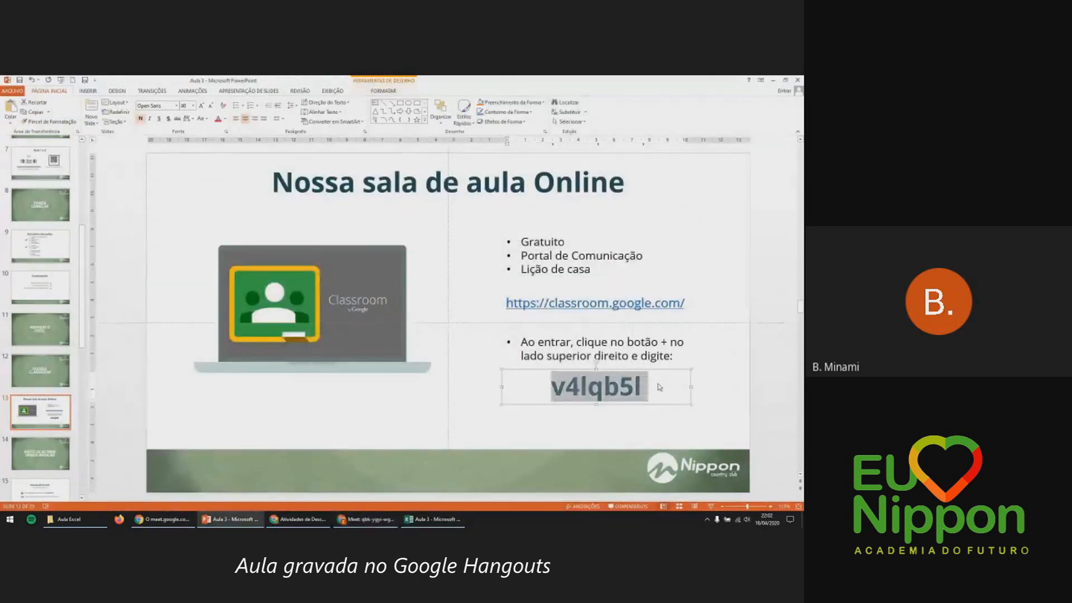
pyautogui.click(490, 431)
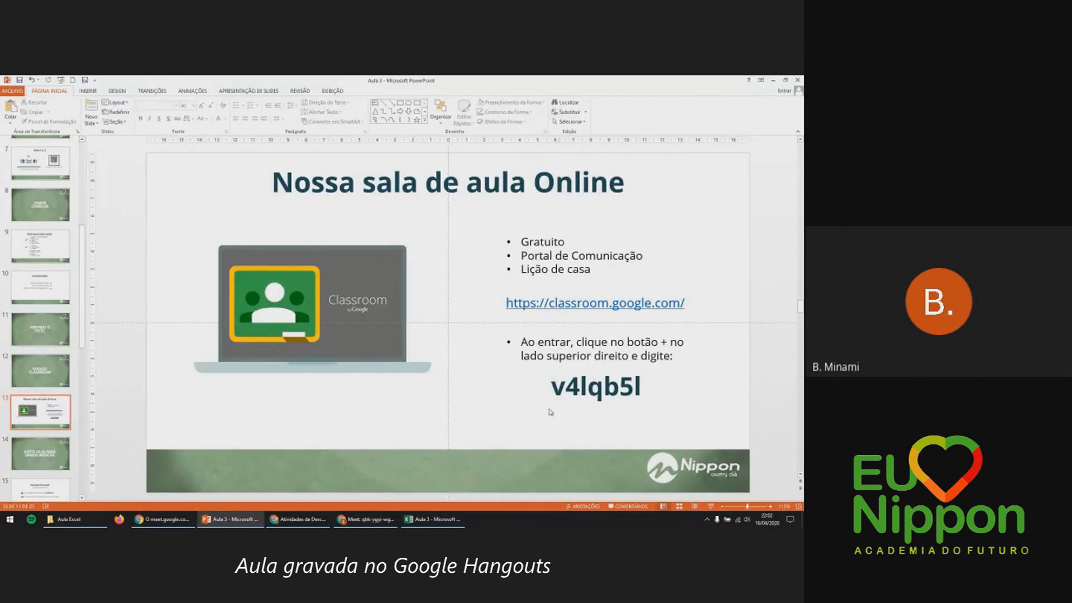
# Post the class code in the Meet chat, then return to the Classroom Atividades page.
pyautogui.click(380, 518)
pyautogui.click(723, 491)
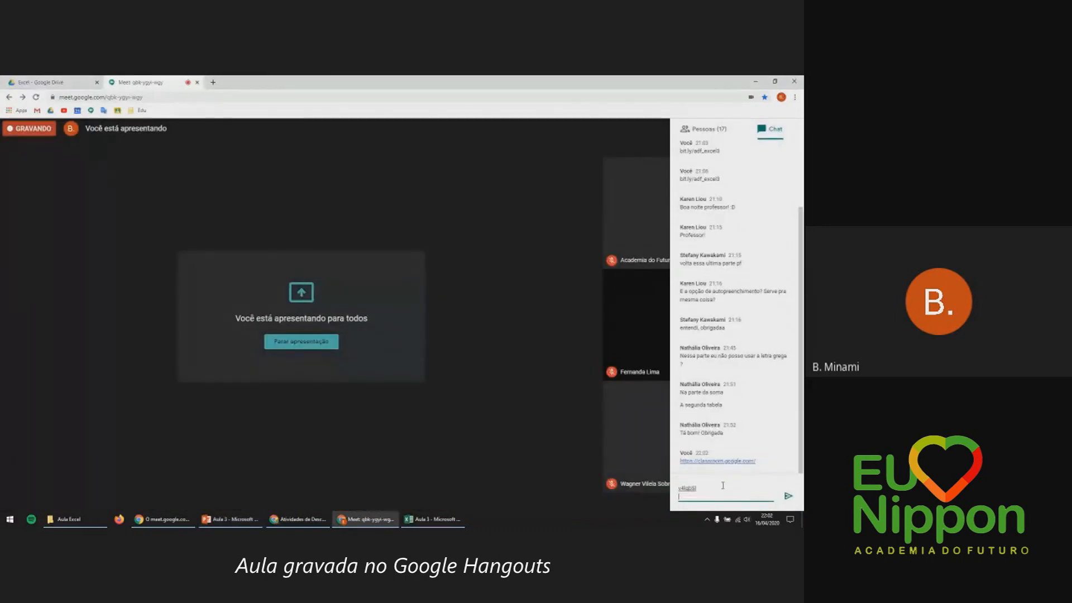
pyautogui.press('Return')
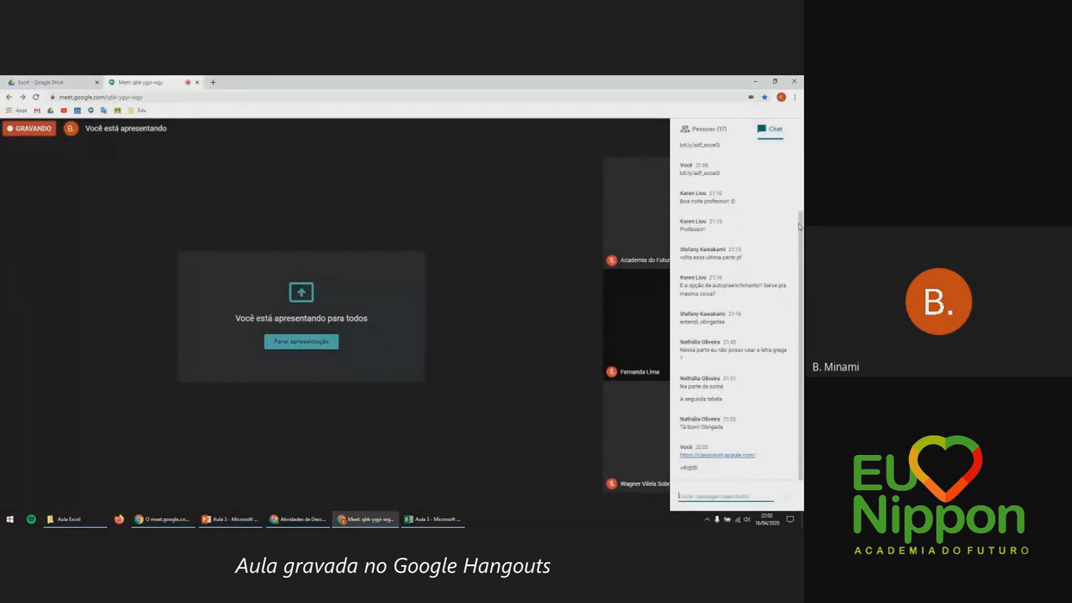
pyautogui.click(755, 81)
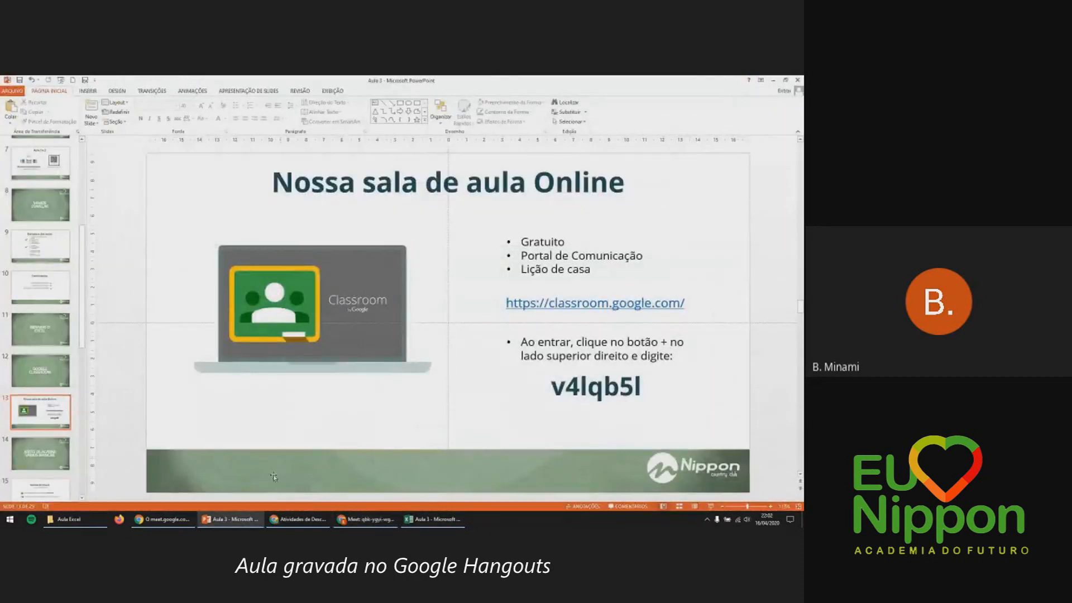
pyautogui.click(297, 519)
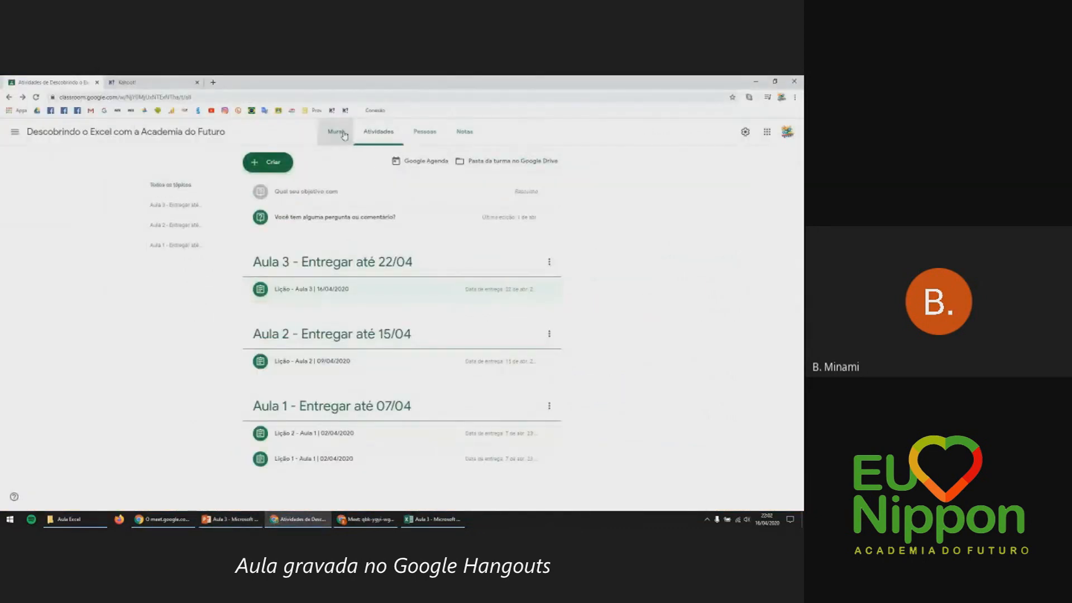
pyautogui.click(346, 134)
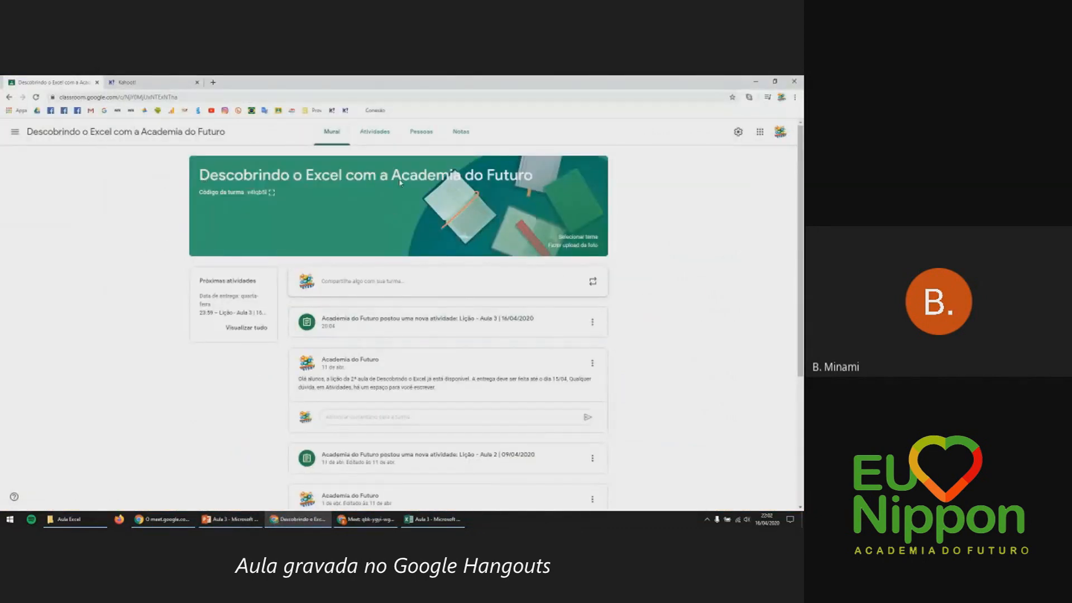
pyautogui.click(375, 132)
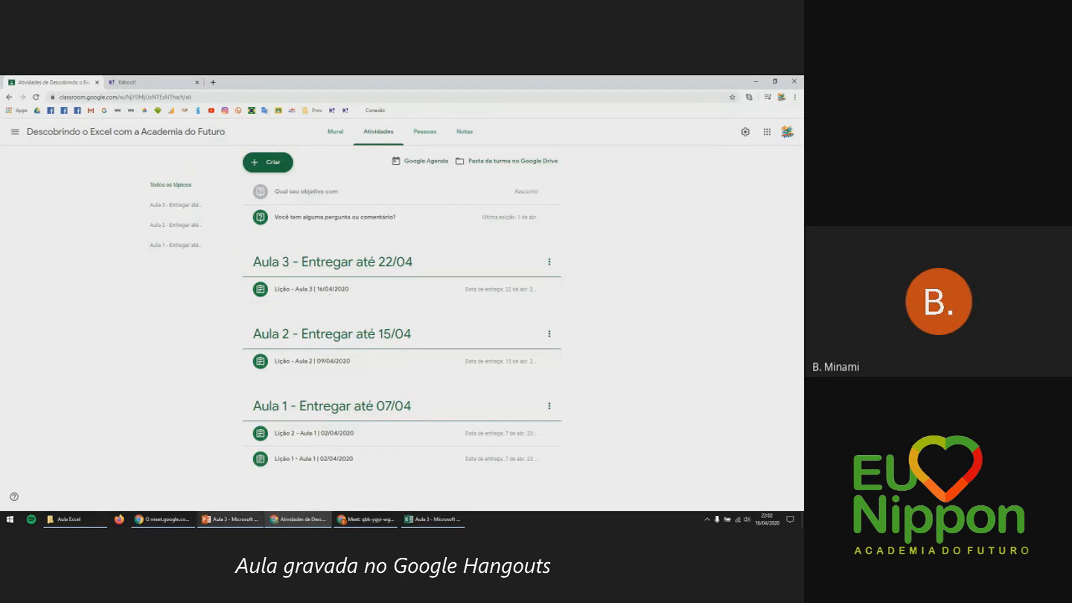
pyautogui.moveTo(229, 519)
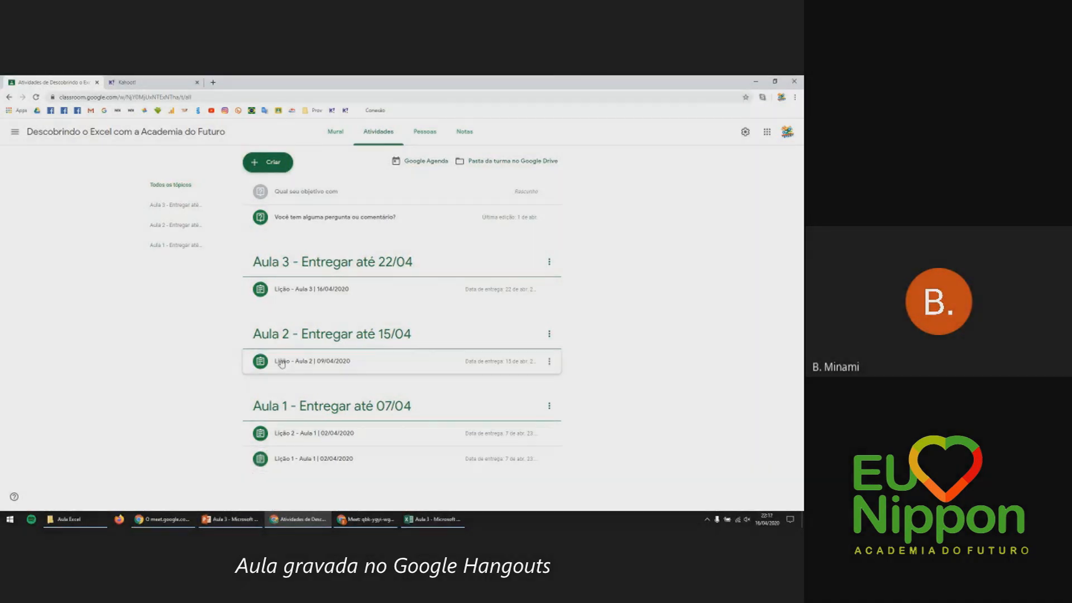